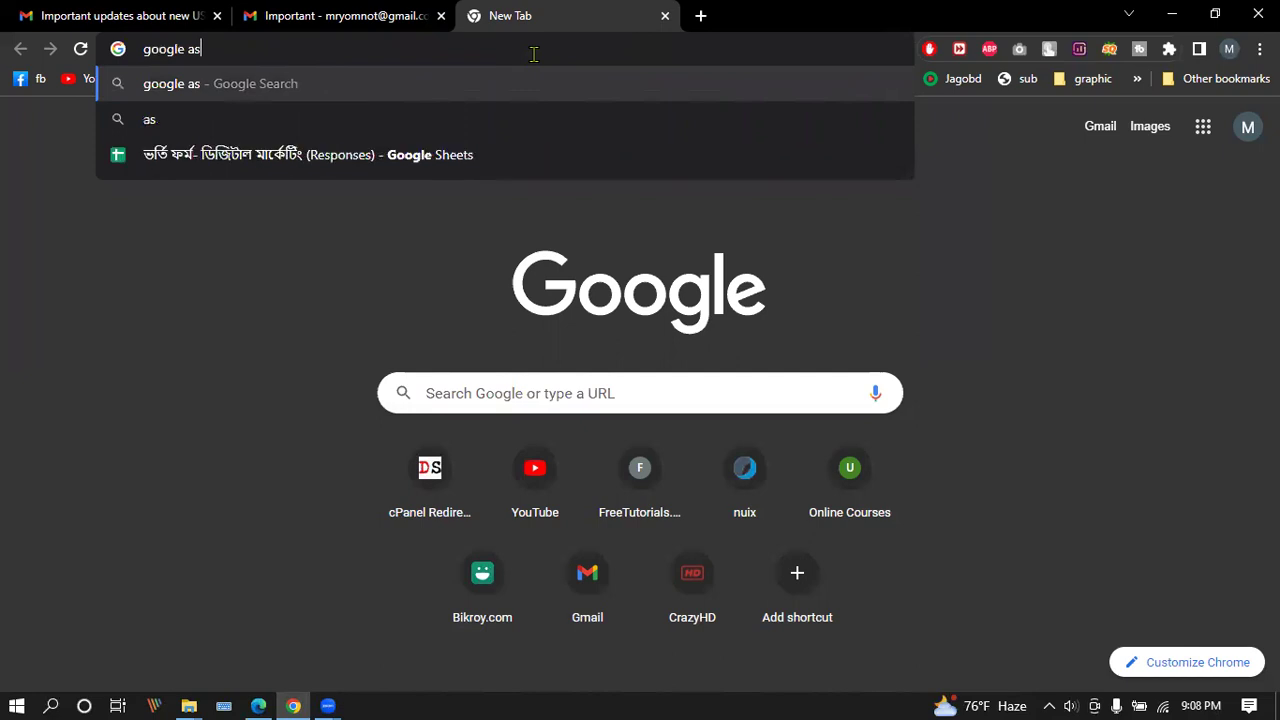
# Search Google for 'google ads' and open the official ads.google.com result.
pyautogui.write('ds')
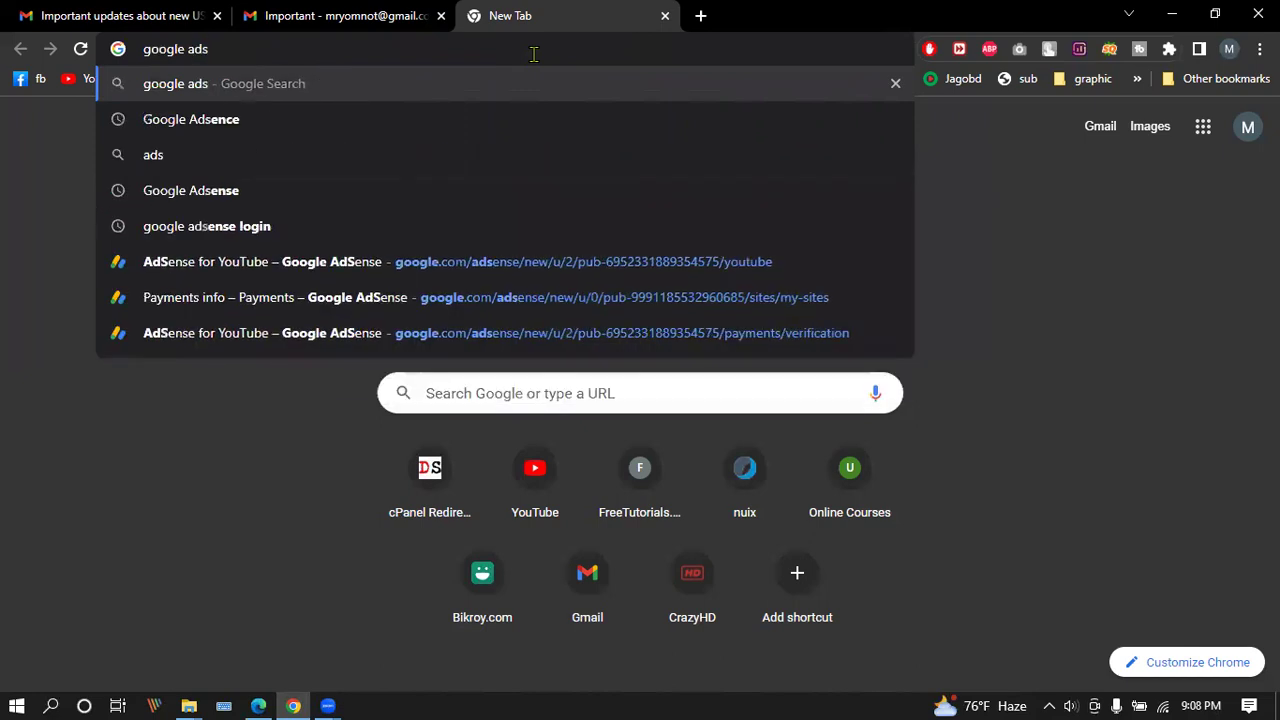
pyautogui.press('Return')
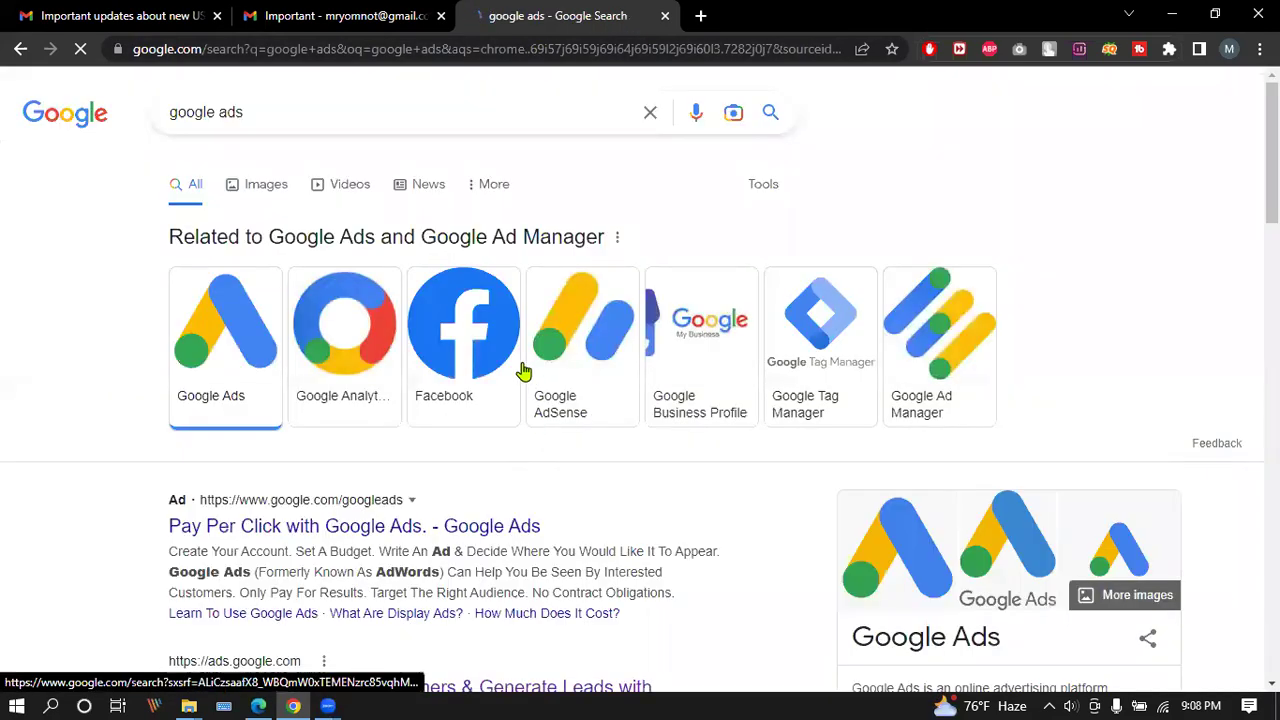
pyautogui.scroll(-2, 330, 343)
pyautogui.scroll(-1, 329, 343)
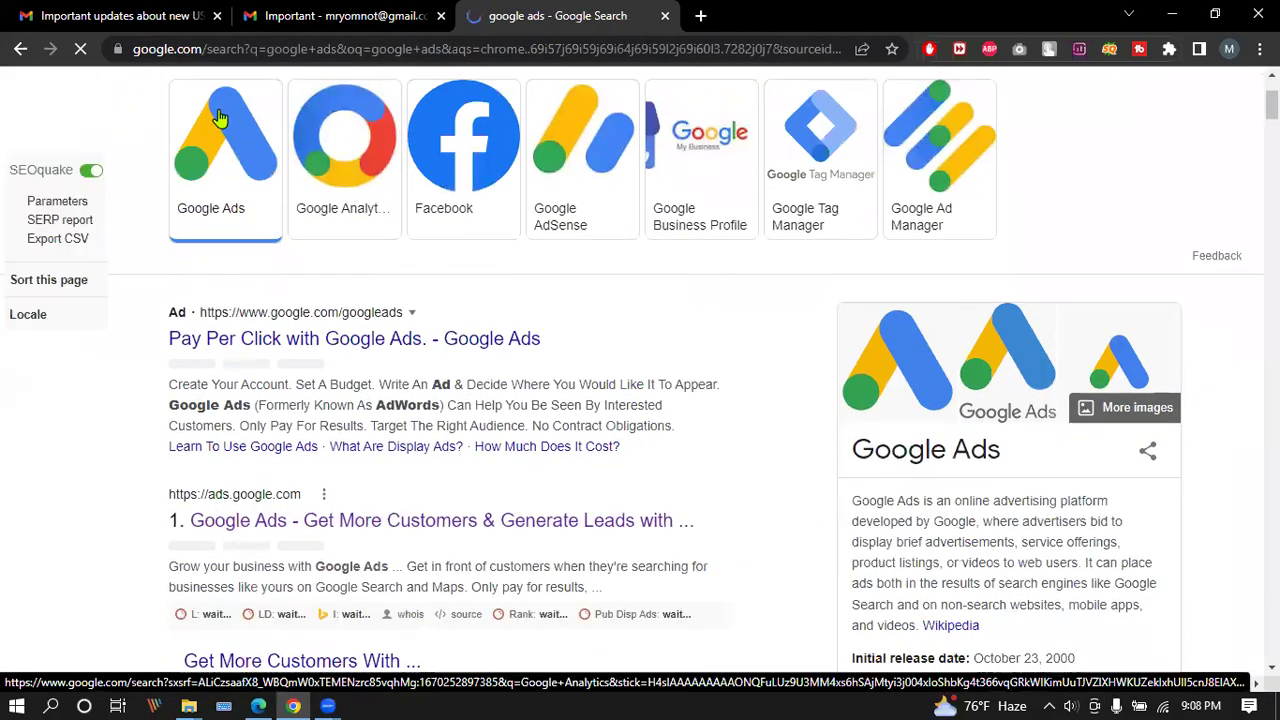
pyautogui.scroll(2, 222, 125)
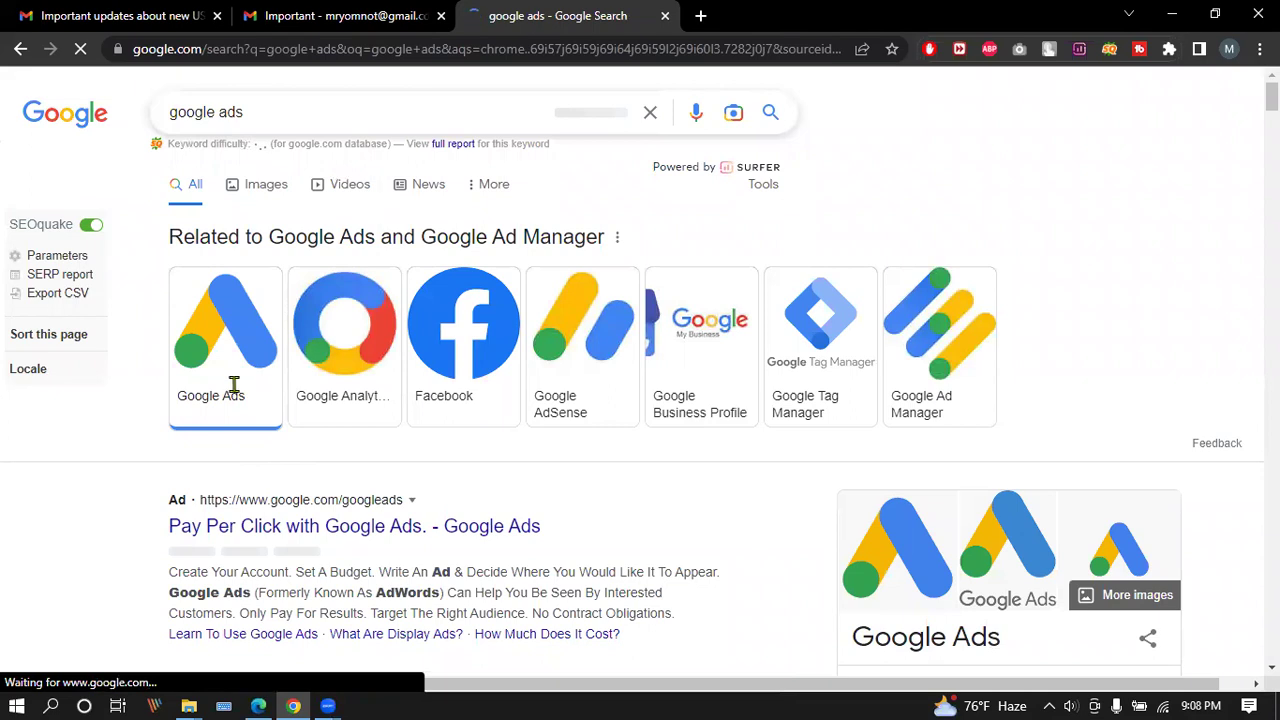
pyautogui.scroll(-1, 256, 356)
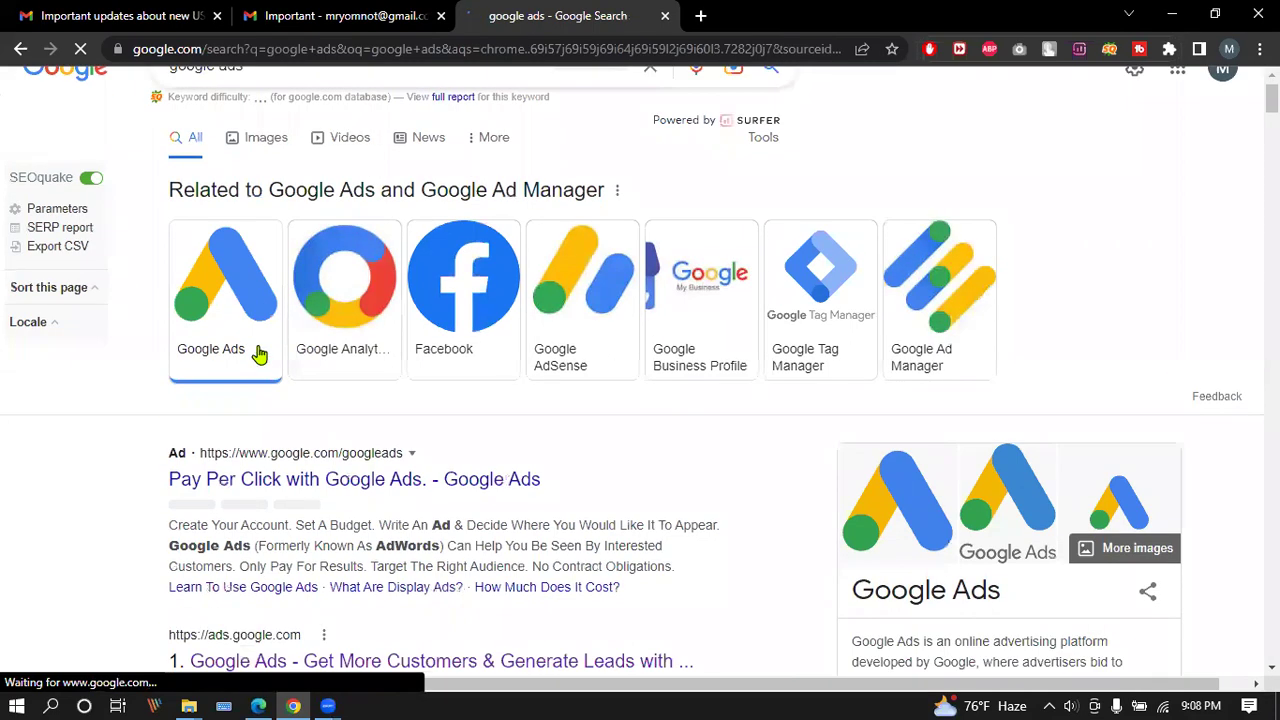
pyautogui.scroll(-2, 258, 355)
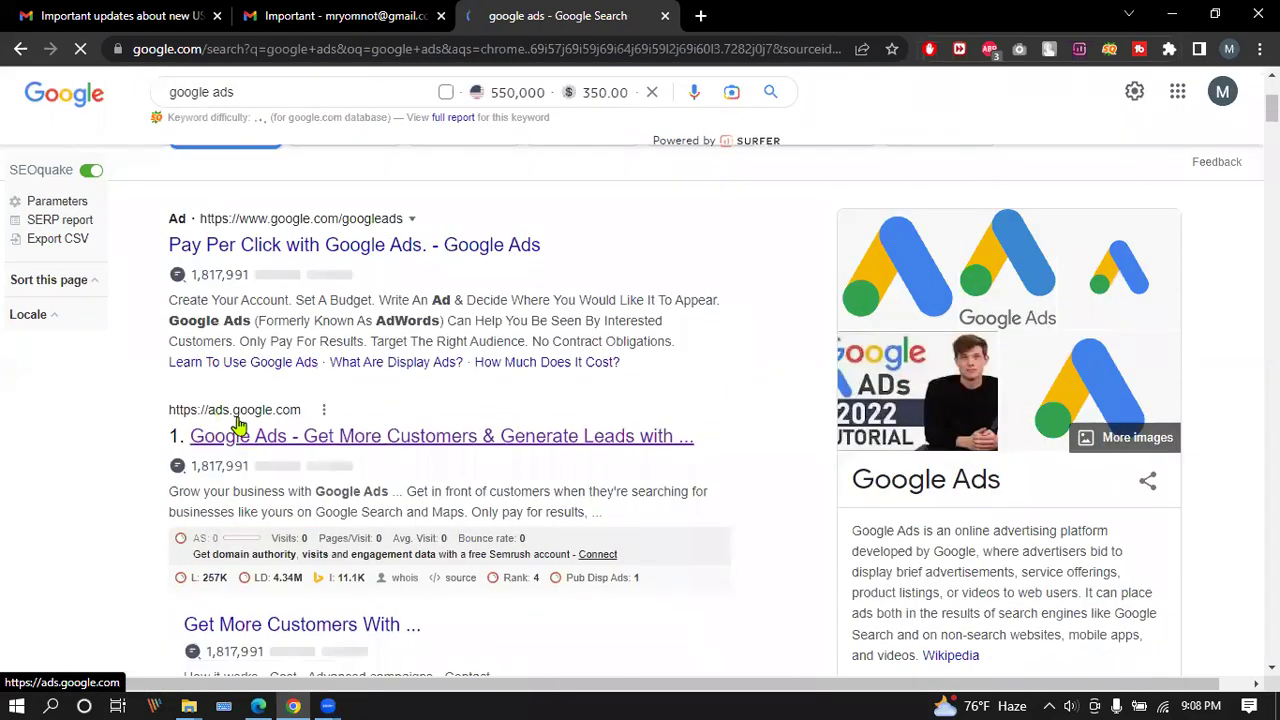
pyautogui.click(340, 435)
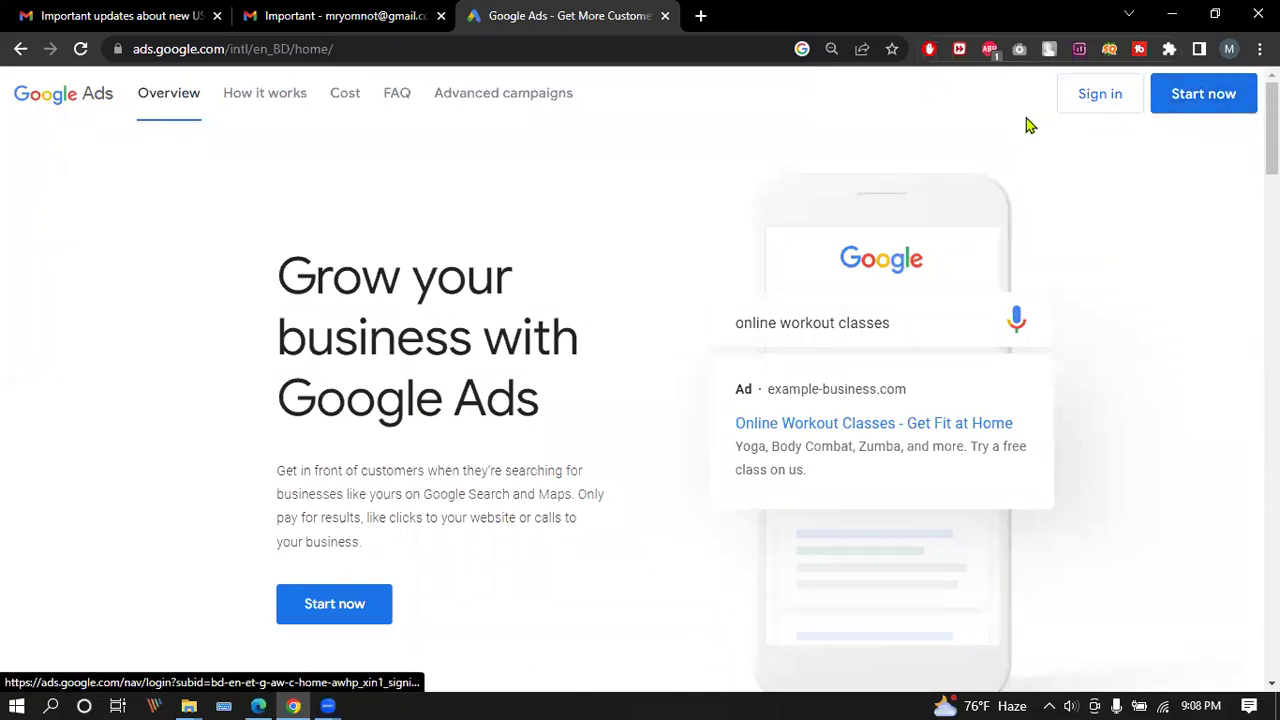
# Start a new campaign from the Google Ads page, reaching the Video campaign setup.
pyautogui.click(1203, 104)
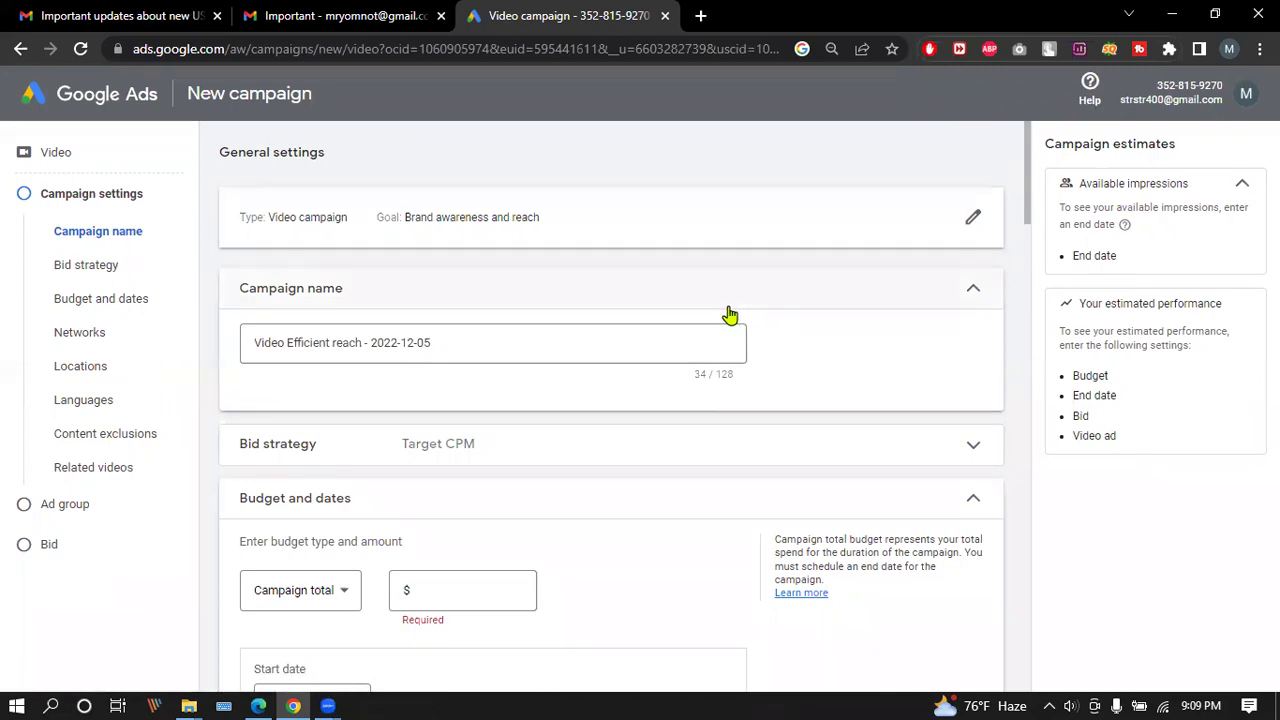
# Cancel the Video campaign draft and reload the Google Ads home page via the address bar.
pyautogui.scroll(-20, 730, 315)
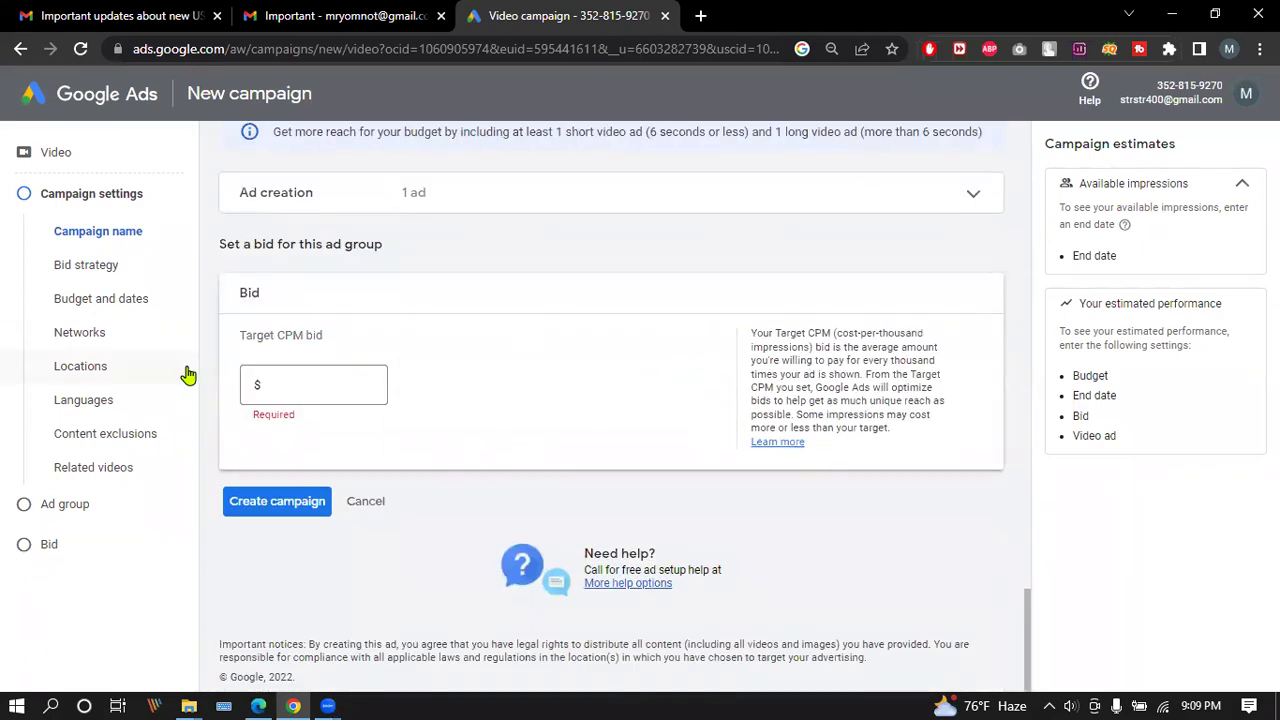
pyautogui.click(366, 501)
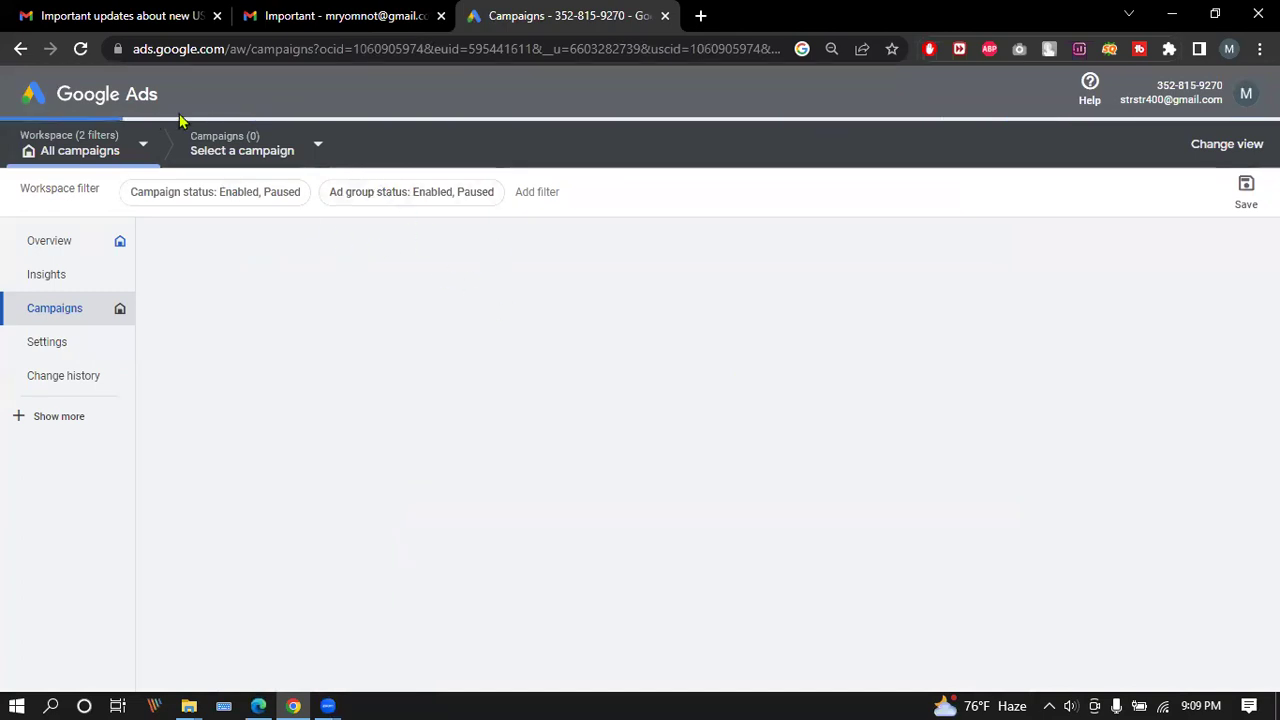
pyautogui.moveTo(230, 48); pyautogui.dragTo(1018, 55)
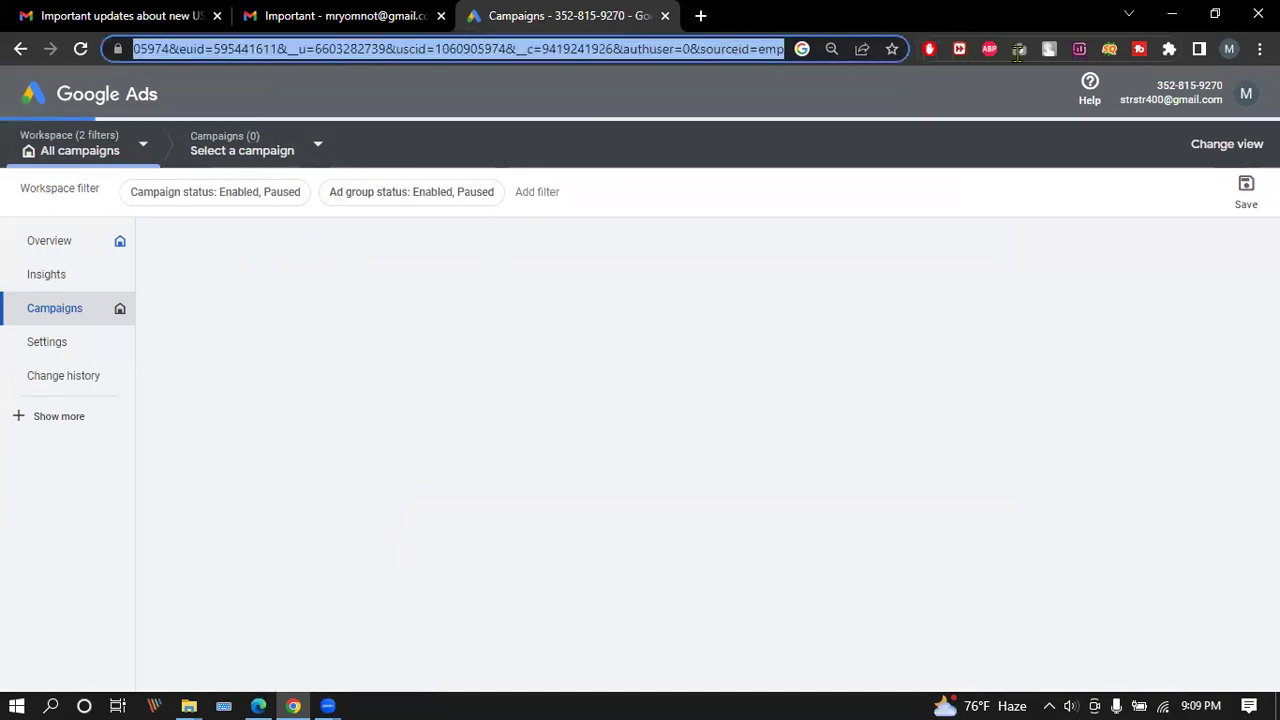
pyautogui.write('https://ads.google.com/')
pyautogui.press('Return')
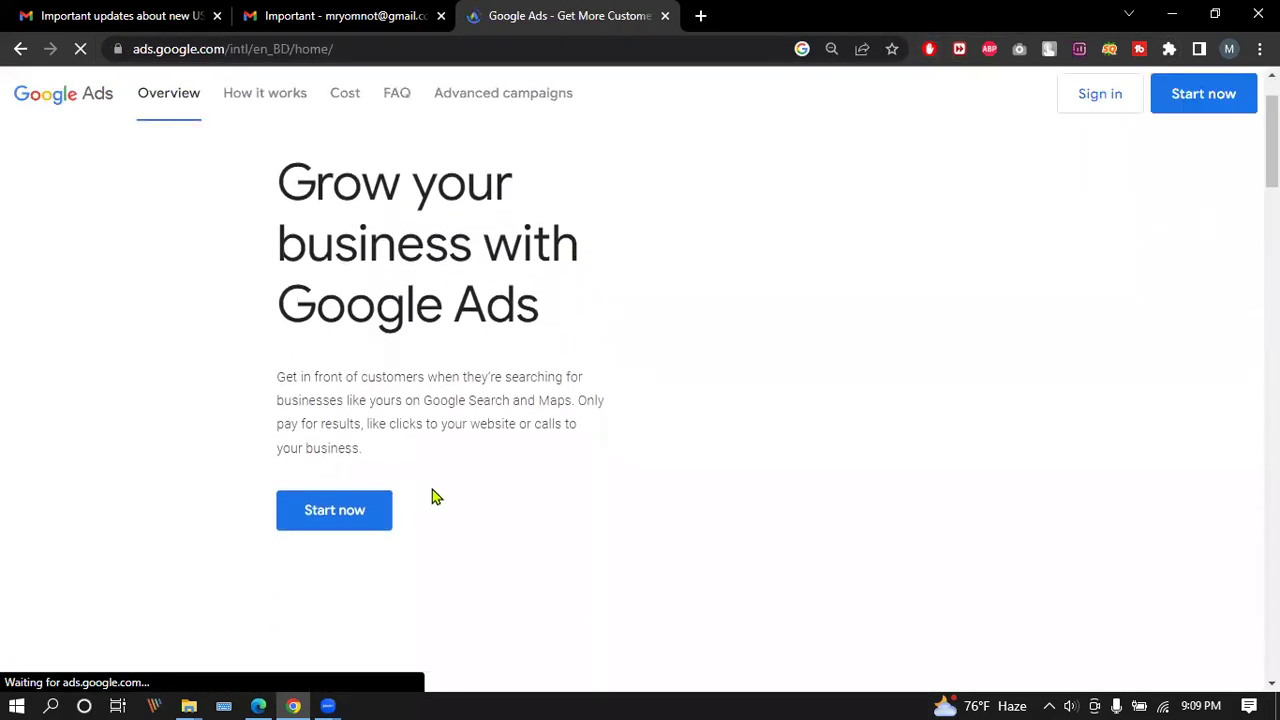
# Start a new campaign again, cancel it, and choose a different Google account.
pyautogui.click(335, 513)
pyautogui.scroll(-20, 657, 417)
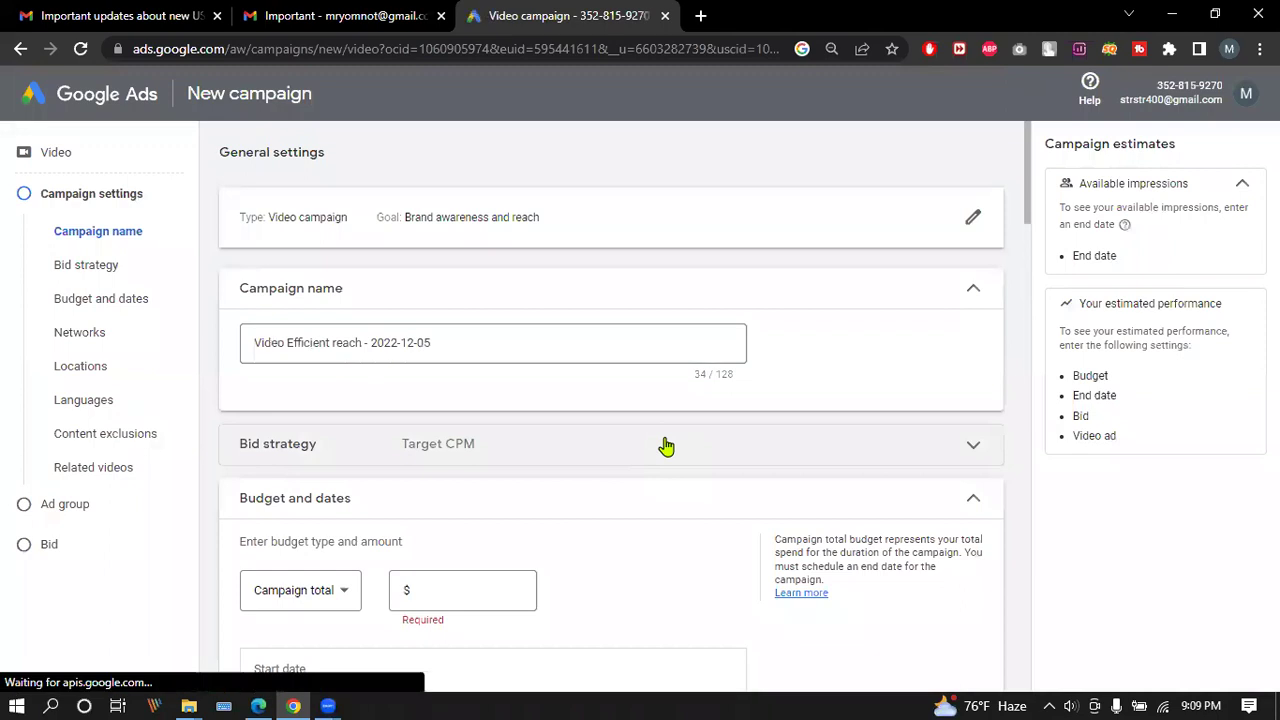
pyautogui.scroll(-20, 662, 441)
pyautogui.scroll(-1, 662, 445)
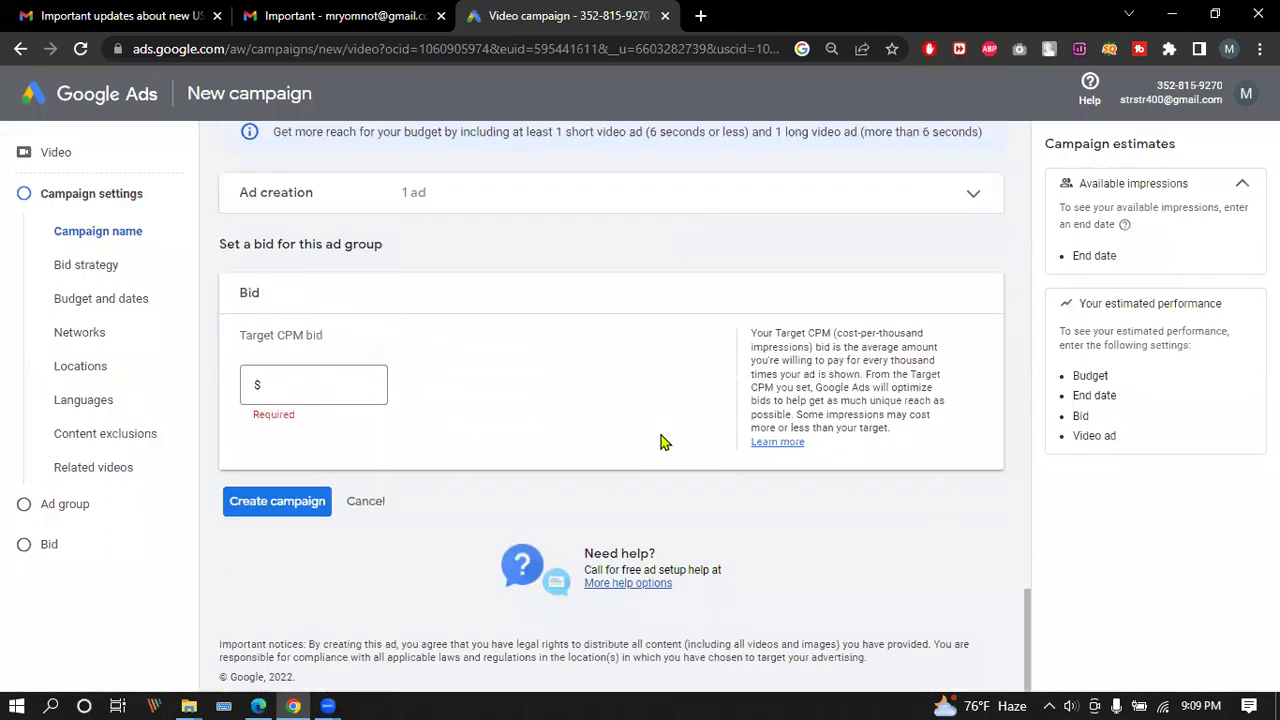
pyautogui.click(380, 512)
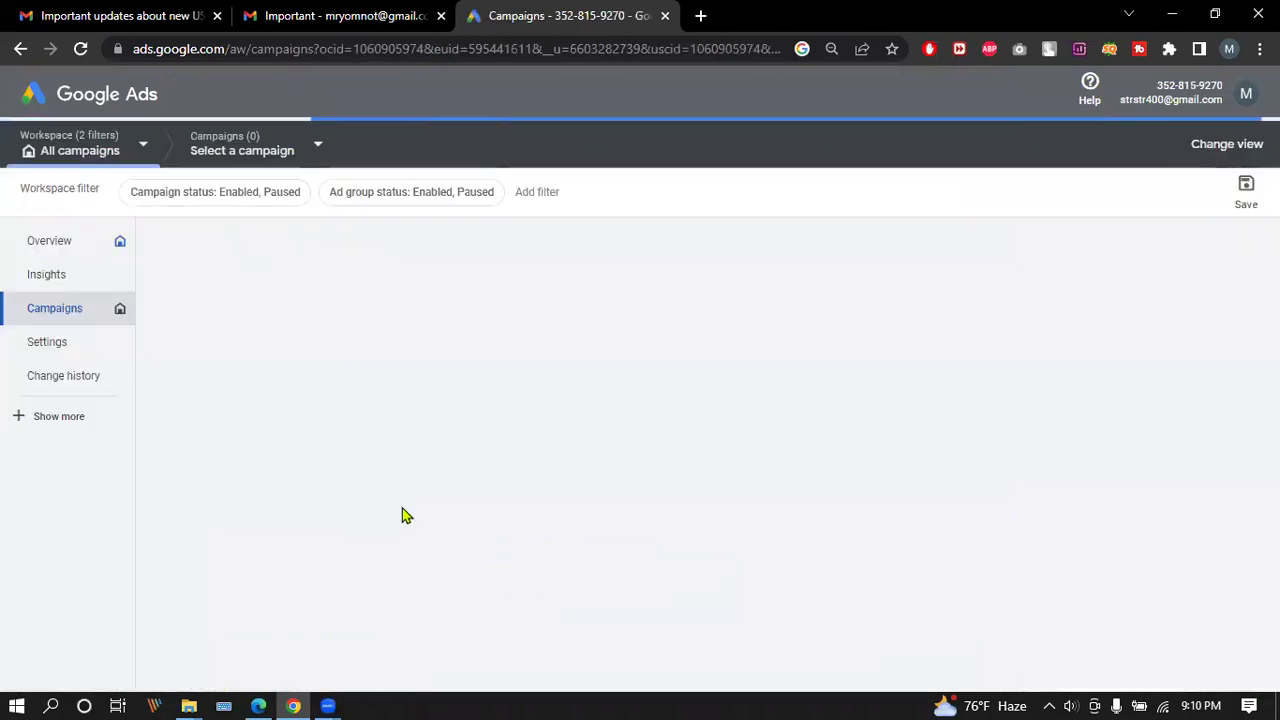
pyautogui.click(1245, 103)
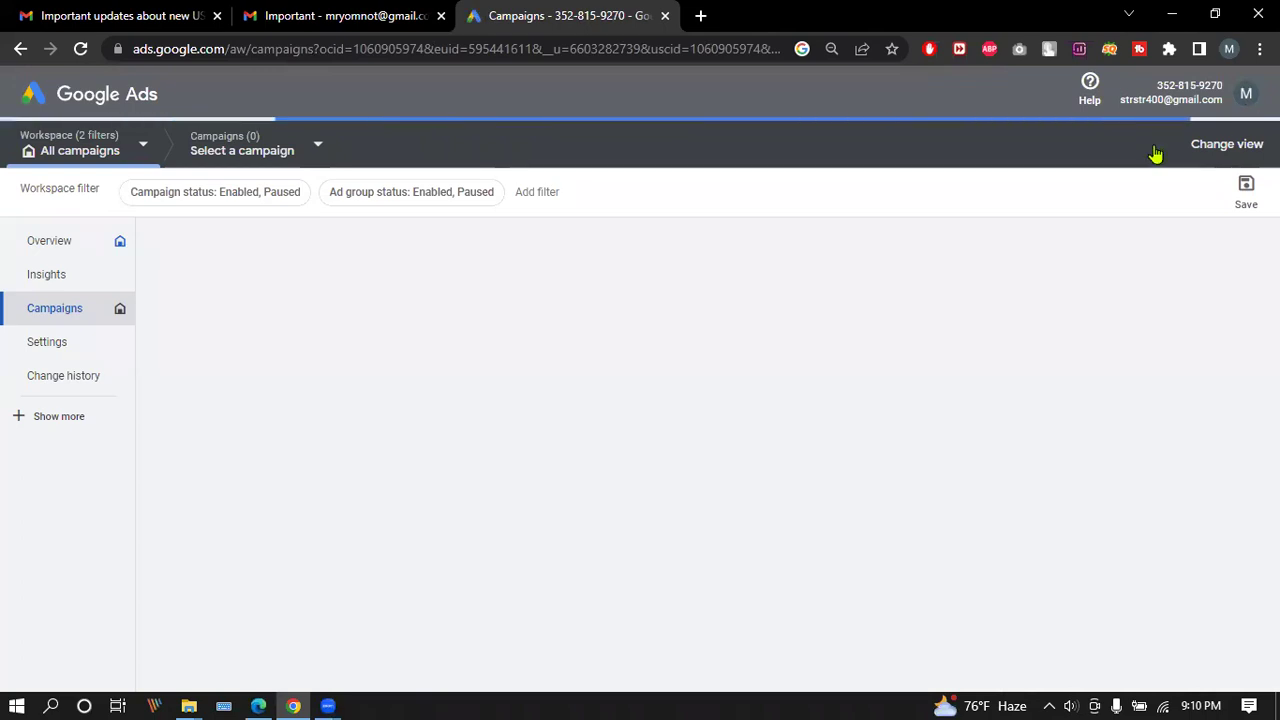
pyautogui.click(1050, 395)
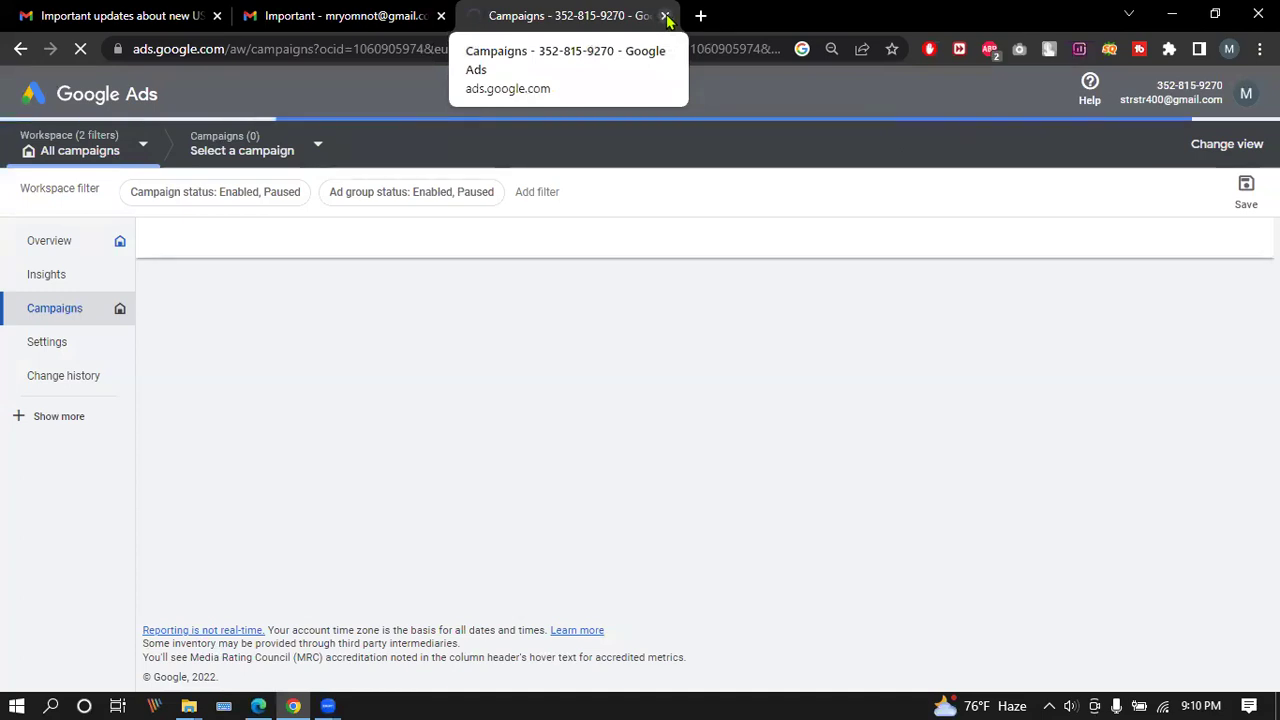
# Close the Google Ads tab and load ads.google.com in a new tab.
pyautogui.click(665, 17)
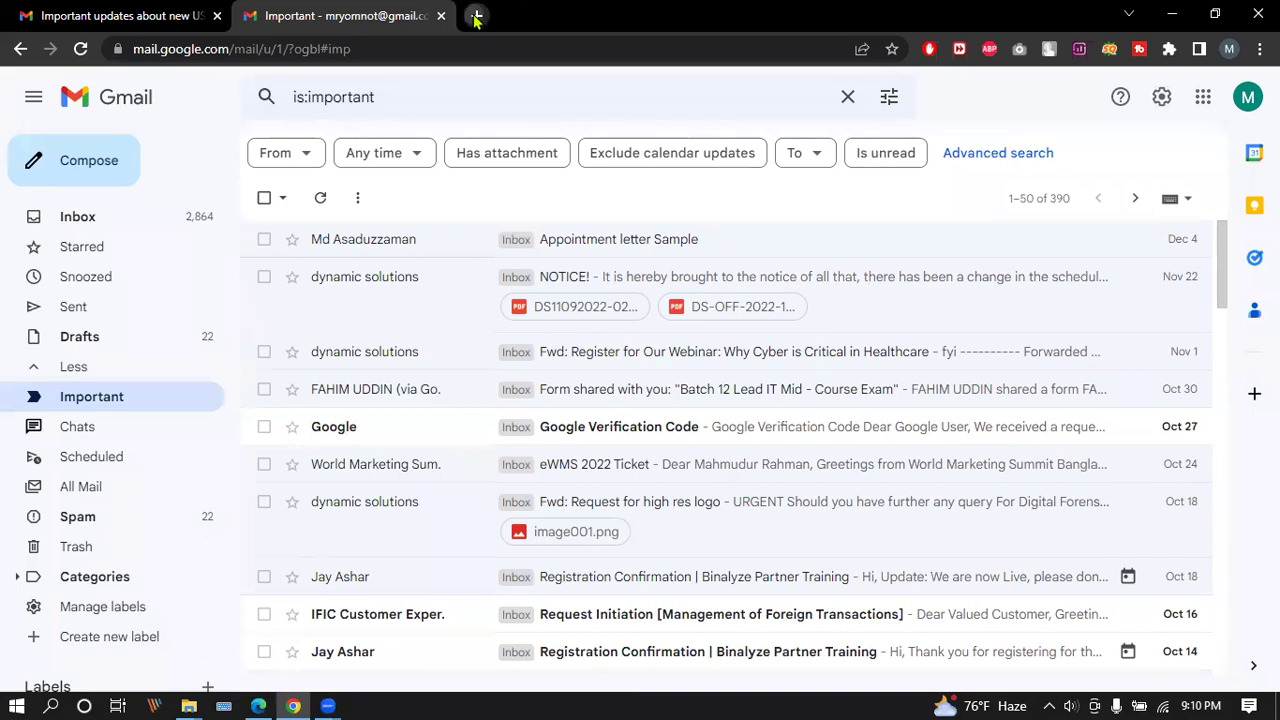
pyautogui.click(476, 17)
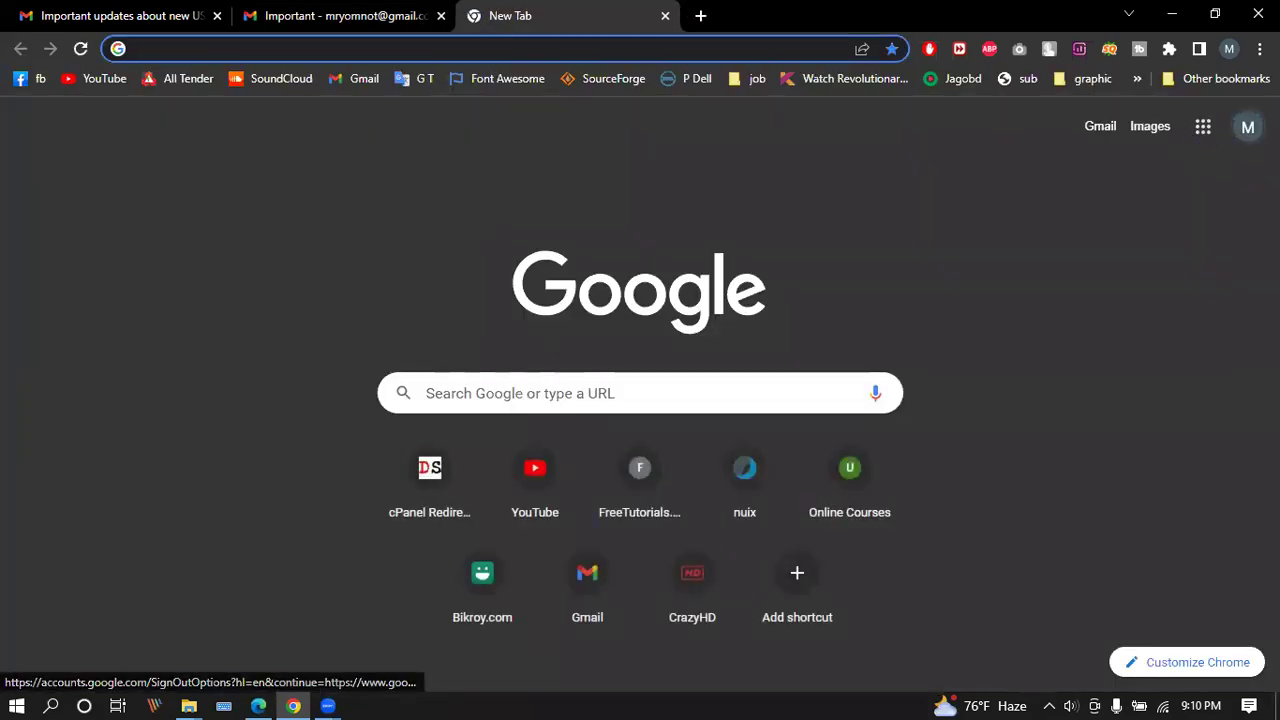
pyautogui.write('a')
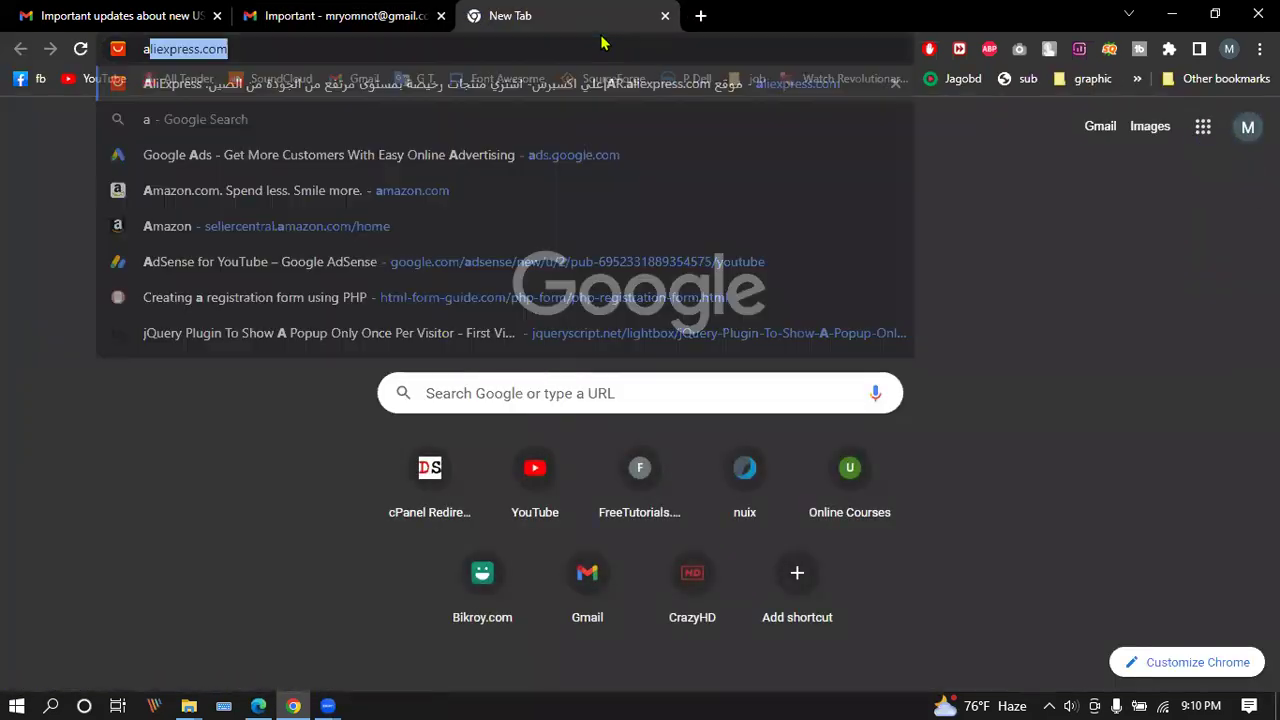
pyautogui.press('BackSpace')
pyautogui.press('BackSpace')
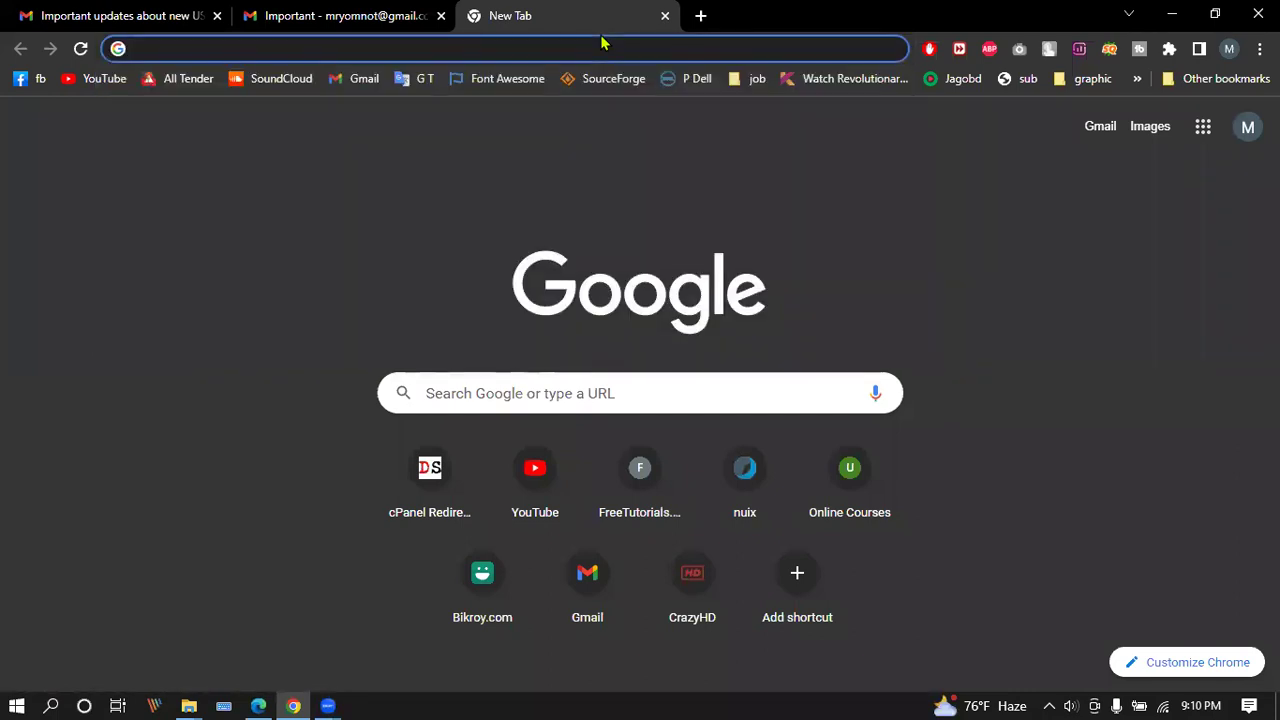
pyautogui.write('ad')
pyautogui.press('Right')
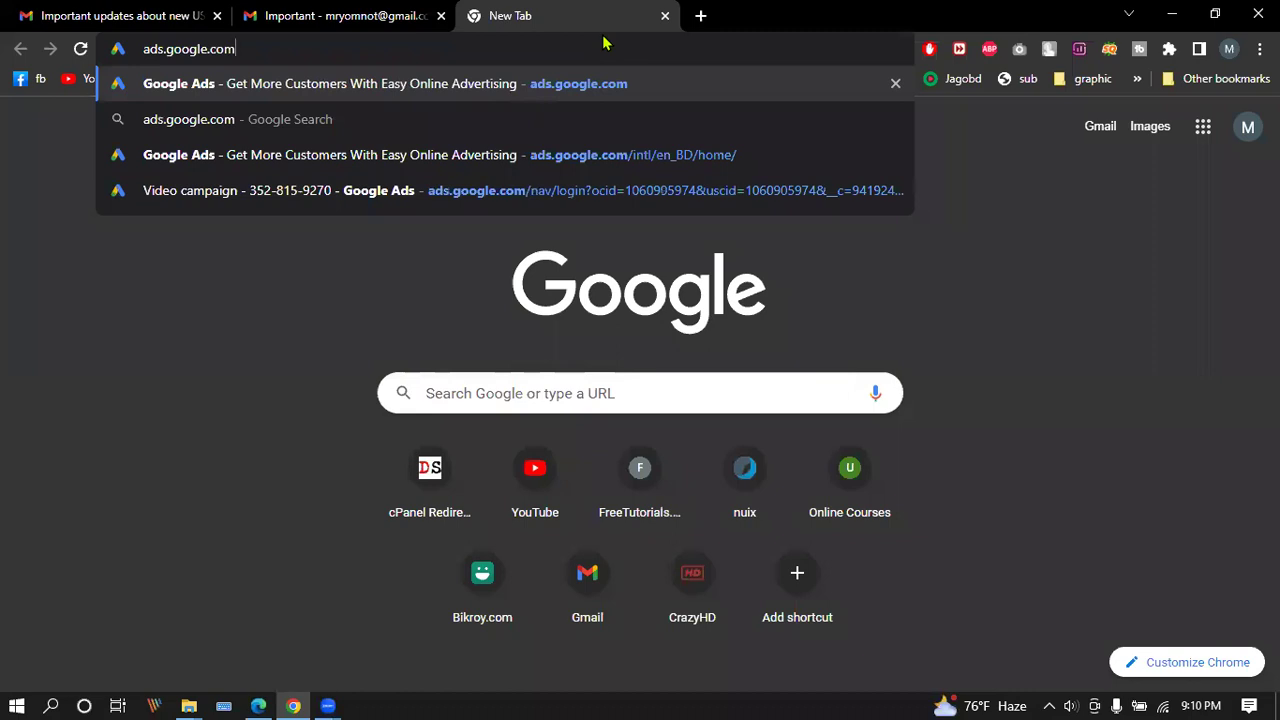
pyautogui.press('Return')
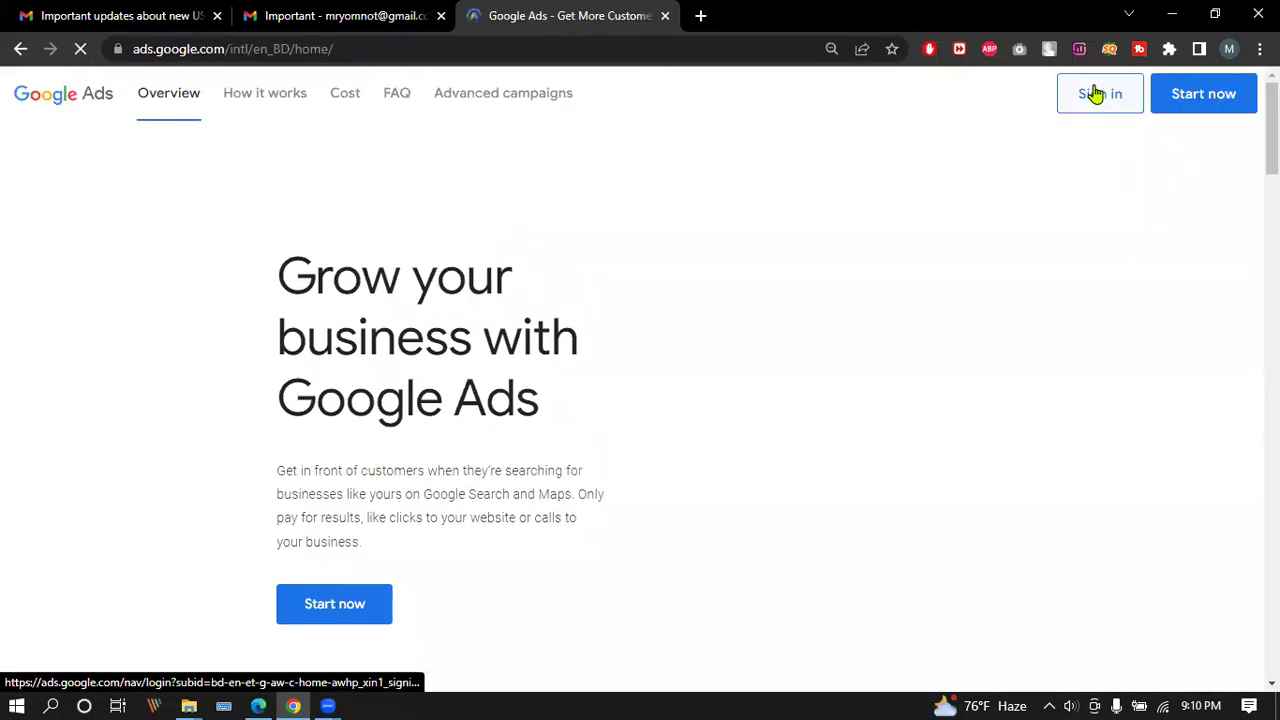
# Sign in to Google Ads, reach the Overview page, and dismiss the account protection notice.
pyautogui.click(1095, 93)
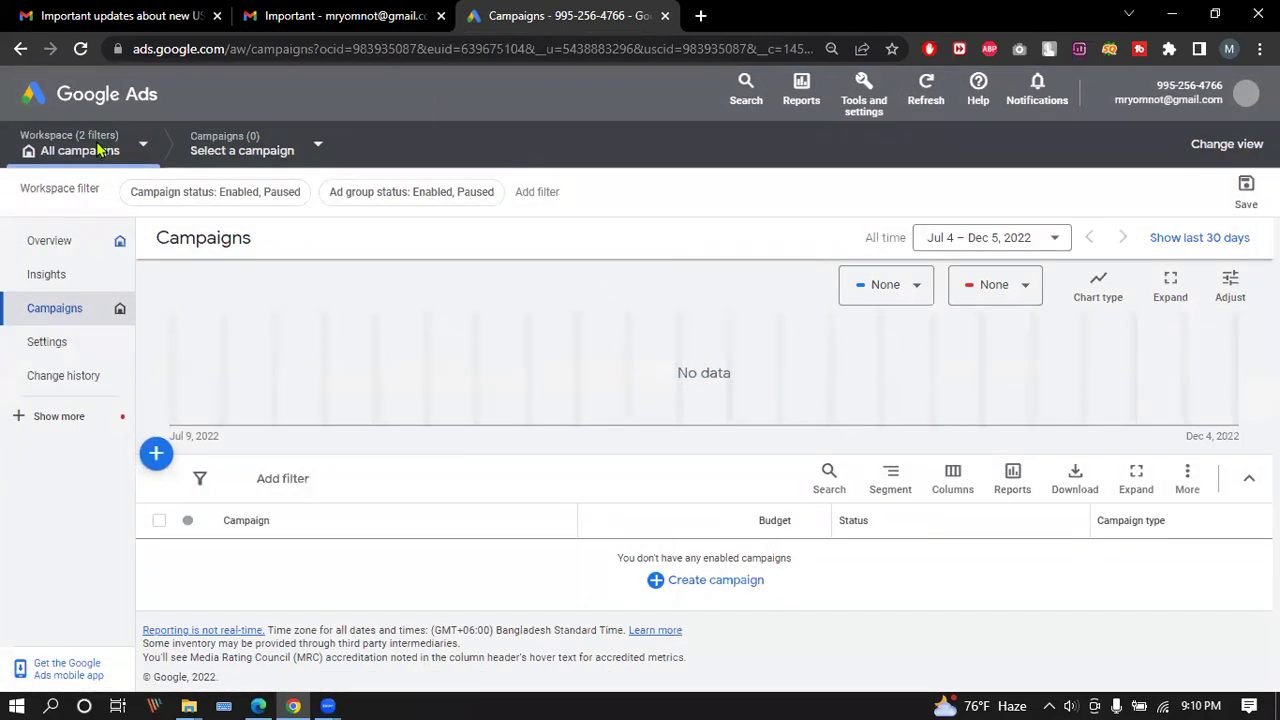
pyautogui.click(60, 94)
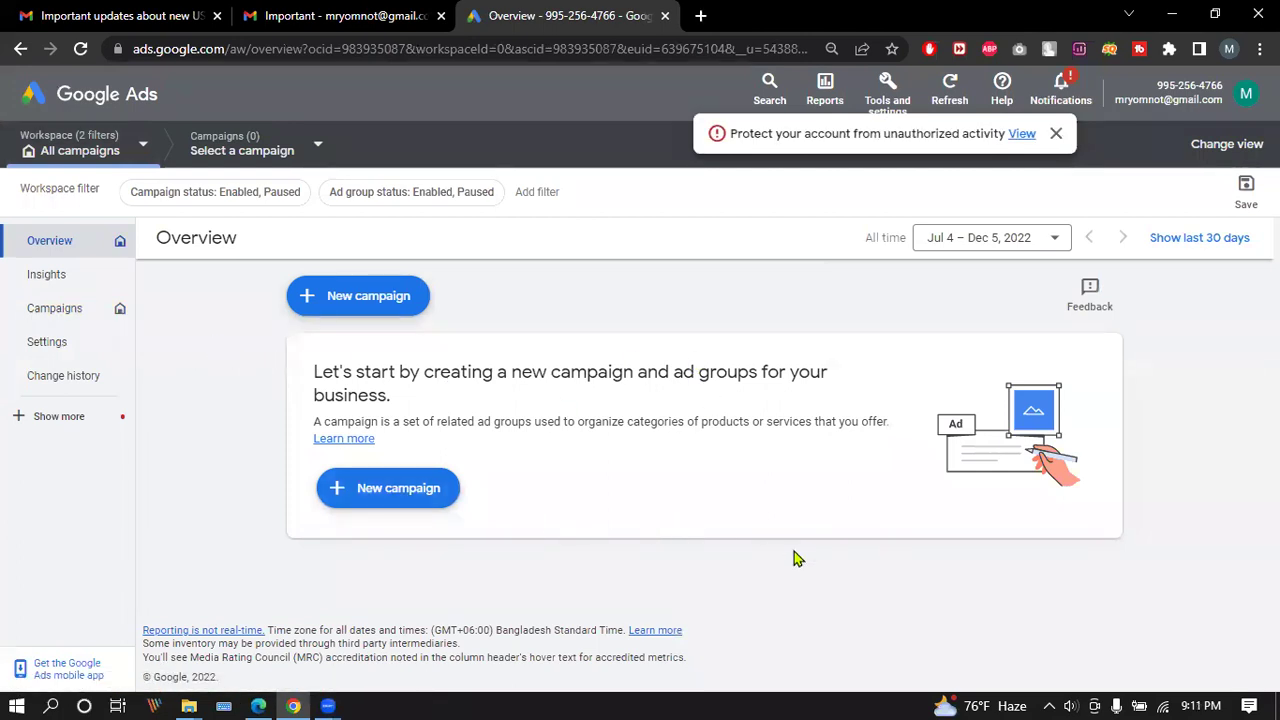
pyautogui.click(1056, 133)
pyautogui.click(702, 16)
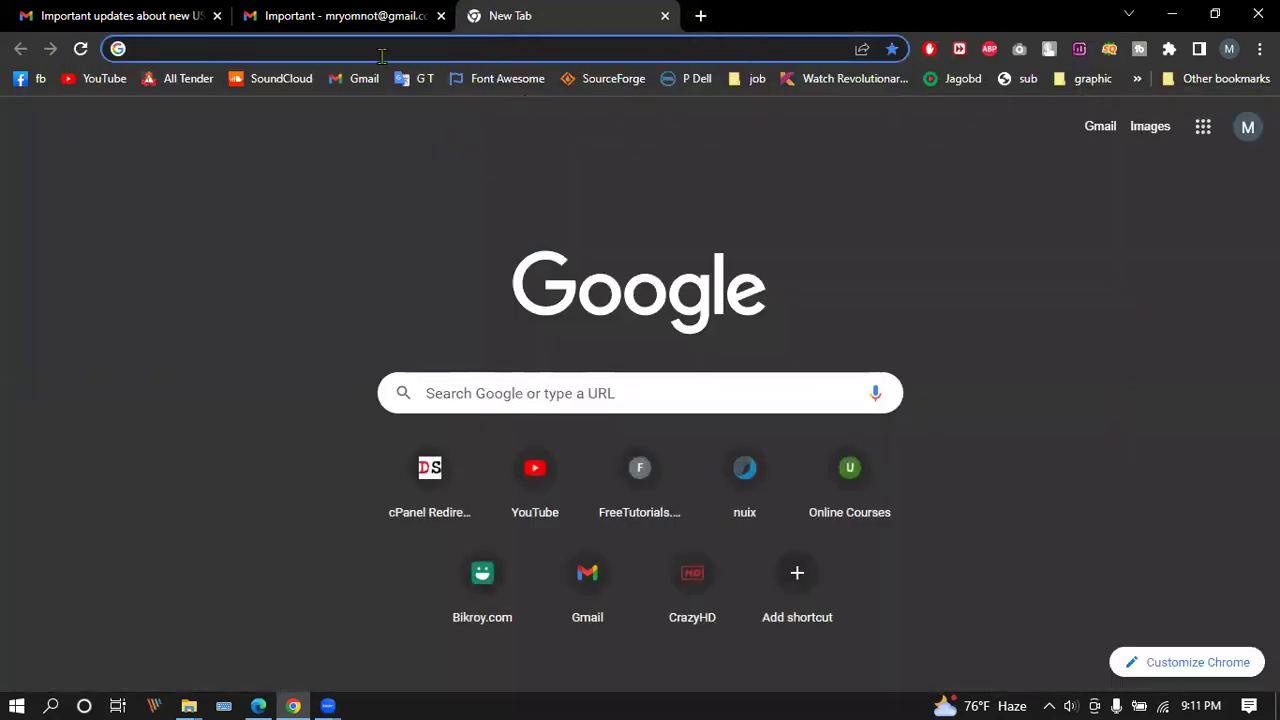
# Load admanager.google.com in the new tab using the address autocomplete.
pyautogui.write('a')
pyautogui.press('BackSpace')
pyautogui.press('BackSpace')
pyautogui.write('ad')
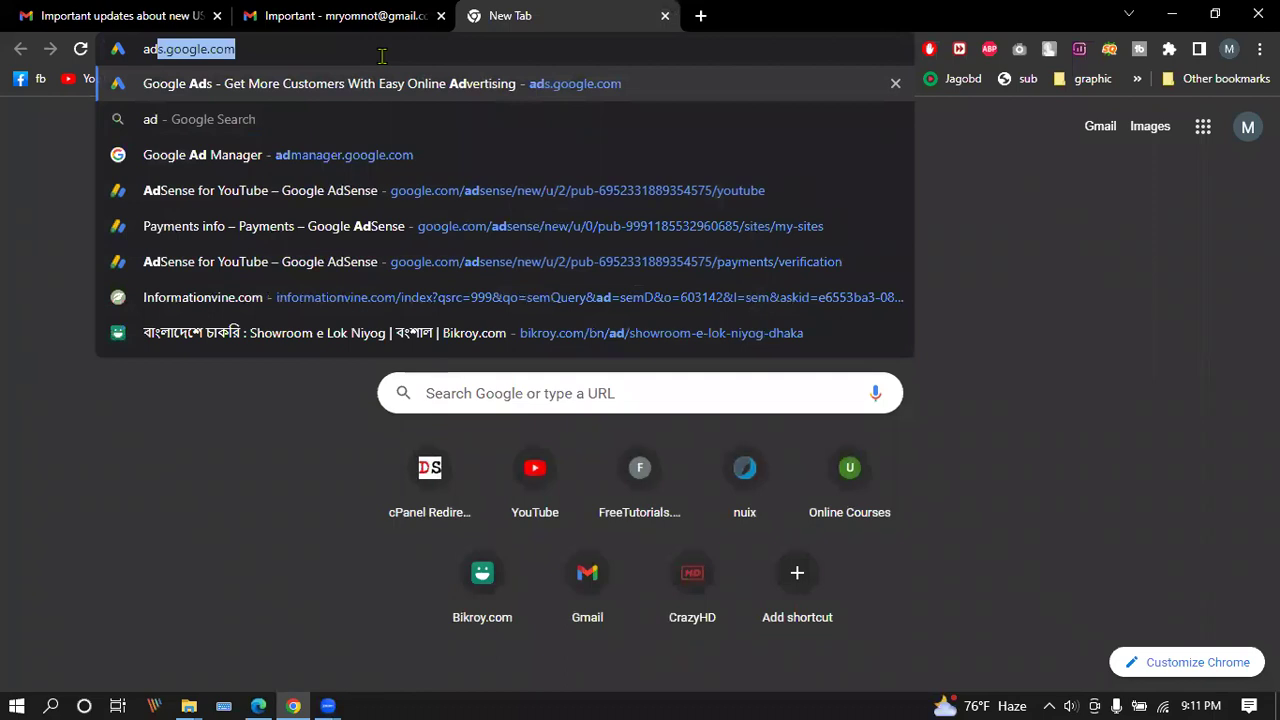
pyautogui.write('manage')
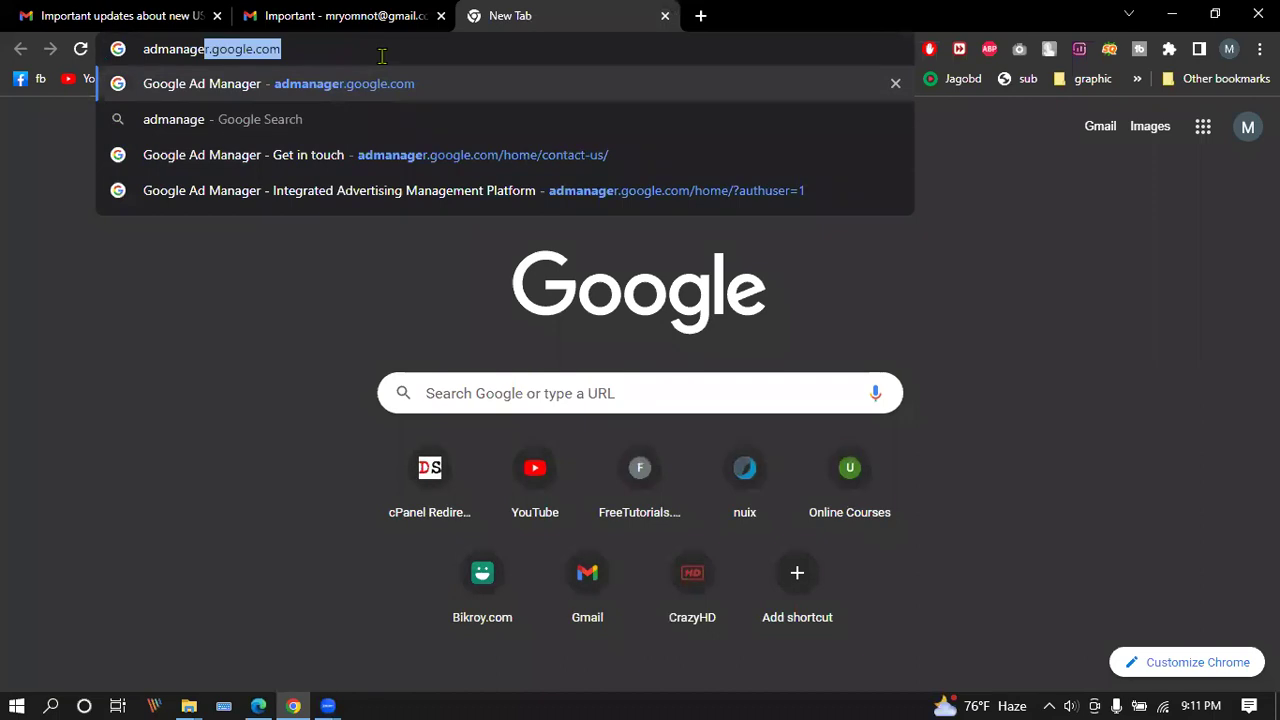
pyautogui.press('Right')
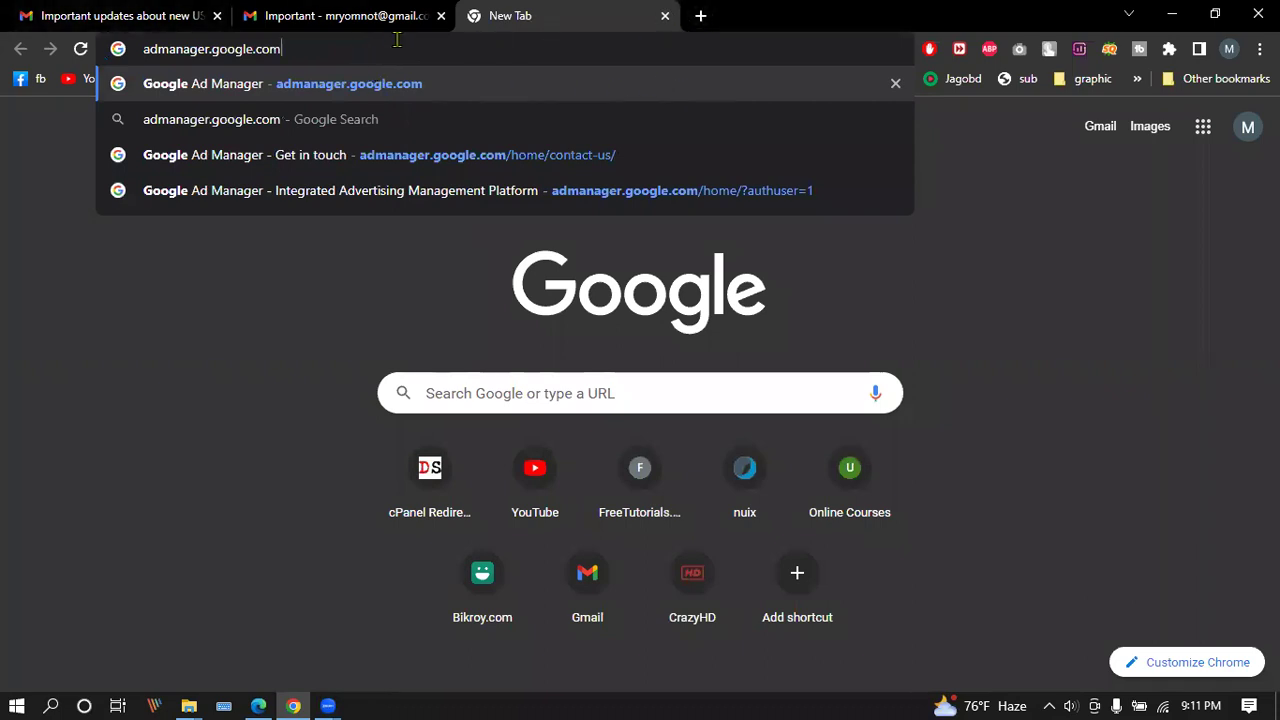
pyautogui.press('Return')
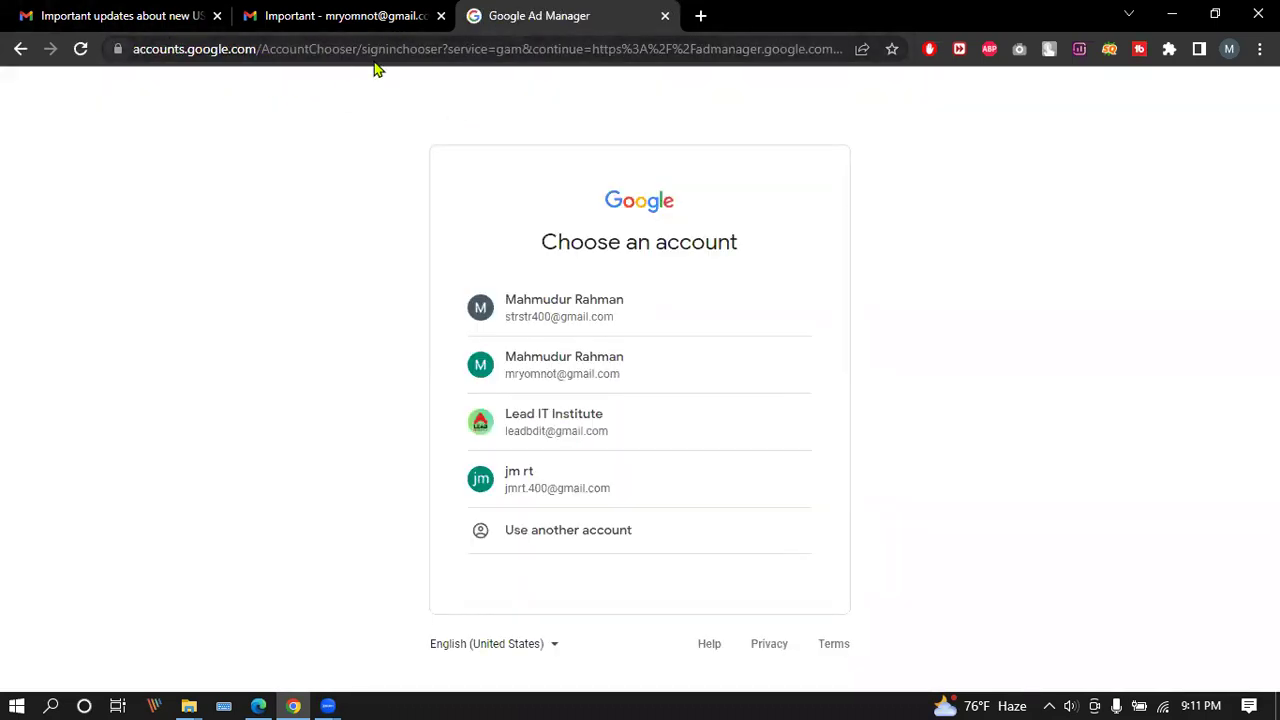
# Open another blank tab and fill in the ads.google.com address there.
pyautogui.click(700, 16)
pyautogui.click(543, 20)
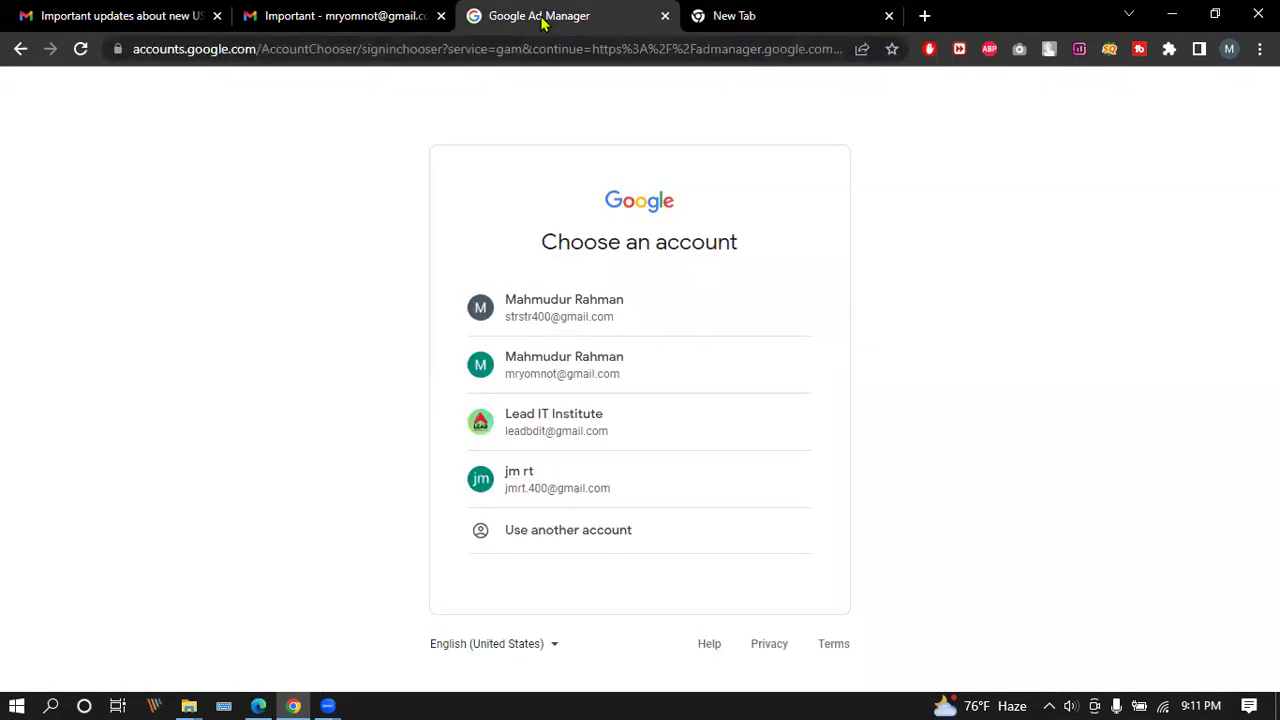
pyautogui.click(785, 18)
pyautogui.write('ads')
pyautogui.press('Right')
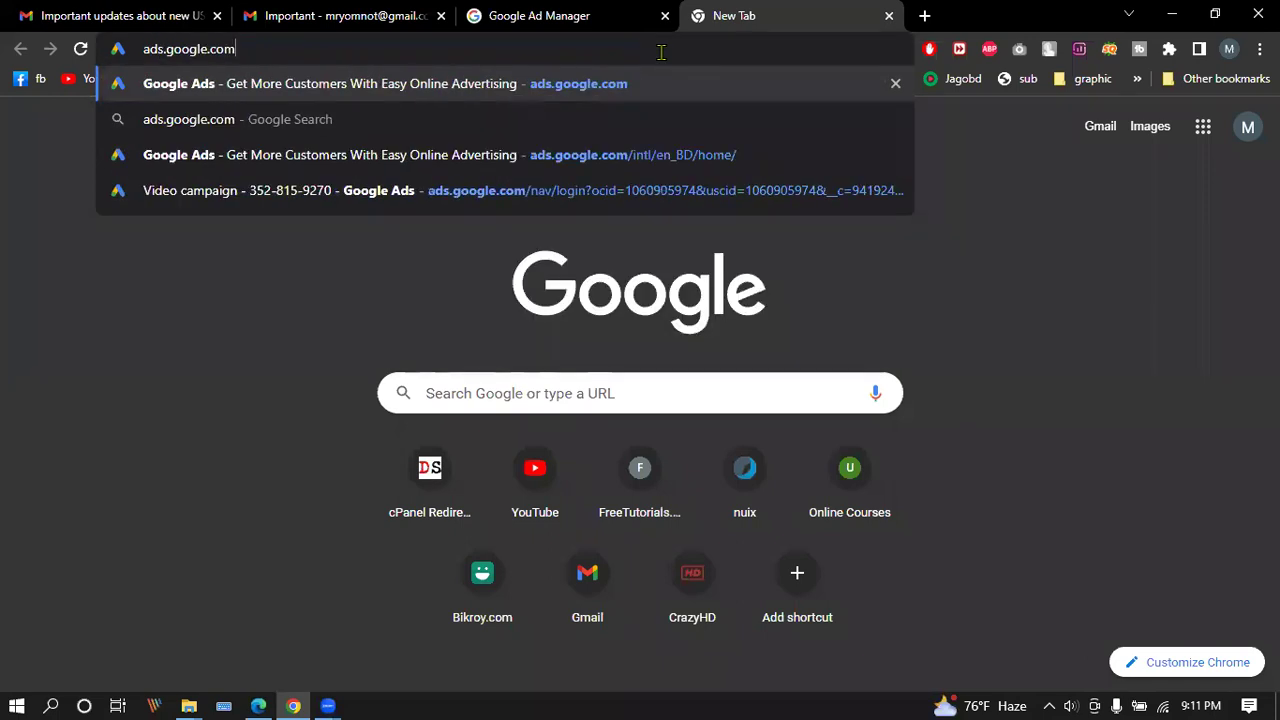
# Replace the Google Ad Manager tab's address with admanager.google.com.
pyautogui.click(612, 22)
pyautogui.click(598, 50)
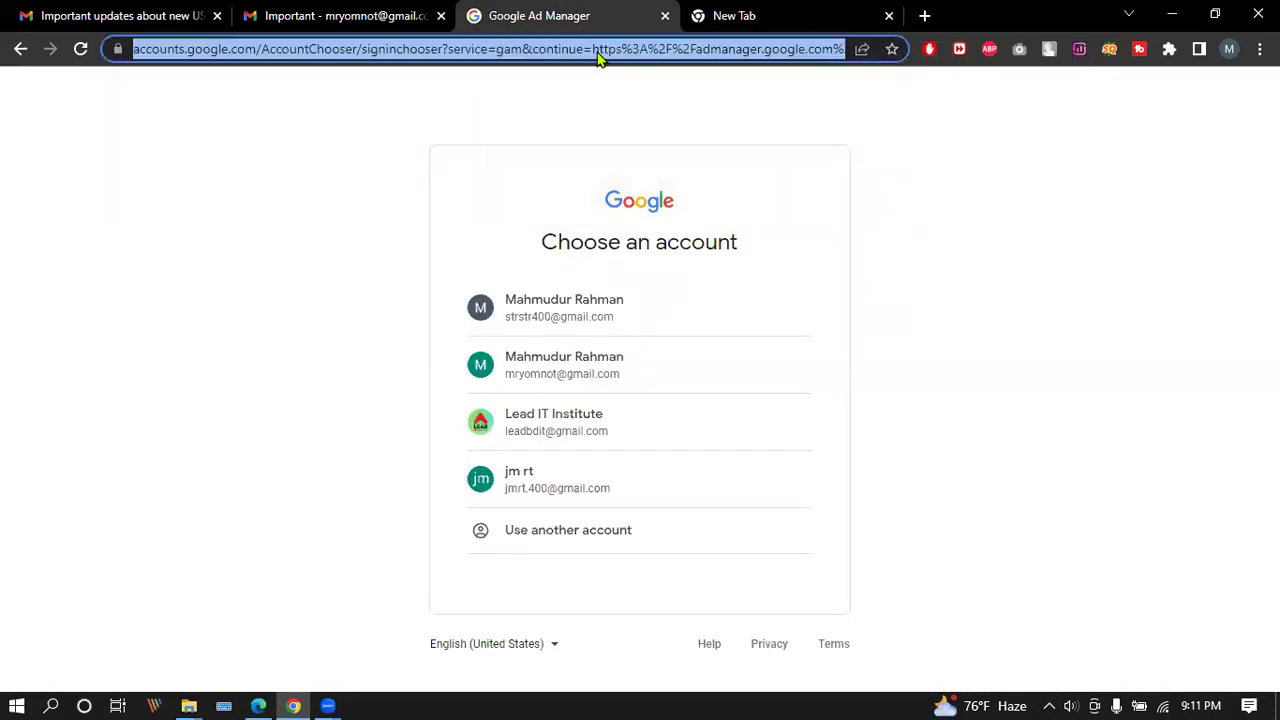
pyautogui.write('adm')
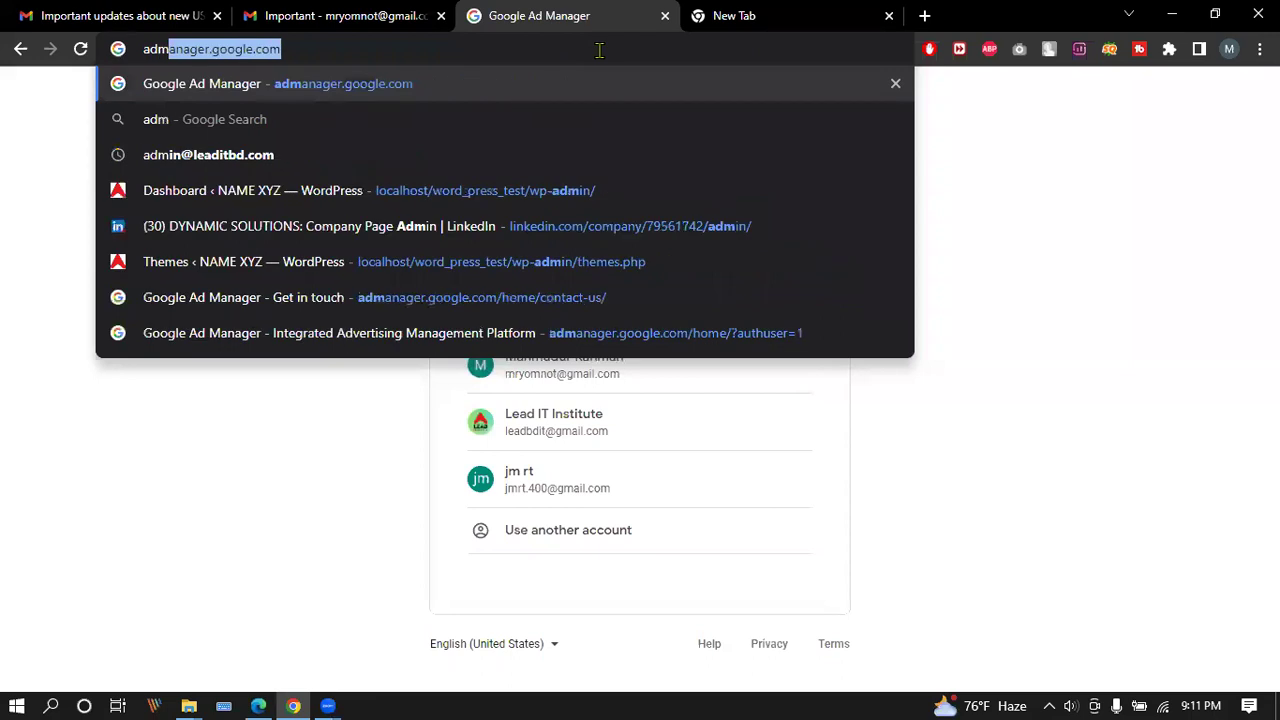
pyautogui.press('Right')
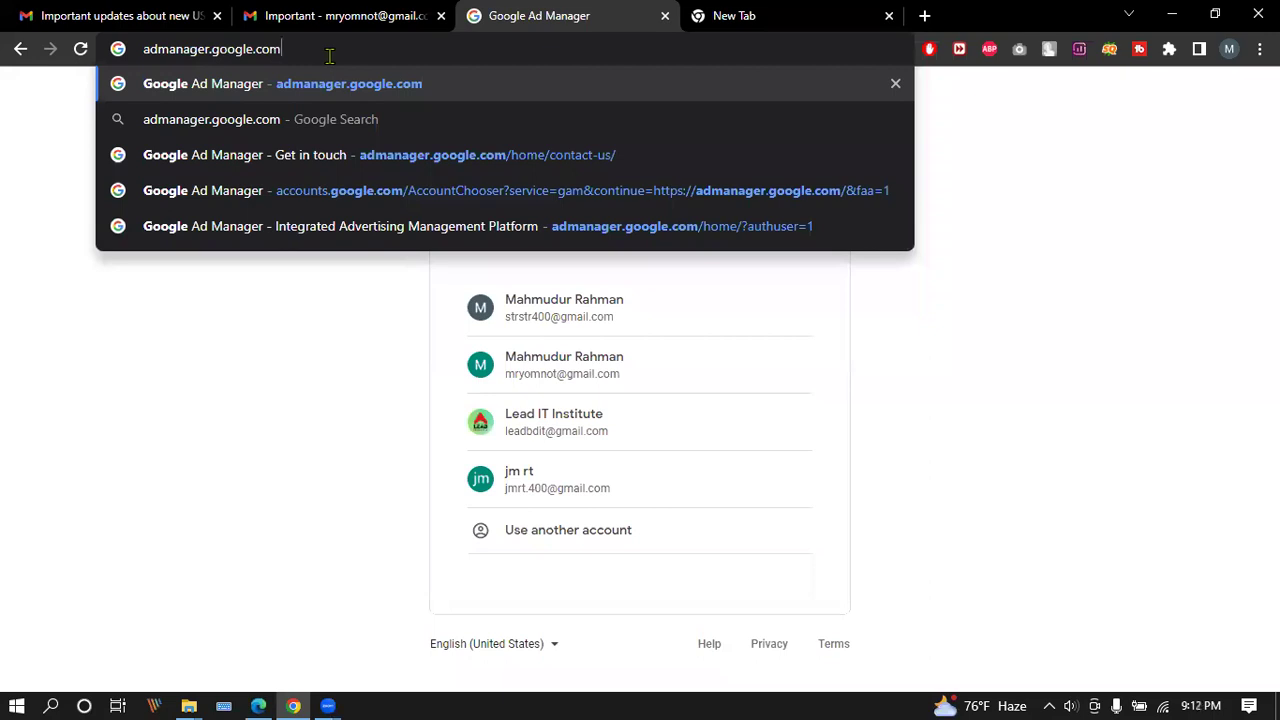
# Load ads.google.com in the other tab and open its Advanced campaigns page.
pyautogui.click(726, 14)
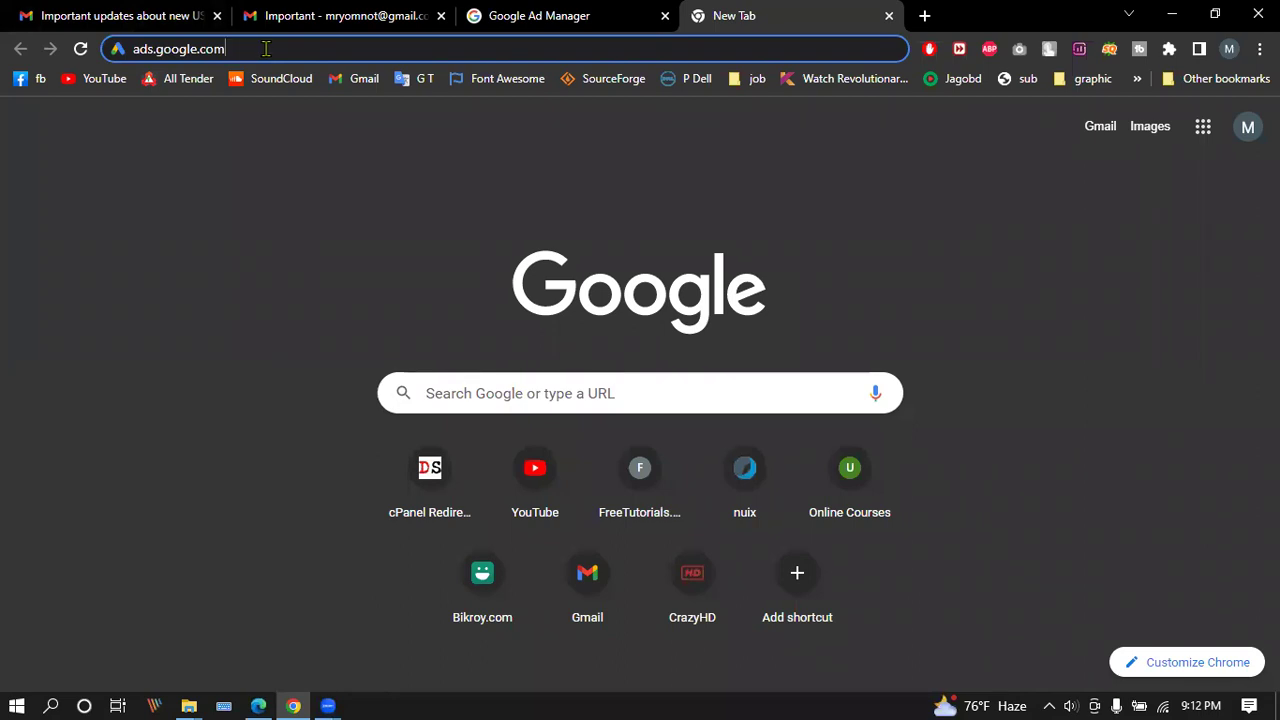
pyautogui.press('Return')
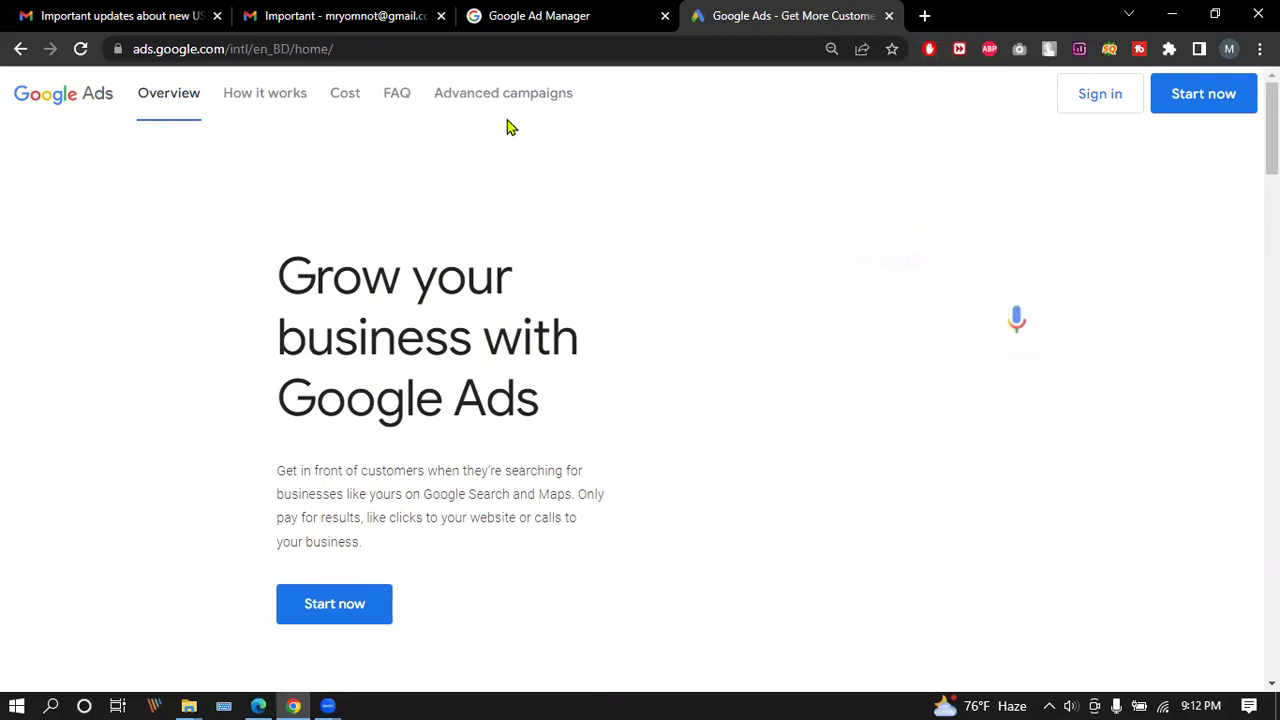
pyautogui.click(502, 96)
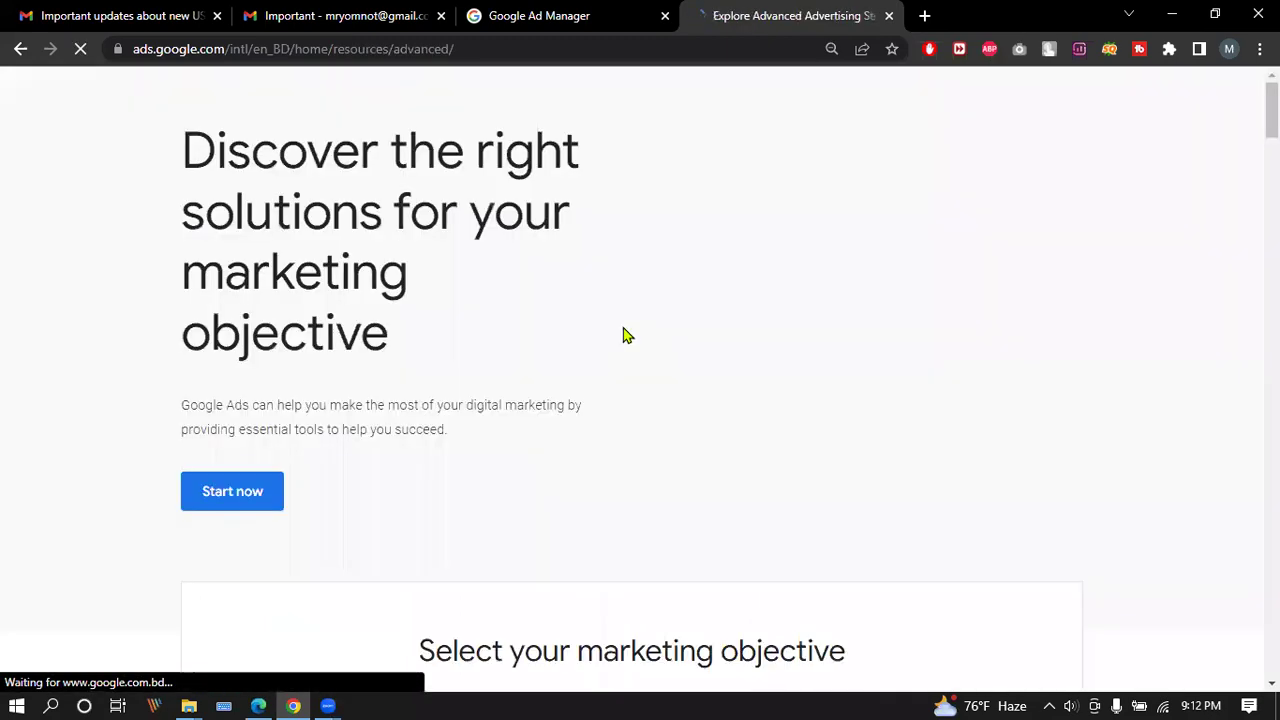
# Start a new campaign from Advanced campaigns, reaching the 'Video Efficient reach - 2022-12-05' form.
pyautogui.scroll(-5, 605, 355)
pyautogui.scroll(-8, 614, 371)
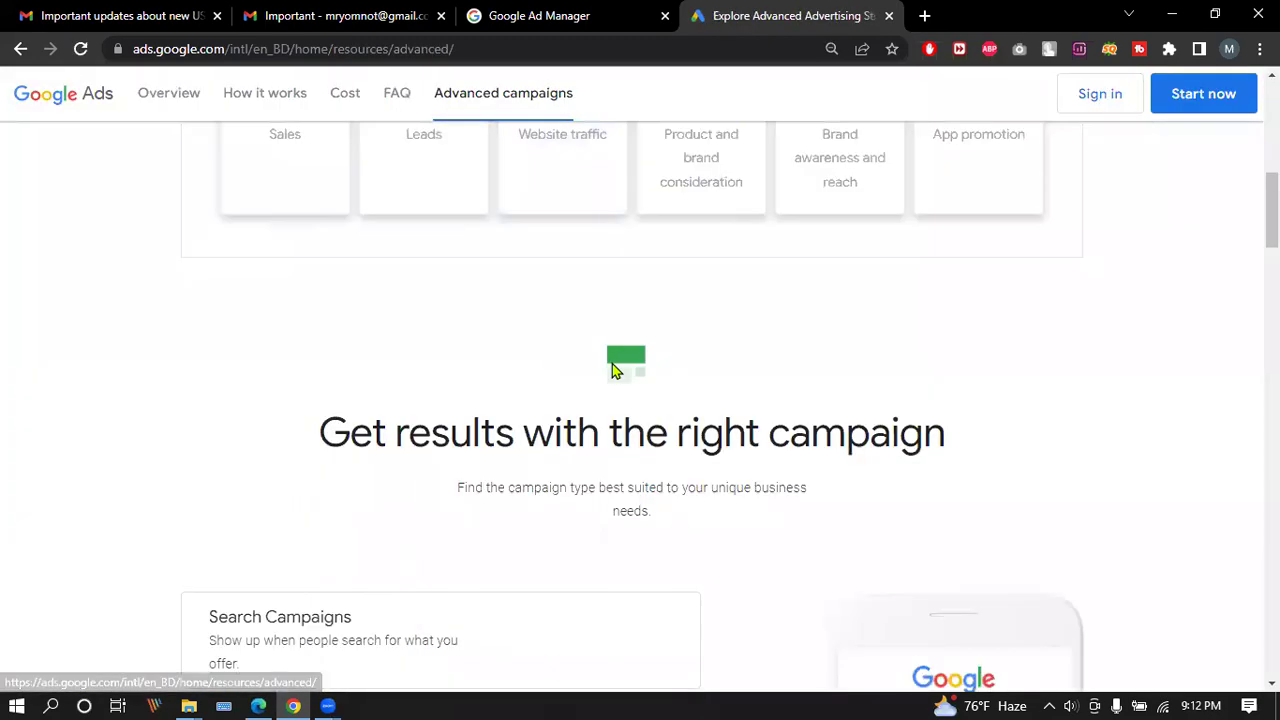
pyautogui.scroll(5, 616, 378)
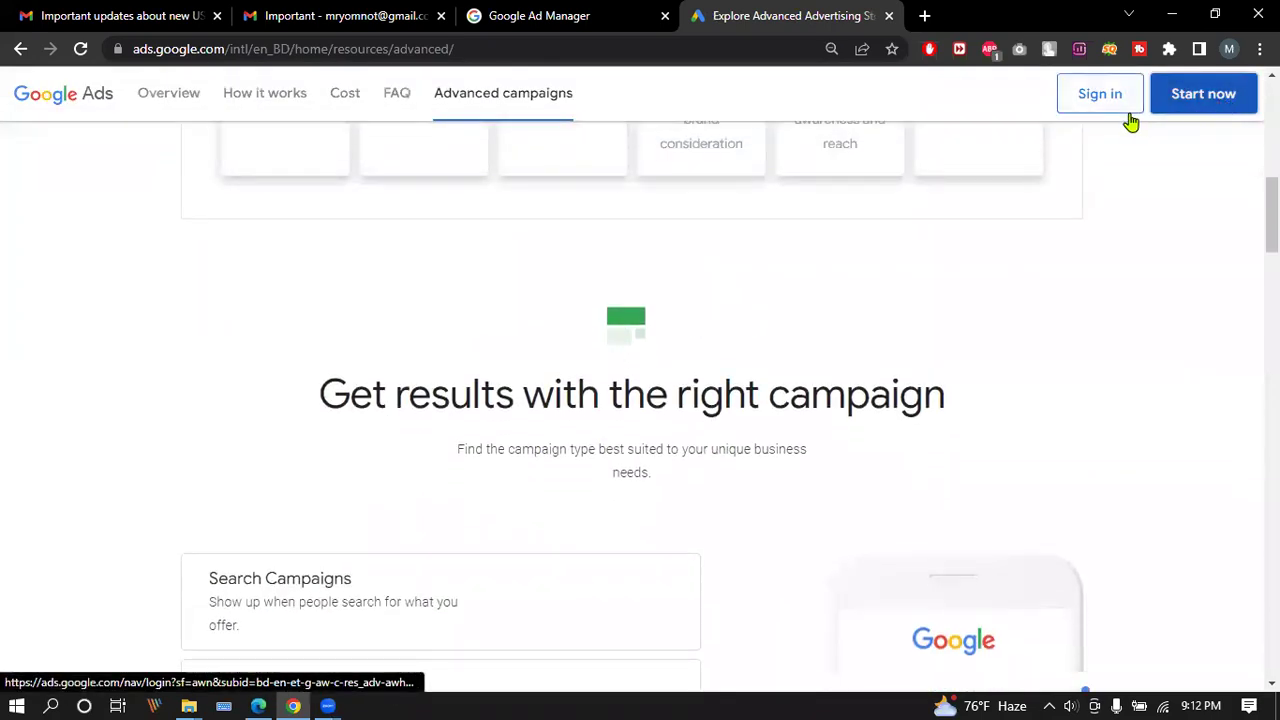
pyautogui.click(1210, 98)
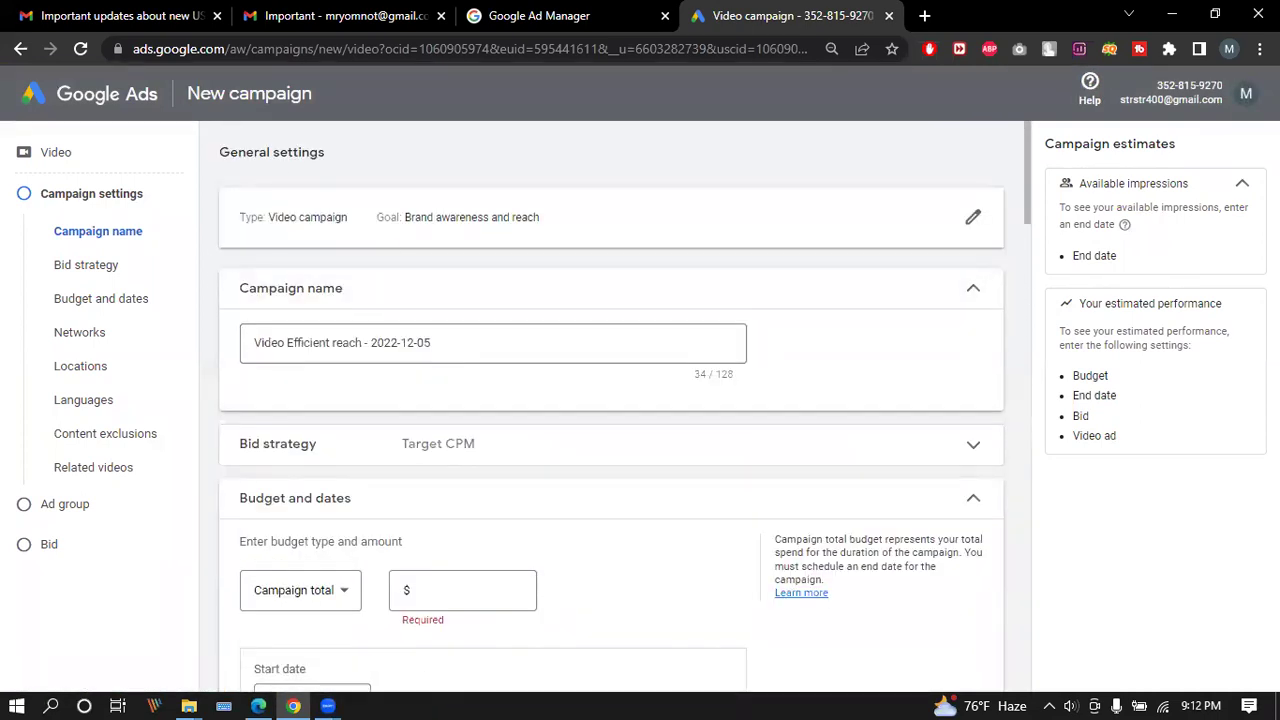
pyautogui.click(1245, 95)
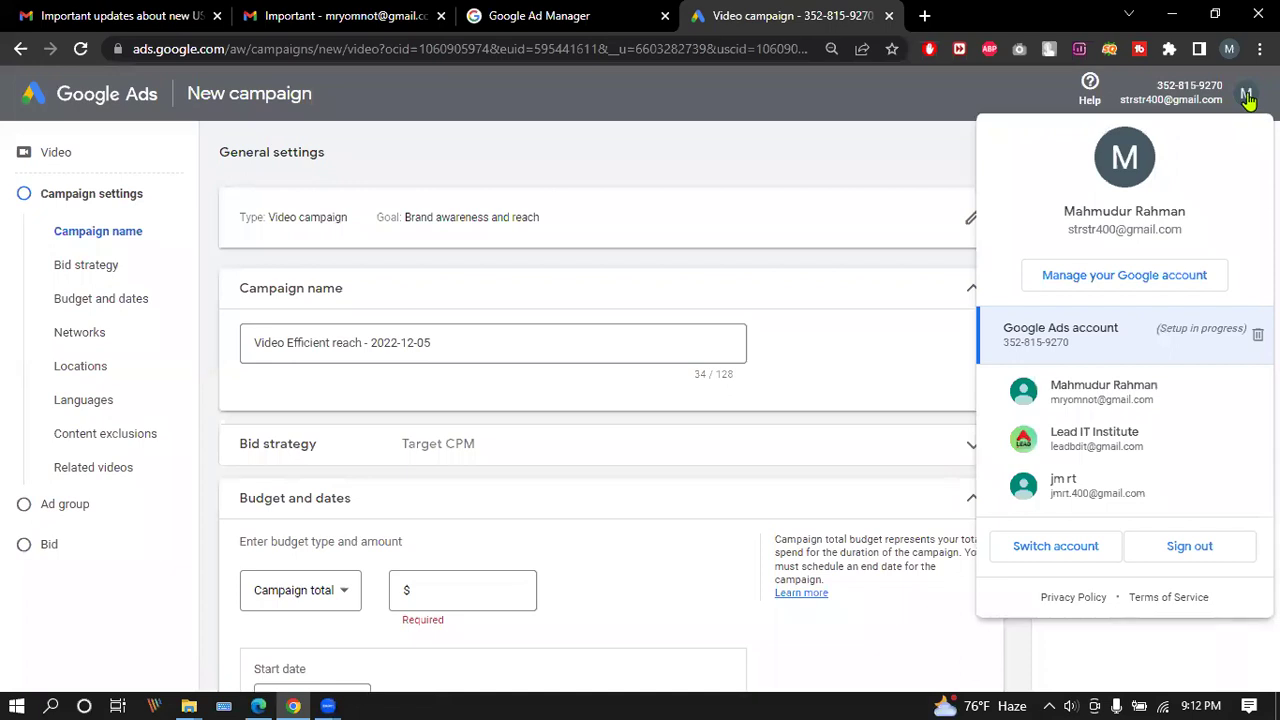
# Close the account list and cancel the Video campaign form from the bottom of the page.
pyautogui.click(1245, 95)
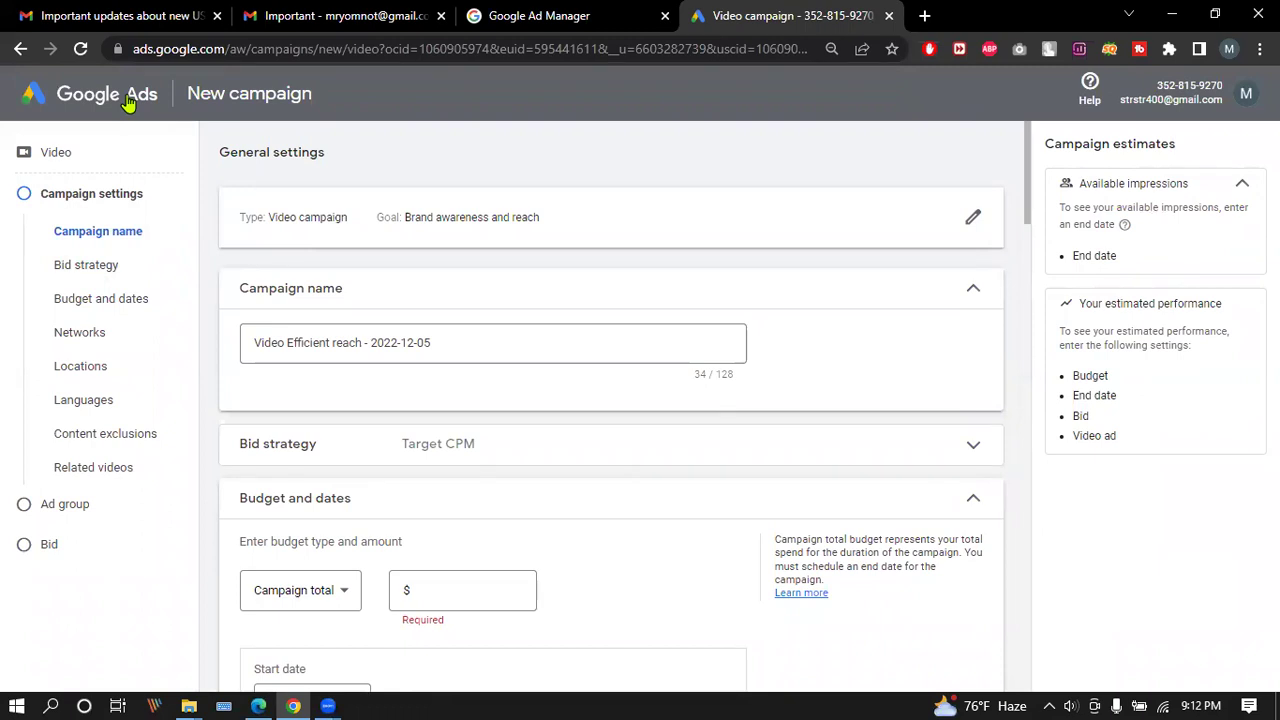
pyautogui.scroll(-20, 435, 563)
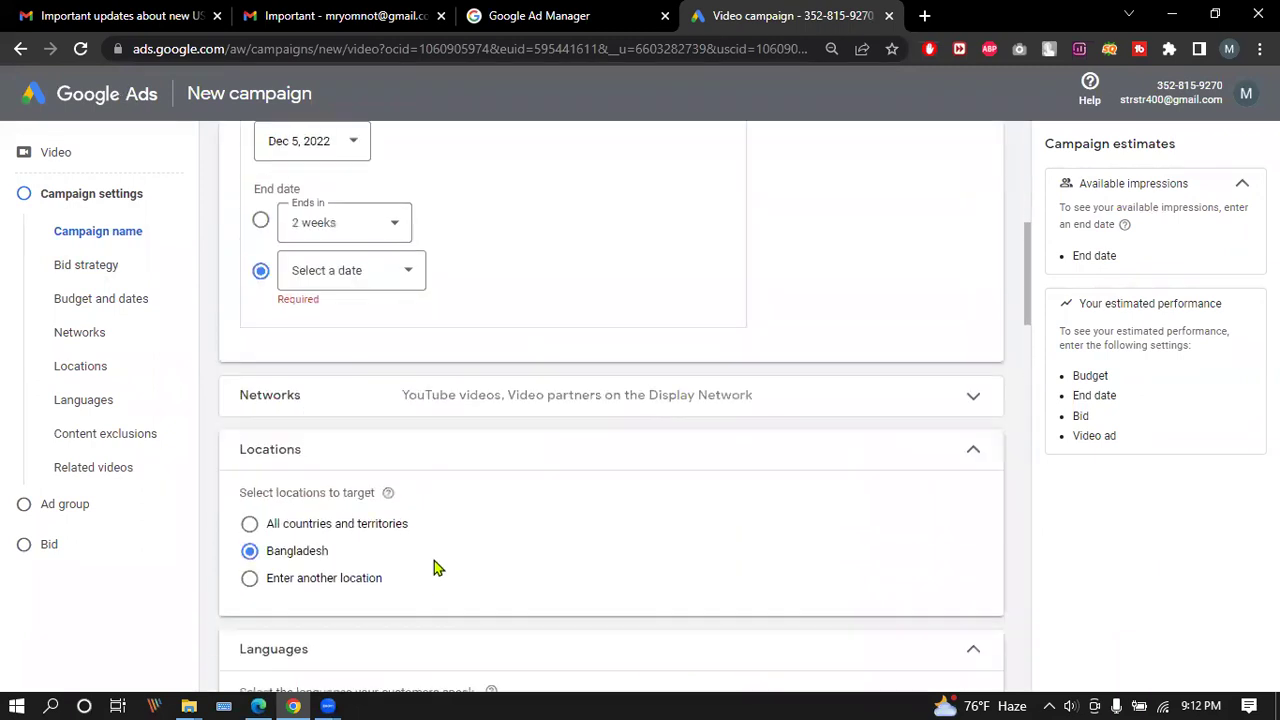
pyautogui.scroll(-10, 425, 563)
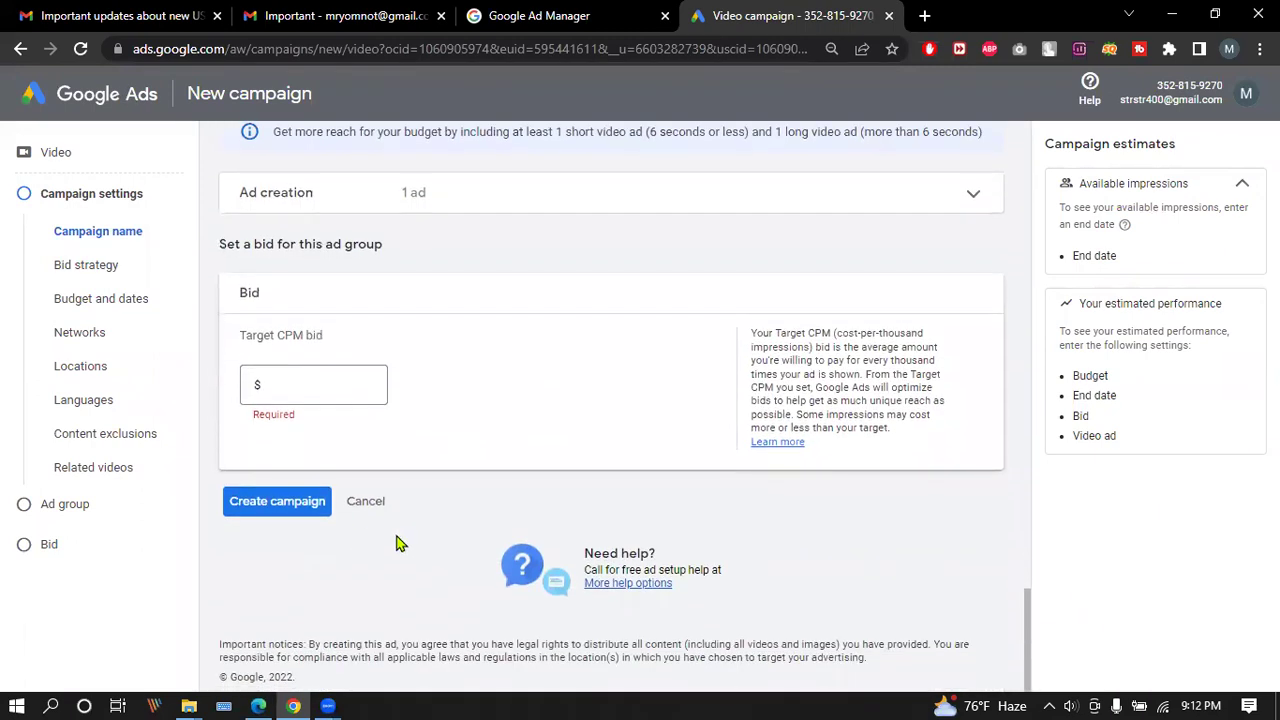
pyautogui.click(362, 505)
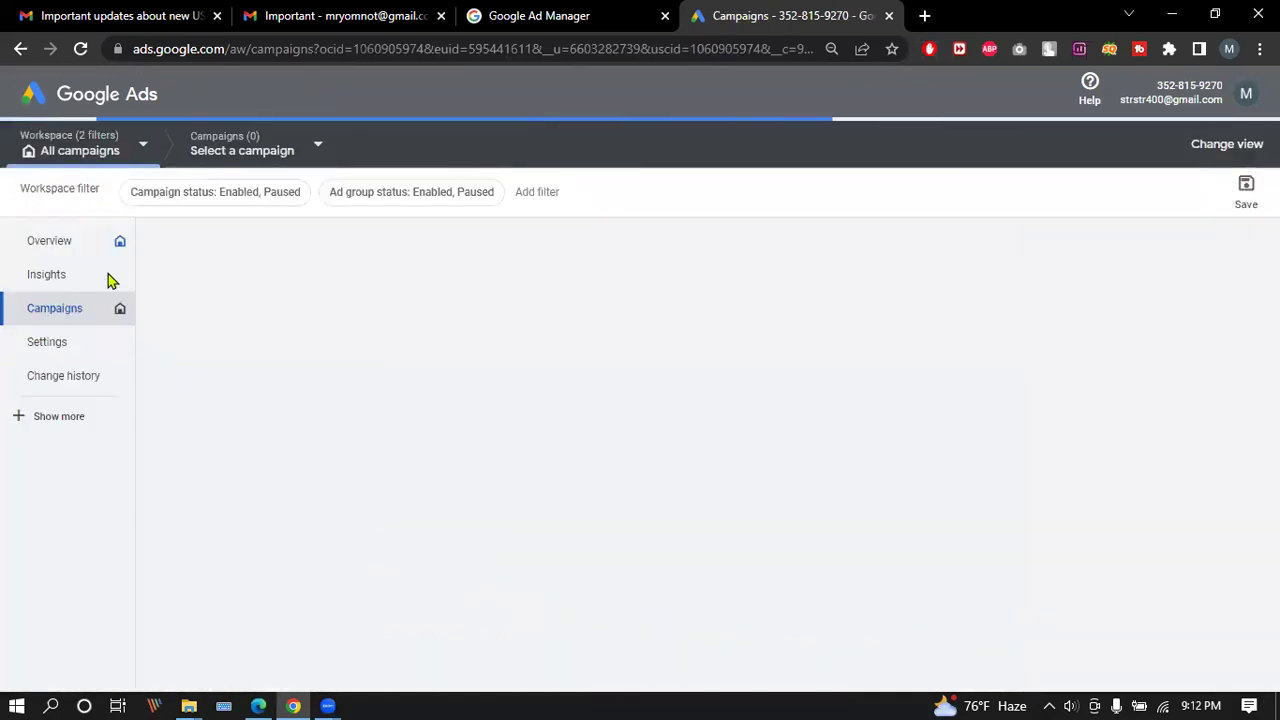
pyautogui.click(70, 243)
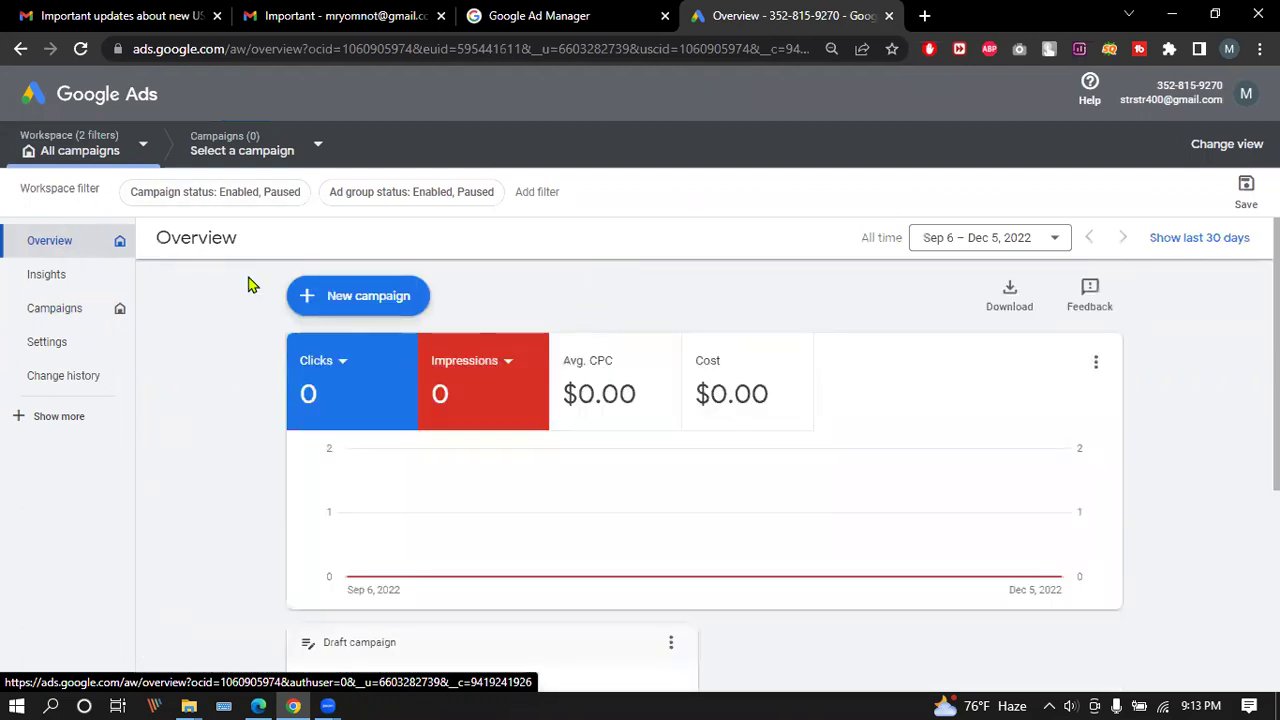
pyautogui.scroll(-4, 266, 335)
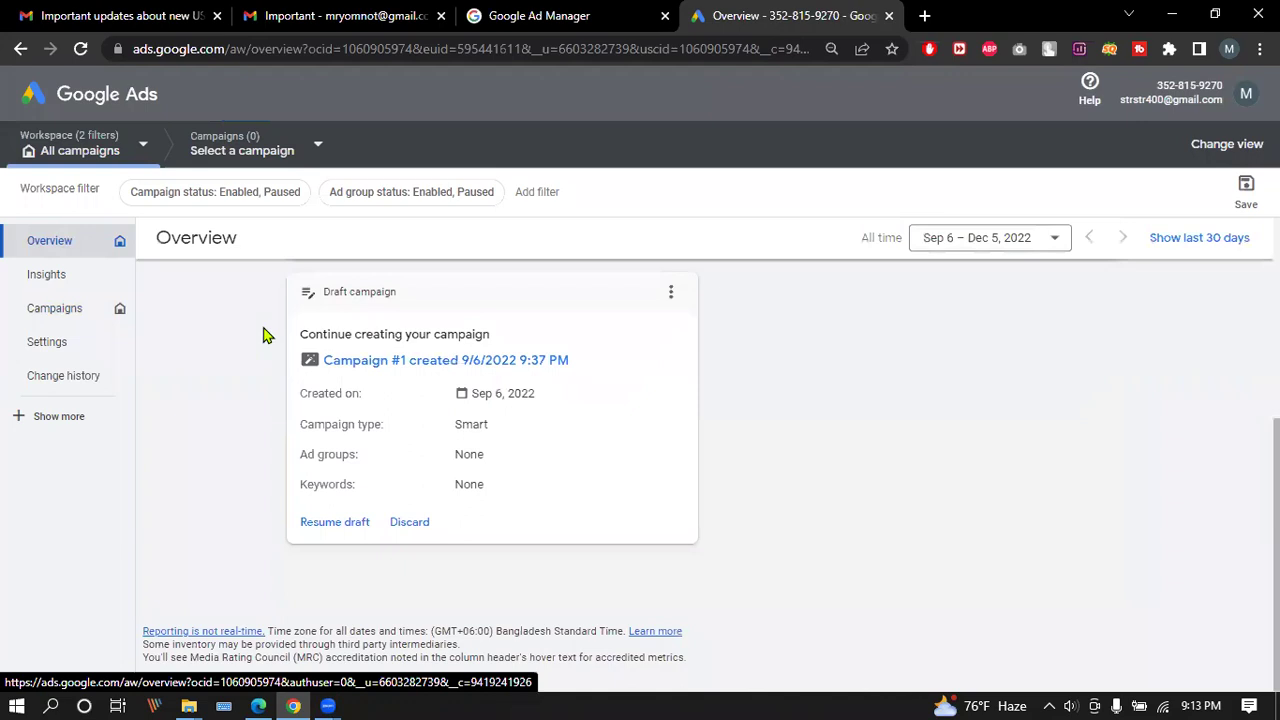
pyautogui.scroll(1, 266, 335)
pyautogui.scroll(3, 266, 335)
pyautogui.click(68, 314)
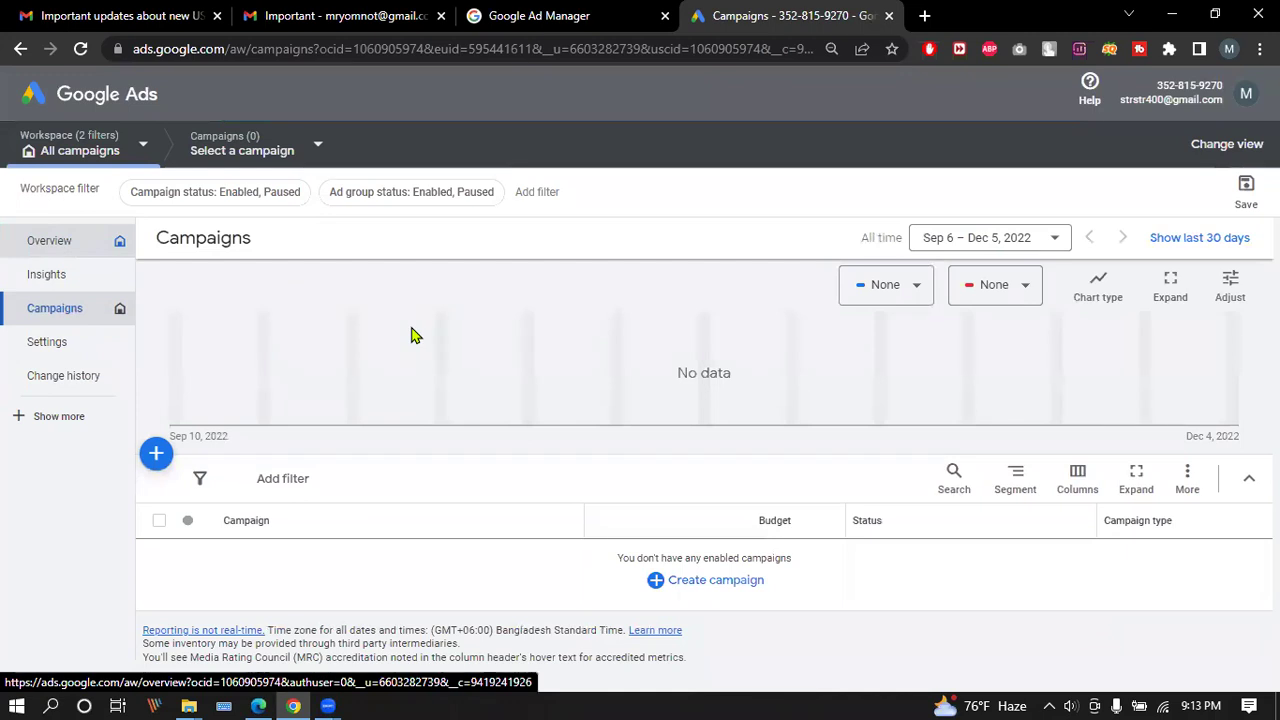
# Switch to the Google Ad Manager tab, then open a new Incognito window with Ctrl+Shift+N.
pyautogui.click(602, 12)
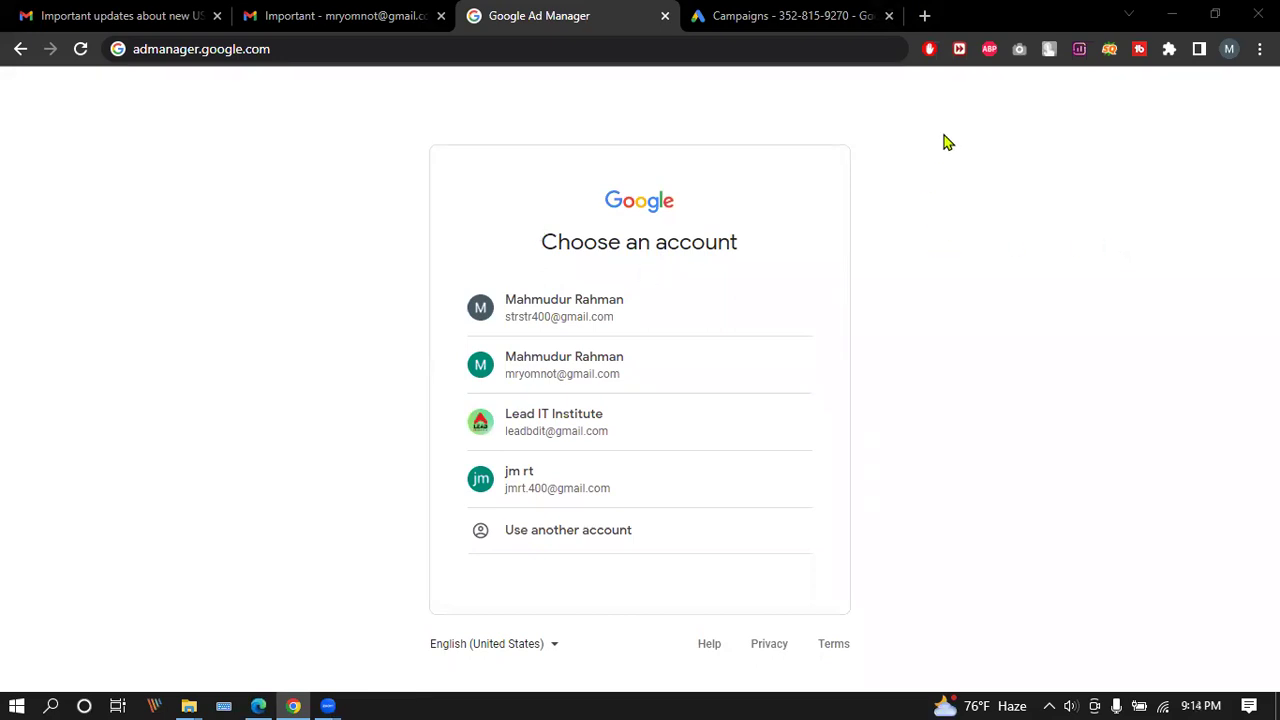
pyautogui.hotkey('ctrl', 'shift', 'n')
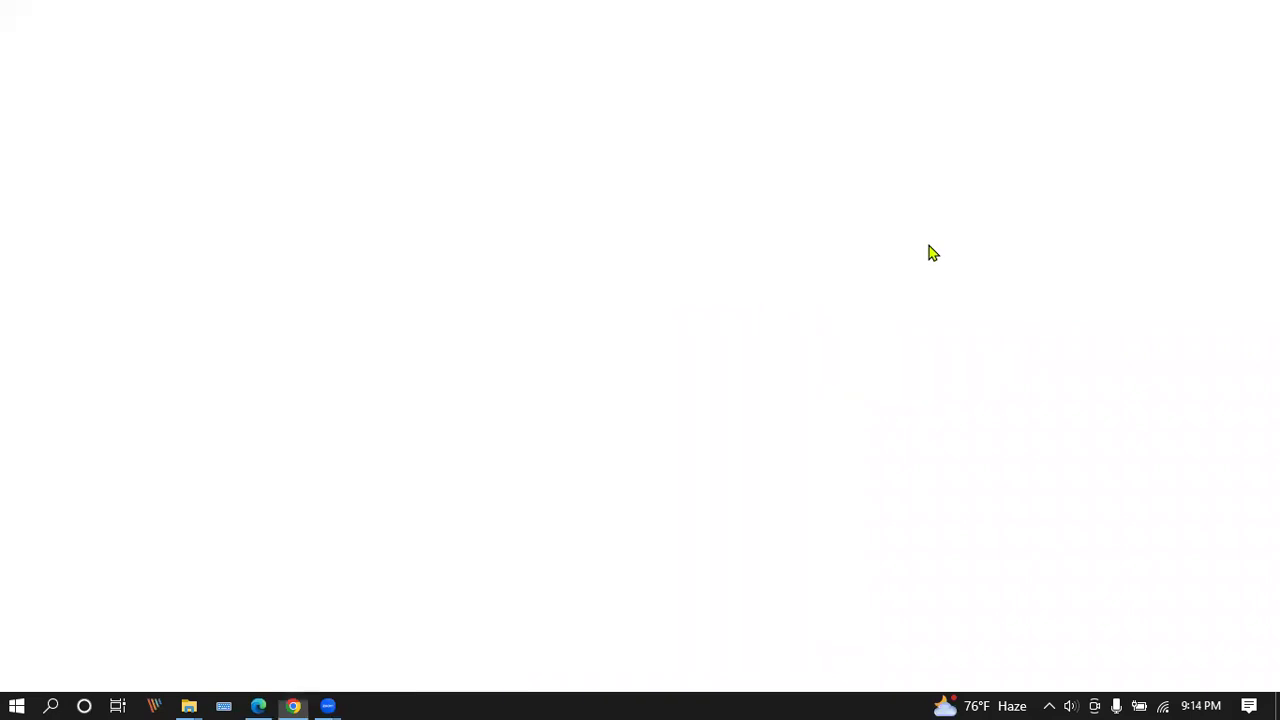
# Load admanager.google.com in the Incognito window.
pyautogui.click(228, 52)
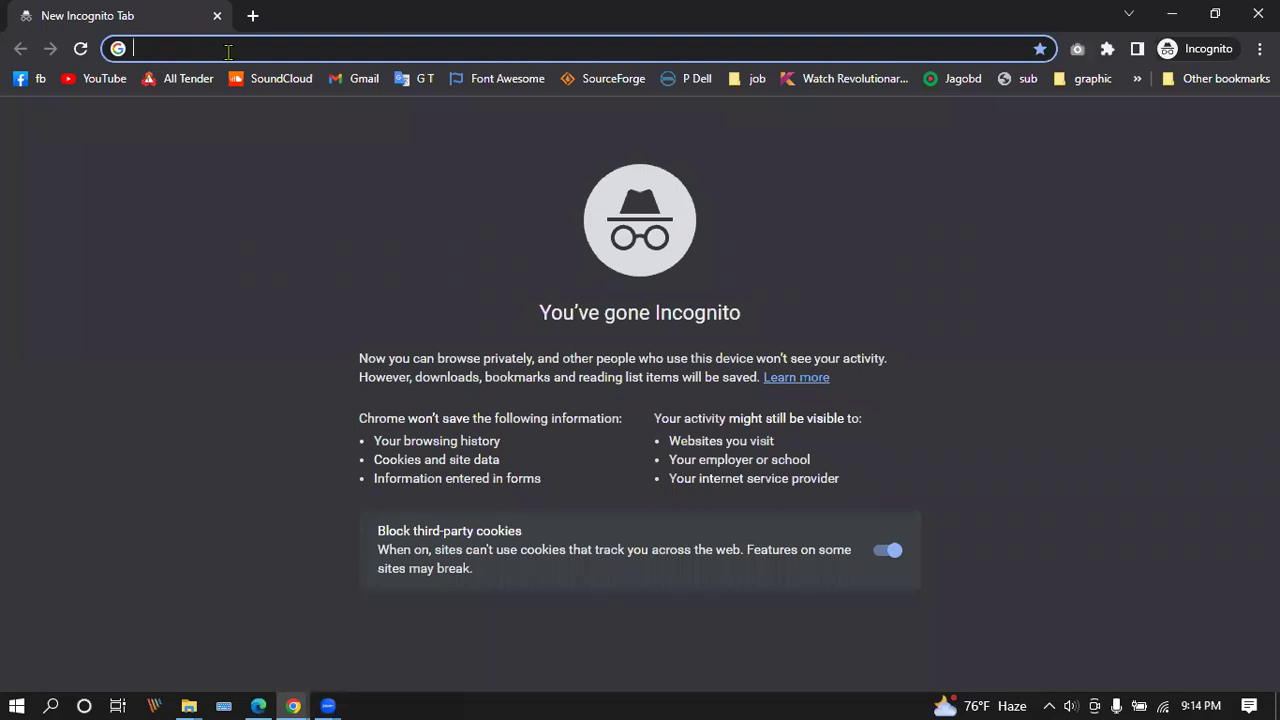
pyautogui.write('adm')
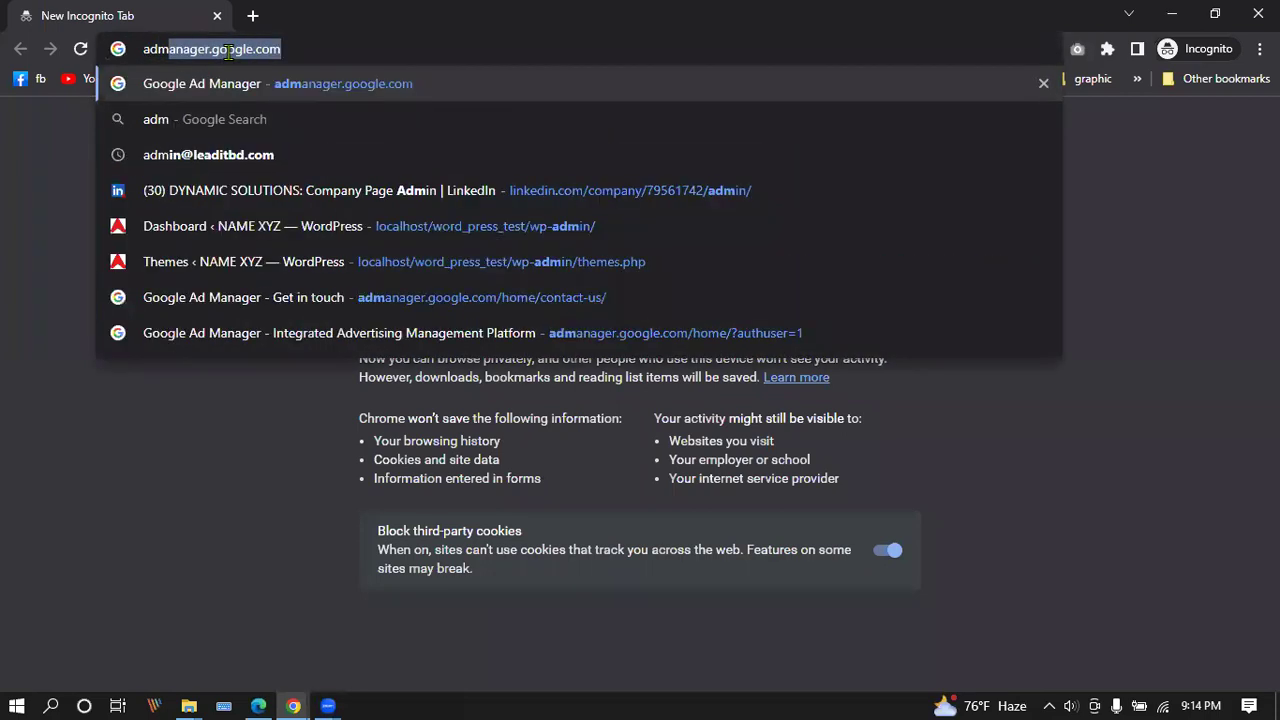
pyautogui.press('Right')
pyautogui.press('Return')
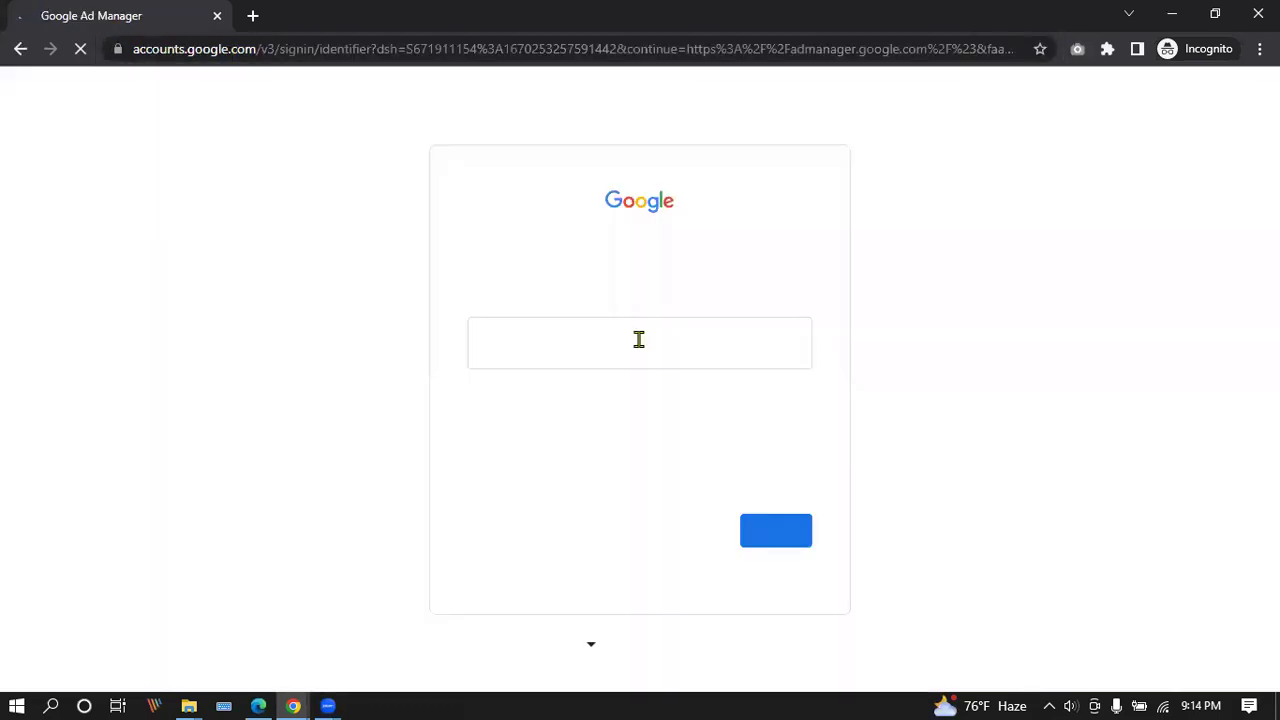
# Fill in the account e-mail from autofill, continue, and focus the password field.
pyautogui.click(639, 340)
pyautogui.hotkey('ctrl', 'v')
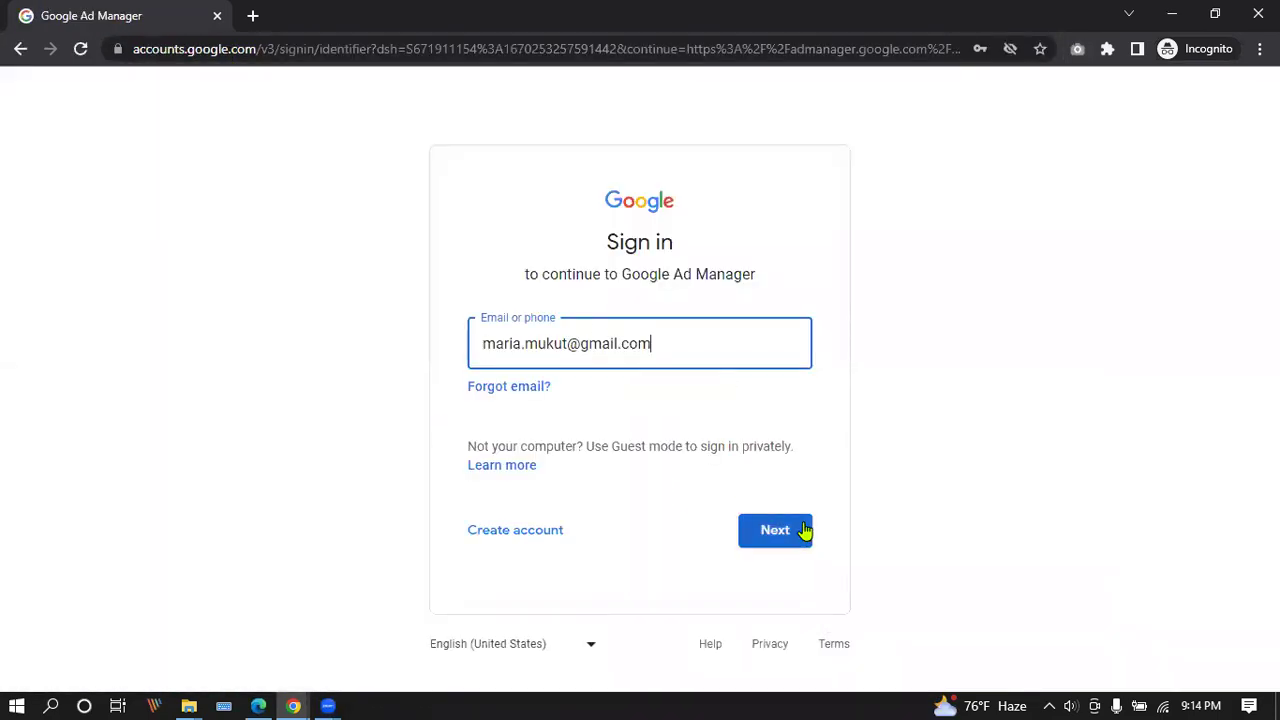
pyautogui.click(805, 532)
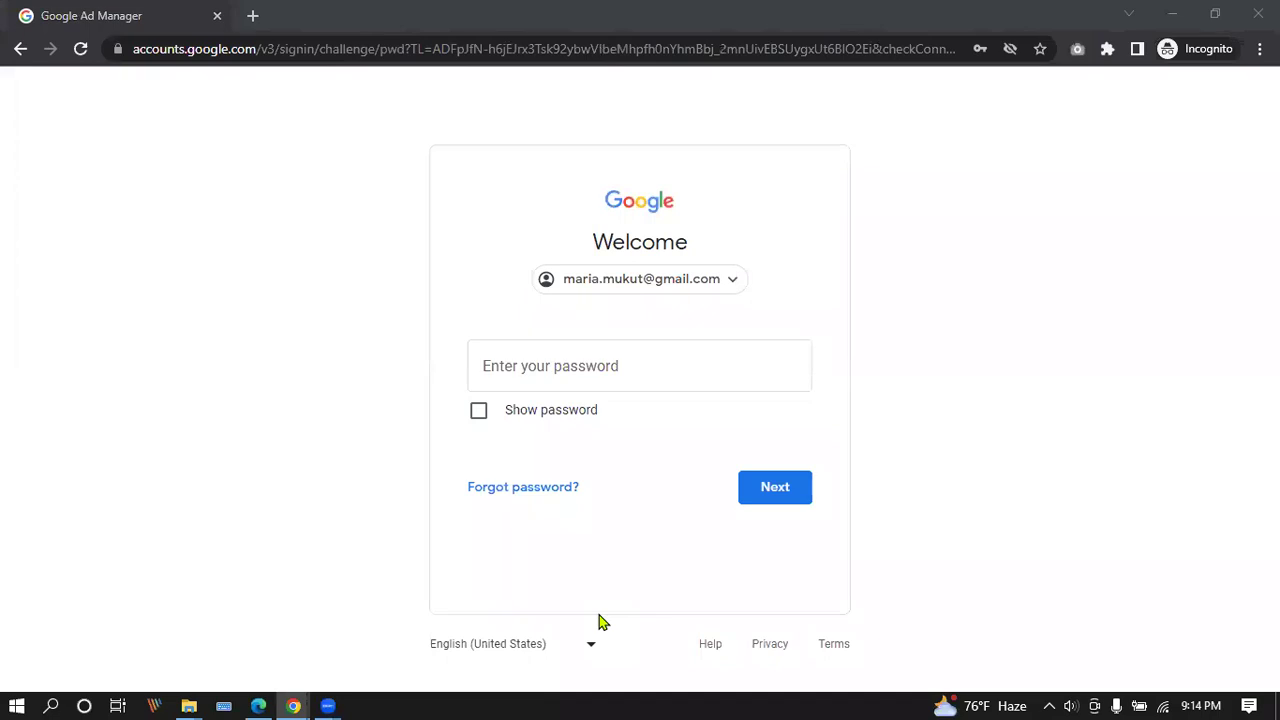
pyautogui.click(577, 368)
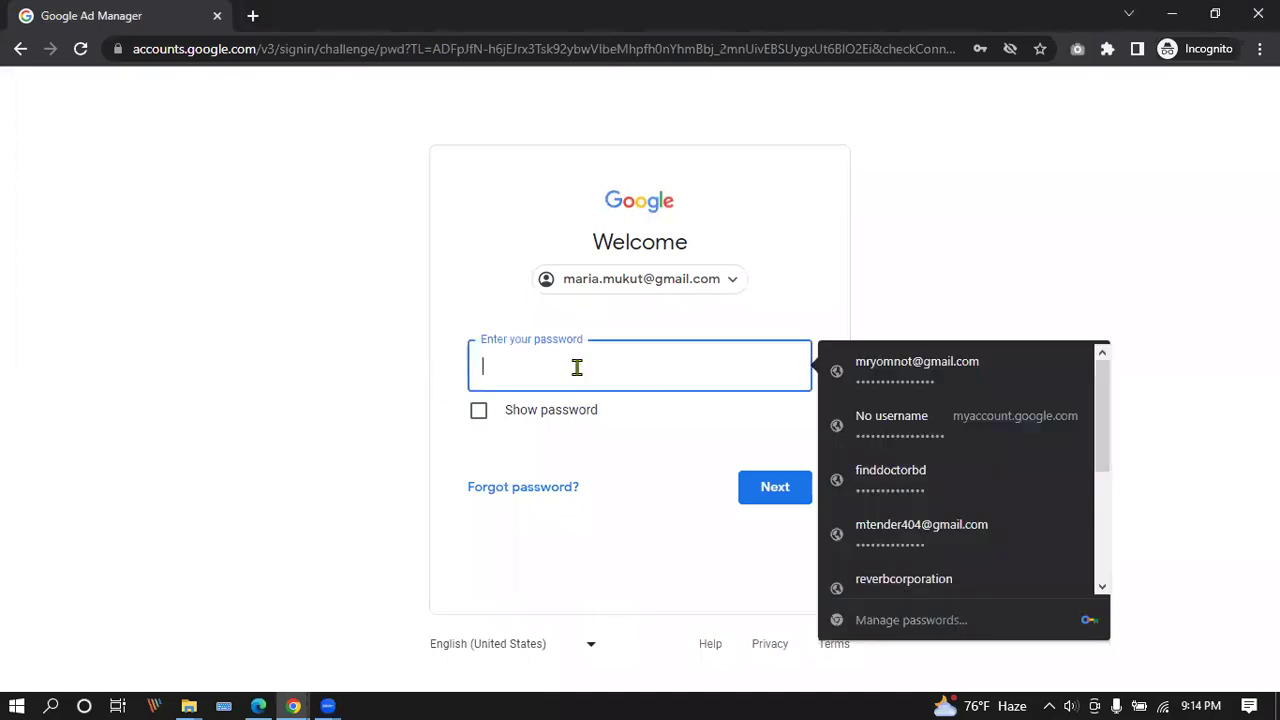
# Paste the saved account password and submit it to reach phone verification.
pyautogui.hotkey('ctrl', 'v')
pyautogui.click(768, 489)
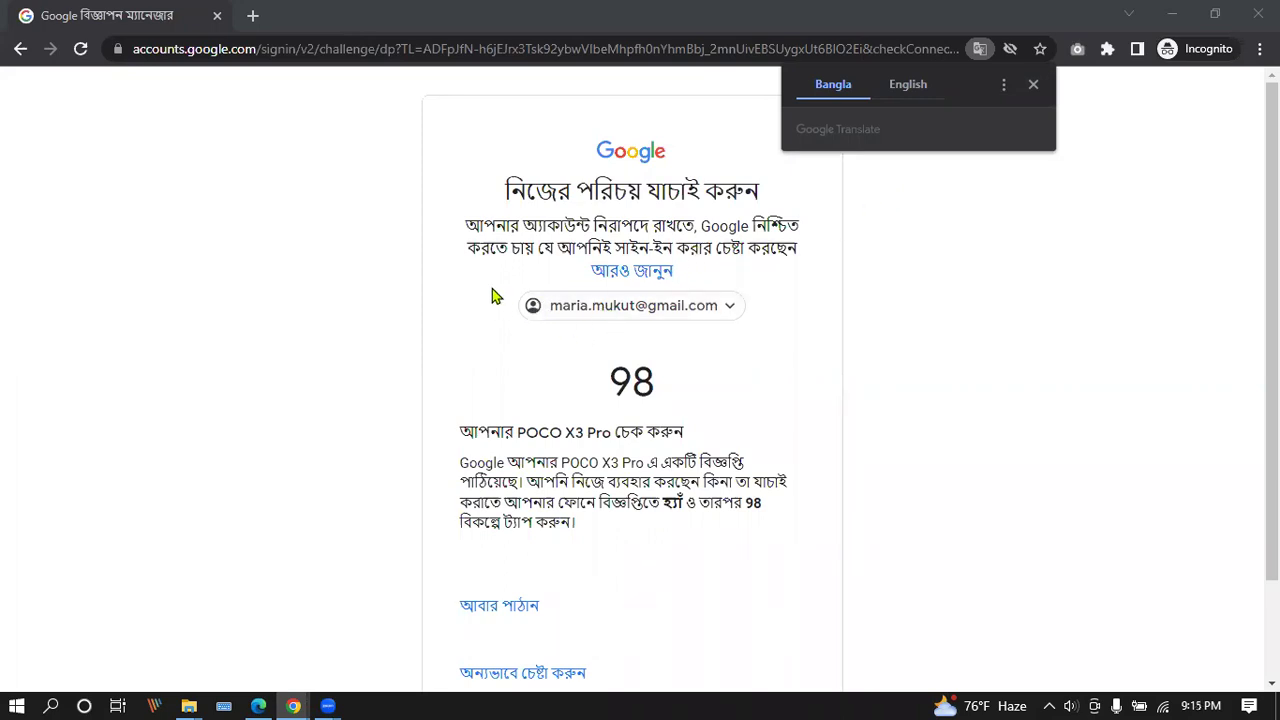
# Translate the verification page to English and resend the phone prompt, now showing 59.
pyautogui.scroll(-2, 480, 470)
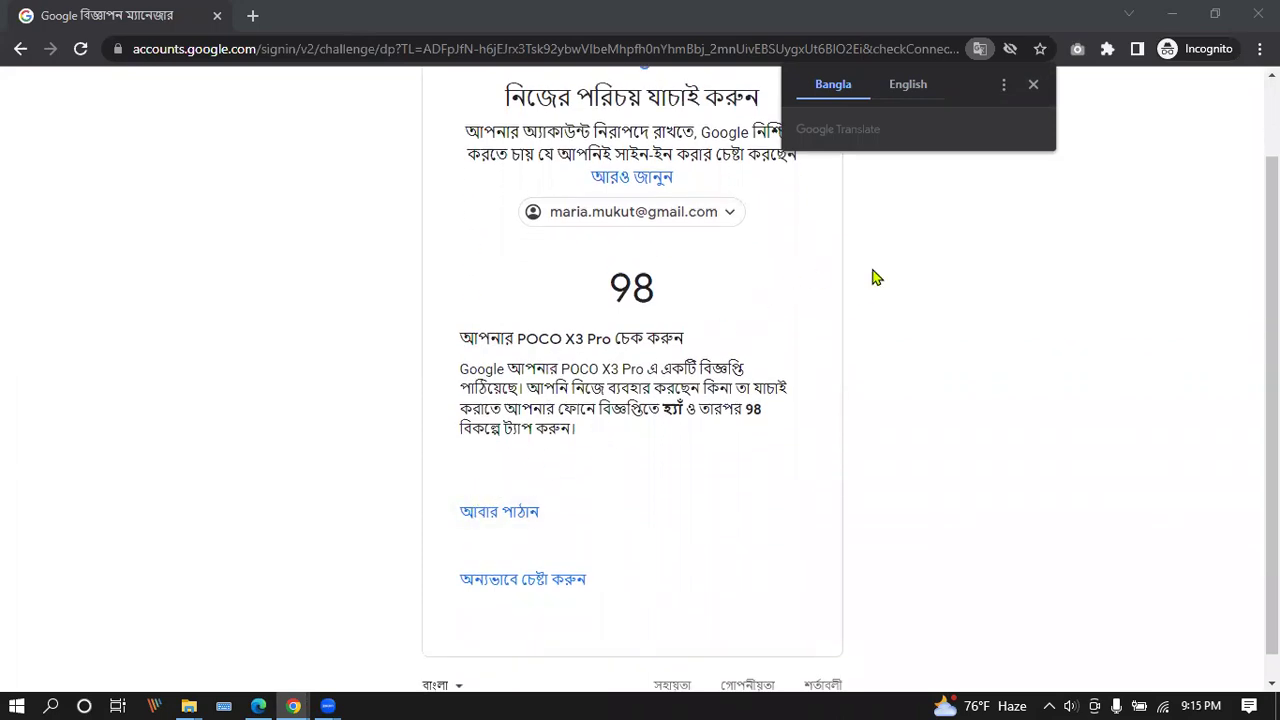
pyautogui.click(910, 86)
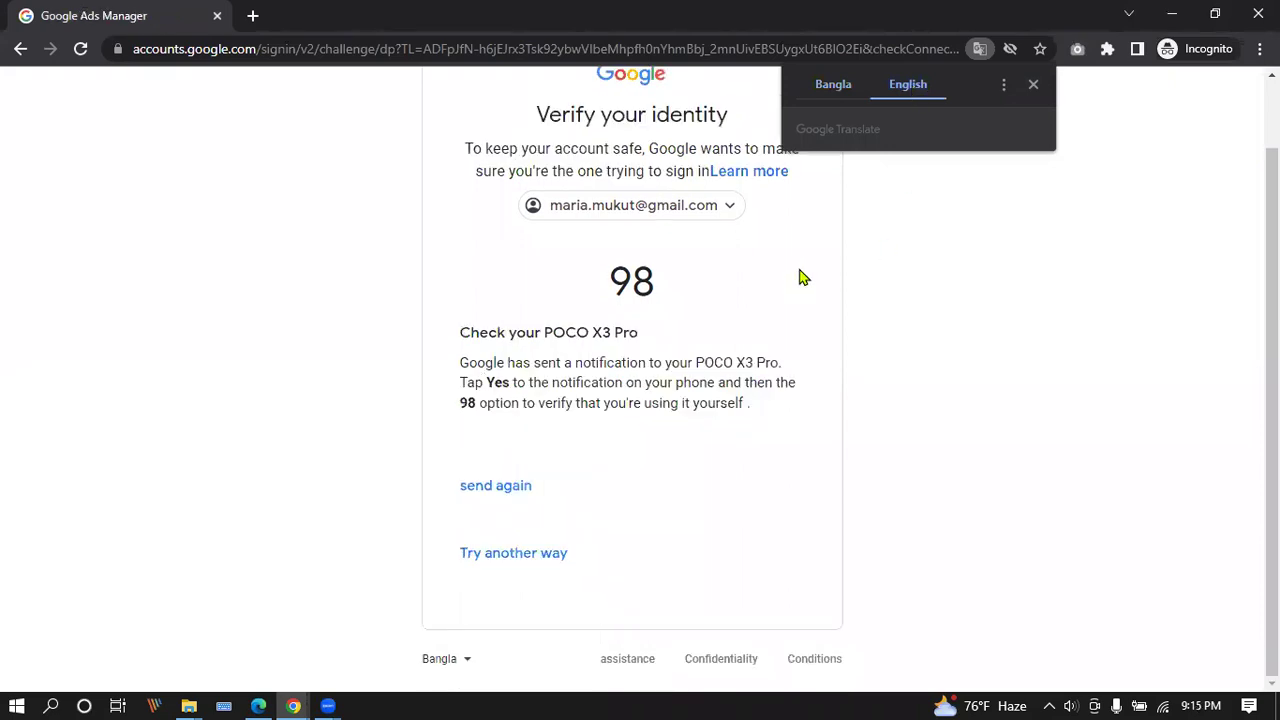
pyautogui.scroll(1, 851, 374)
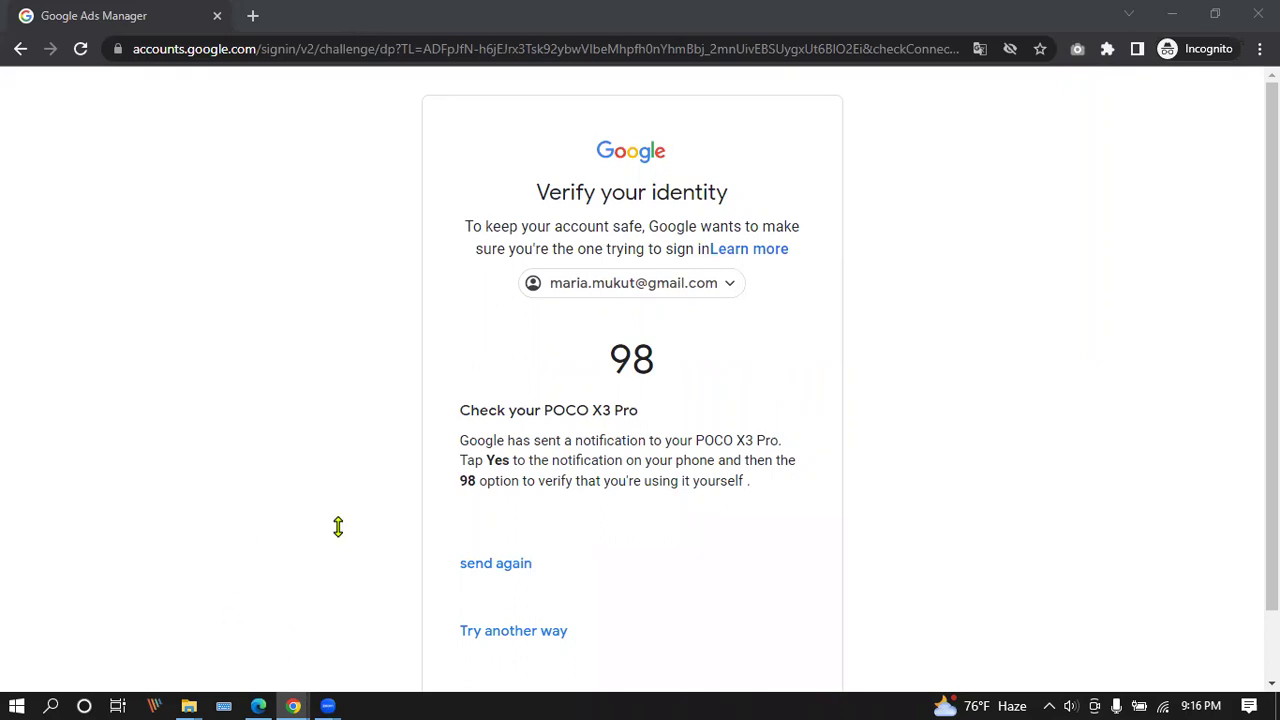
pyautogui.scroll(-1, 337, 526)
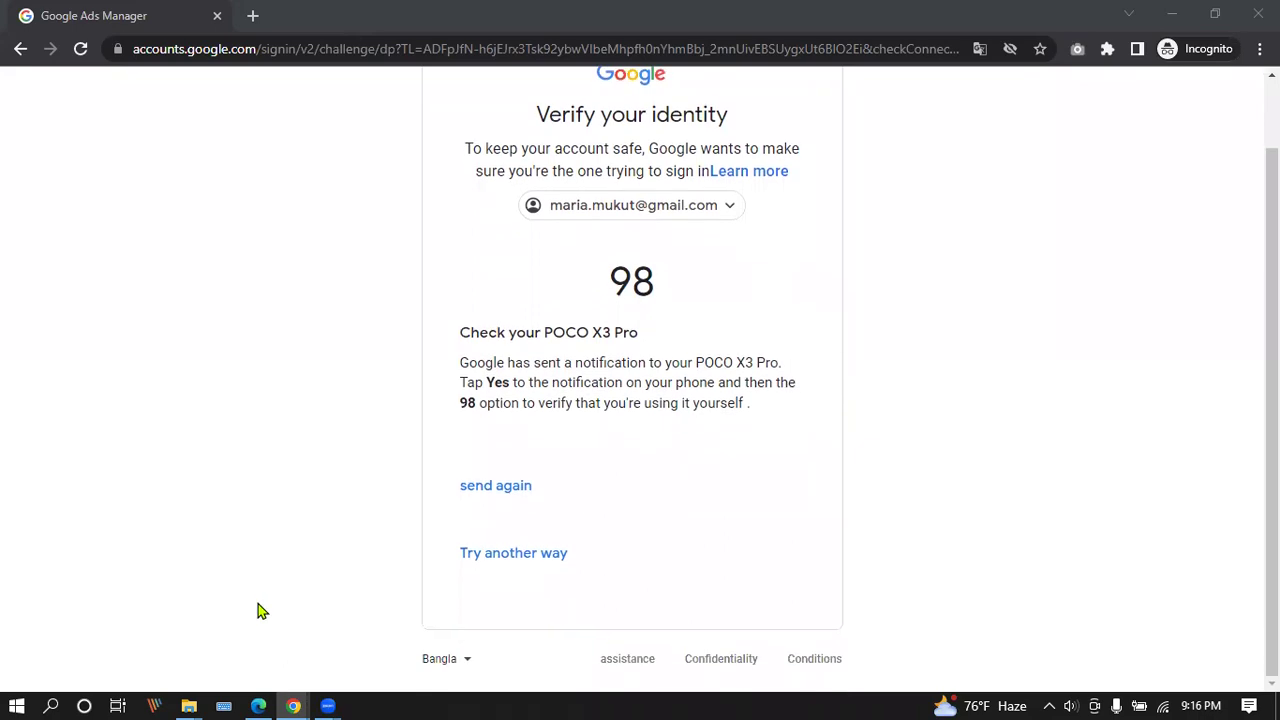
pyautogui.click(505, 486)
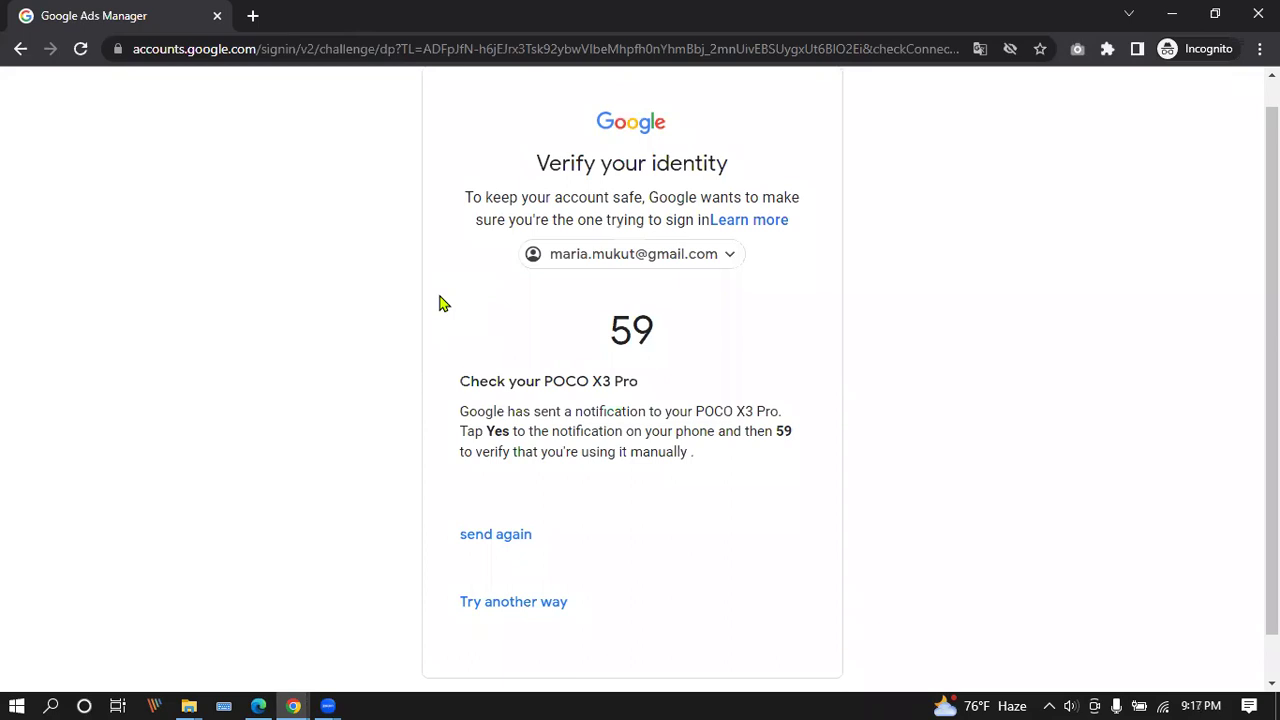
# Switch to the 'Tap Yes on your phone or tablet' method and approve the new prompt.
pyautogui.scroll(-1, 443, 303)
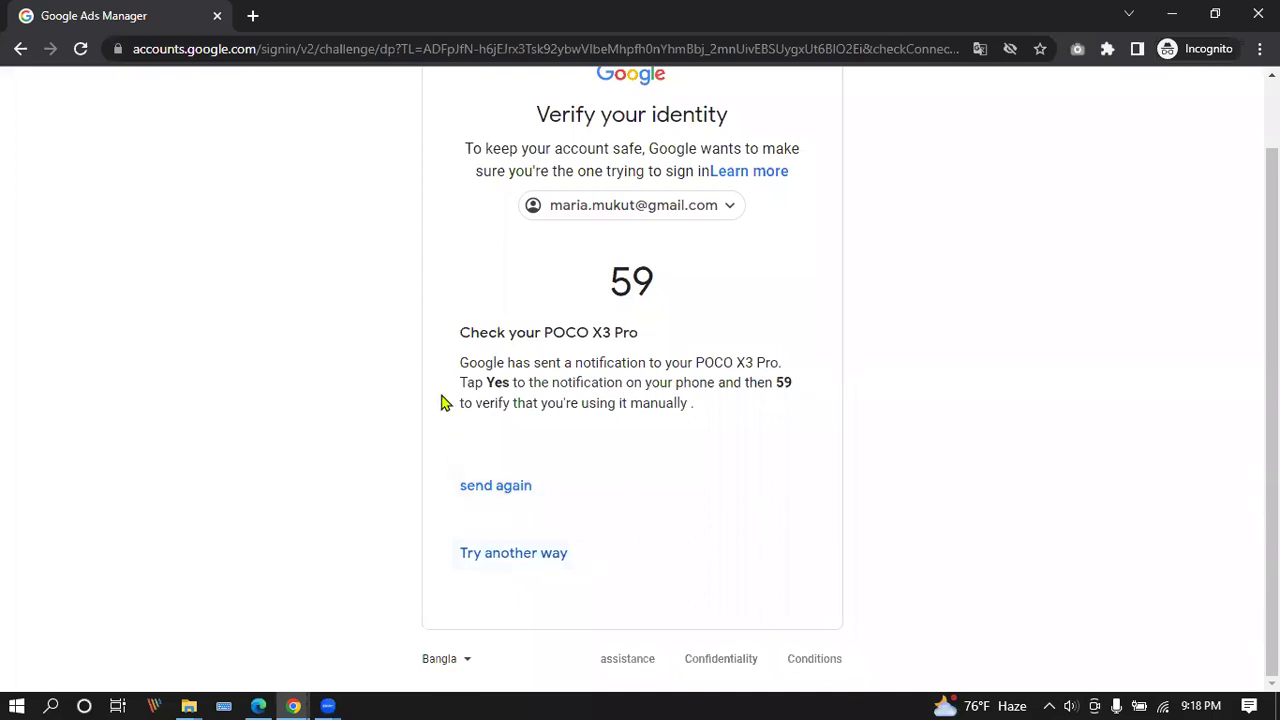
pyautogui.scroll(1, 402, 399)
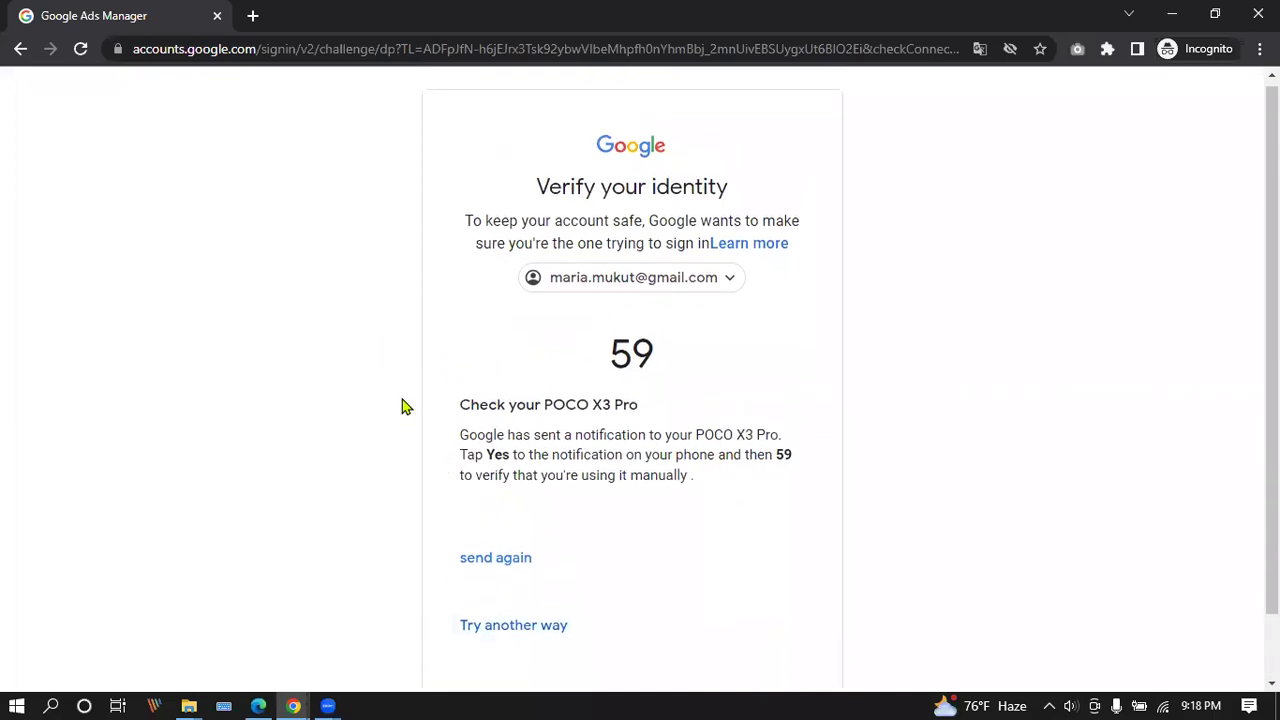
pyautogui.scroll(-1, 470, 390)
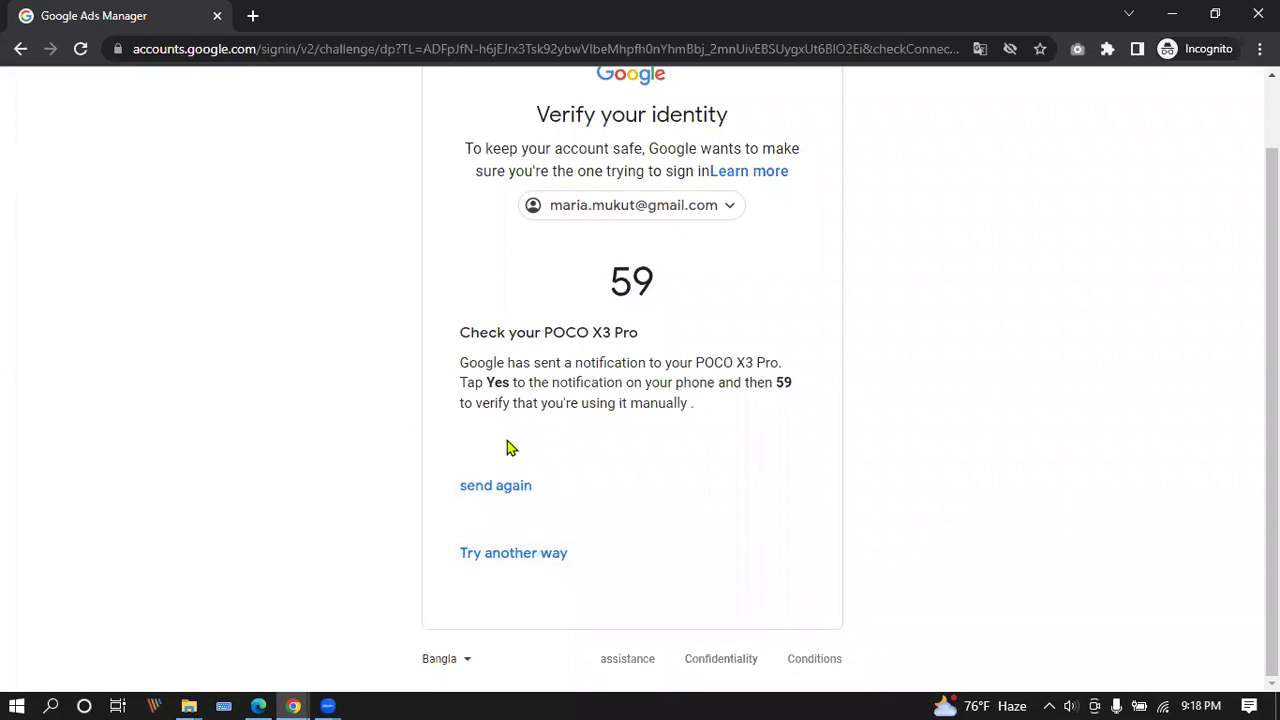
pyautogui.click(505, 553)
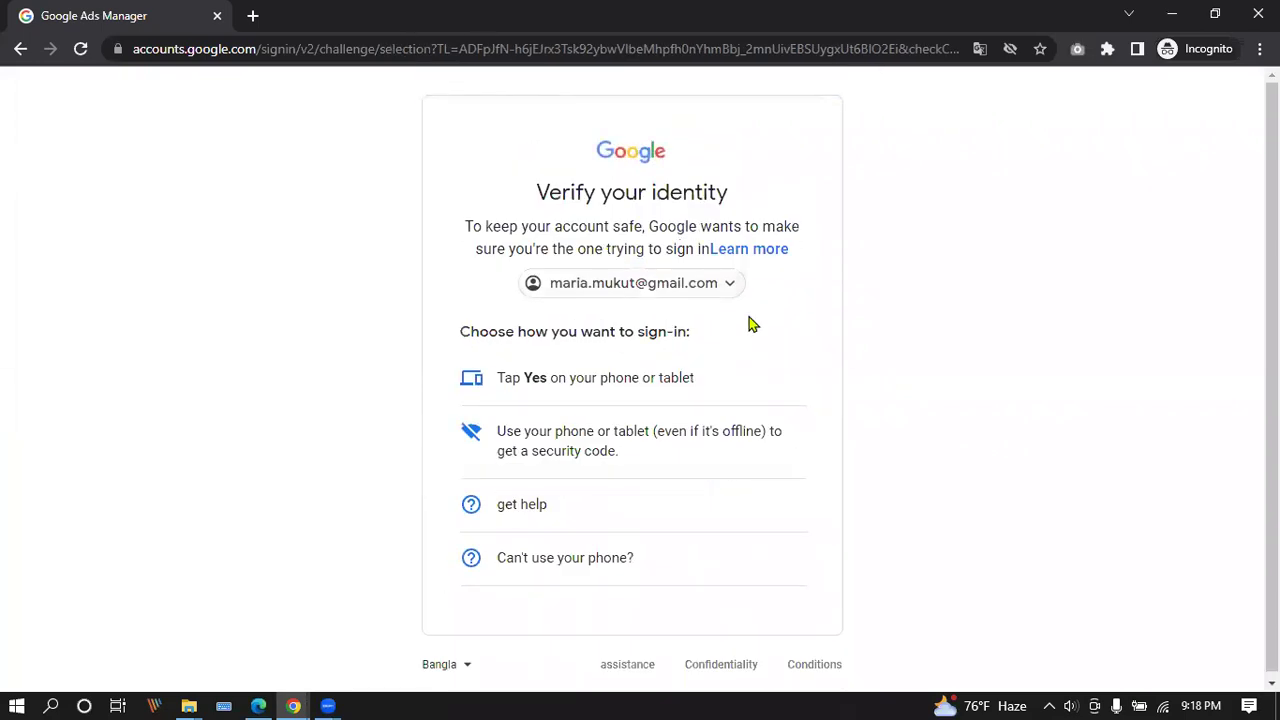
pyautogui.scroll(-1, 687, 300)
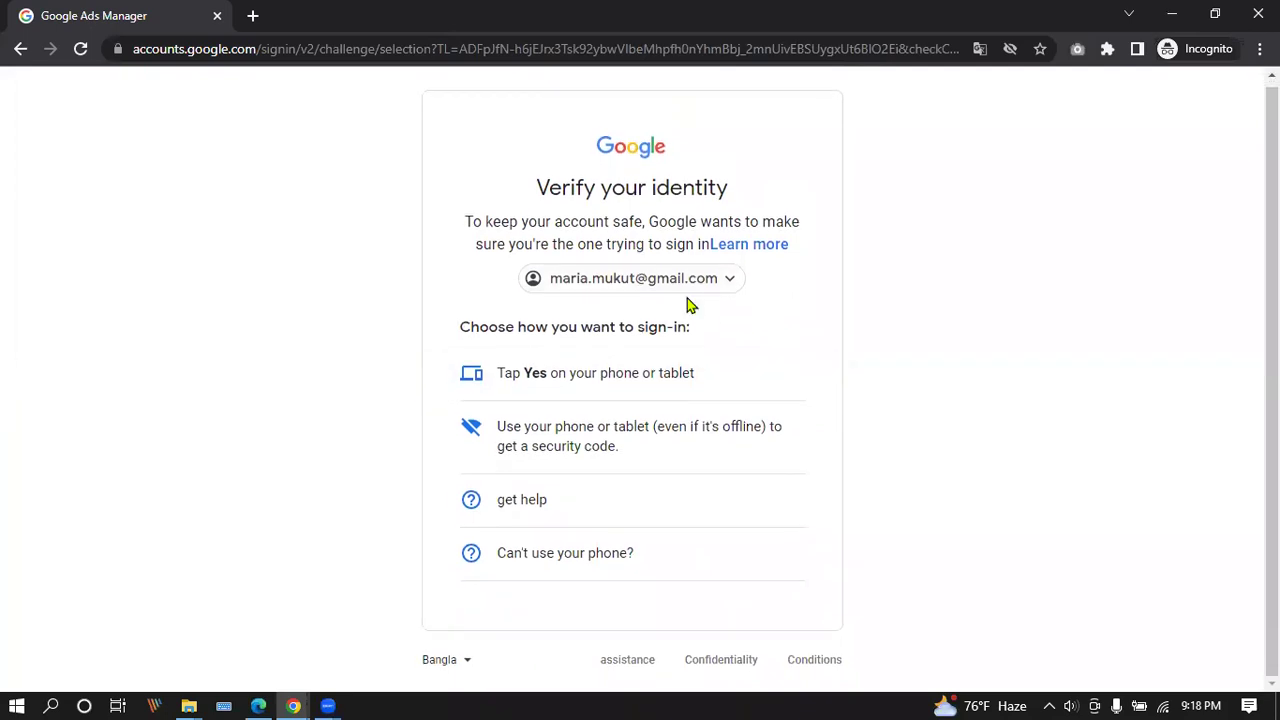
pyautogui.click(689, 384)
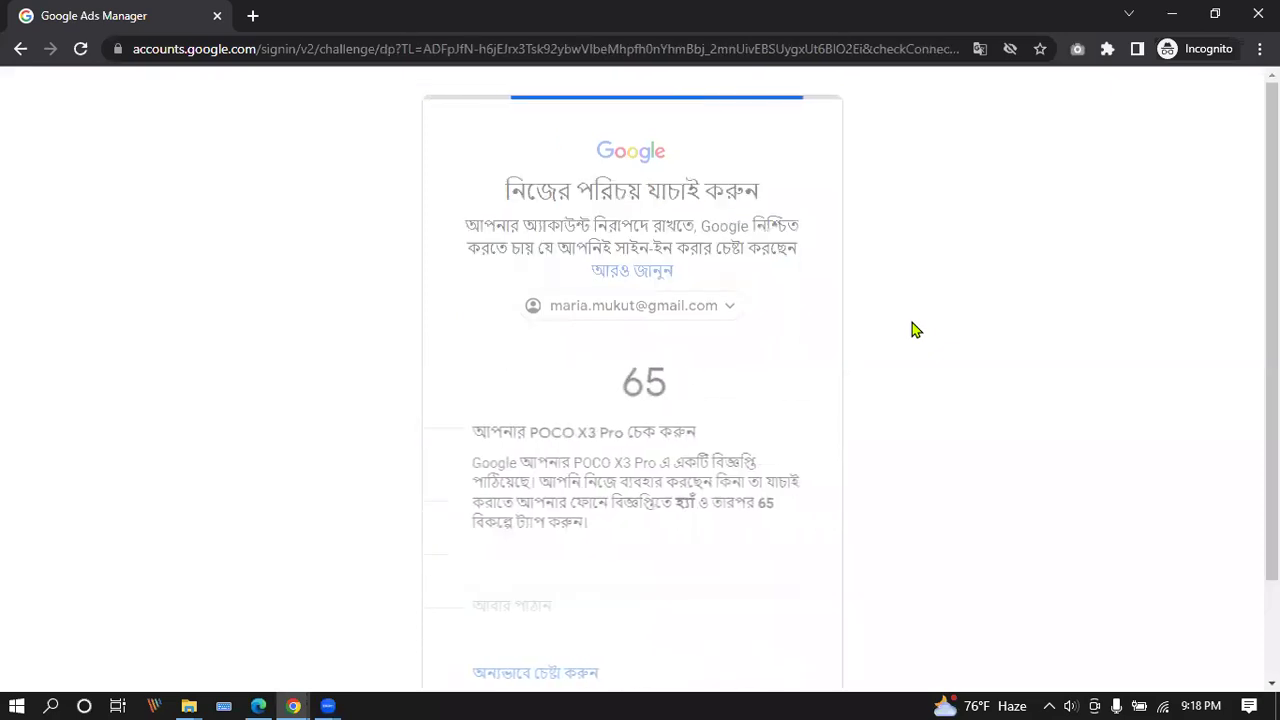
pyautogui.scroll(-1, 835, 328)
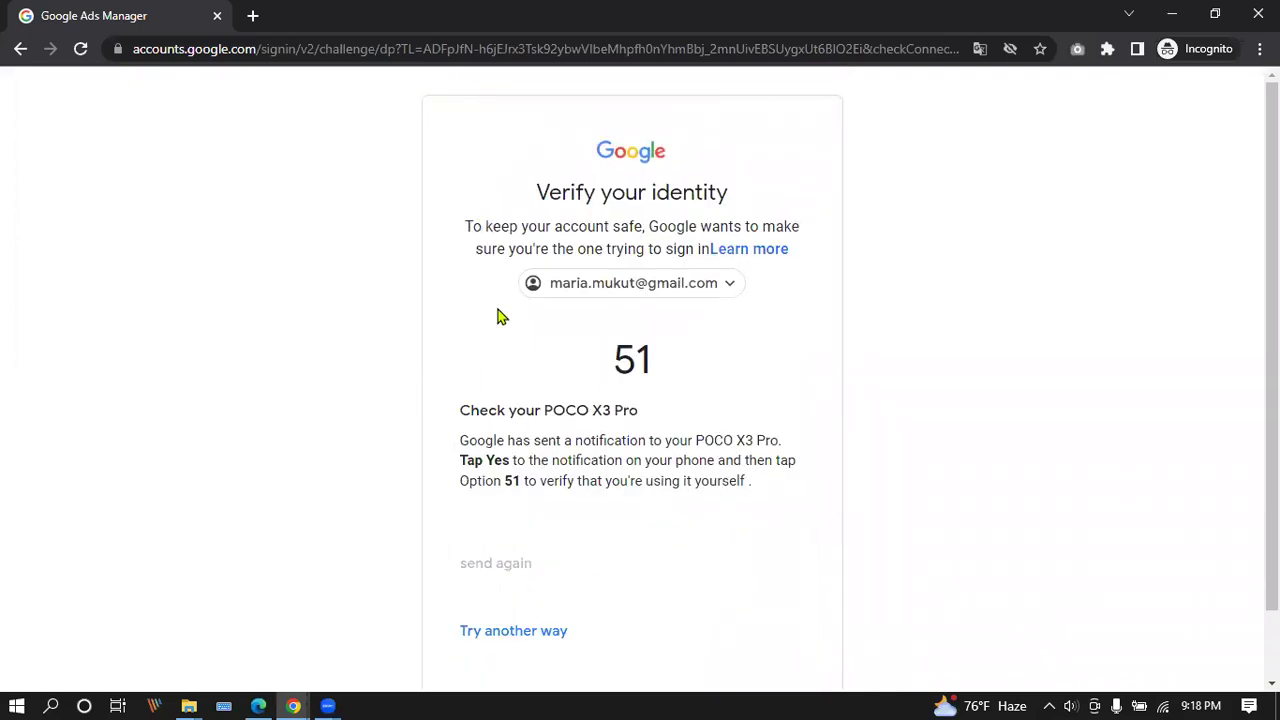
pyautogui.scroll(-1, 500, 317)
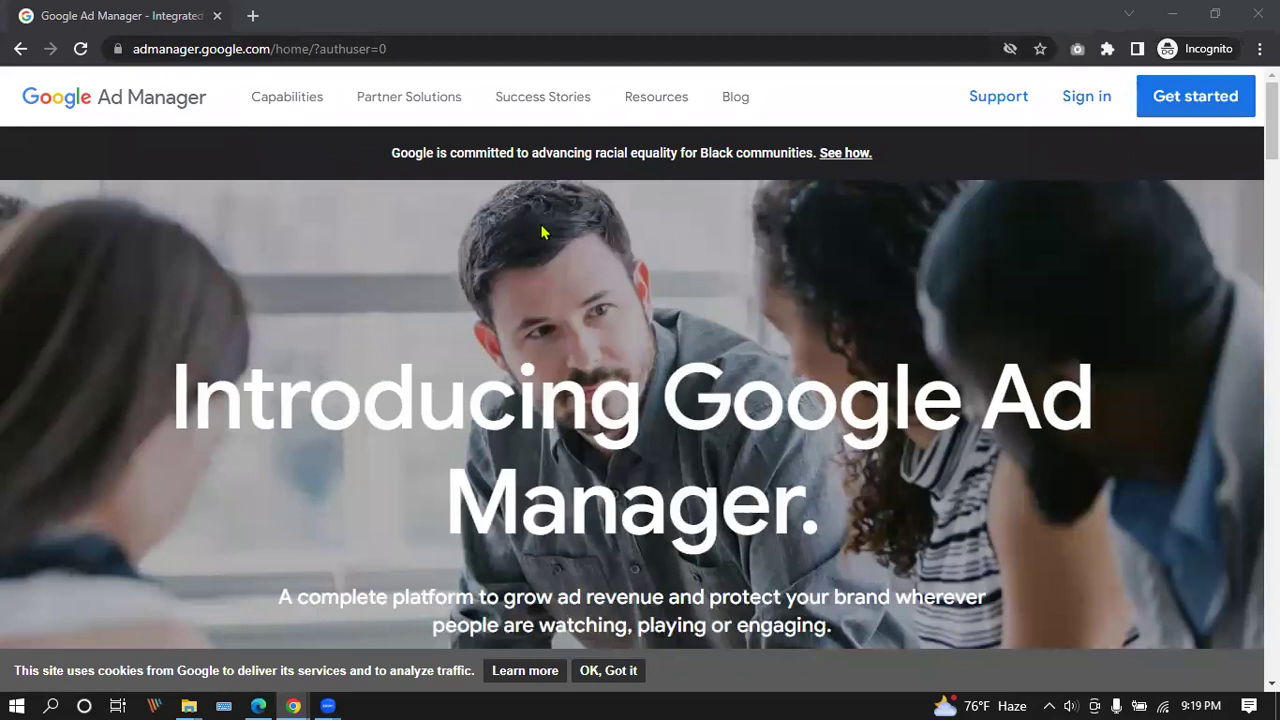
# Start the Ad Manager get-started sign-up form.
pyautogui.click(1178, 100)
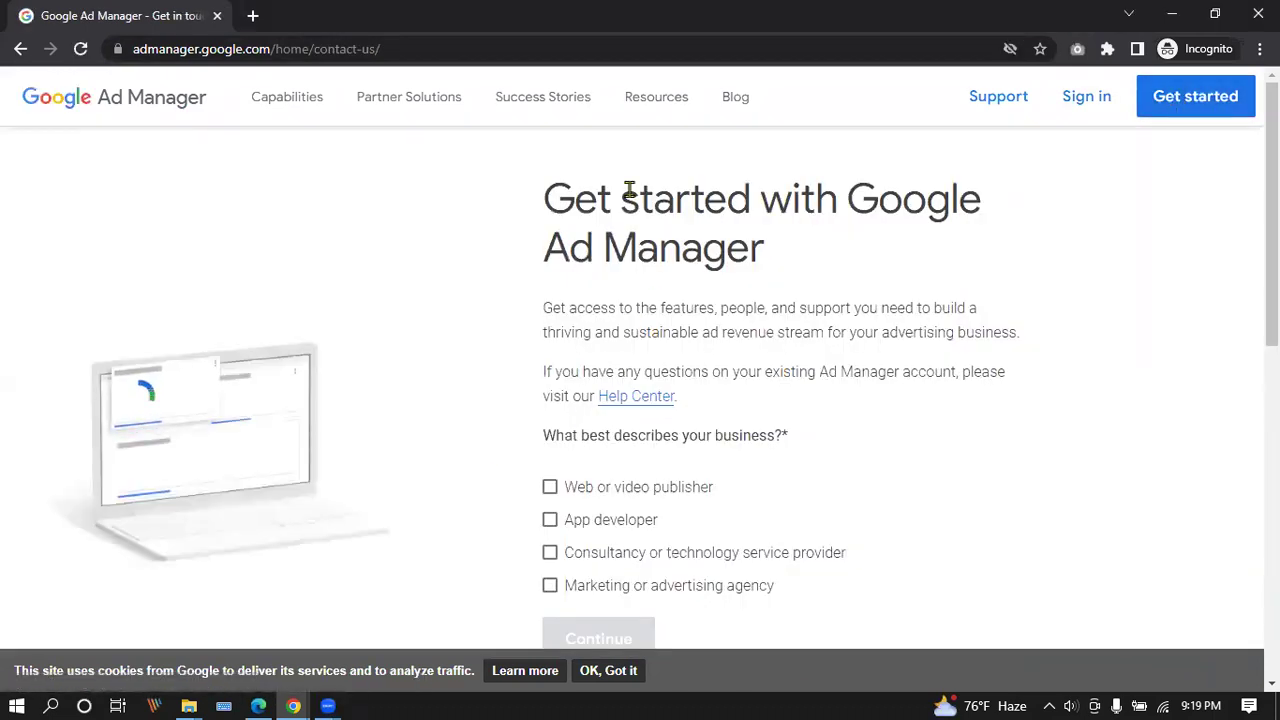
pyautogui.scroll(-3, 610, 180)
pyautogui.scroll(2, 614, 346)
pyautogui.scroll(-2, 603, 340)
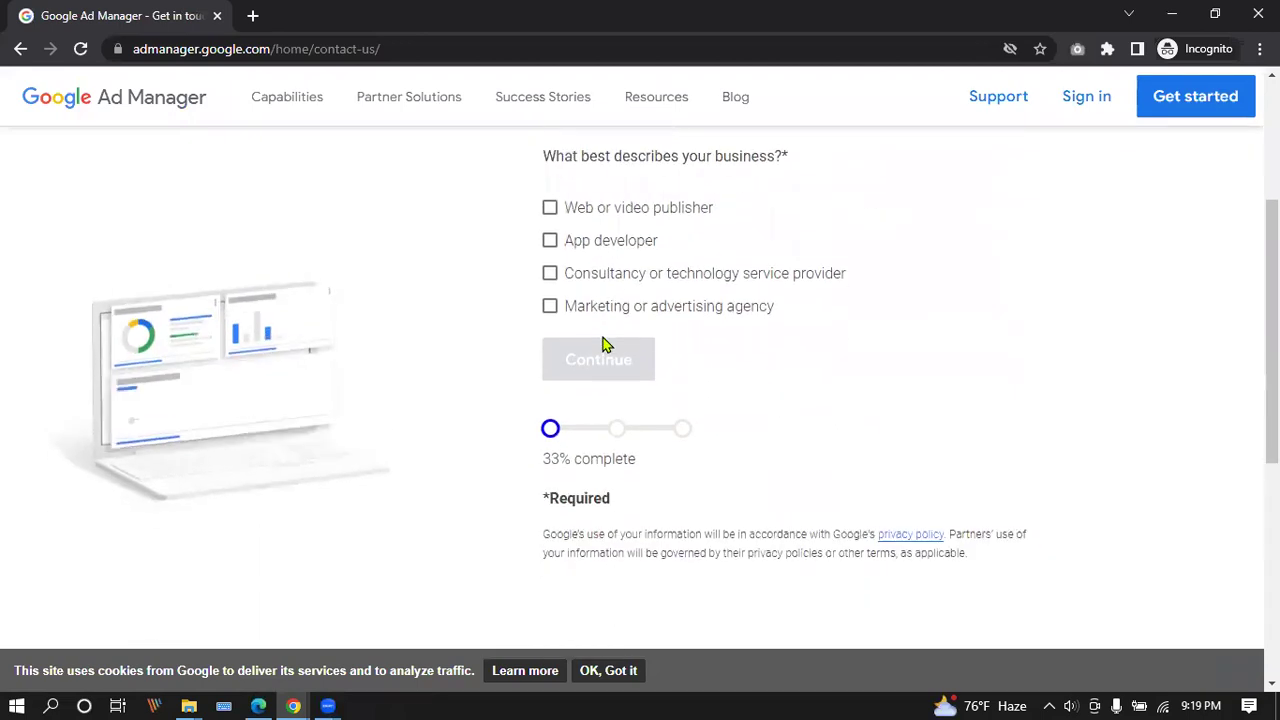
# Tick Web or video publisher, Consultancy or technology service provider, and Marketing or advertising agency.
pyautogui.click(556, 210)
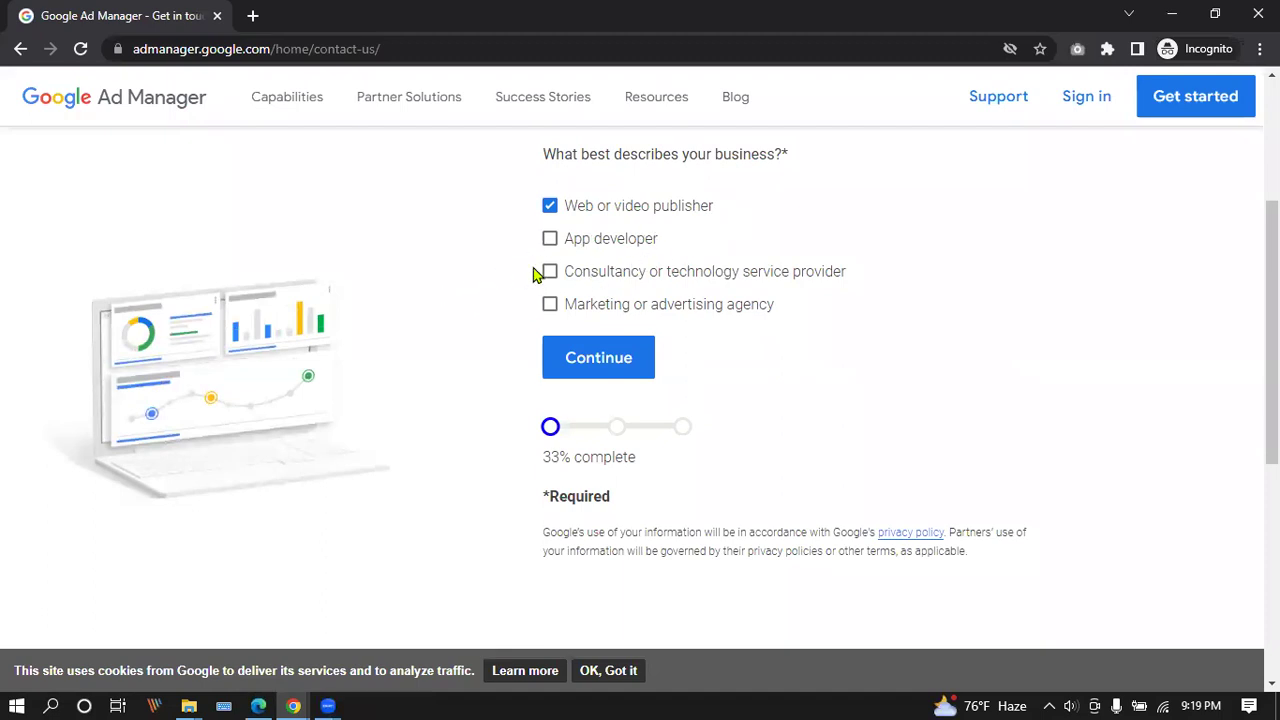
pyautogui.click(565, 275)
pyautogui.click(562, 305)
pyautogui.click(558, 276)
pyautogui.click(565, 276)
pyautogui.scroll(-2, 566, 275)
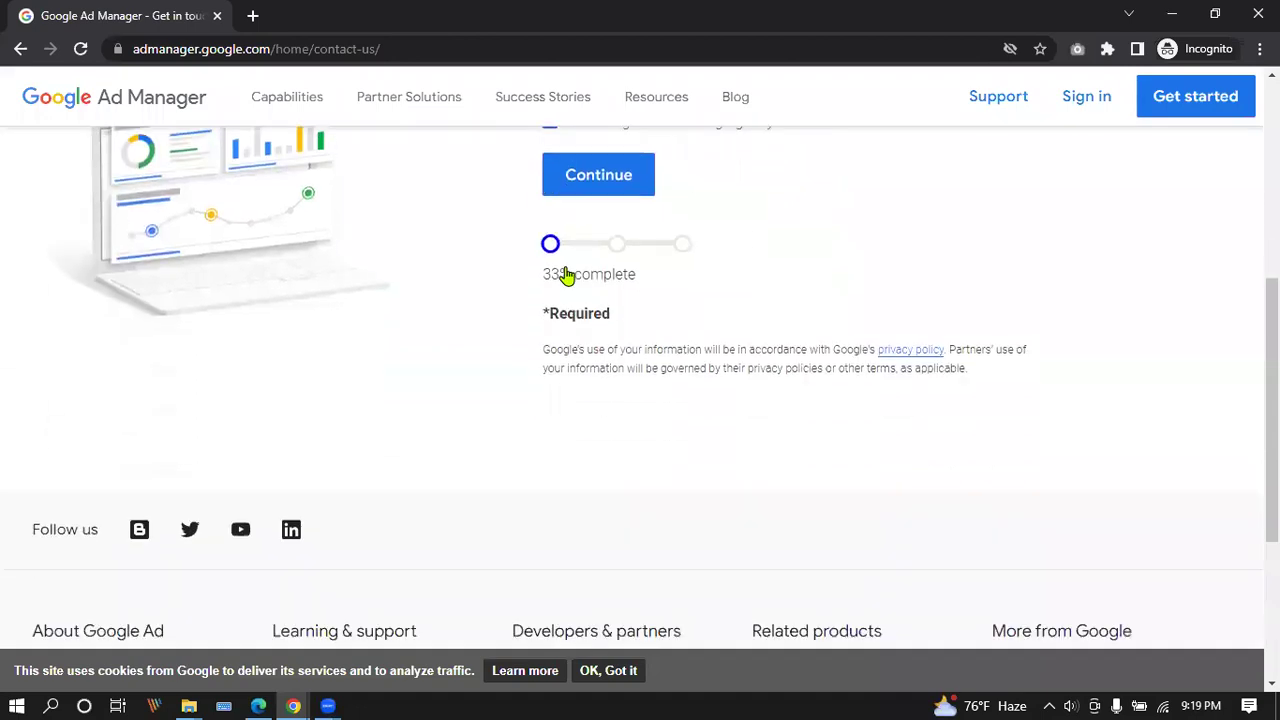
pyautogui.scroll(1, 620, 266)
# Continue to the contact step and enter the first and last name.
pyautogui.click(611, 270)
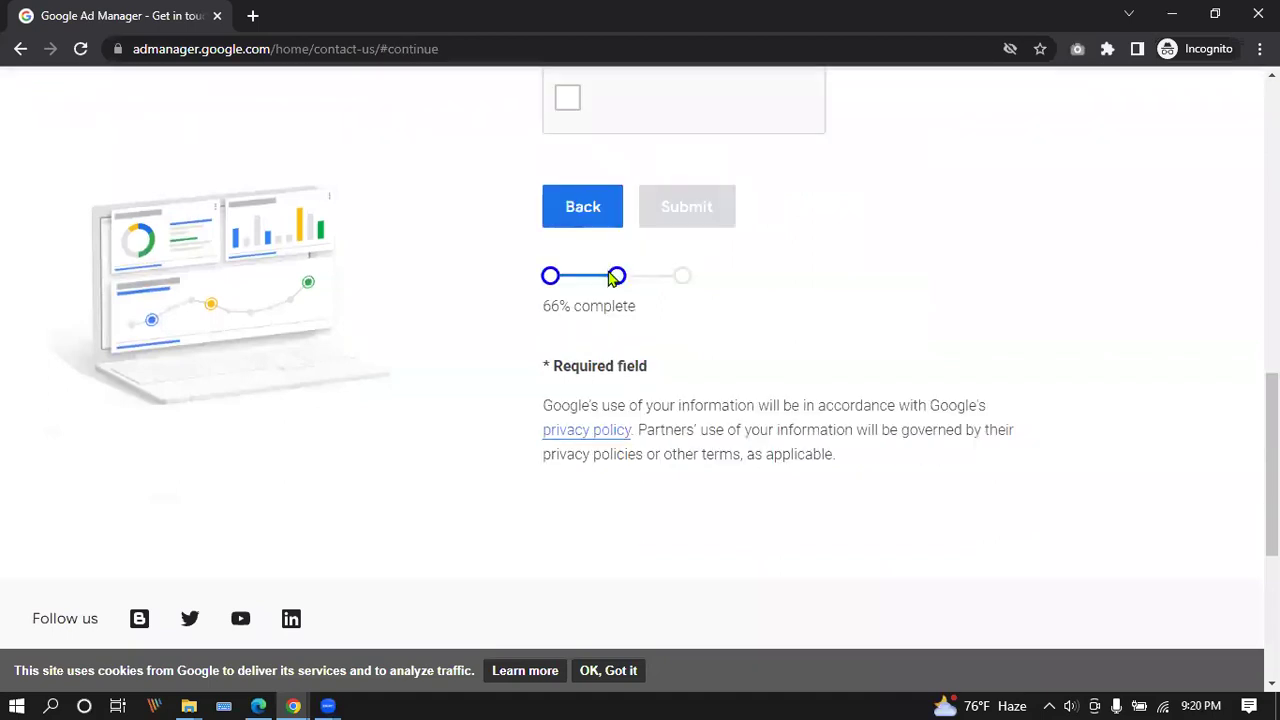
pyautogui.scroll(10, 940, 417)
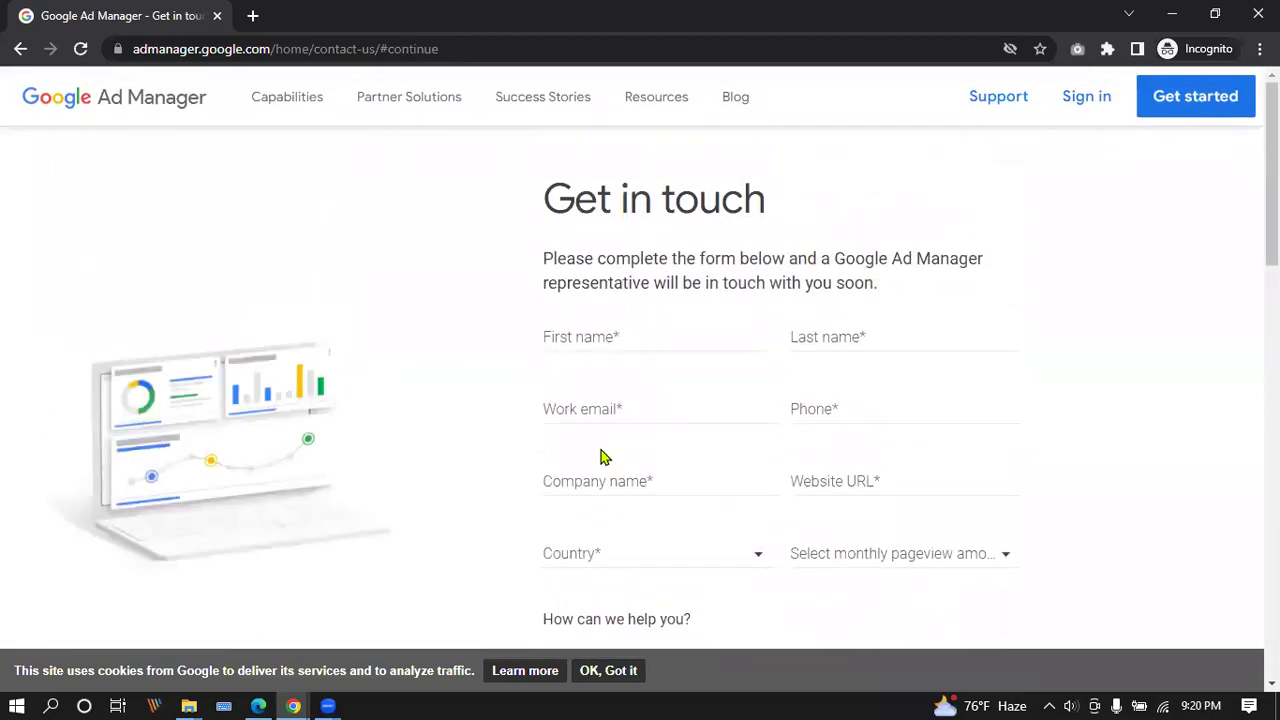
pyautogui.click(624, 340)
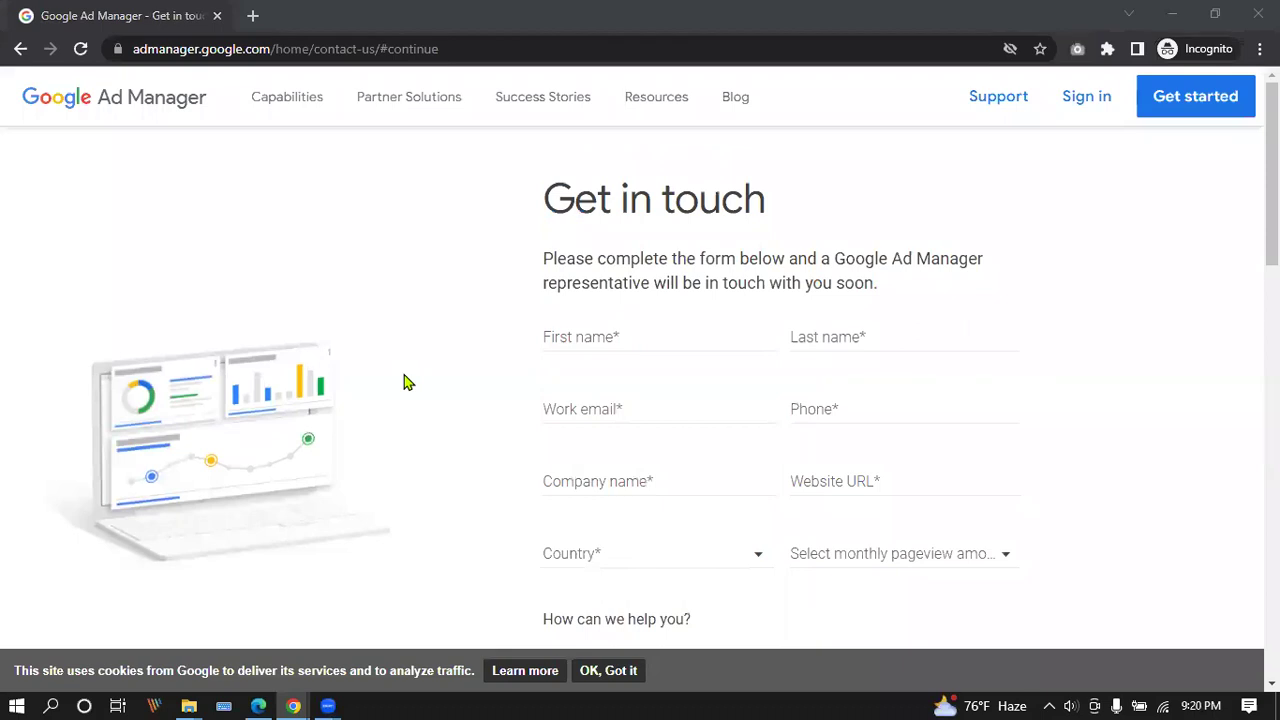
pyautogui.click(584, 330)
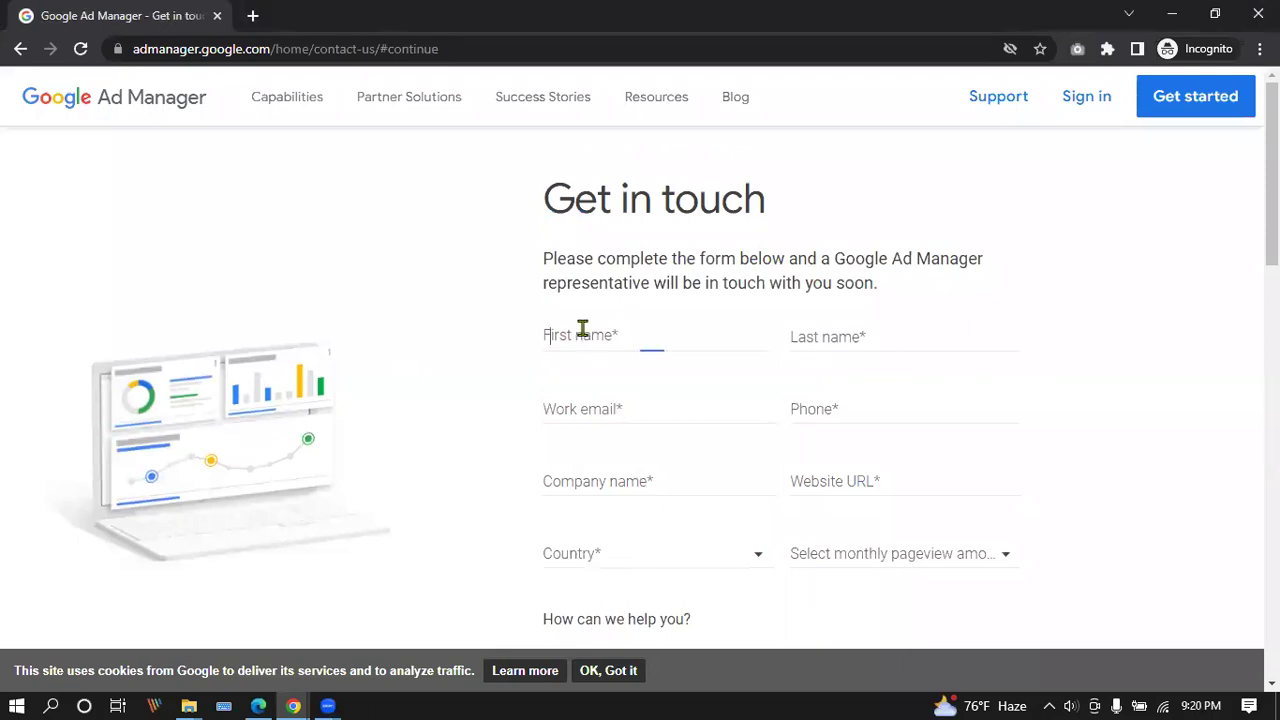
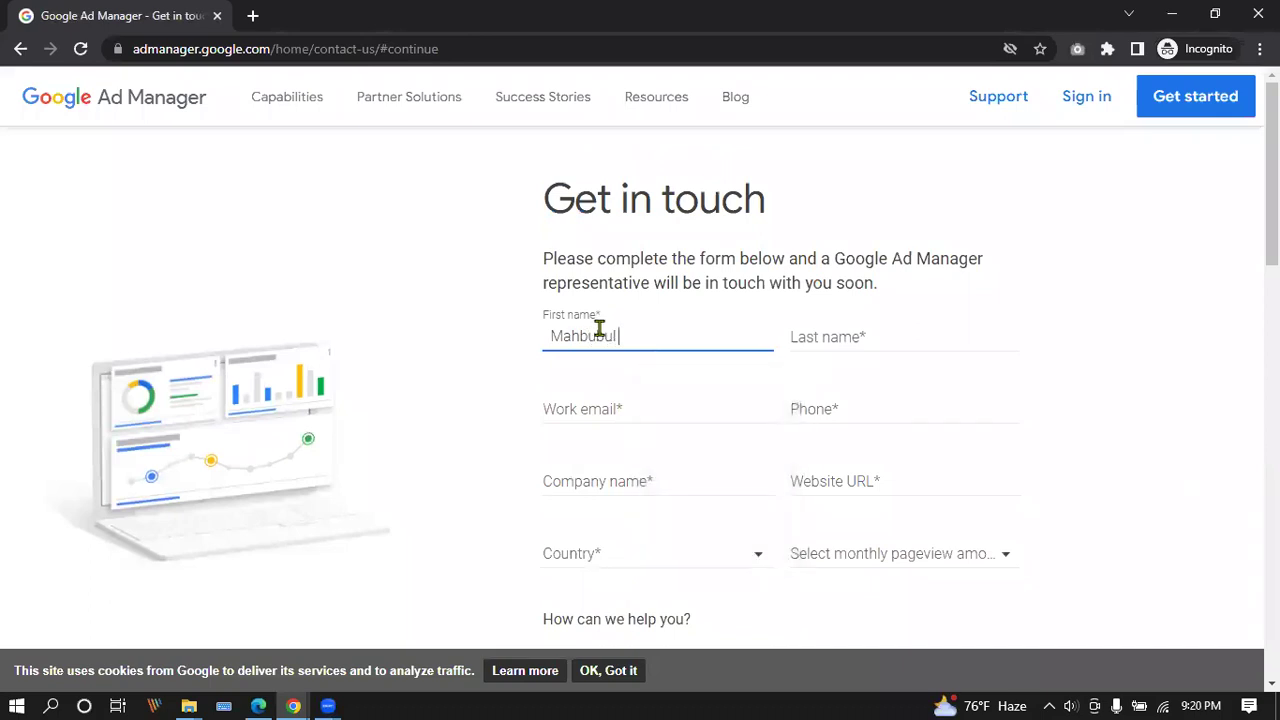
pyautogui.press('Tab')
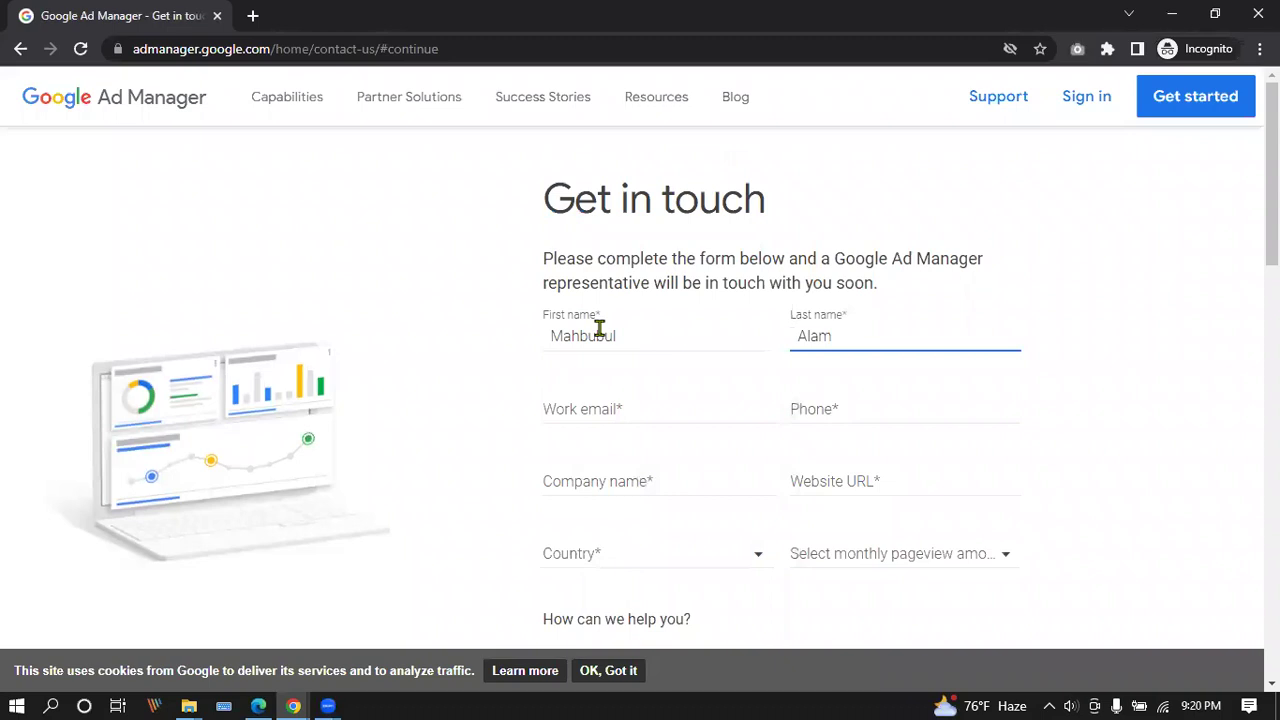
pyautogui.click(633, 410)
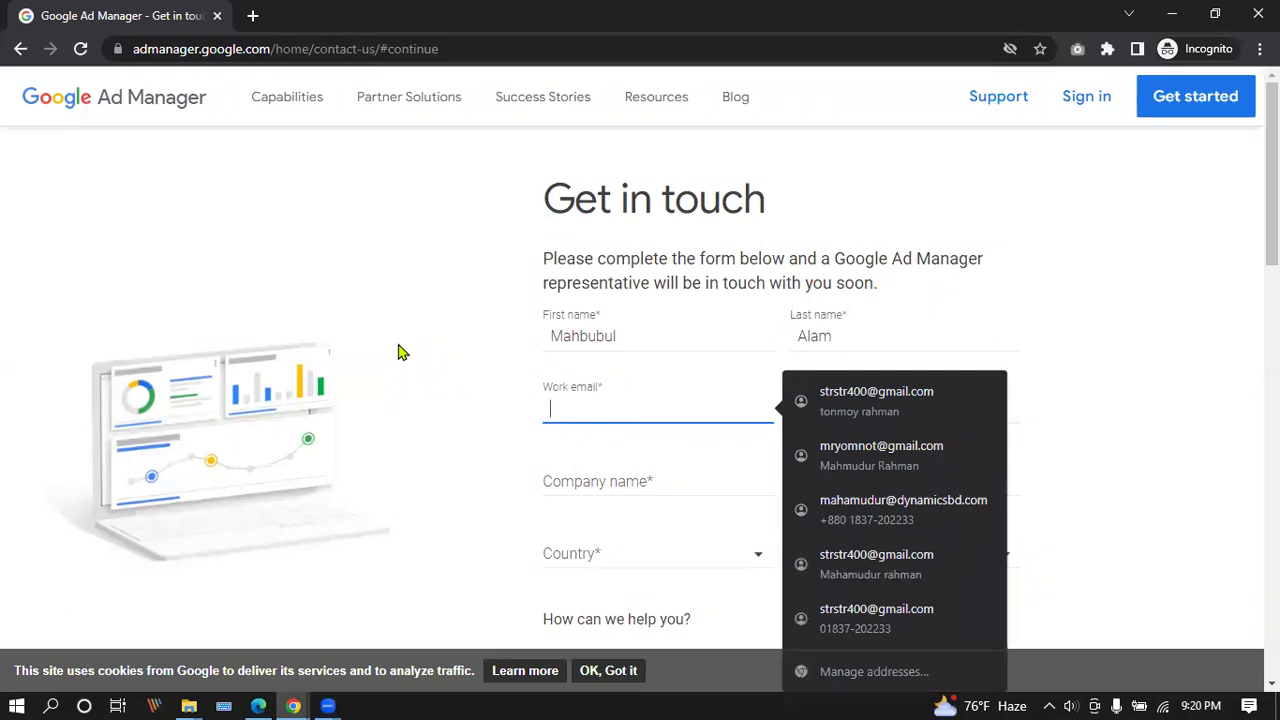
pyautogui.click(607, 408)
pyautogui.hotkey('ctrl', 'v')
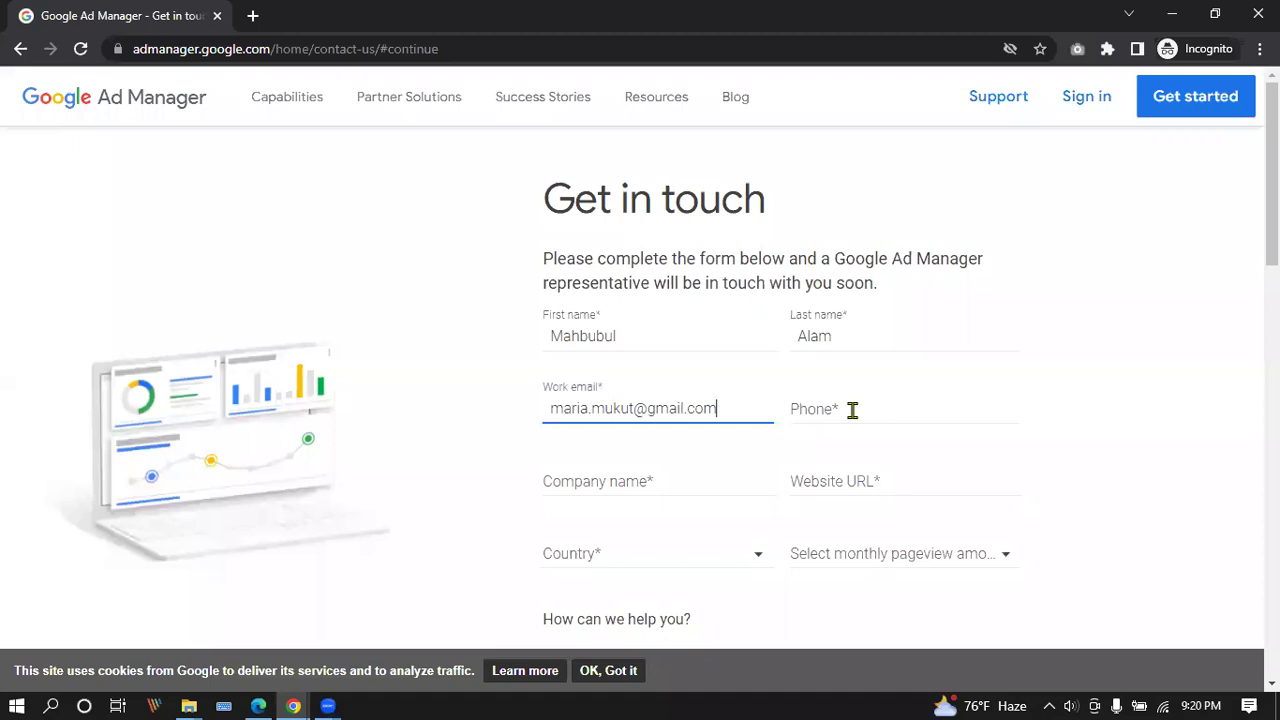
pyautogui.click(853, 412)
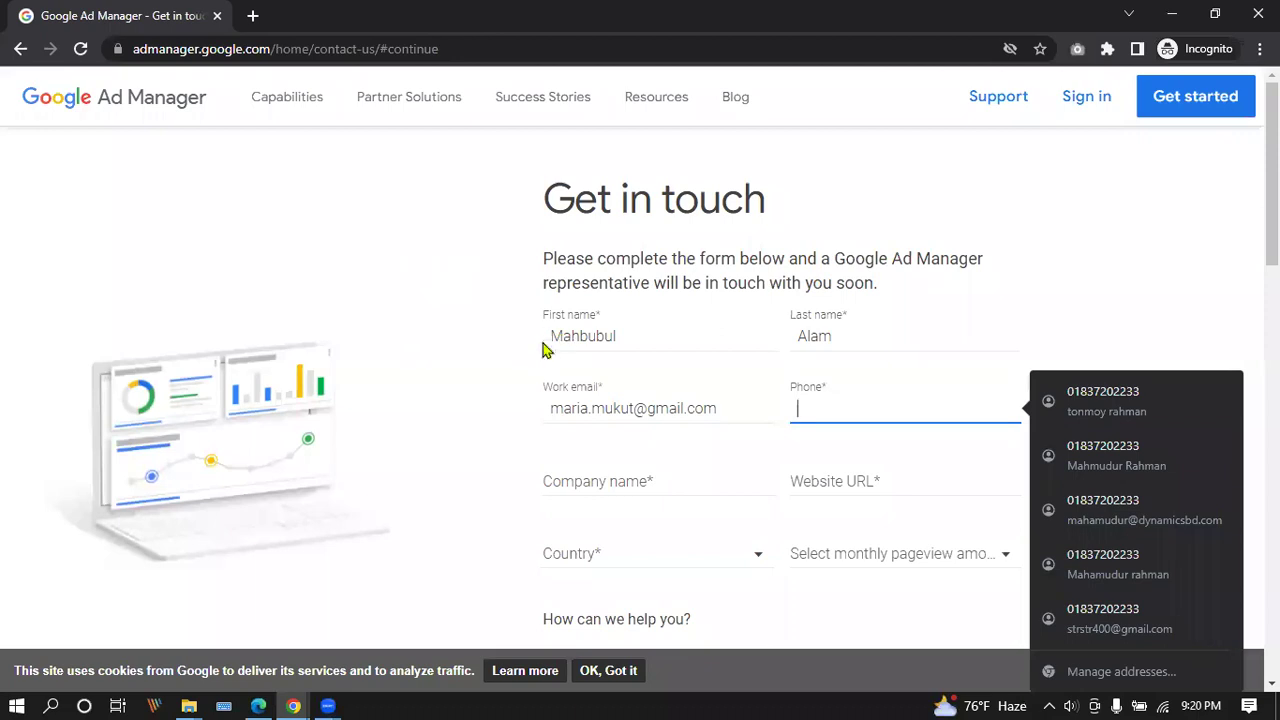
pyautogui.click(690, 477)
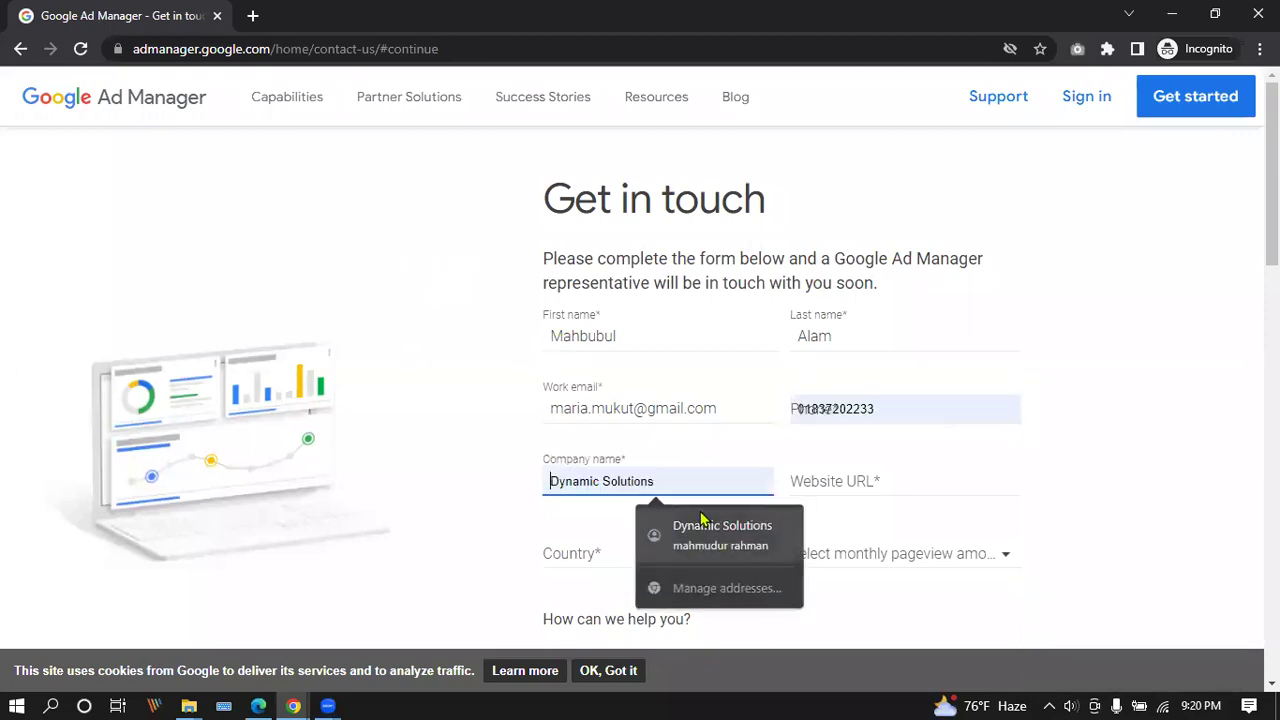
pyautogui.click(706, 523)
pyautogui.click(894, 484)
pyautogui.click(900, 560)
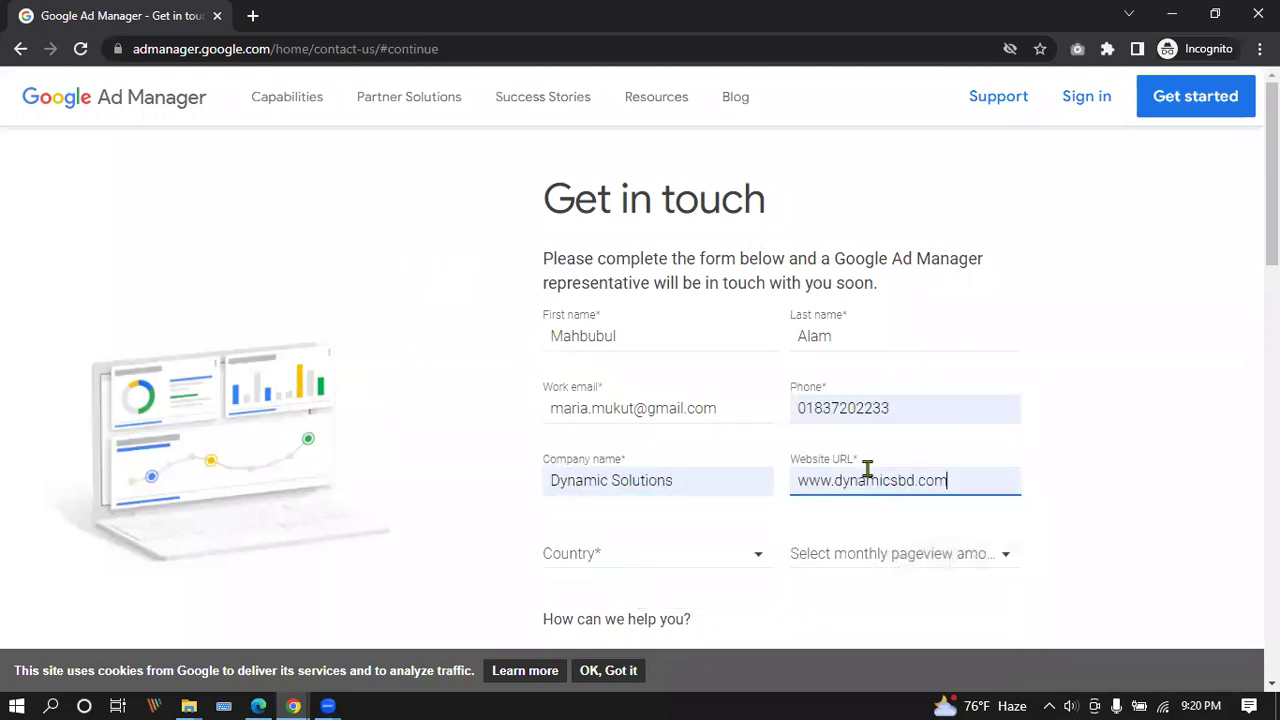
# Replace the phone number with a different pasted number.
pyautogui.click(908, 408)
pyautogui.hotkey('ctrl', 'a')
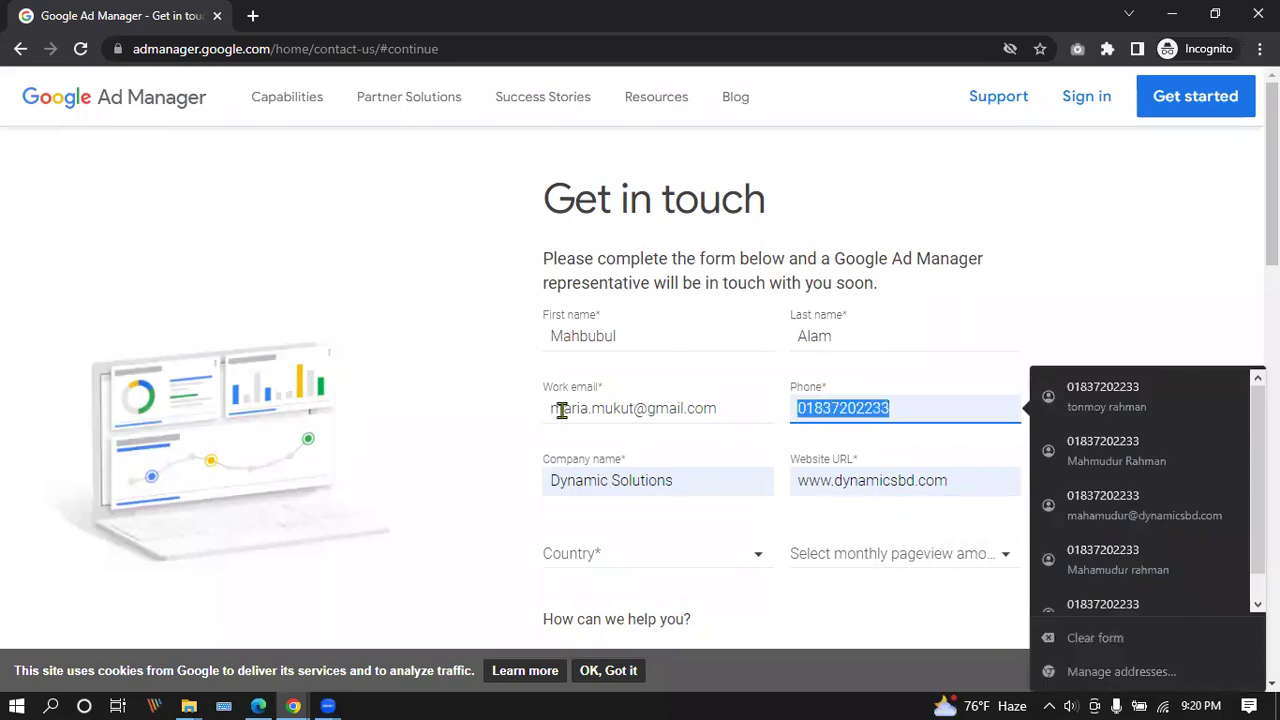
pyautogui.press('BackSpace')
pyautogui.click(863, 407)
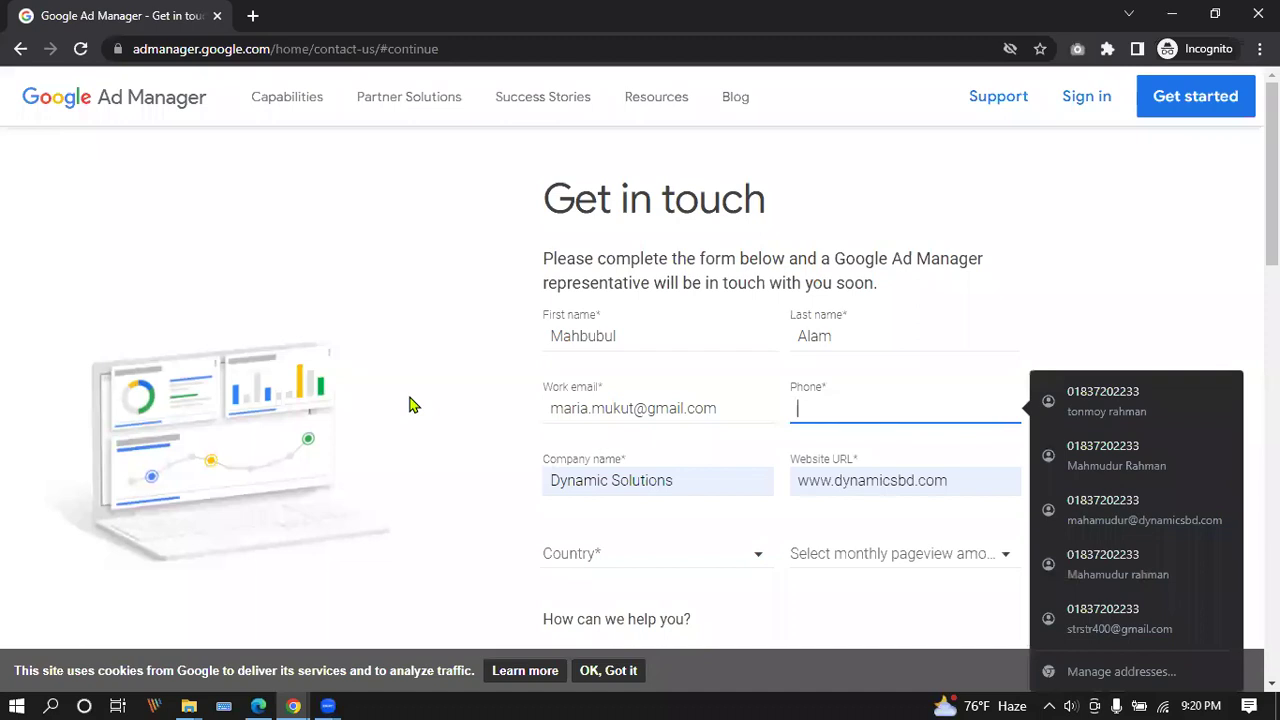
pyautogui.click(882, 418)
pyautogui.hotkey('ctrl', 'v')
# Set the country to Bangladesh and monthly pageviews to 0-1 Million.
pyautogui.scroll(-3, 577, 377)
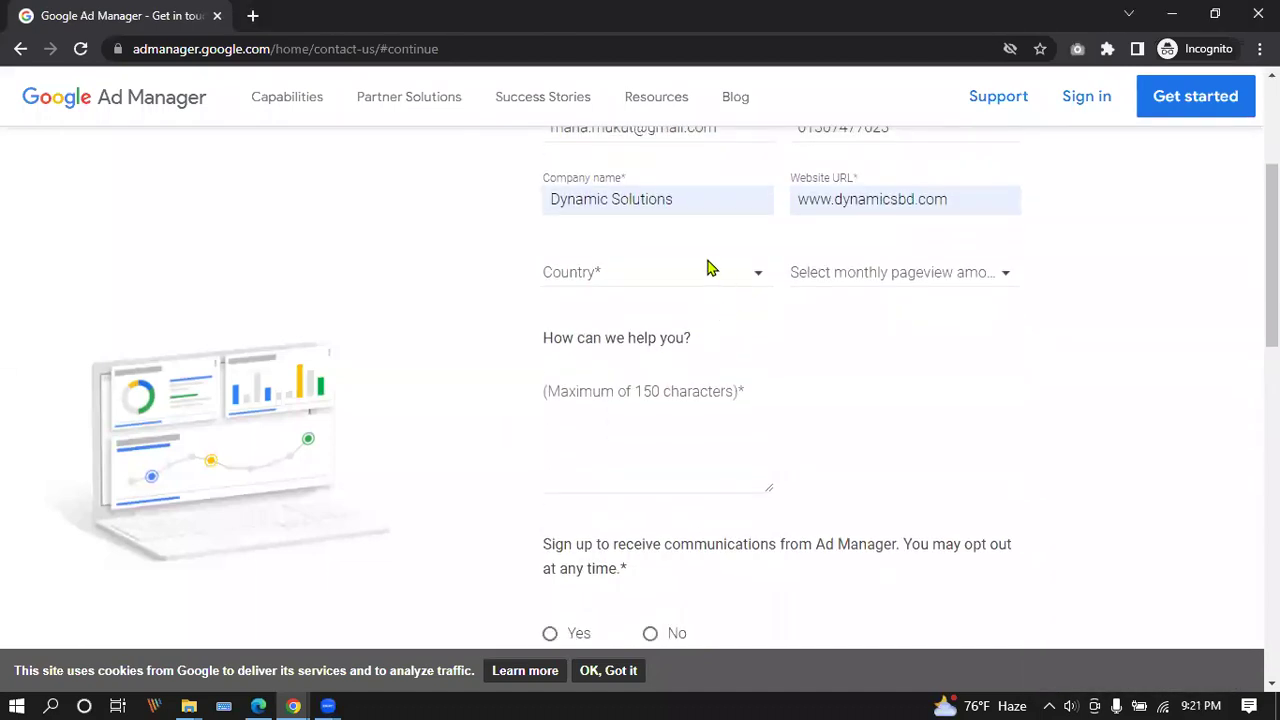
pyautogui.click(707, 268)
pyautogui.scroll(-3, 752, 585)
pyautogui.click(680, 471)
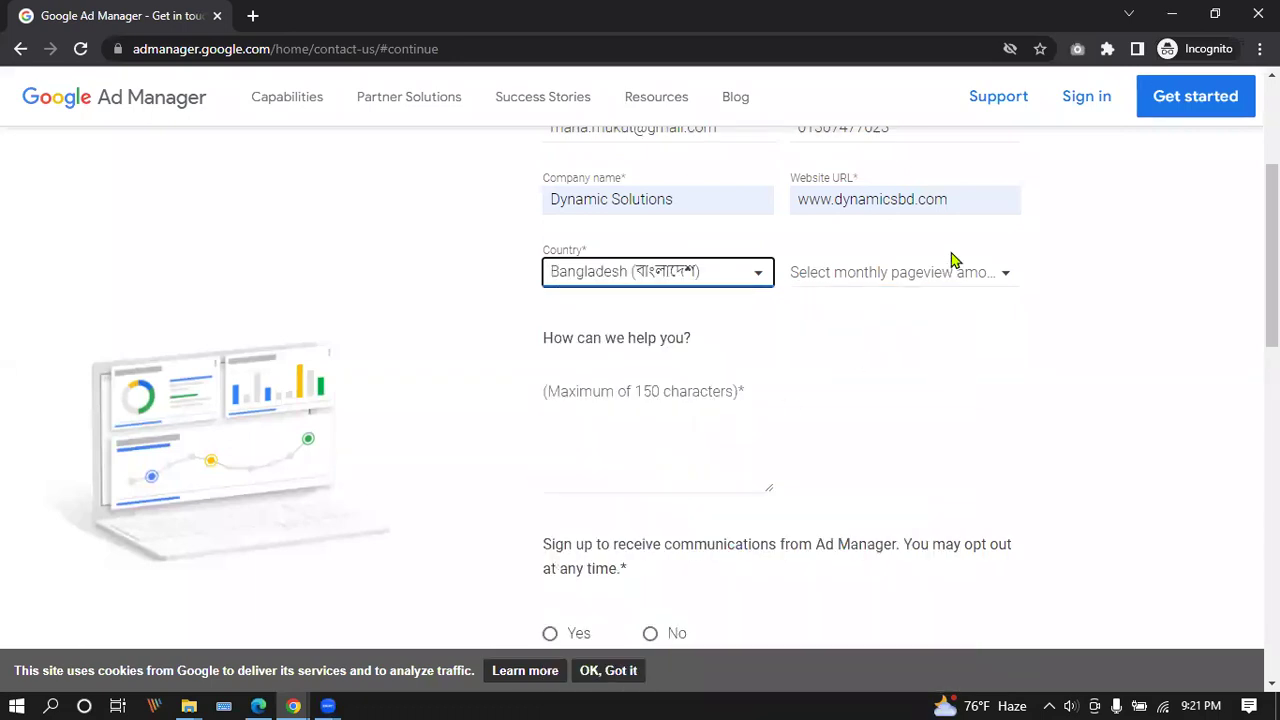
pyautogui.click(952, 268)
pyautogui.click(869, 295)
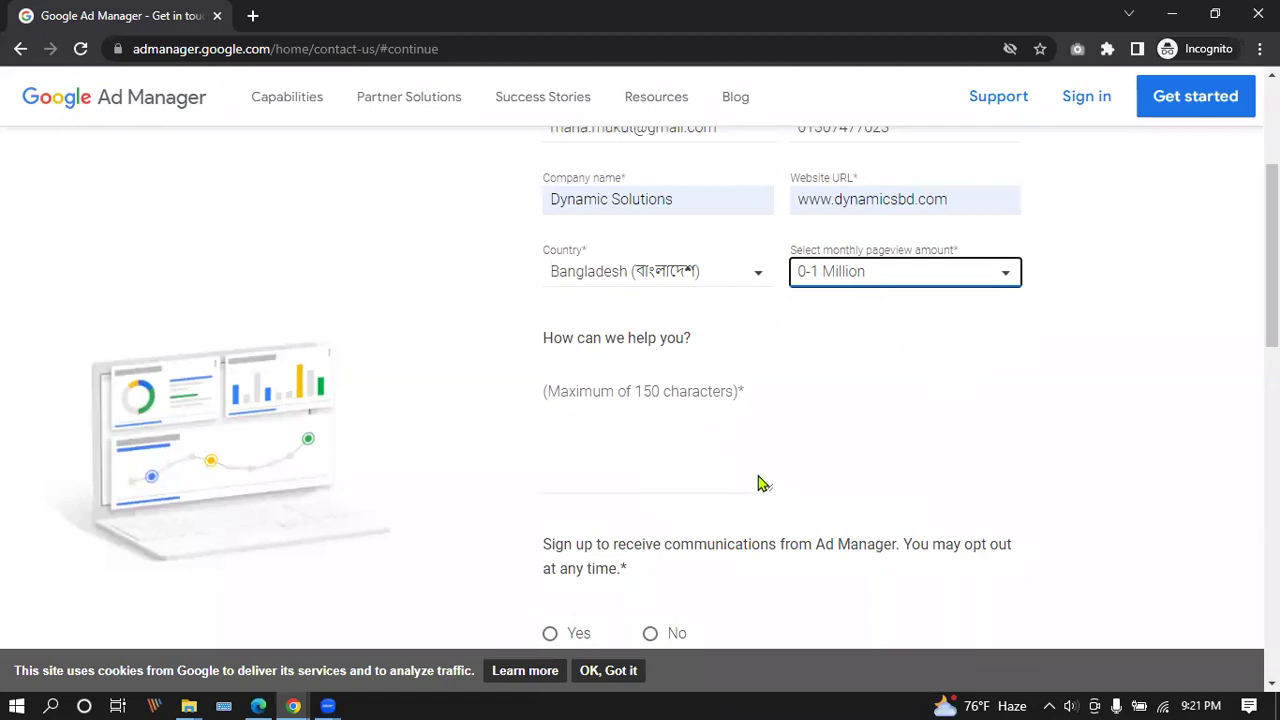
# Write the help message as a digital marketer wanting to run ads on google and youtube.
pyautogui.click(663, 459)
pyautogui.write('I am a dif')
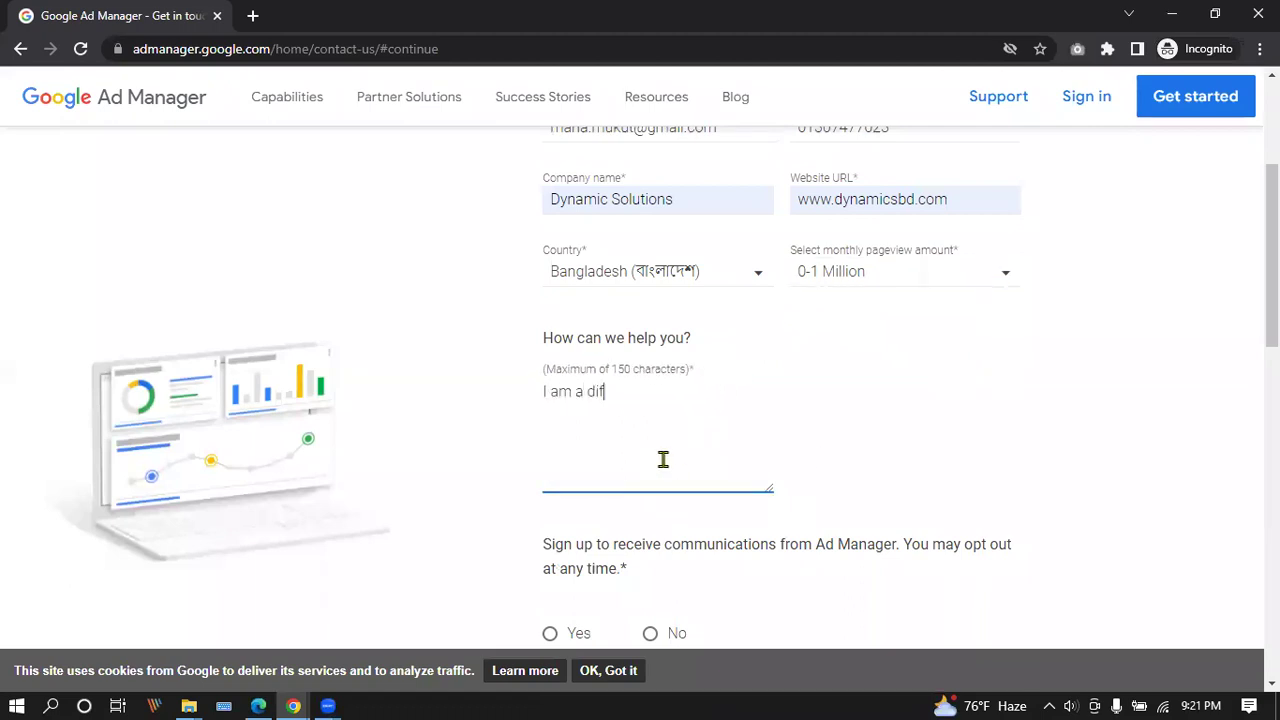
pyautogui.press('BackSpace')
pyautogui.write('gital marketer and')
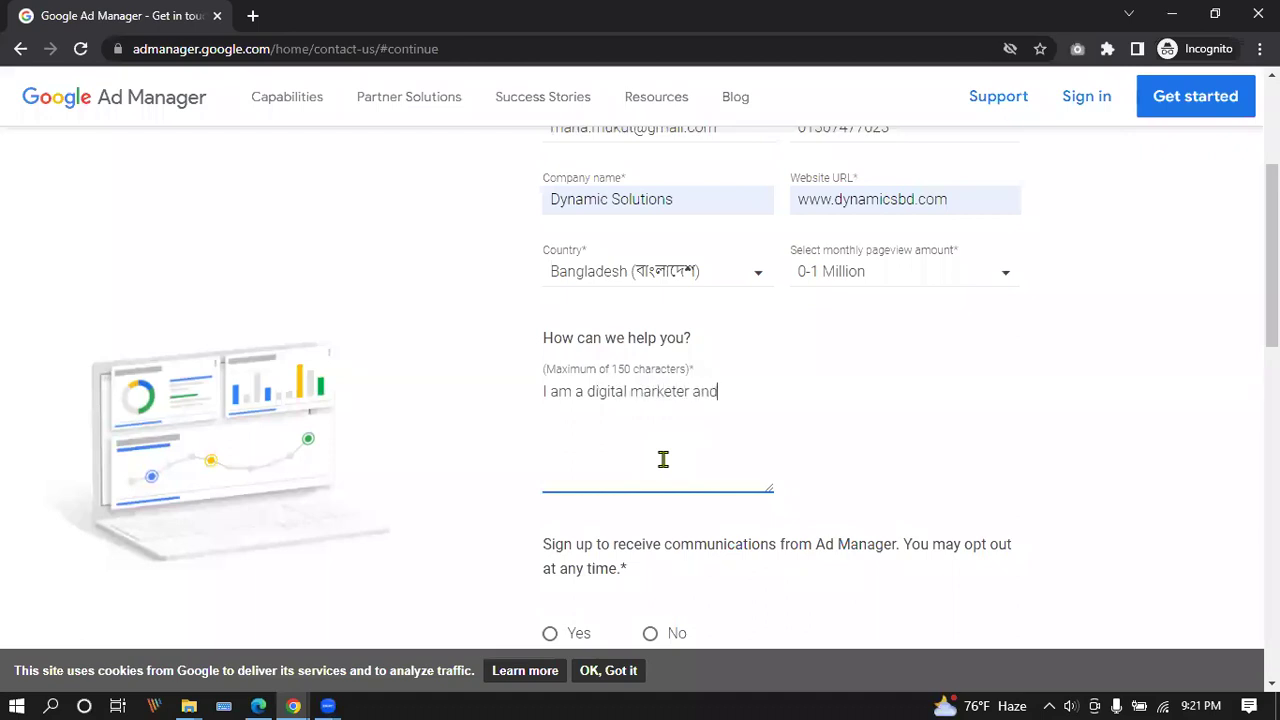
pyautogui.write(' I want to rund')
pyautogui.press('BackSpace')
pyautogui.write('ads form google and')
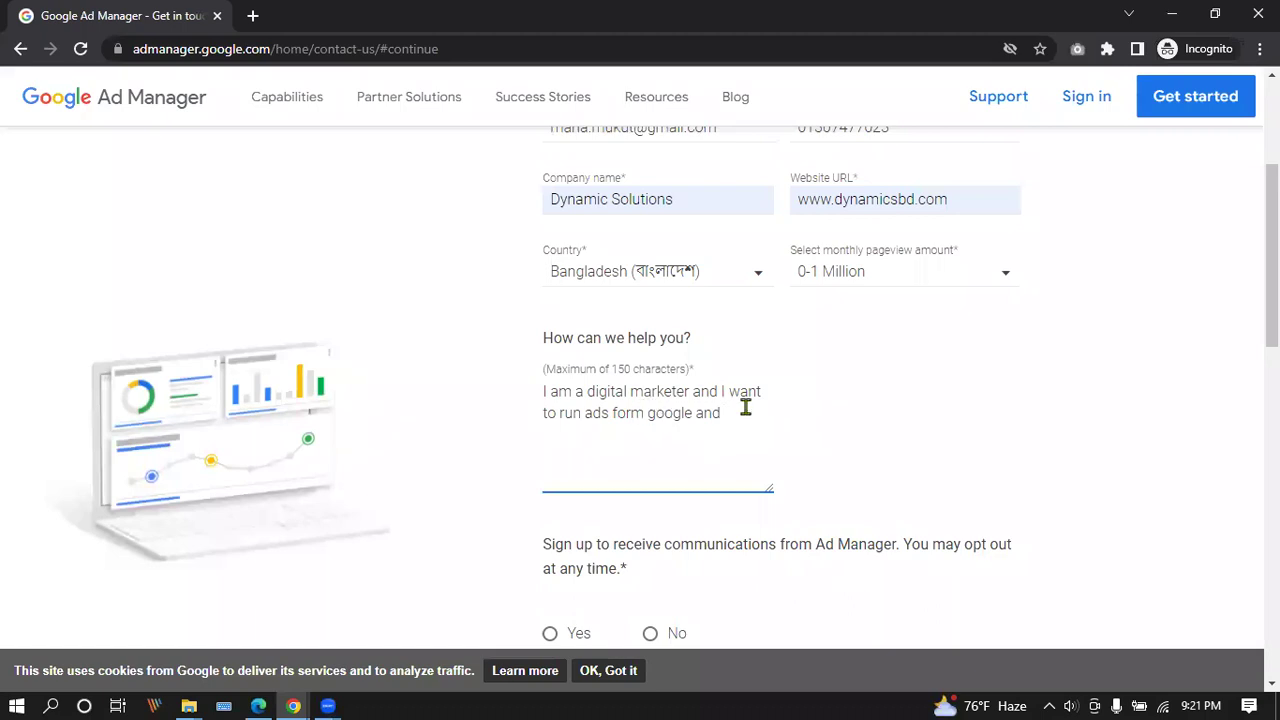
pyautogui.write('utube')
pyautogui.click(642, 413)
pyautogui.press('BackSpace')
pyautogui.press('BackSpace')
pyautogui.press('BackSpace')
pyautogui.press('BackSpace')
pyautogui.press('BackSpace')
pyautogui.press('BackSpace')
pyautogui.press('BackSpace')
pyautogui.press('BackSpace')
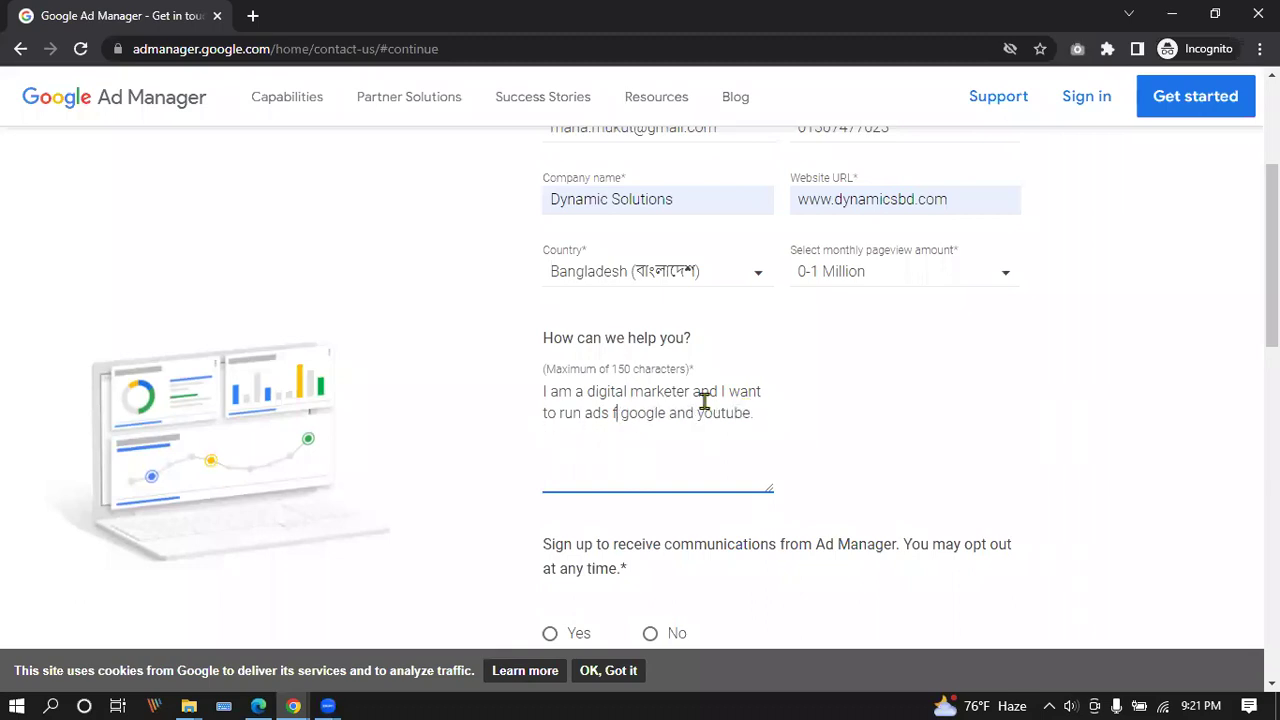
pyautogui.press('BackSpace')
pyautogui.press('BackSpace')
pyautogui.press('BackSpace')
pyautogui.press('BackSpace')
pyautogui.press('BackSpace')
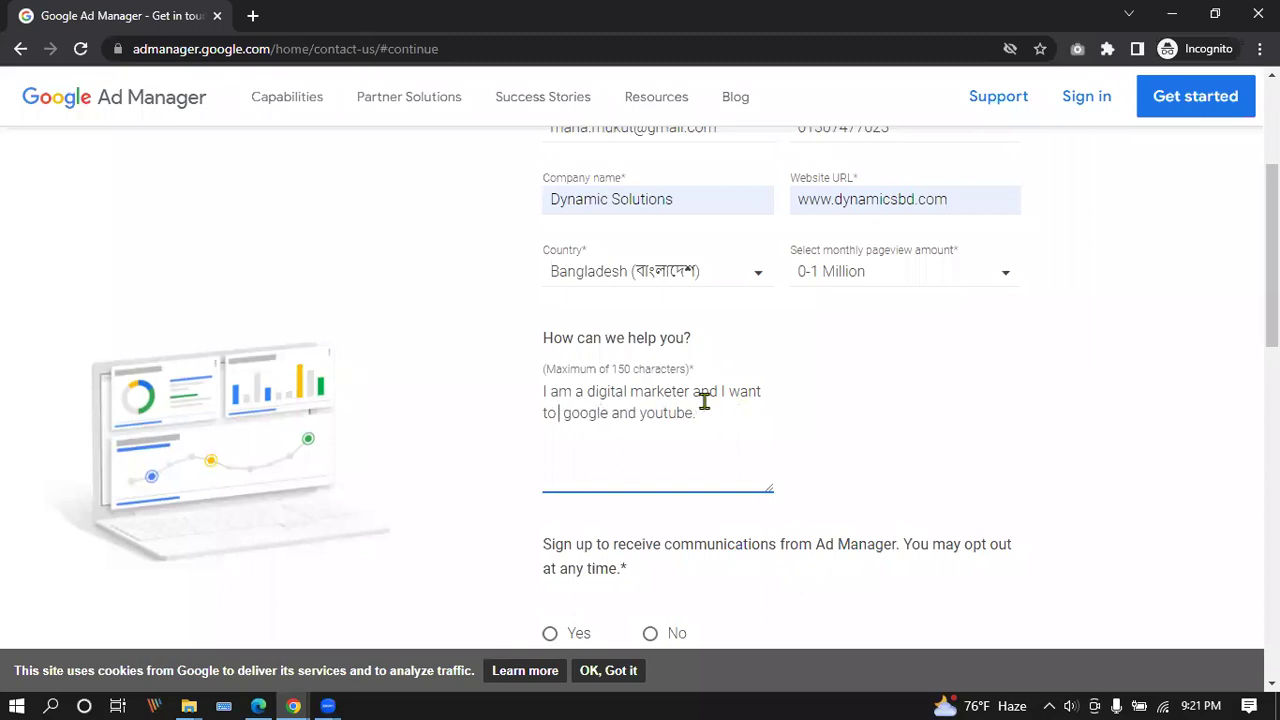
pyautogui.write('rus')
pyautogui.press('BackSpace')
pyautogui.write('n ads')
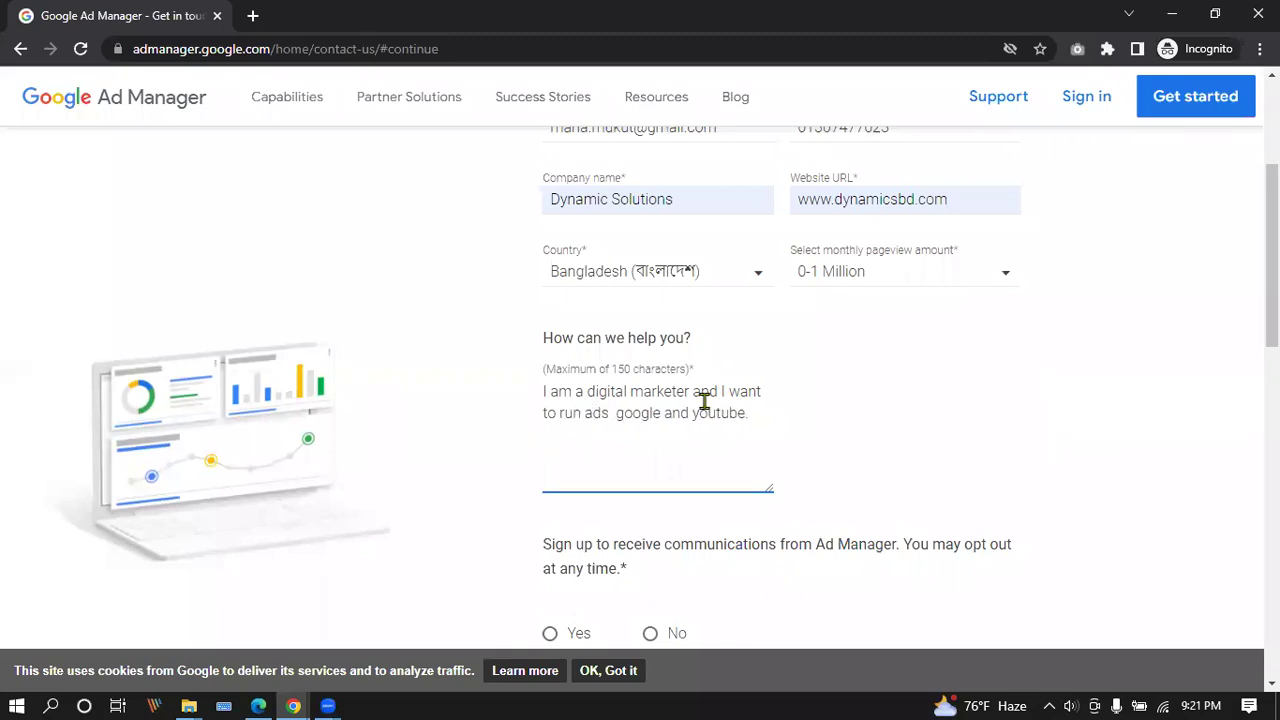
pyautogui.write(' on')
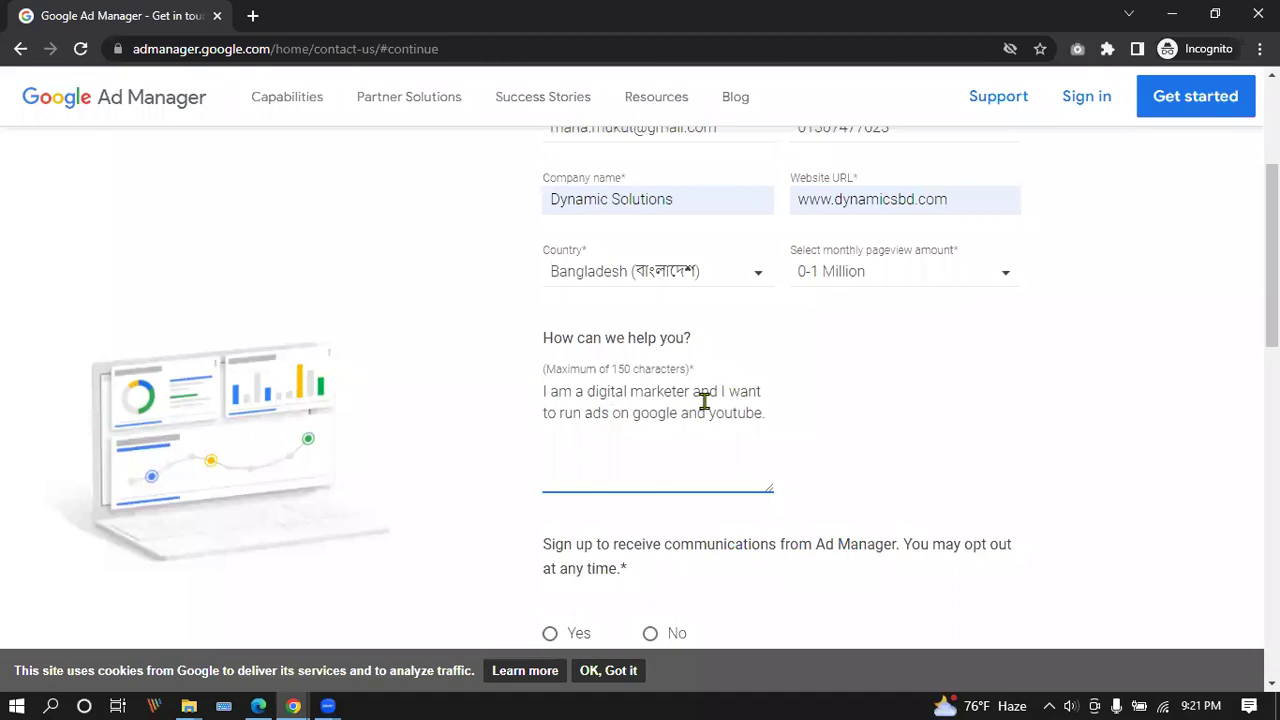
pyautogui.scroll(-4, 740, 440)
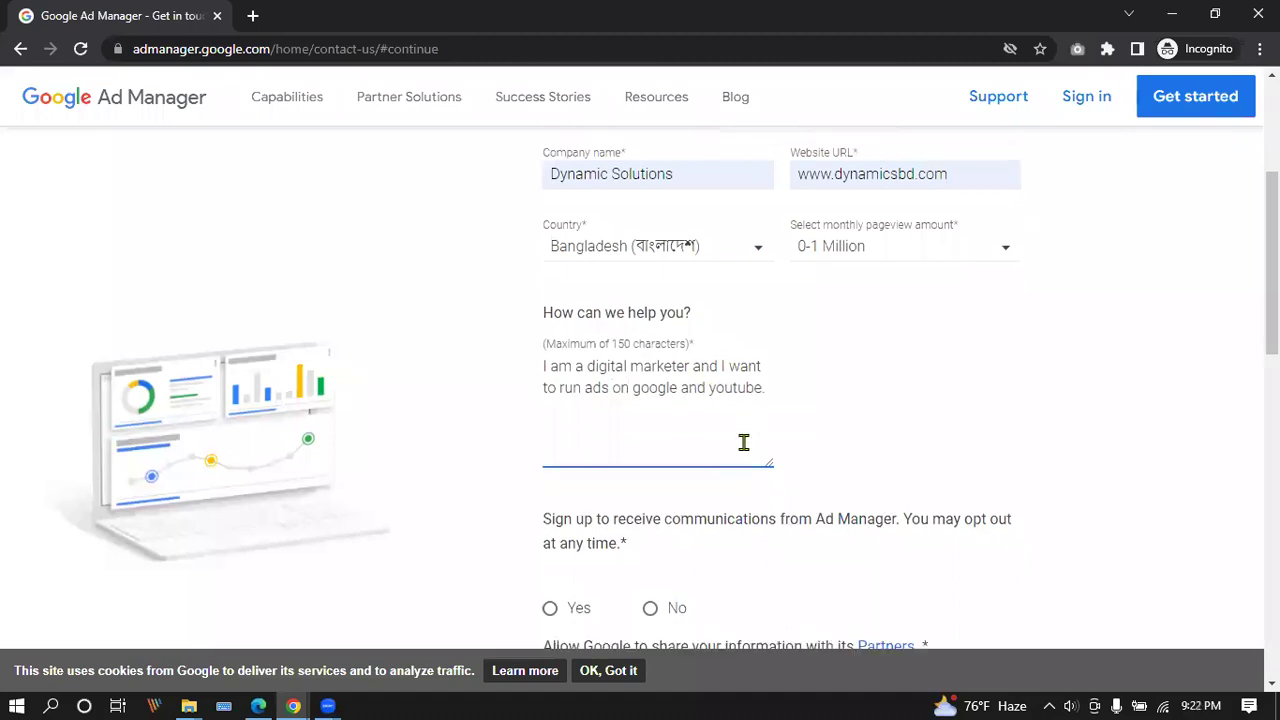
# Answer Yes to both consent questions and submit the contact form.
pyautogui.click(557, 263)
pyautogui.click(553, 362)
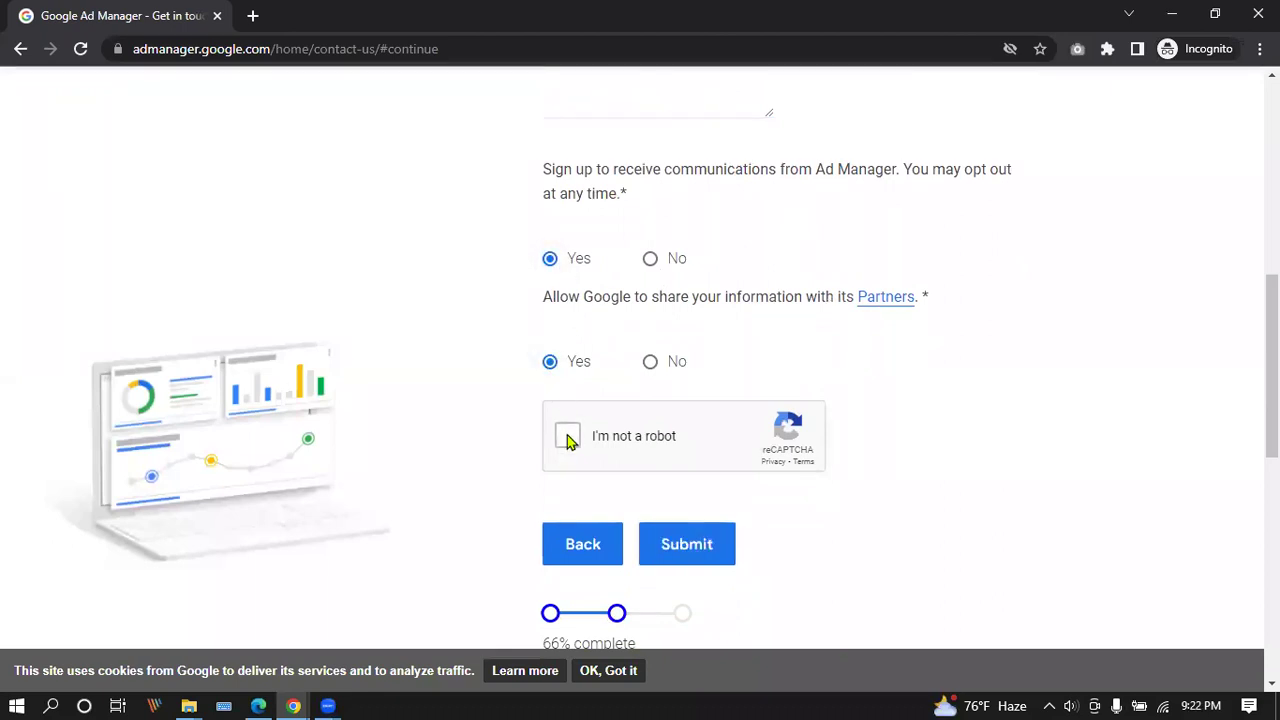
pyautogui.click(693, 548)
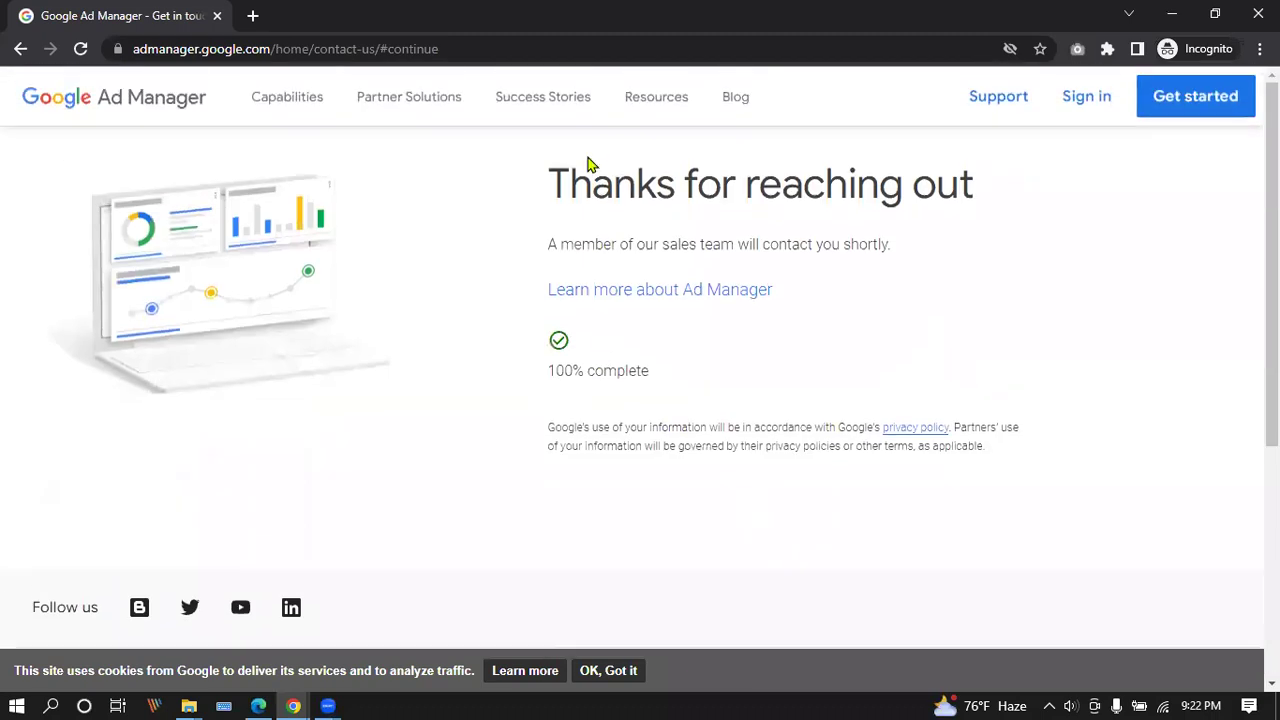
# Open the 'Learn more about Ad Manager' link from the thank-you page.
pyautogui.moveTo(568, 182); pyautogui.dragTo(930, 226)
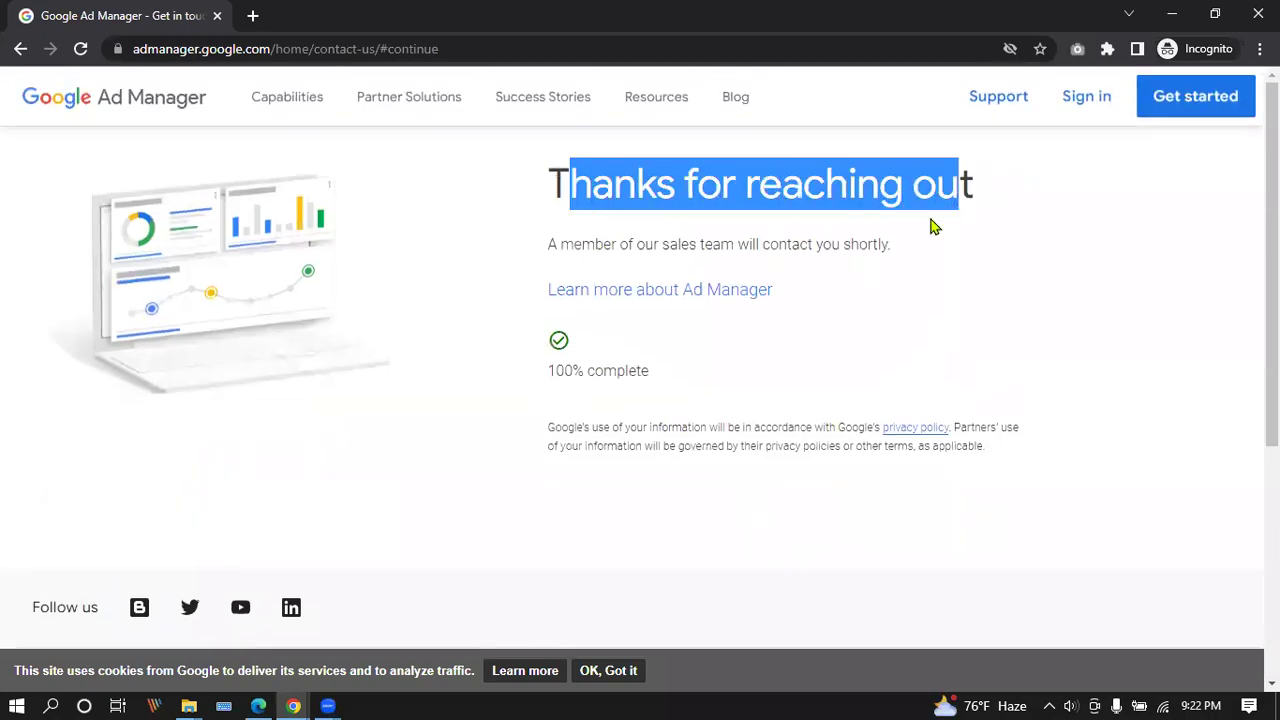
pyautogui.click(743, 243)
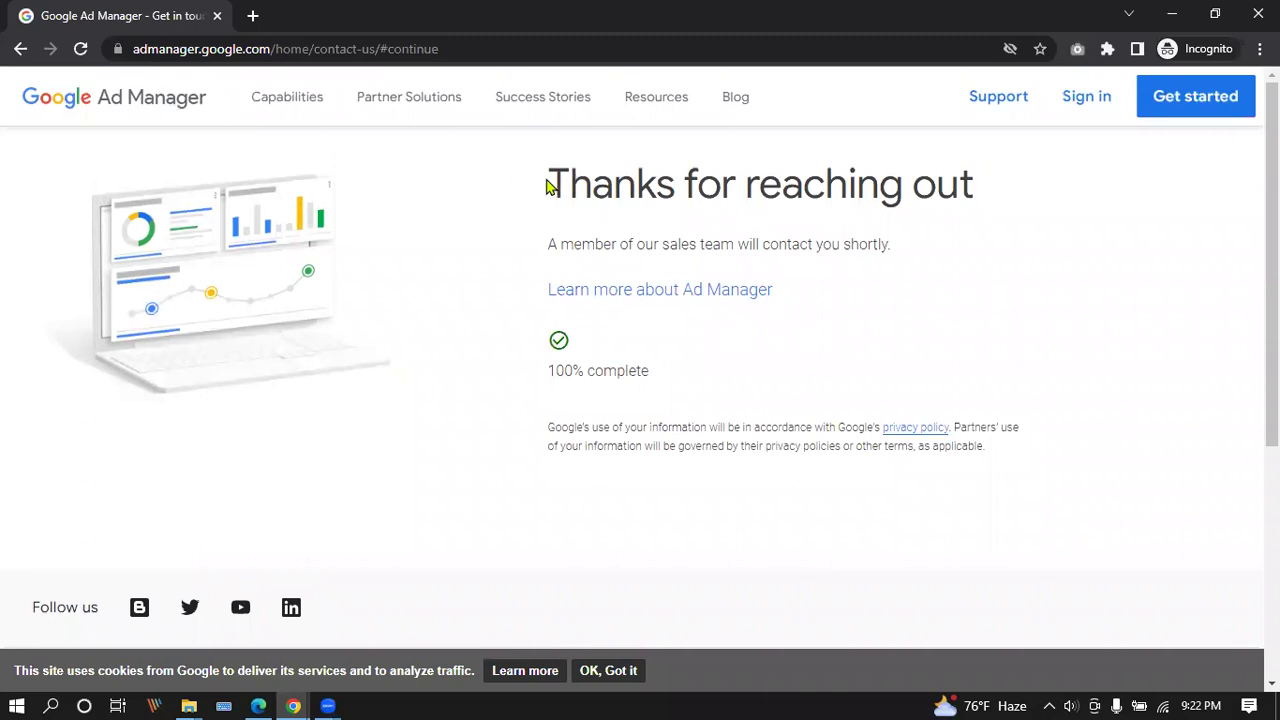
pyautogui.moveTo(577, 173); pyautogui.dragTo(1008, 186)
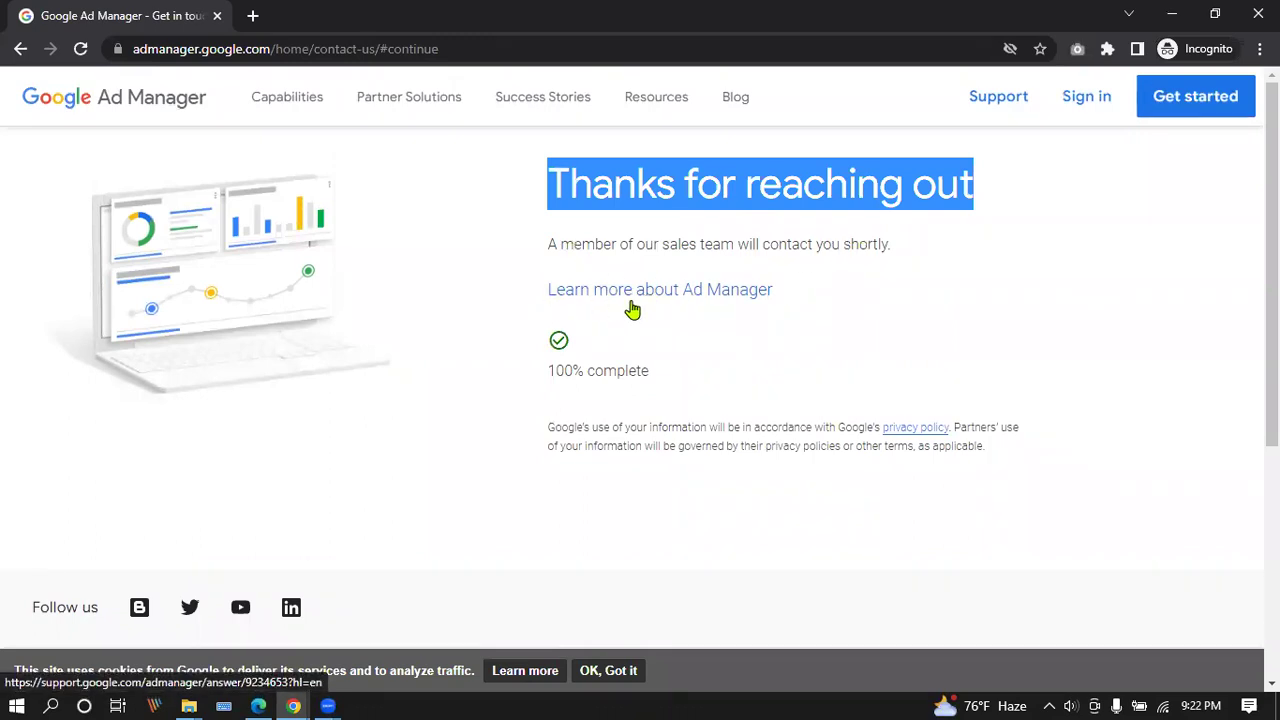
pyautogui.click(686, 297)
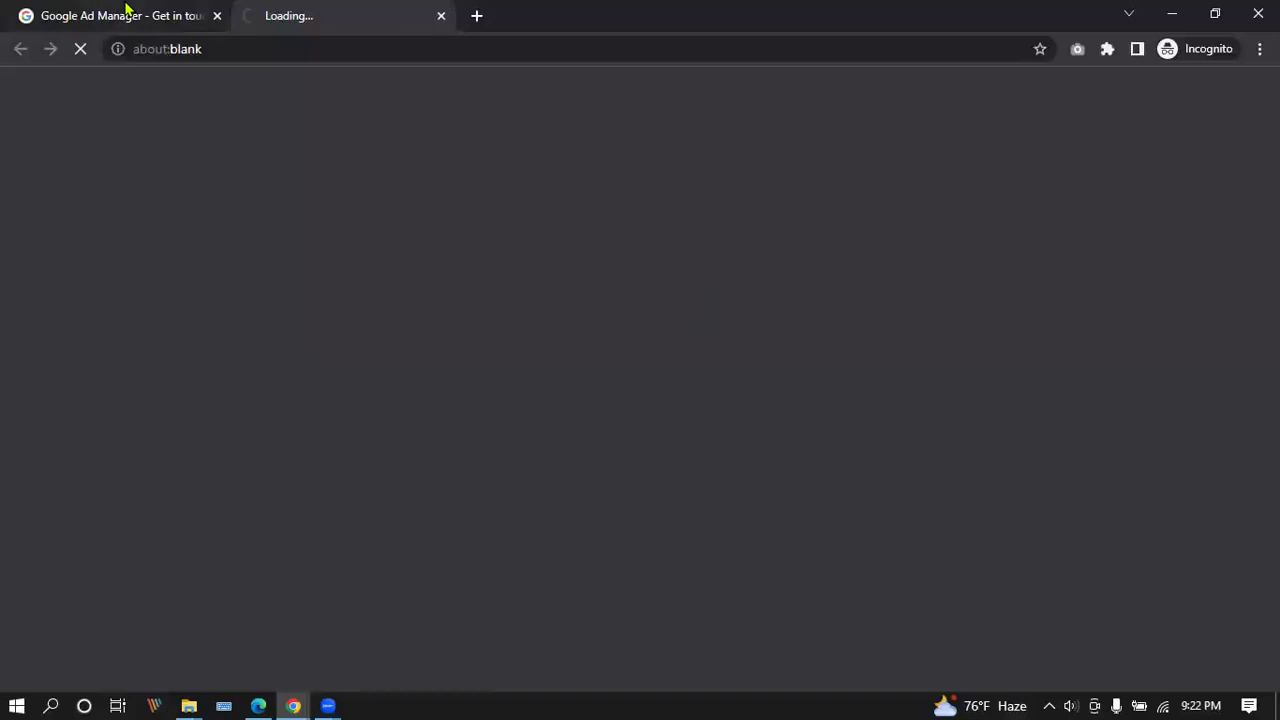
# Switch to the Compare Ad Manager, AdSense, and AdMob article and read its opening.
pyautogui.click(125, 10)
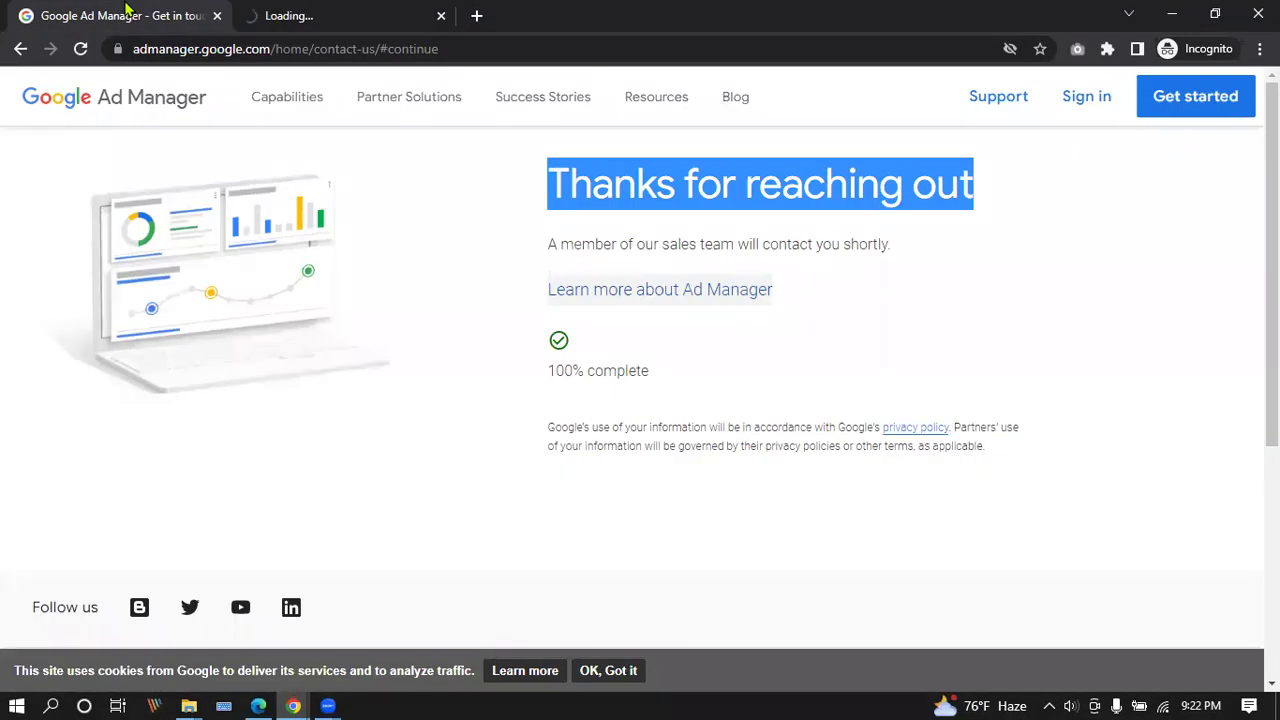
pyautogui.click(320, 10)
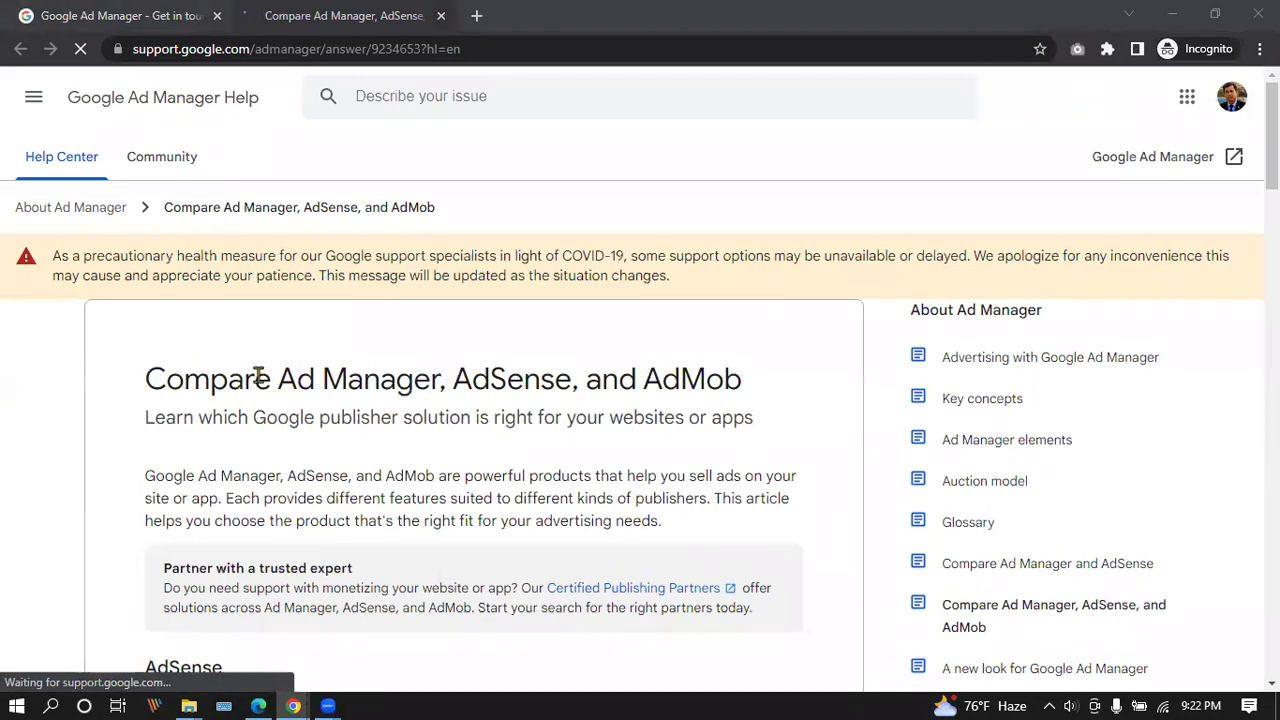
pyautogui.moveTo(278, 378); pyautogui.dragTo(447, 378)
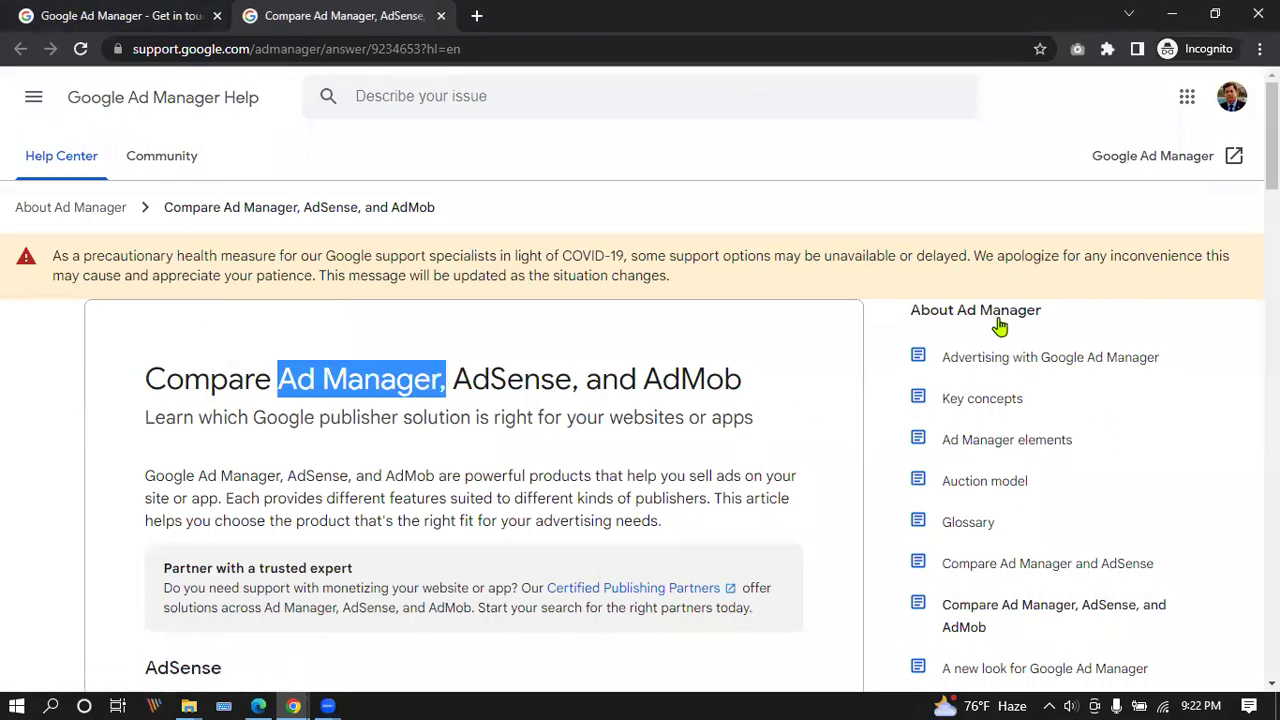
pyautogui.scroll(-1, 1020, 440)
pyautogui.scroll(-1, 1022, 453)
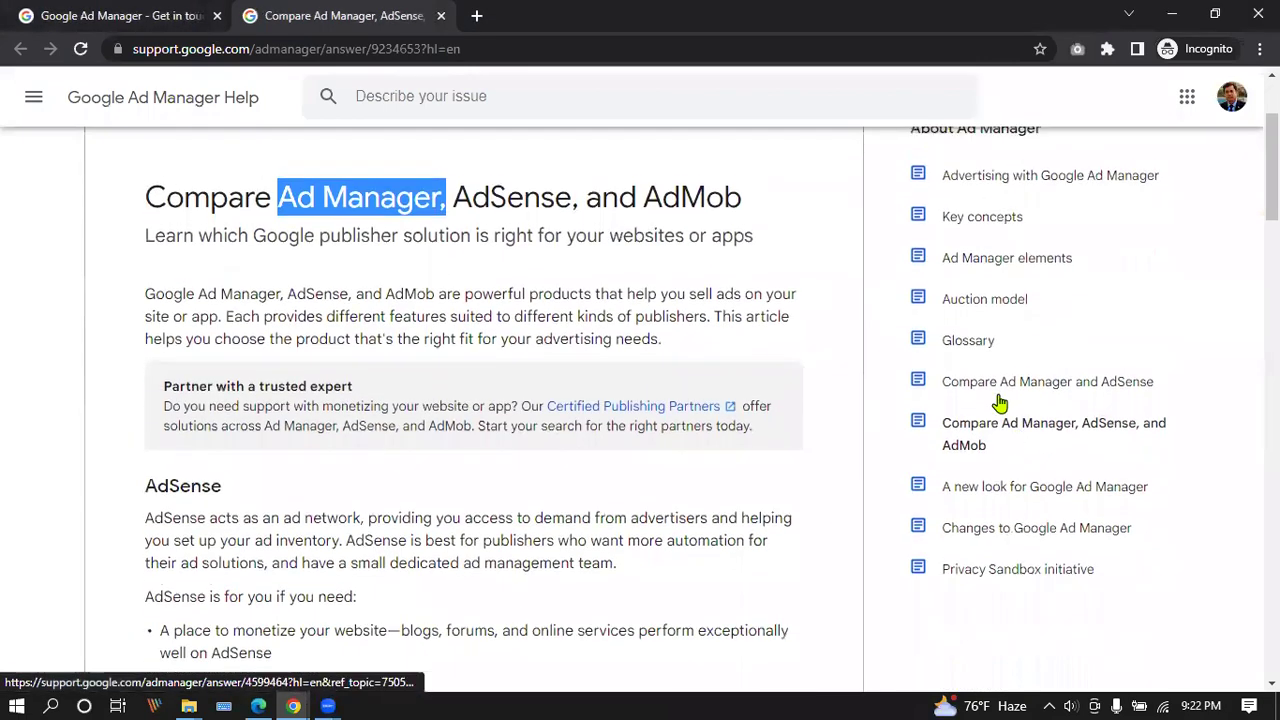
pyautogui.scroll(-1, 785, 420)
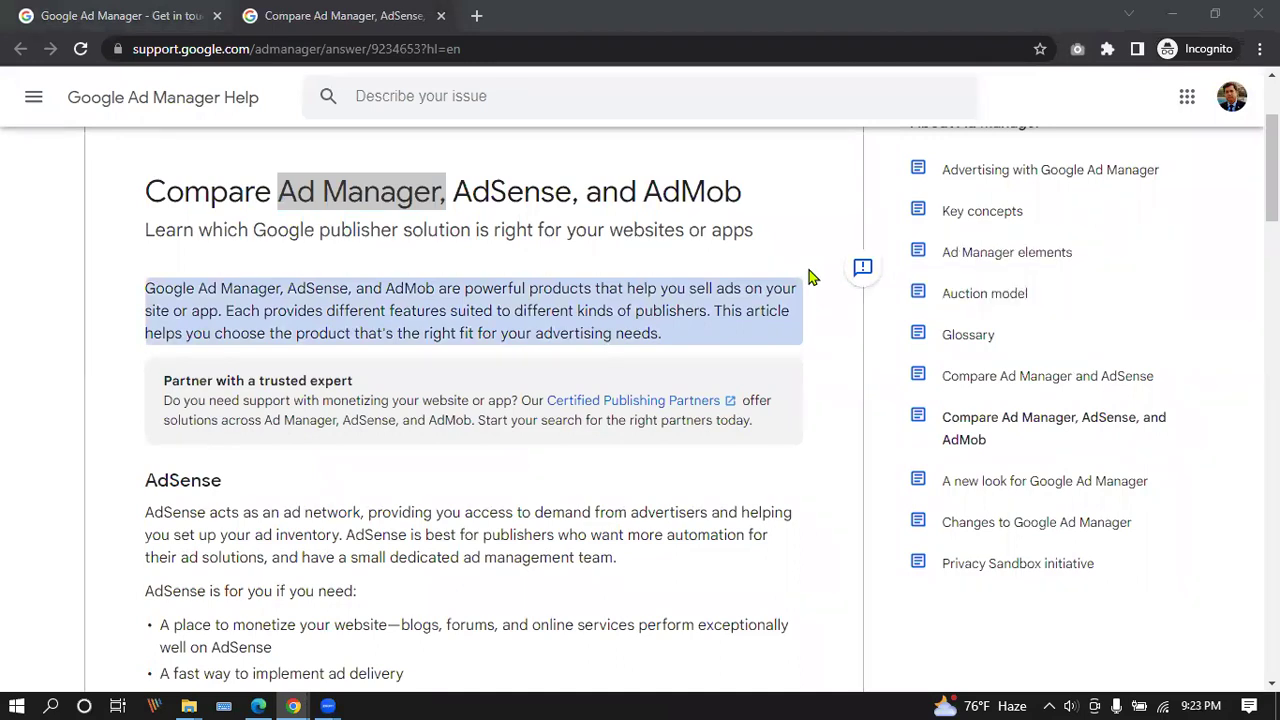
pyautogui.scroll(2, 411, 255)
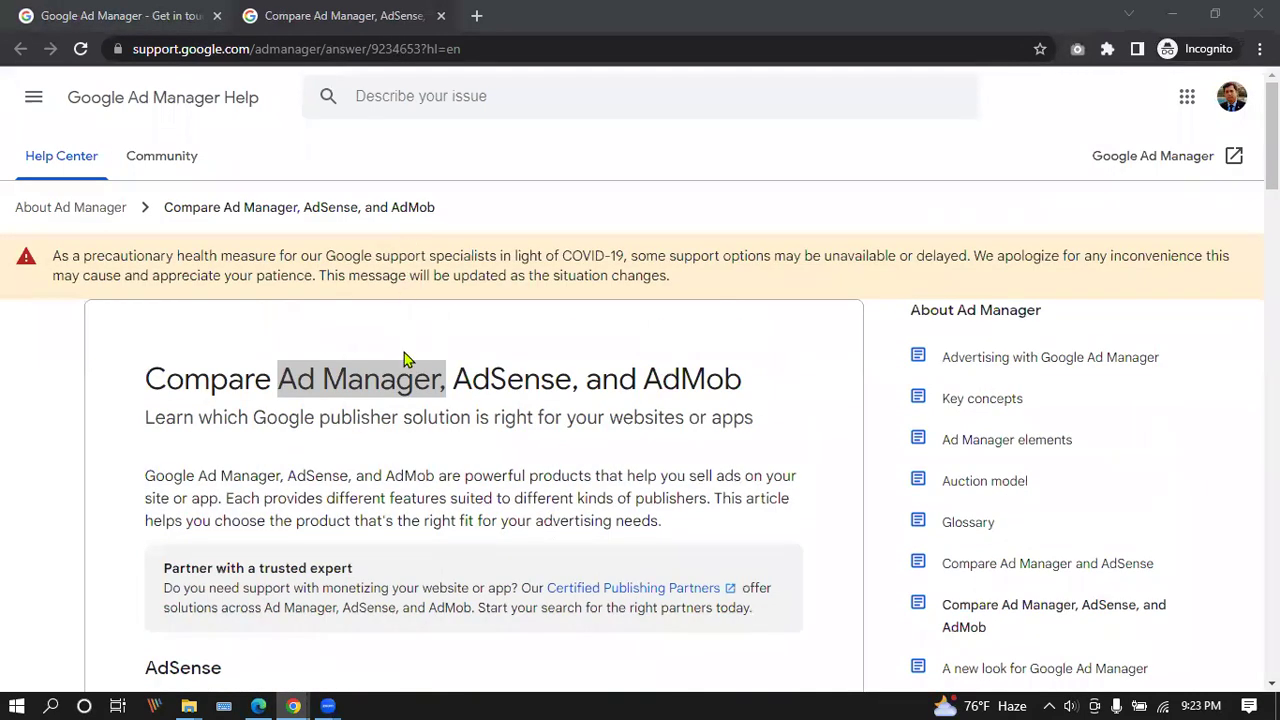
pyautogui.click(340, 372)
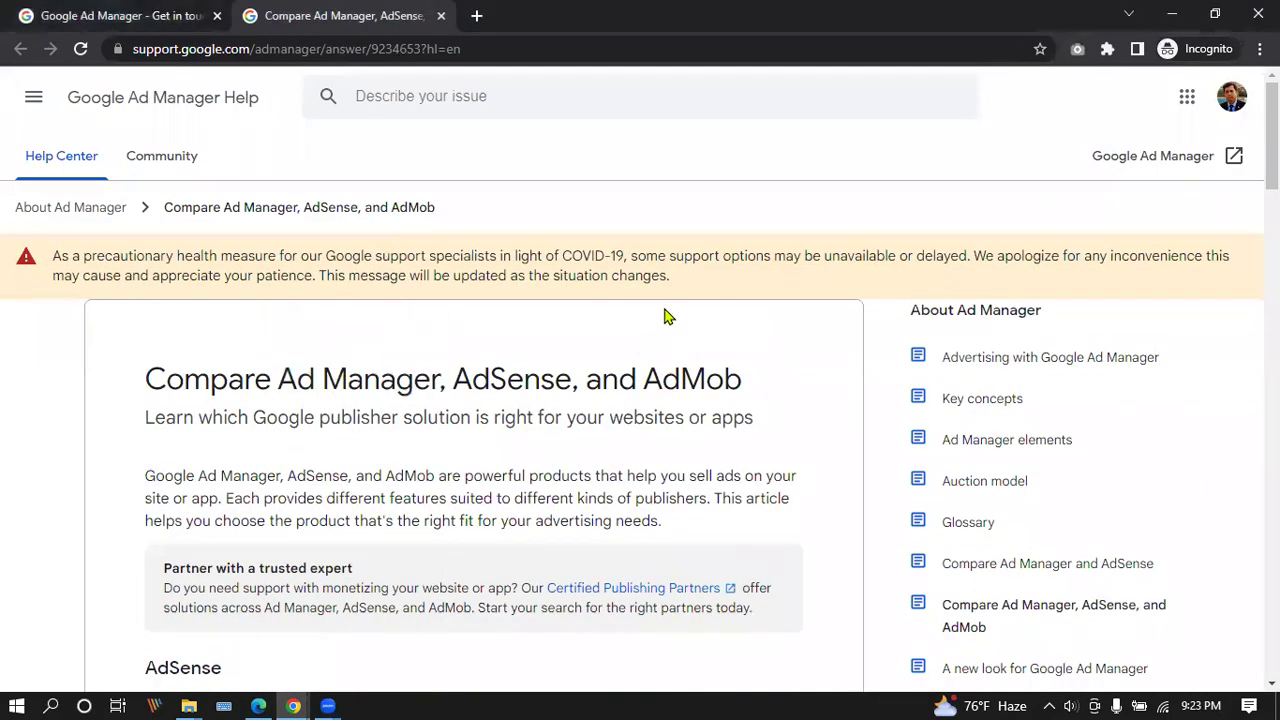
pyautogui.scroll(-3, 420, 334)
pyautogui.scroll(3, 410, 330)
pyautogui.moveTo(284, 377); pyautogui.dragTo(645, 377)
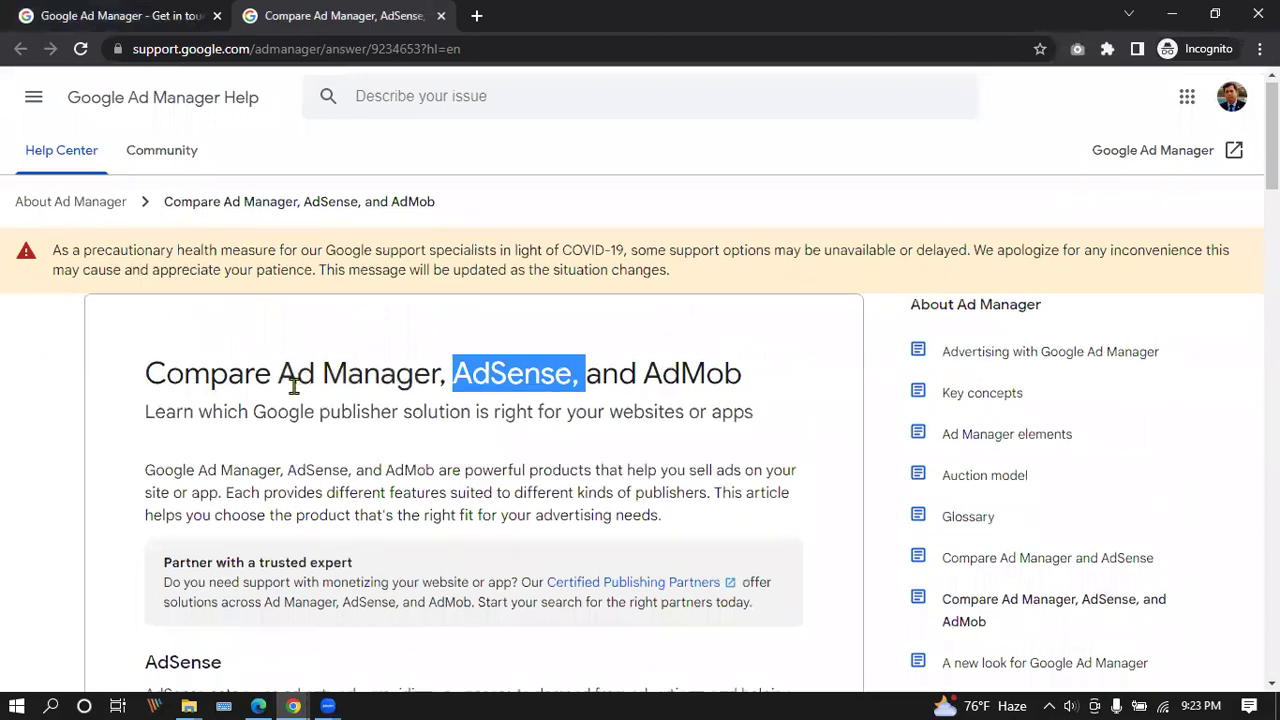
pyautogui.scroll(-4, 323, 380)
# Read the AdSense section and the Differences between products table, then return to top.
pyautogui.moveTo(143, 302); pyautogui.dragTo(222, 292)
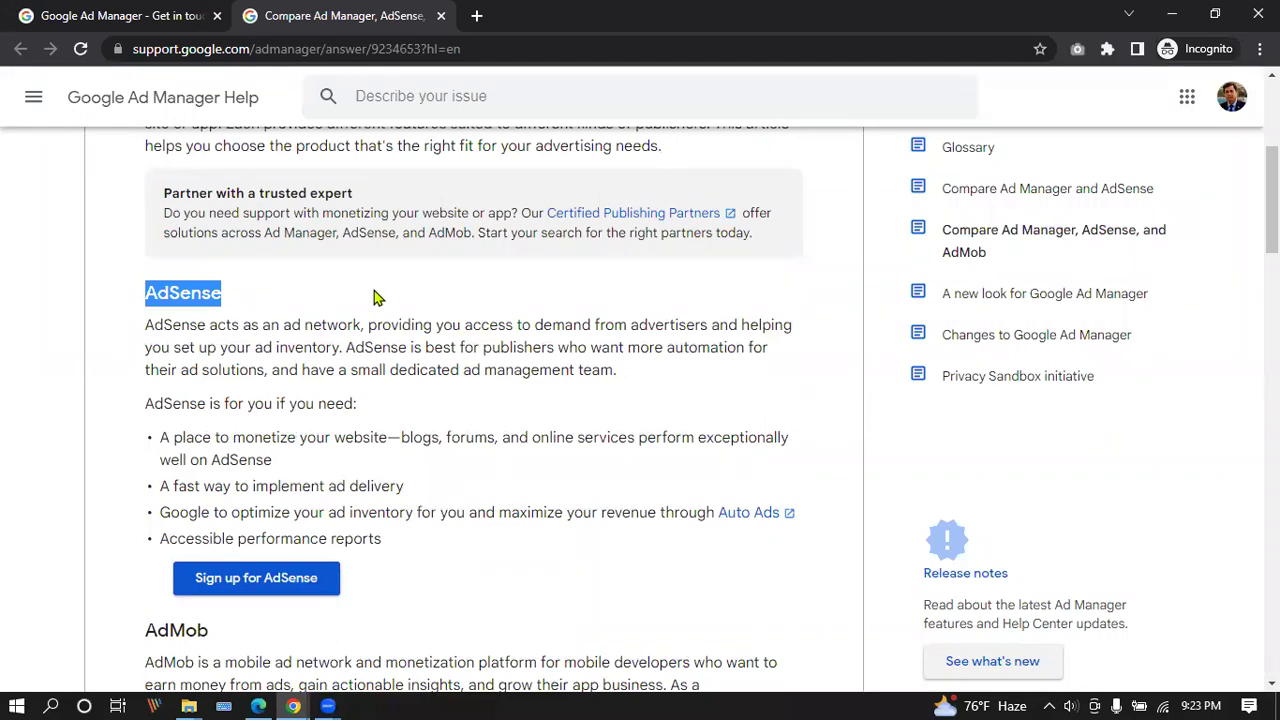
pyautogui.scroll(-4, 375, 298)
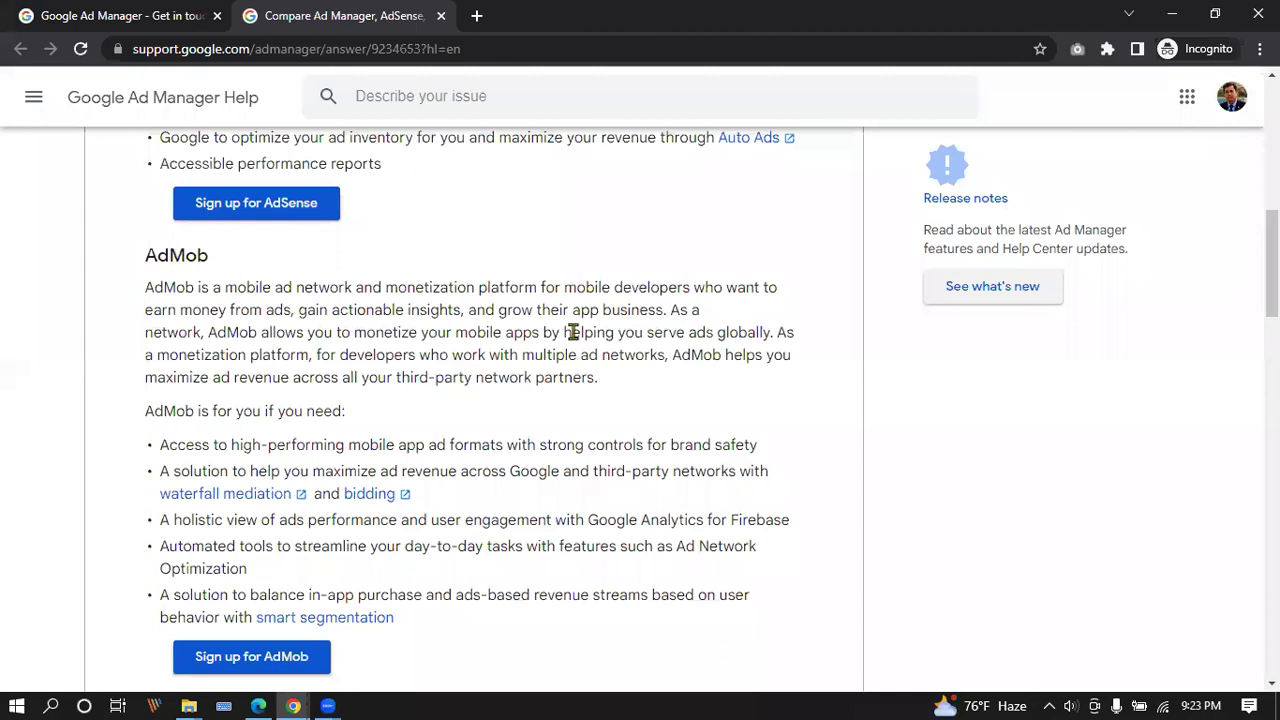
pyautogui.scroll(-1, 571, 331)
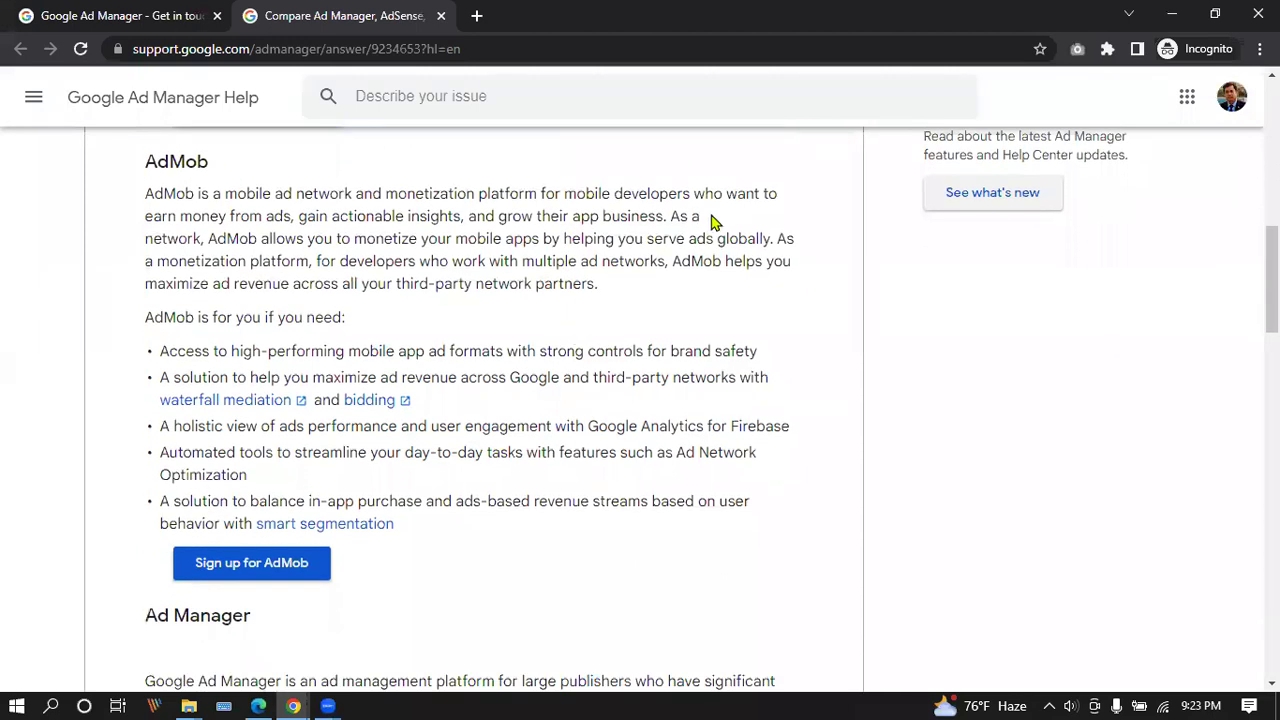
pyautogui.scroll(-4, 363, 285)
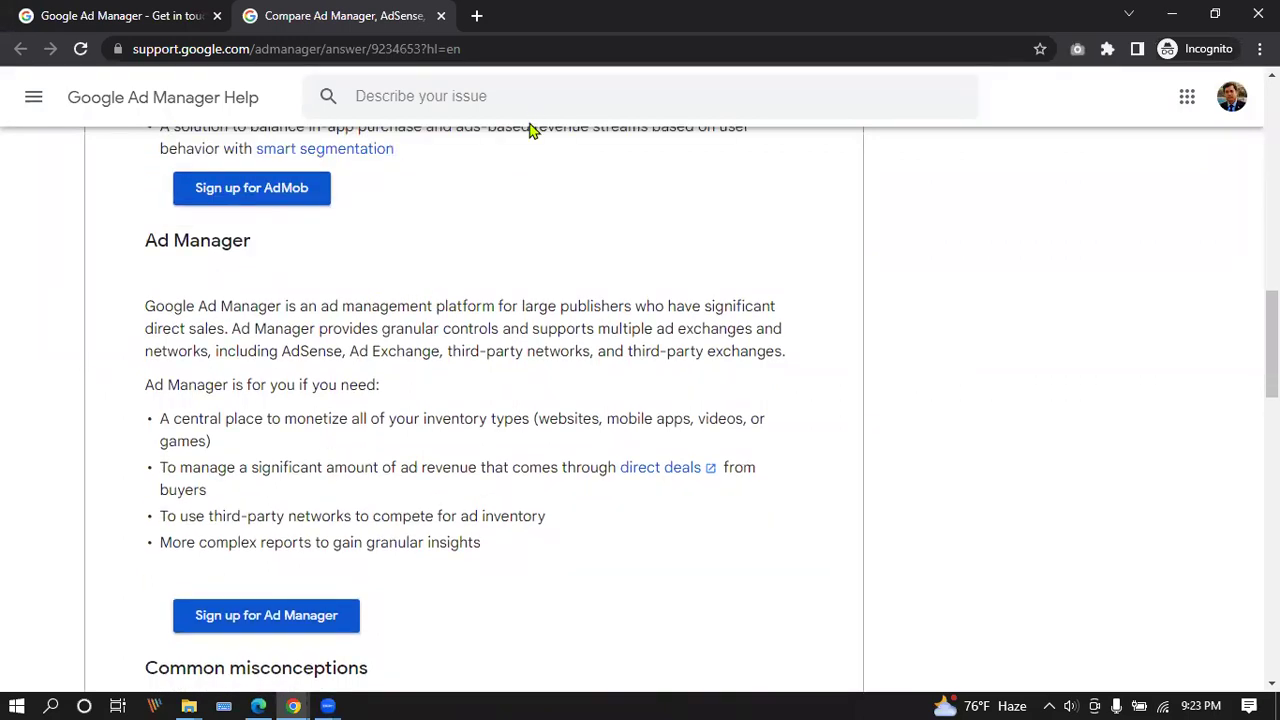
pyautogui.scroll(6, 326, 438)
pyautogui.scroll(9, 323, 438)
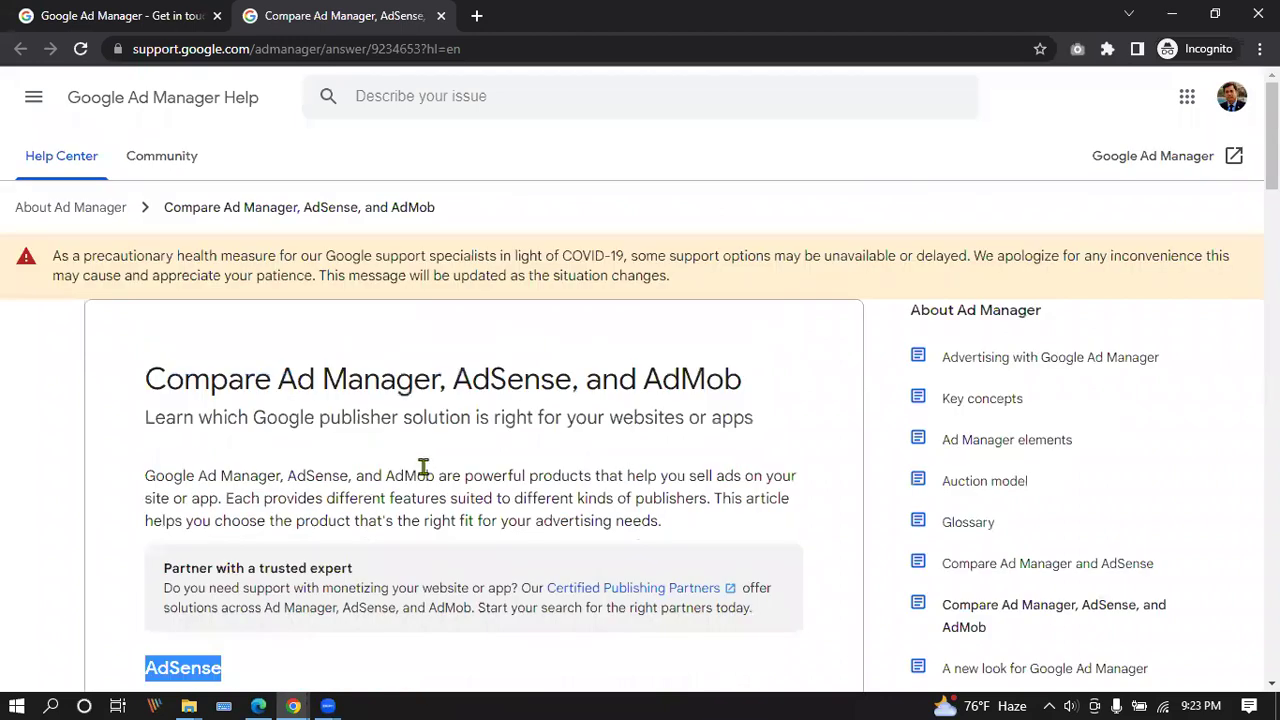
pyautogui.scroll(-18, 409, 250)
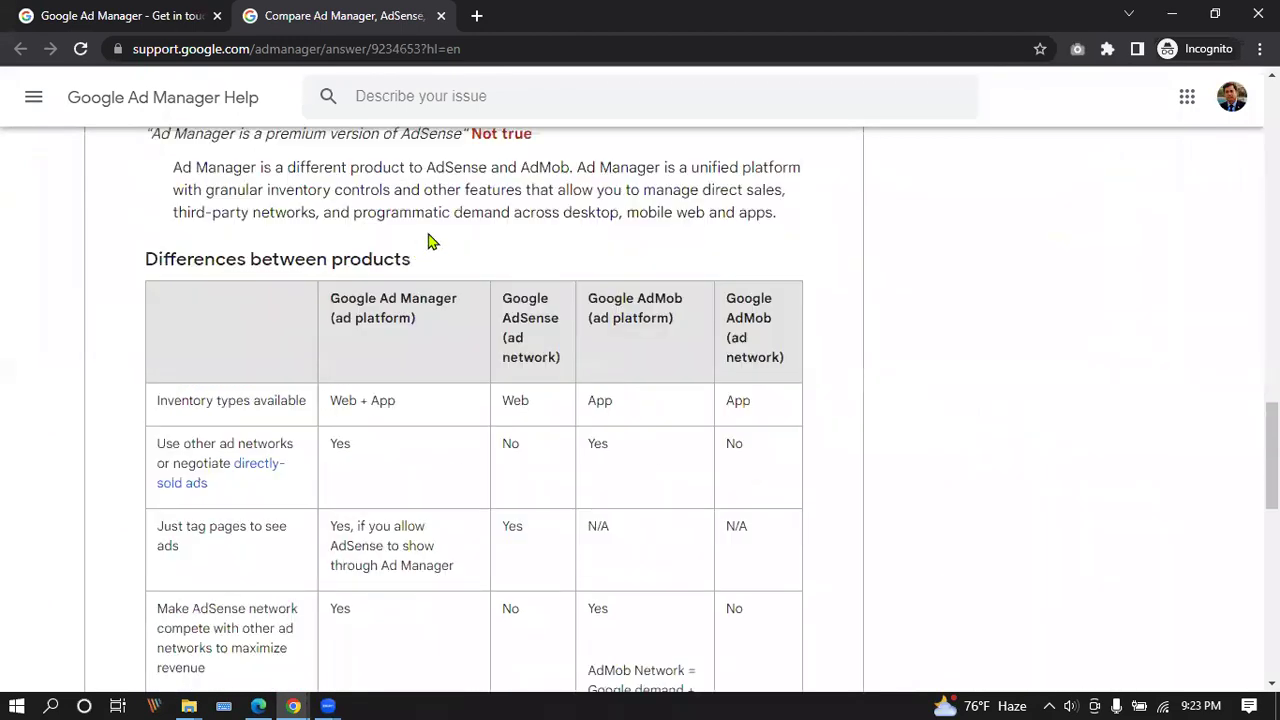
pyautogui.moveTo(146, 258); pyautogui.dragTo(418, 272)
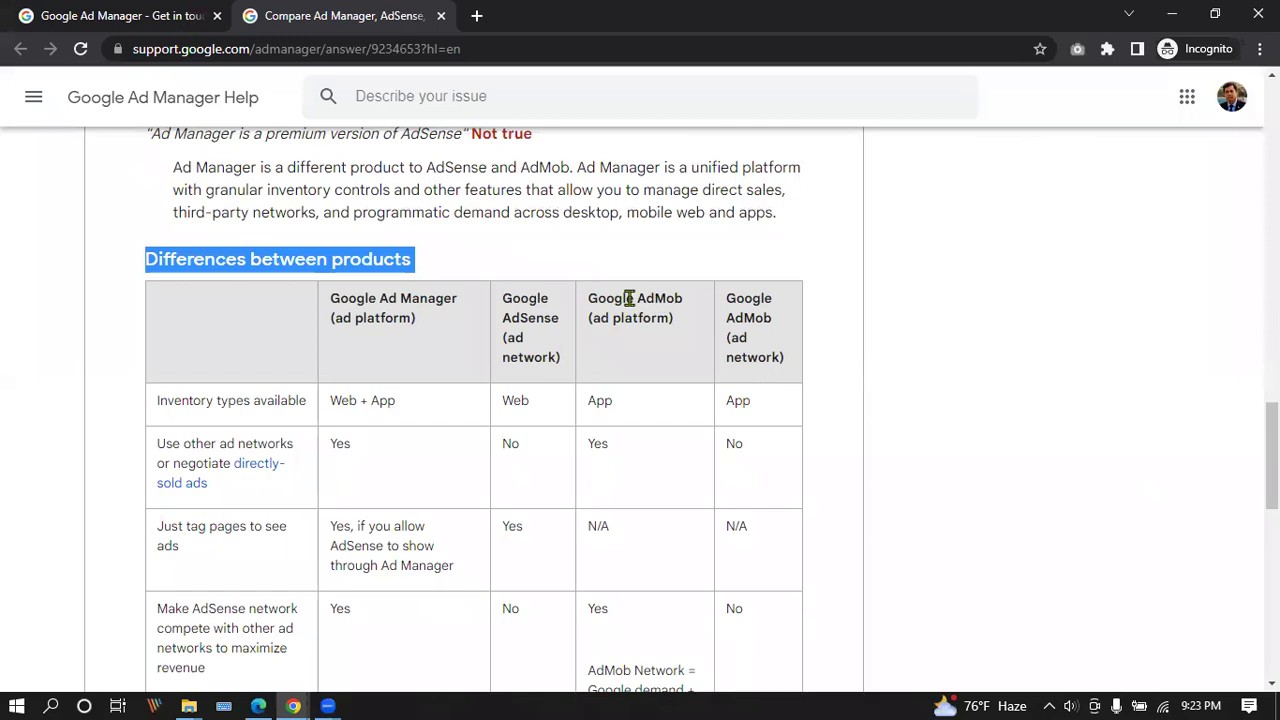
pyautogui.scroll(-2, 682, 285)
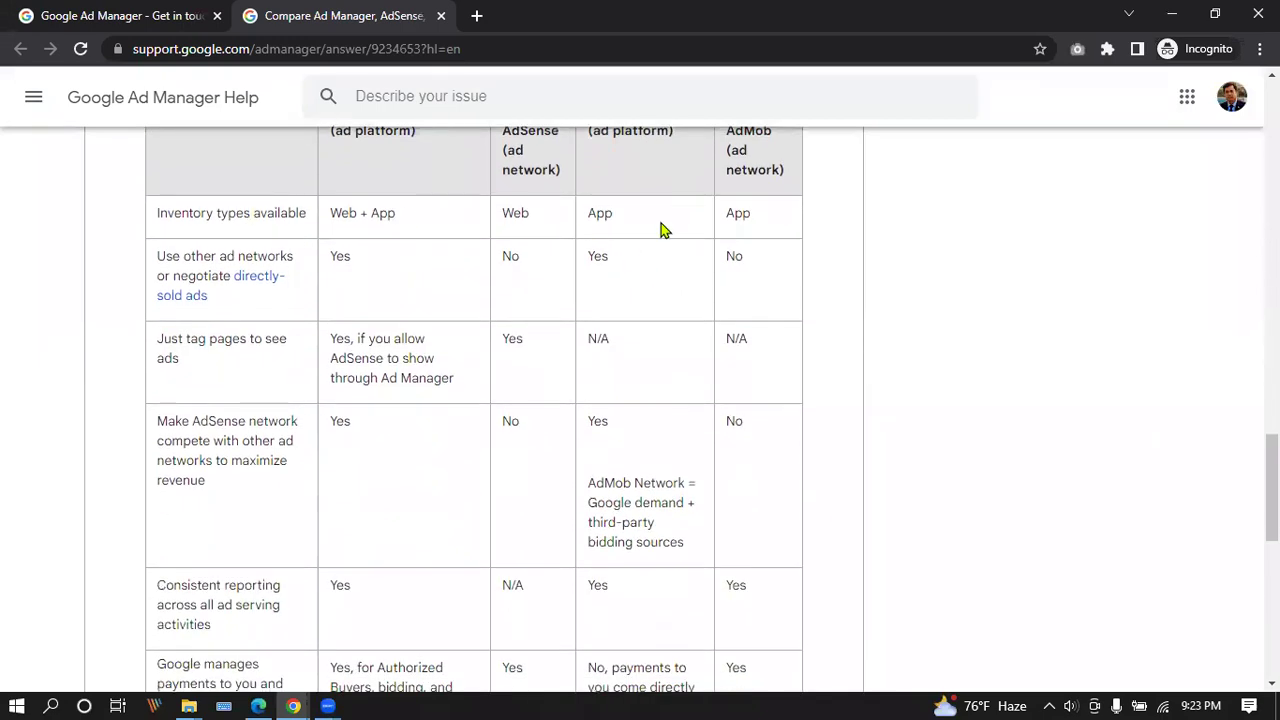
pyautogui.scroll(-8, 437, 306)
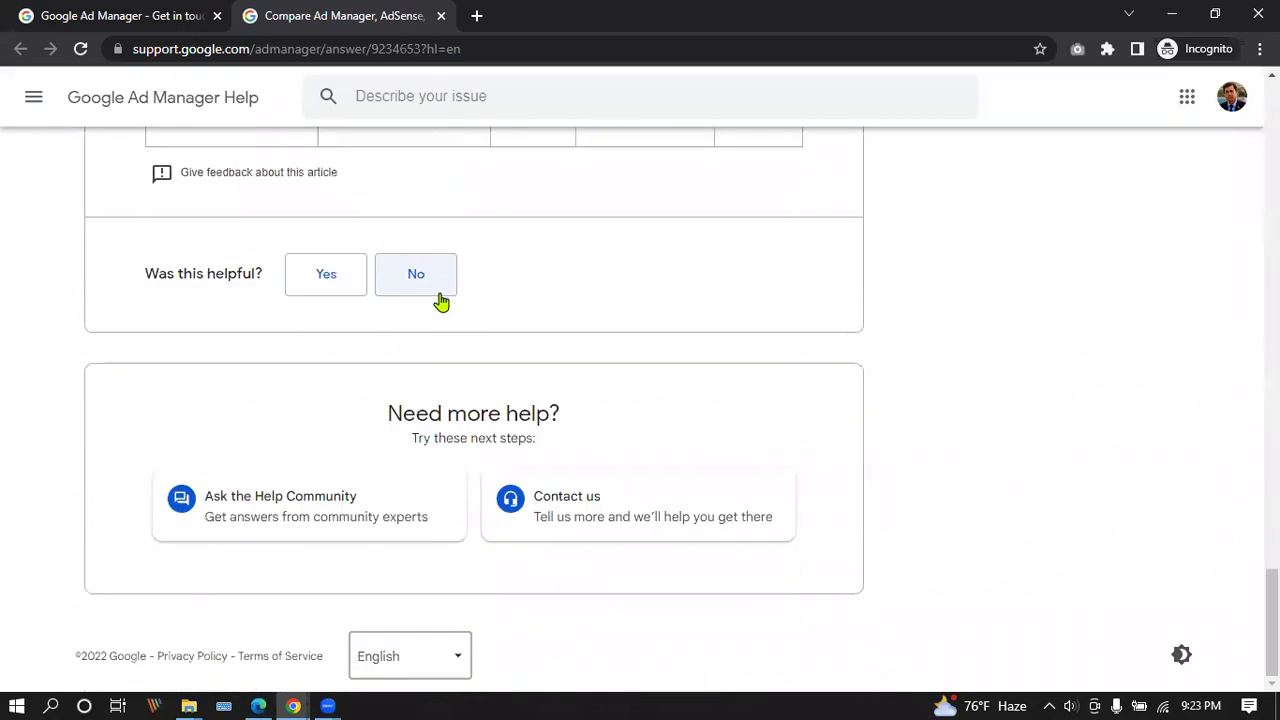
pyautogui.scroll(20, 462, 279)
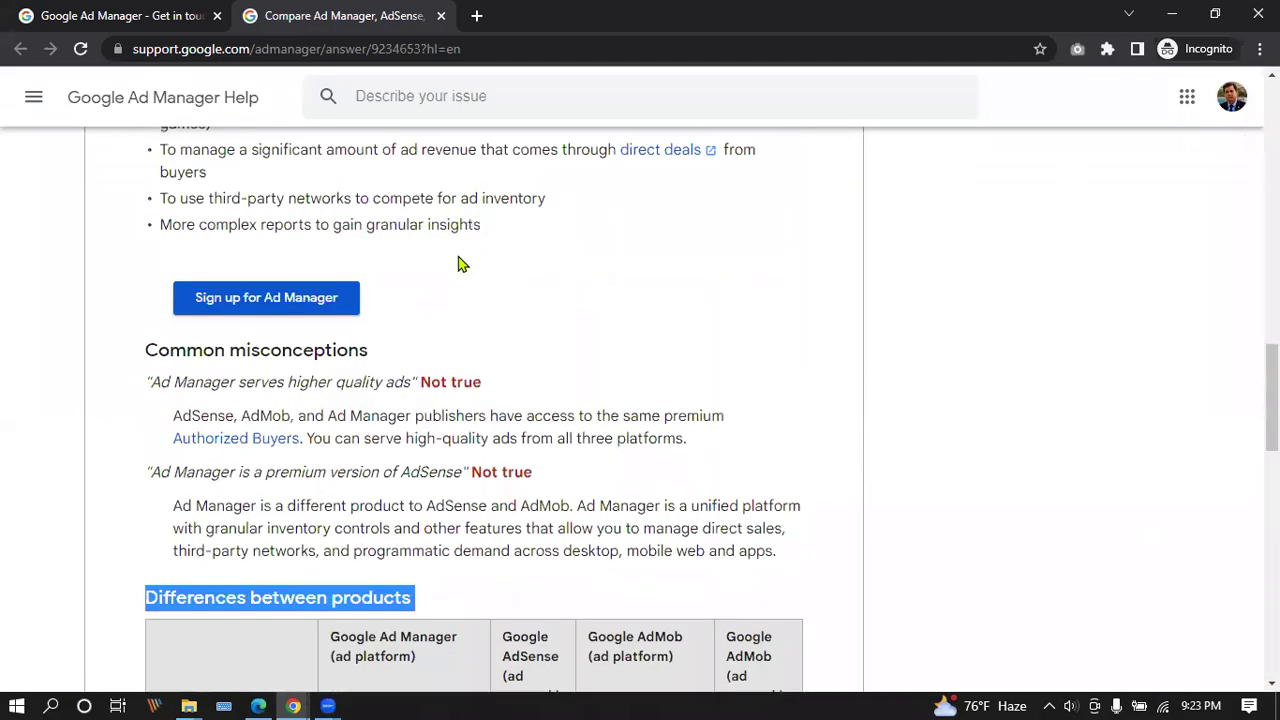
pyautogui.scroll(1, 464, 236)
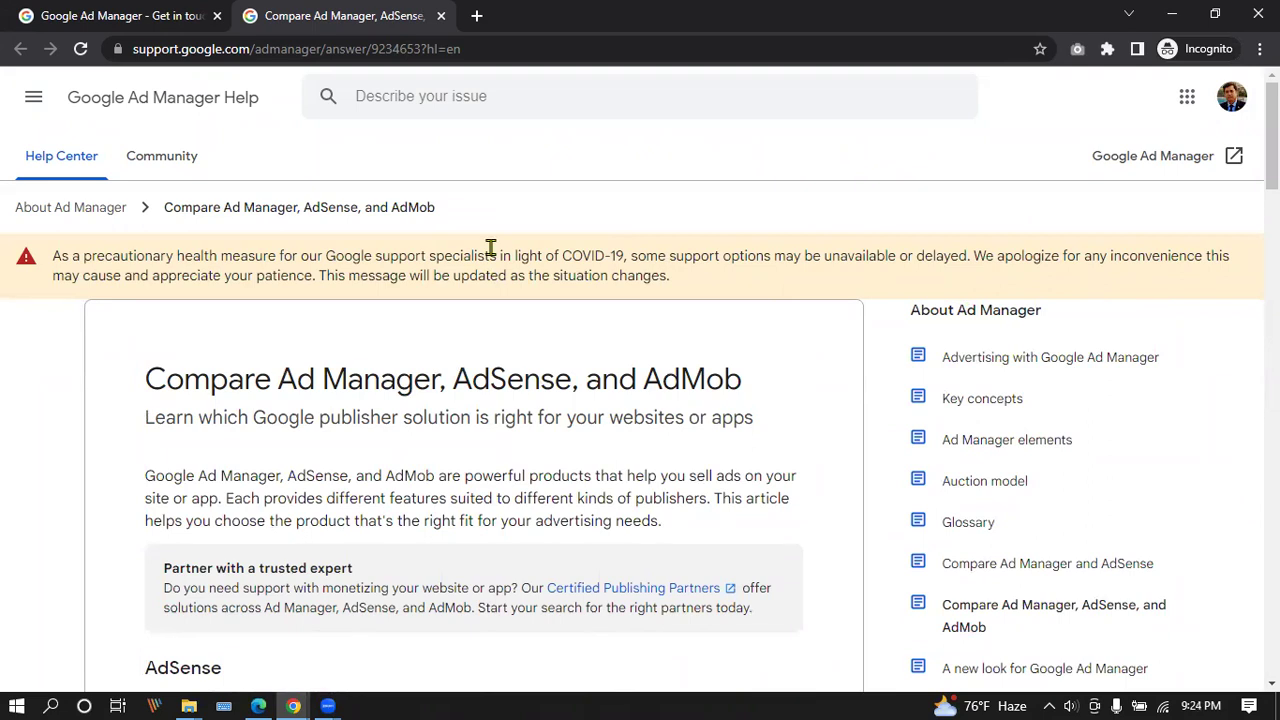
pyautogui.click(476, 17)
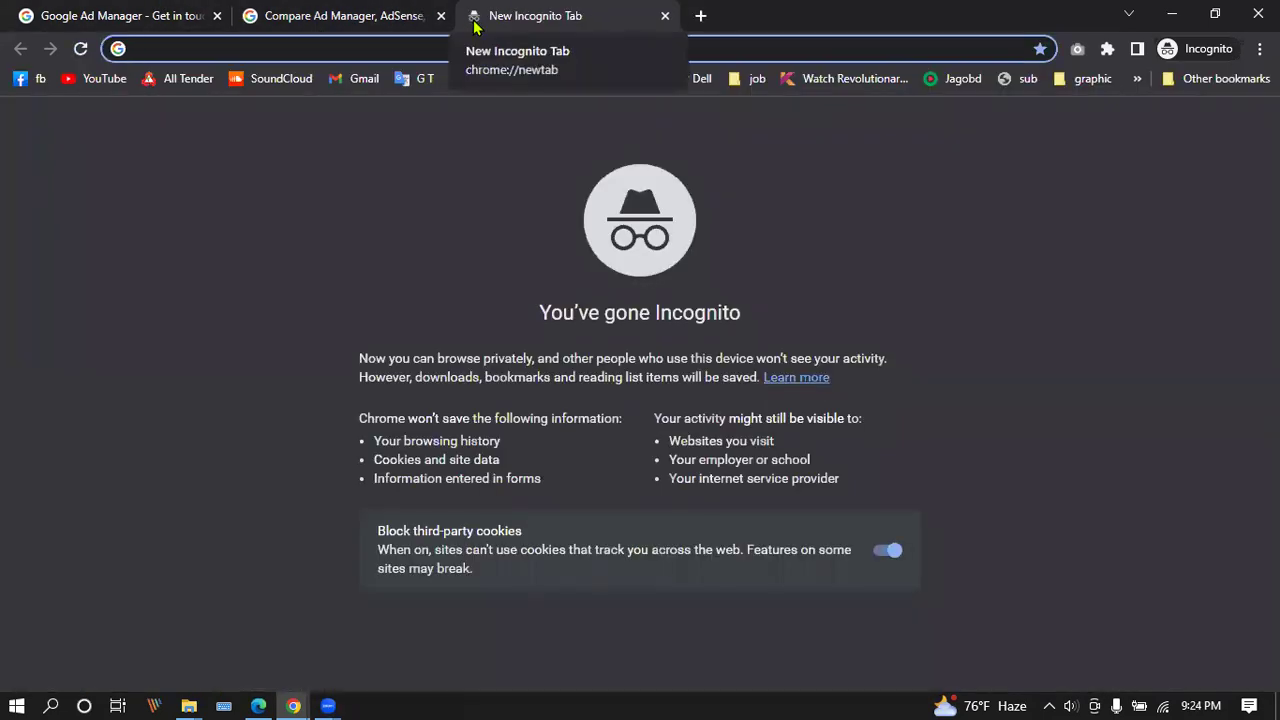
# Go to the Google Ads website at ads.google.com.
pyautogui.write('ads')
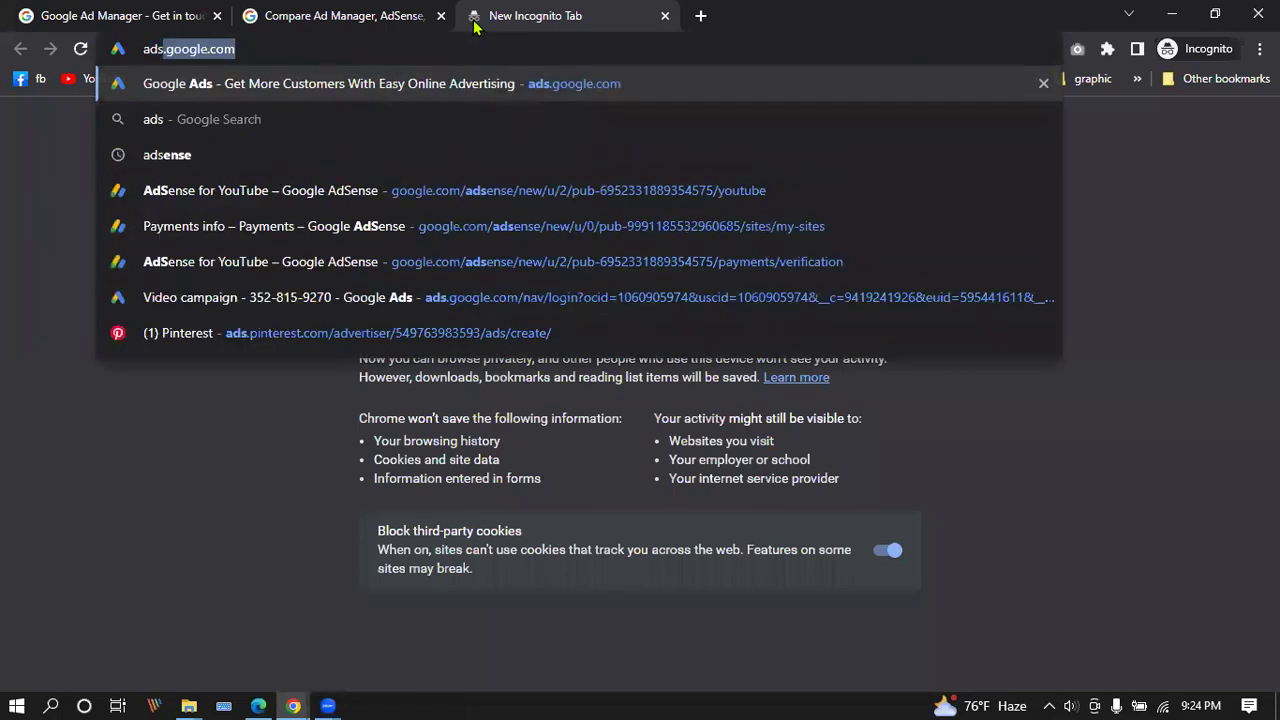
pyautogui.press('Right')
pyautogui.press('Return')
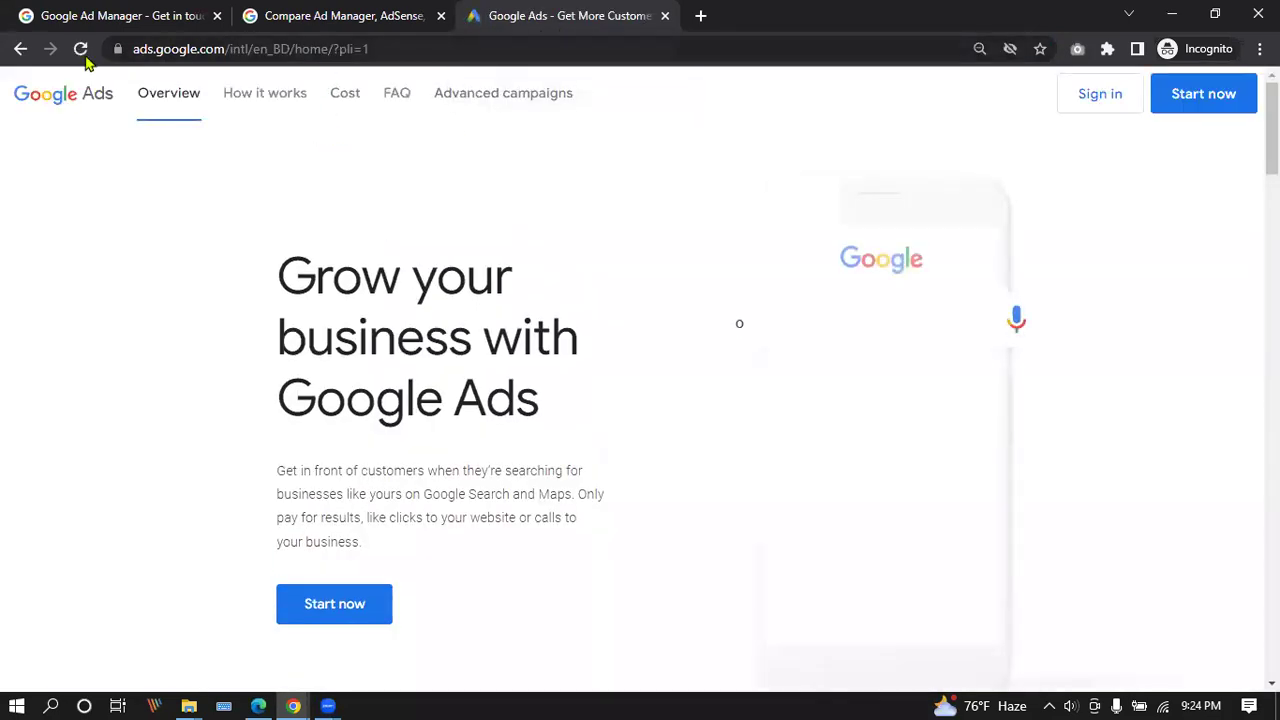
# Start a new campaign and review the Business Profile step using the 'grow n excel' profile.
pyautogui.click(1205, 98)
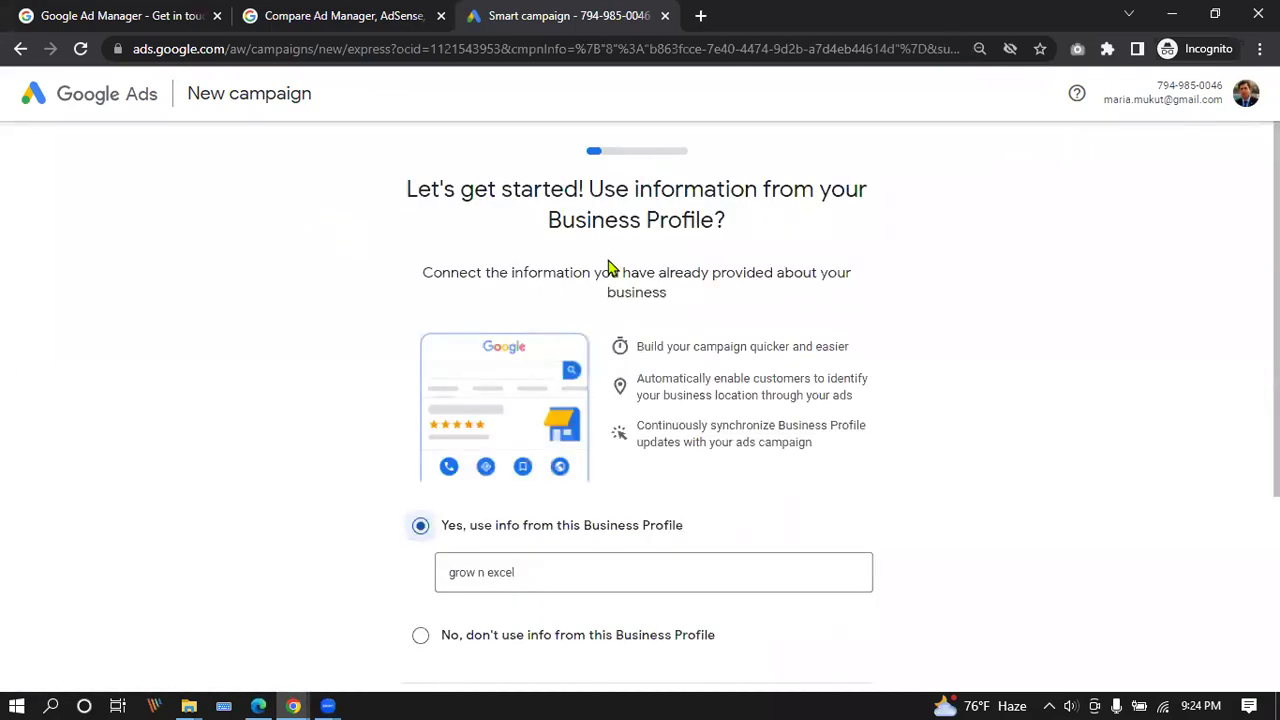
pyautogui.scroll(-3, 608, 268)
pyautogui.scroll(3, 563, 277)
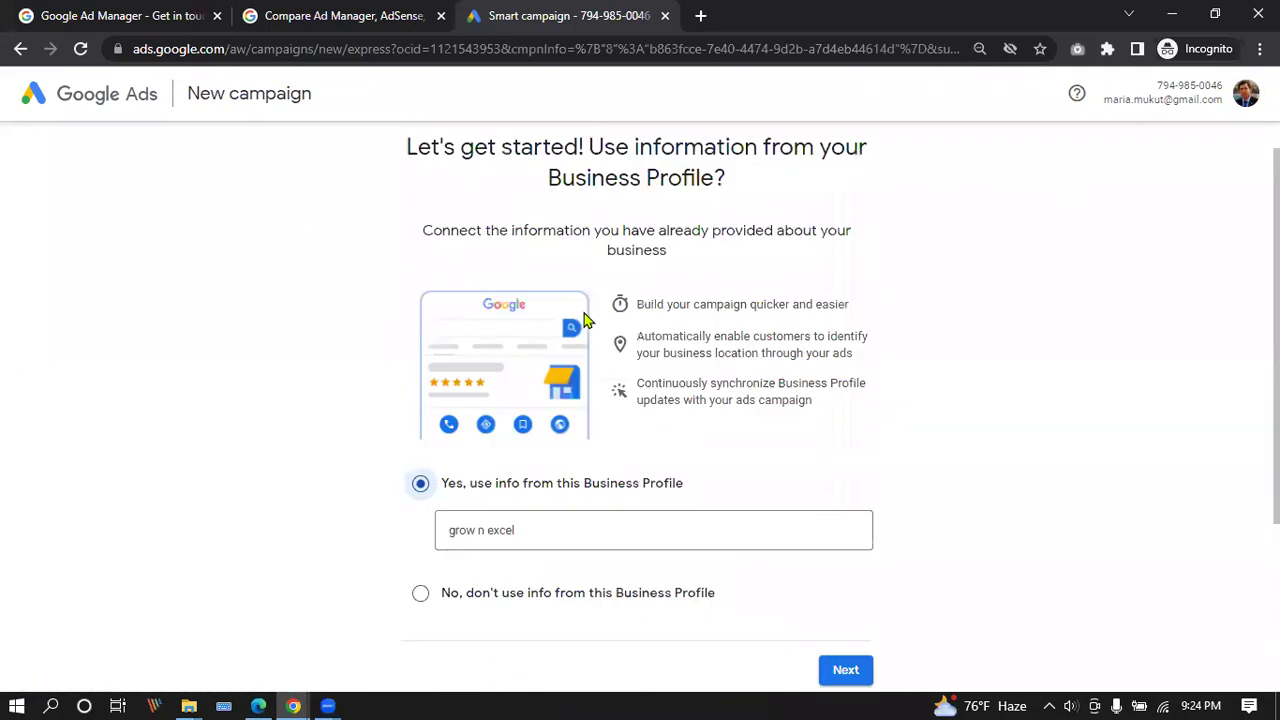
pyautogui.scroll(1, 586, 320)
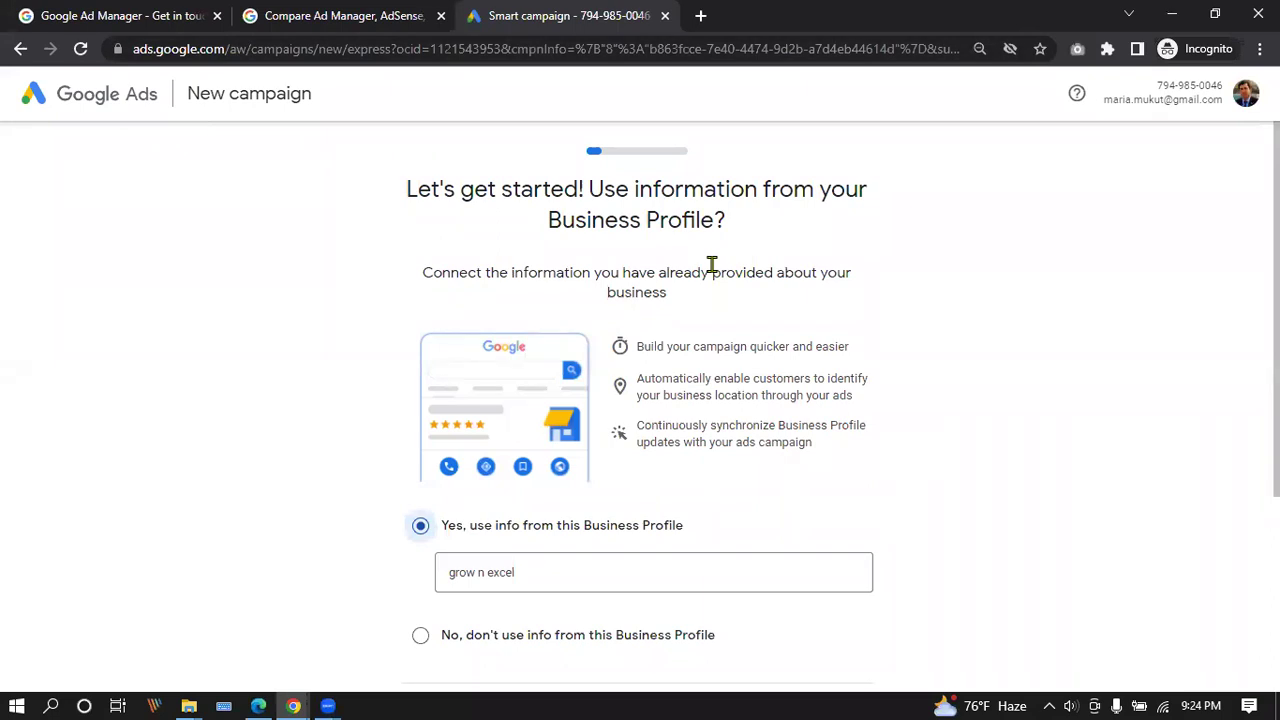
pyautogui.scroll(-3, 737, 262)
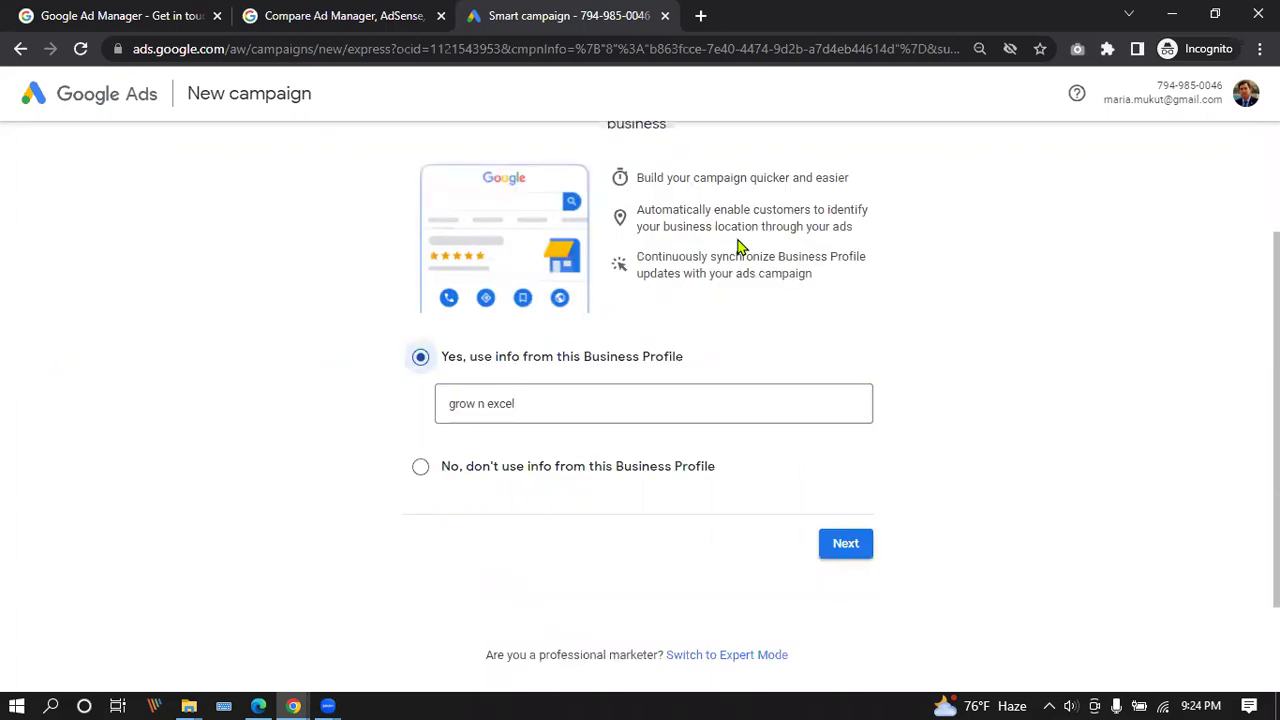
pyautogui.scroll(3, 737, 247)
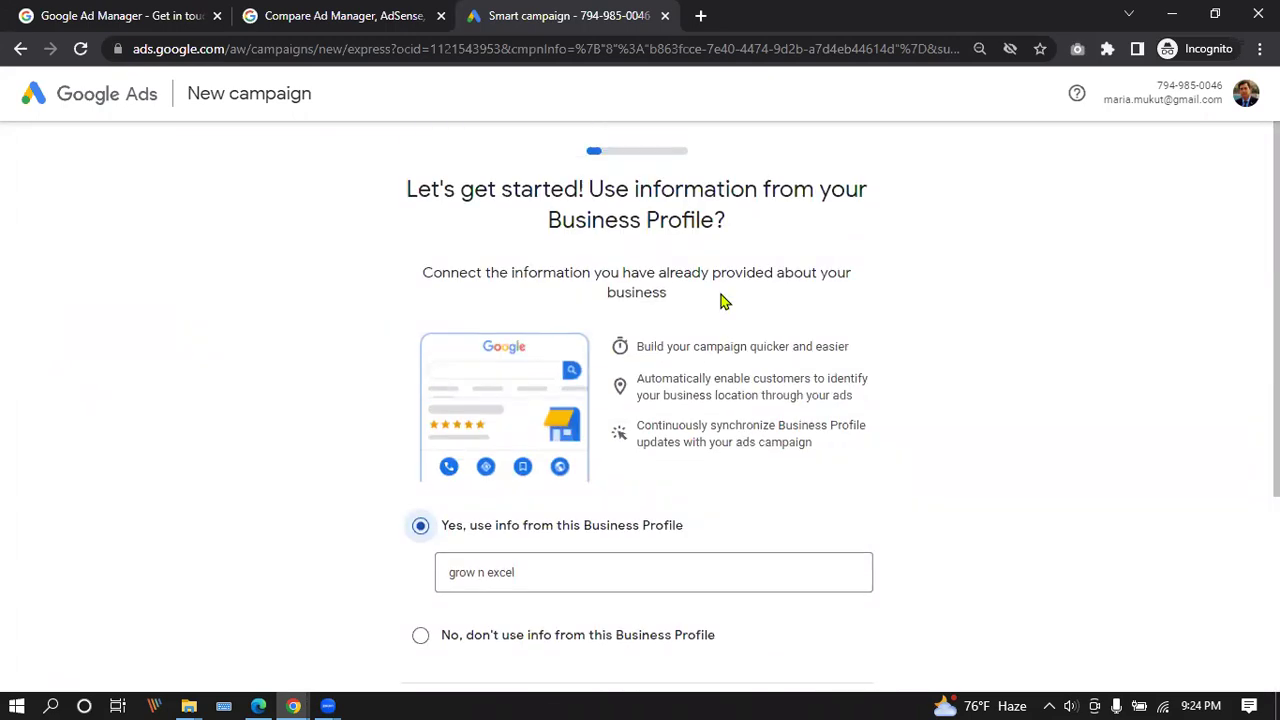
pyautogui.scroll(-3, 721, 292)
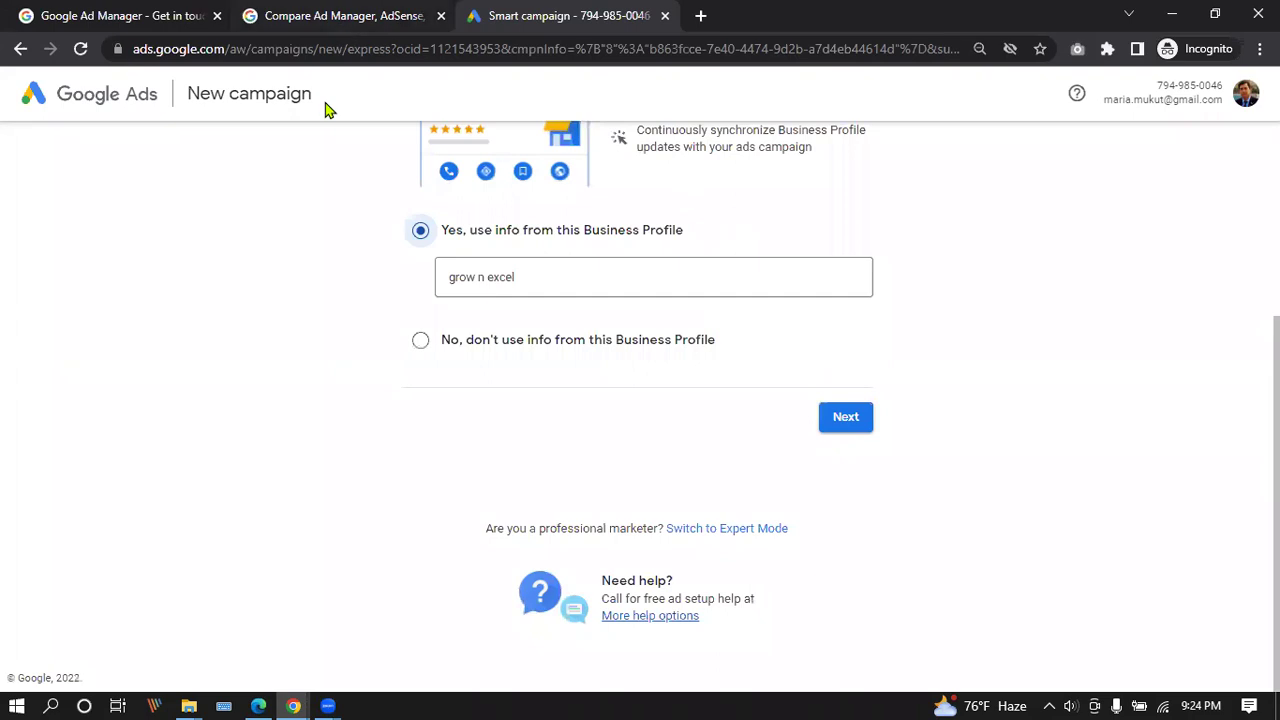
pyautogui.scroll(1, 740, 420)
pyautogui.scroll(-3, 675, 212)
pyautogui.click(849, 417)
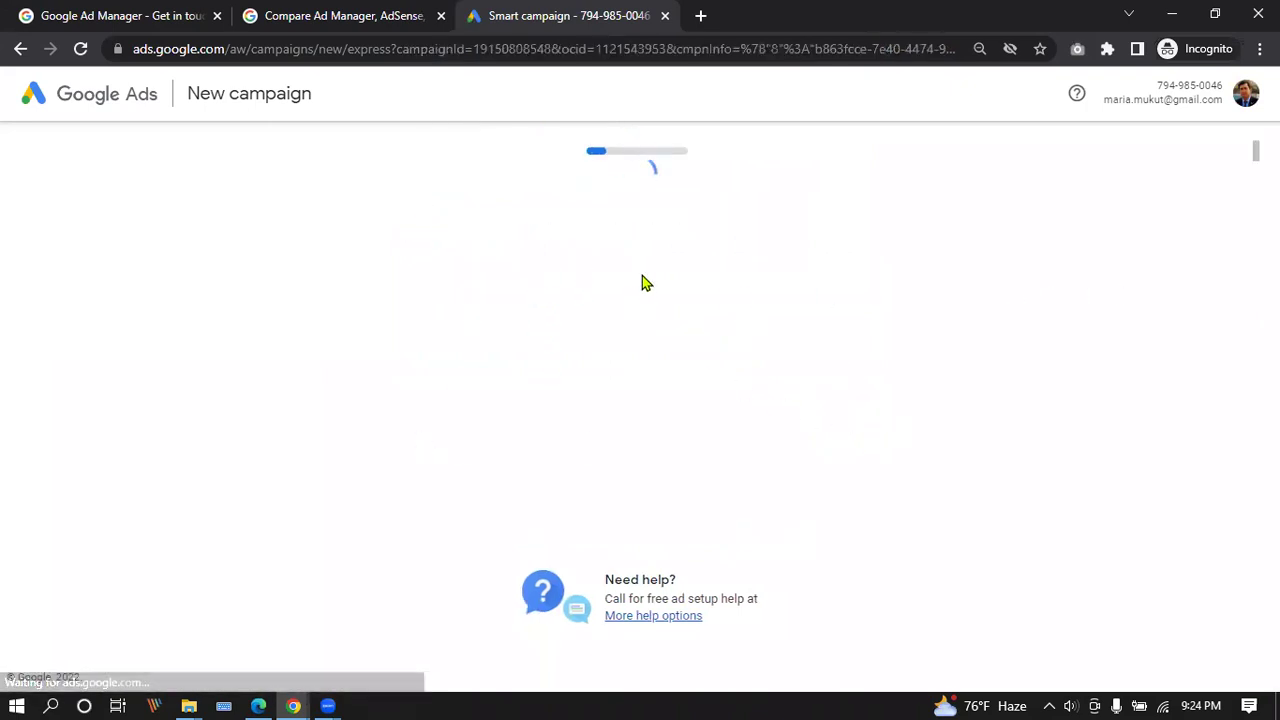
pyautogui.moveTo(189, 94); pyautogui.dragTo(400, 106)
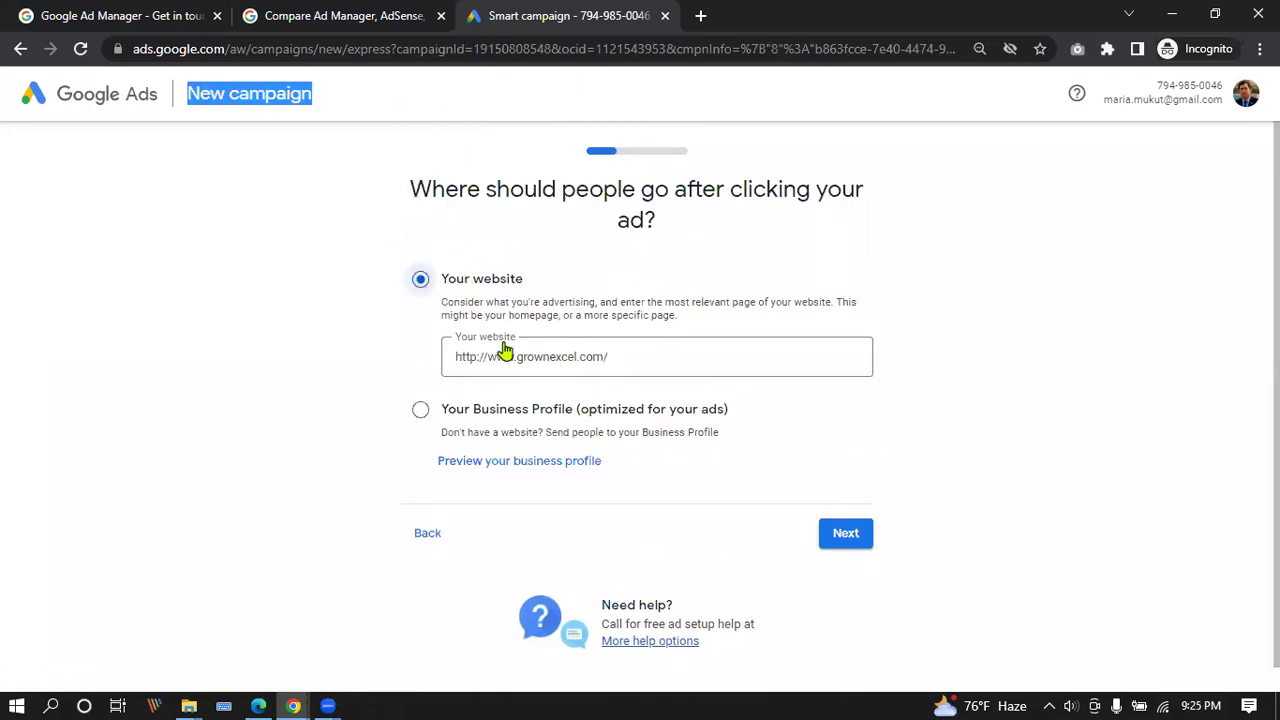
pyautogui.click(545, 356)
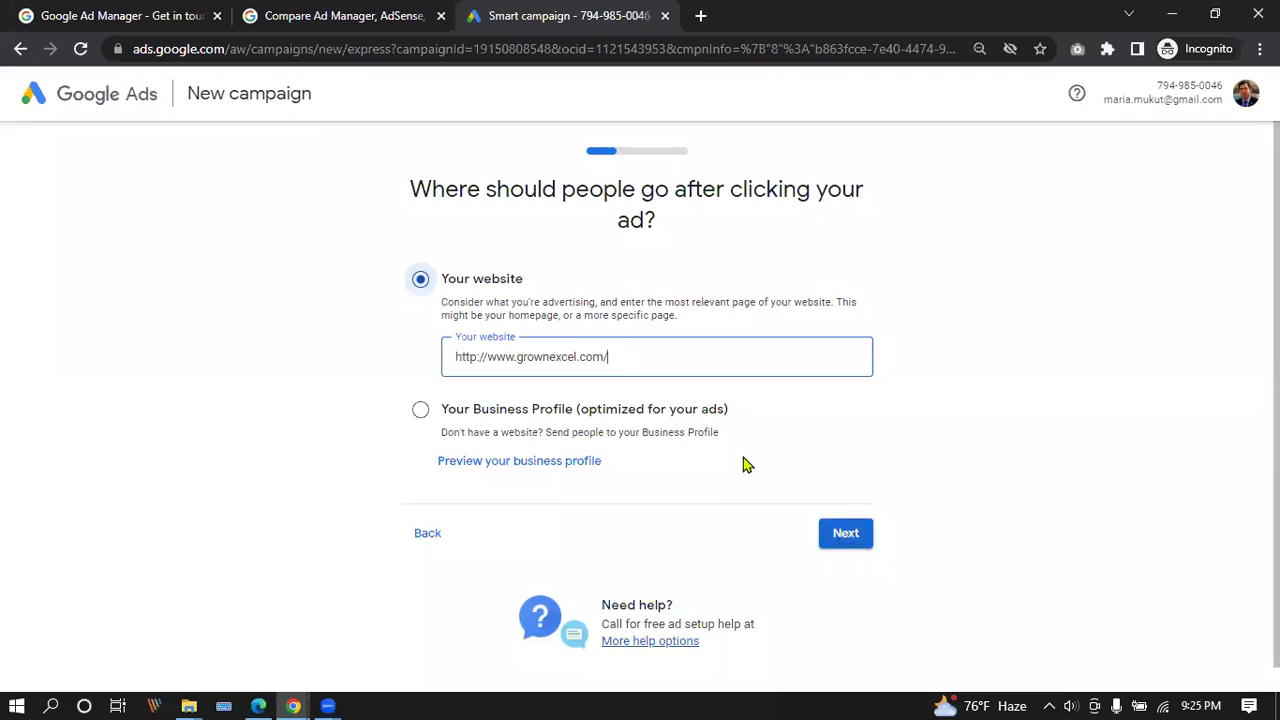
pyautogui.tripleClick(483, 351)
pyautogui.press('BackSpace')
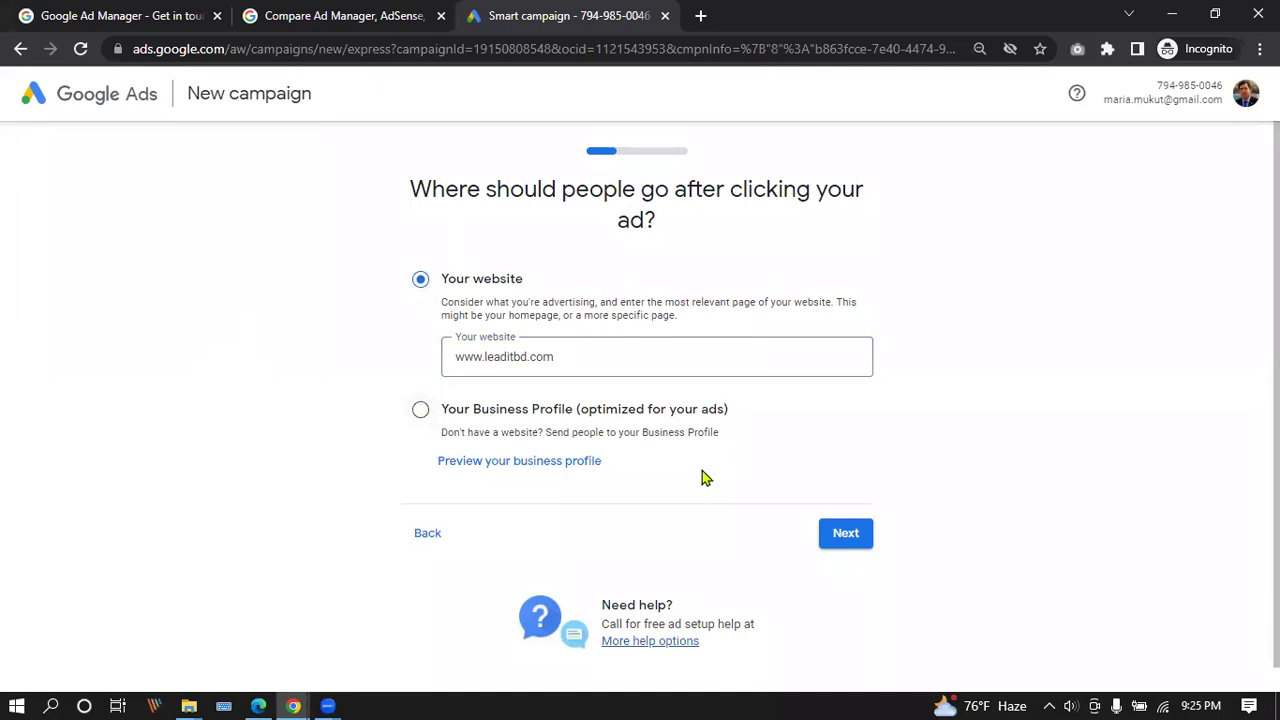
pyautogui.click(848, 540)
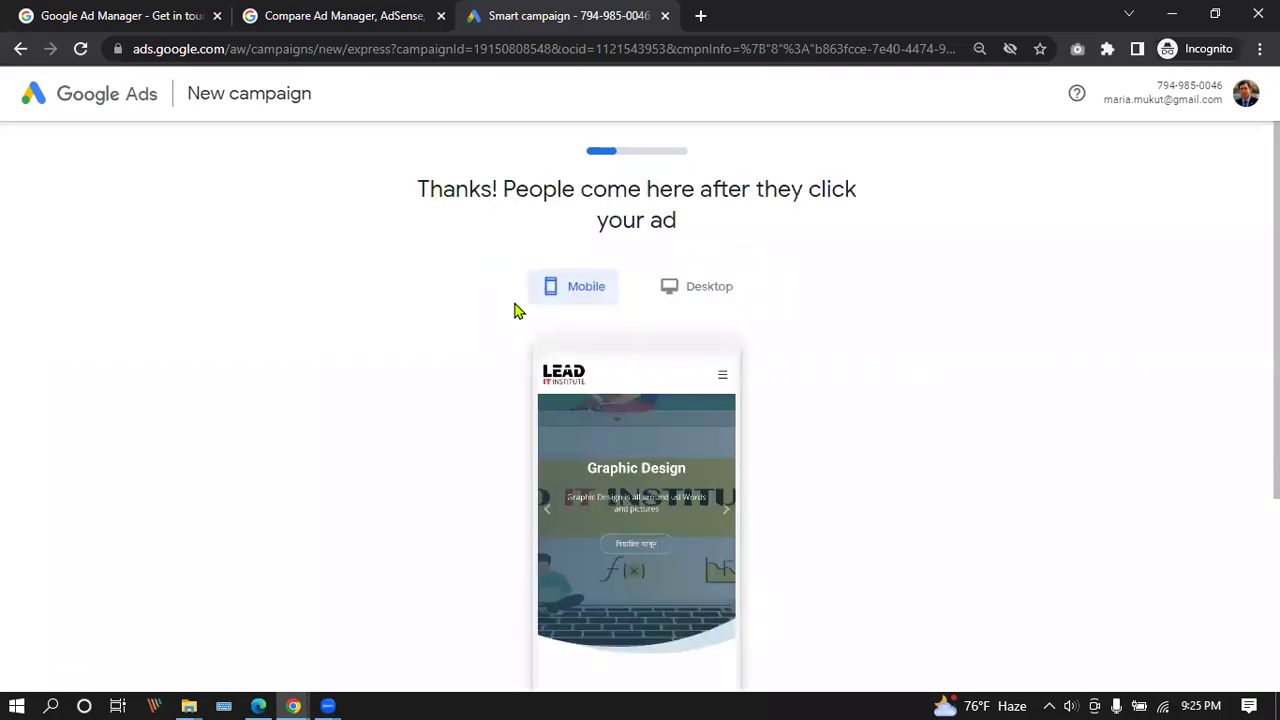
pyautogui.scroll(-3, 620, 294)
pyautogui.scroll(2, 620, 292)
pyautogui.scroll(-2, 619, 290)
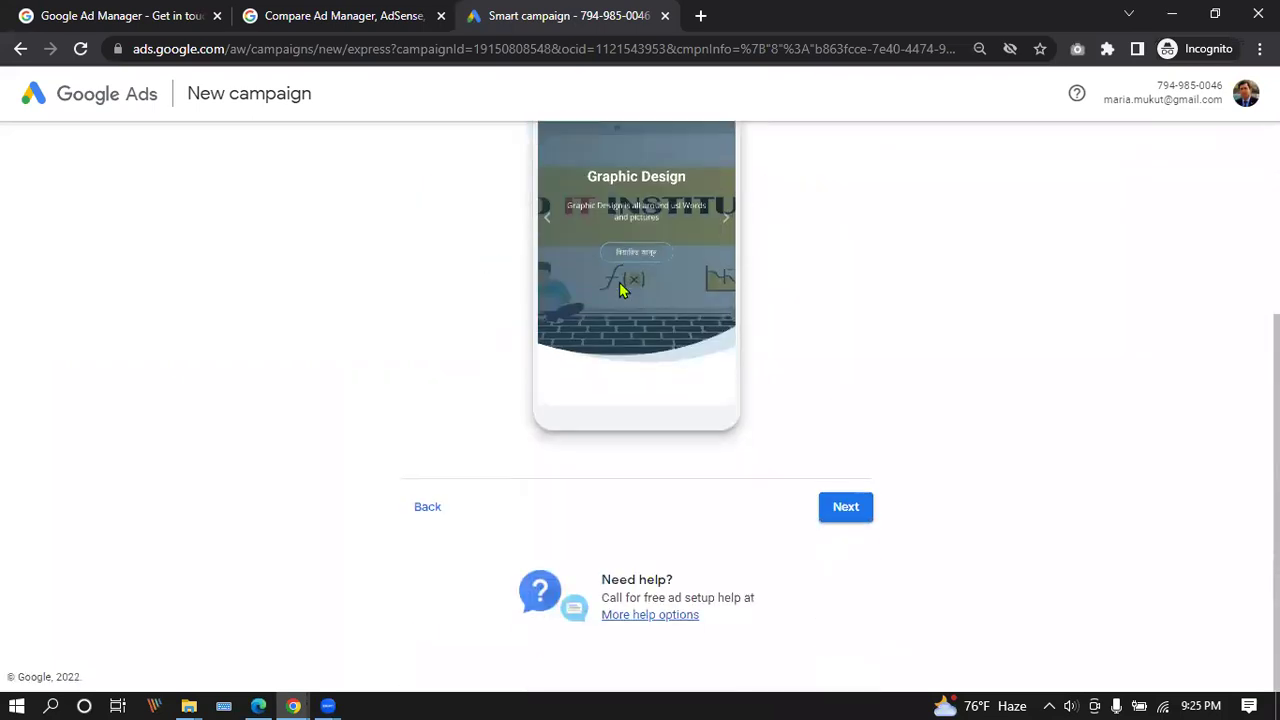
# Choose 'Get more views and engagement on YouTube' as the advertising goal and continue.
pyautogui.click(842, 512)
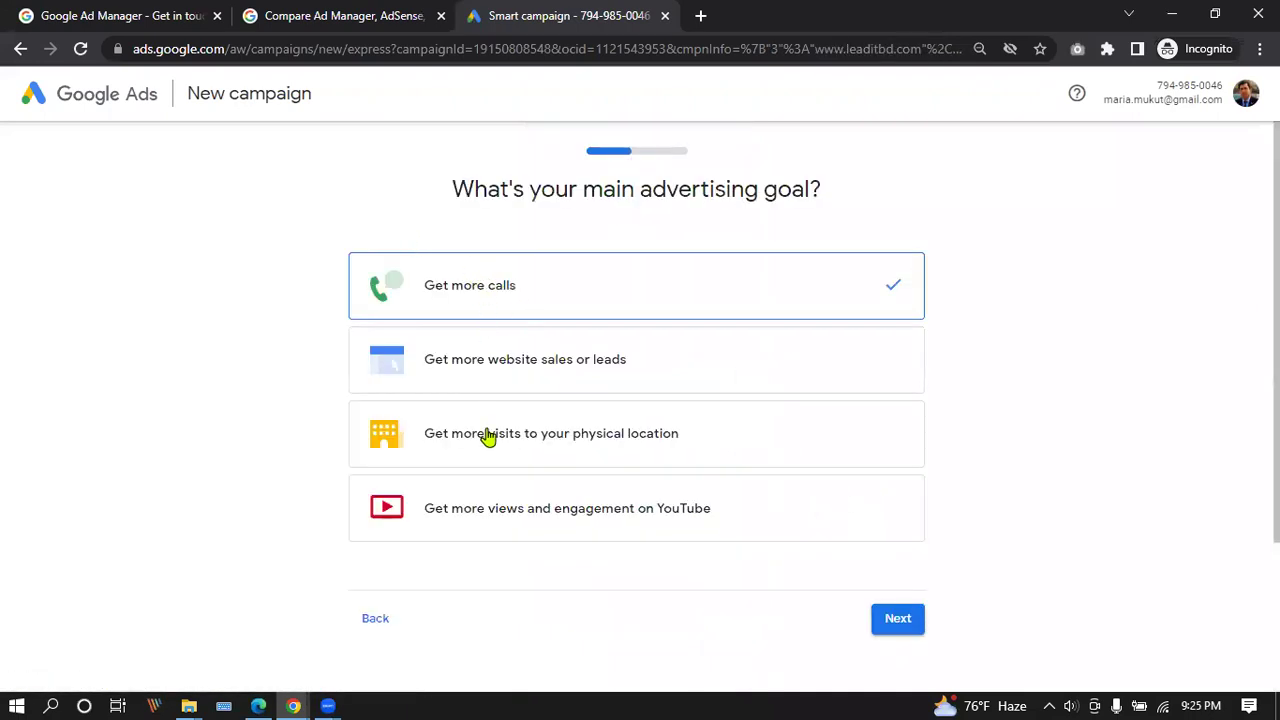
pyautogui.scroll(-2, 591, 317)
pyautogui.scroll(2, 600, 314)
pyautogui.scroll(-2, 620, 334)
pyautogui.scroll(2, 490, 240)
pyautogui.click(686, 510)
pyautogui.scroll(-2, 680, 434)
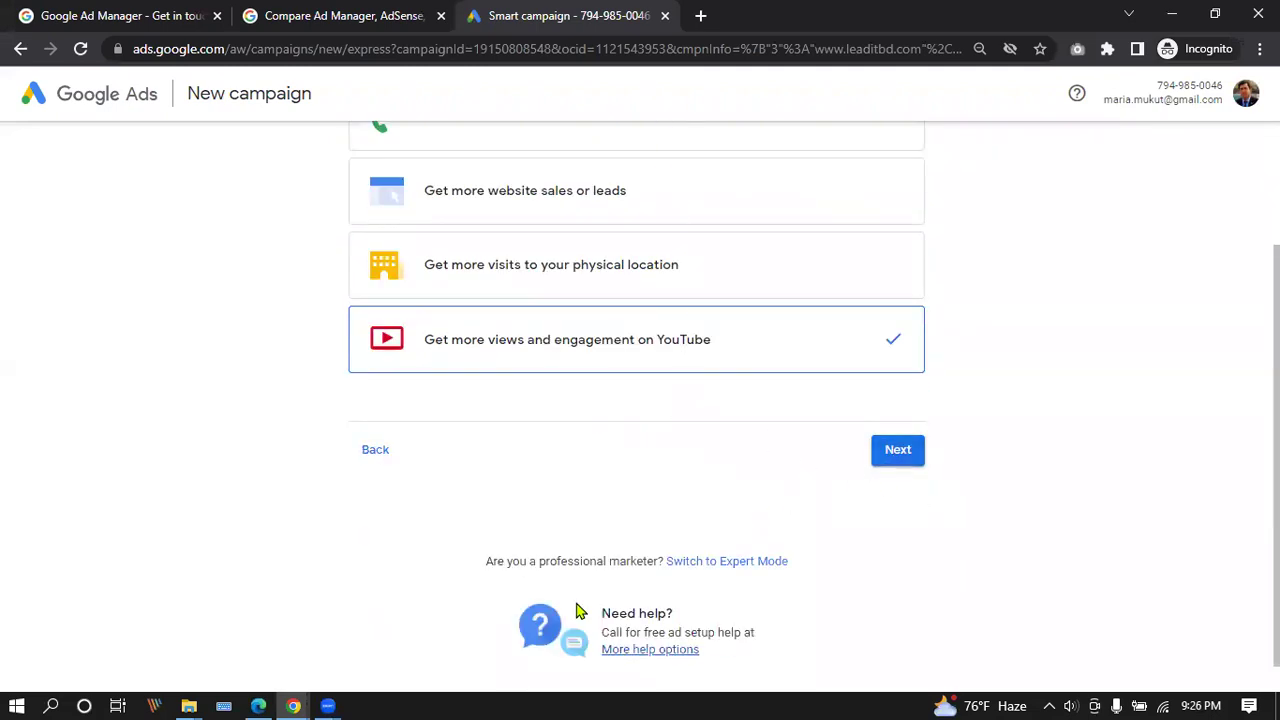
pyautogui.click(896, 452)
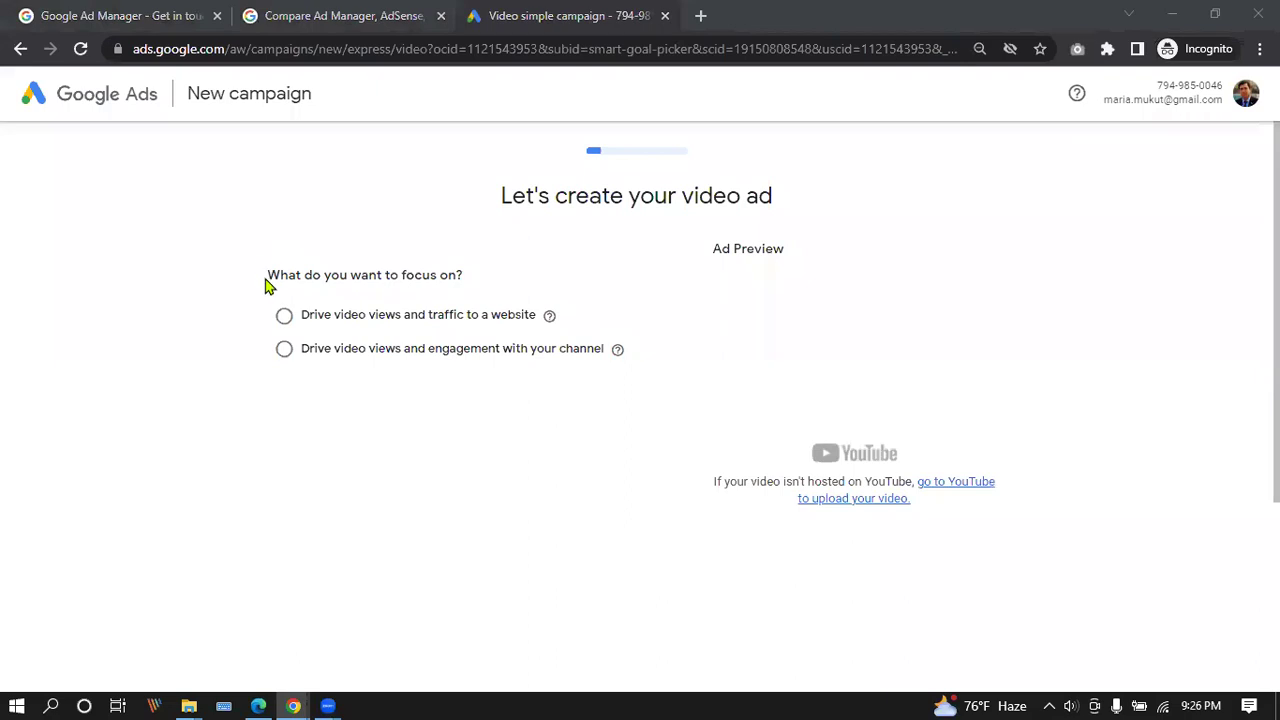
# Set the video ad's focus to 'Drive video views and traffic to a website'.
pyautogui.moveTo(267, 280); pyautogui.dragTo(467, 283)
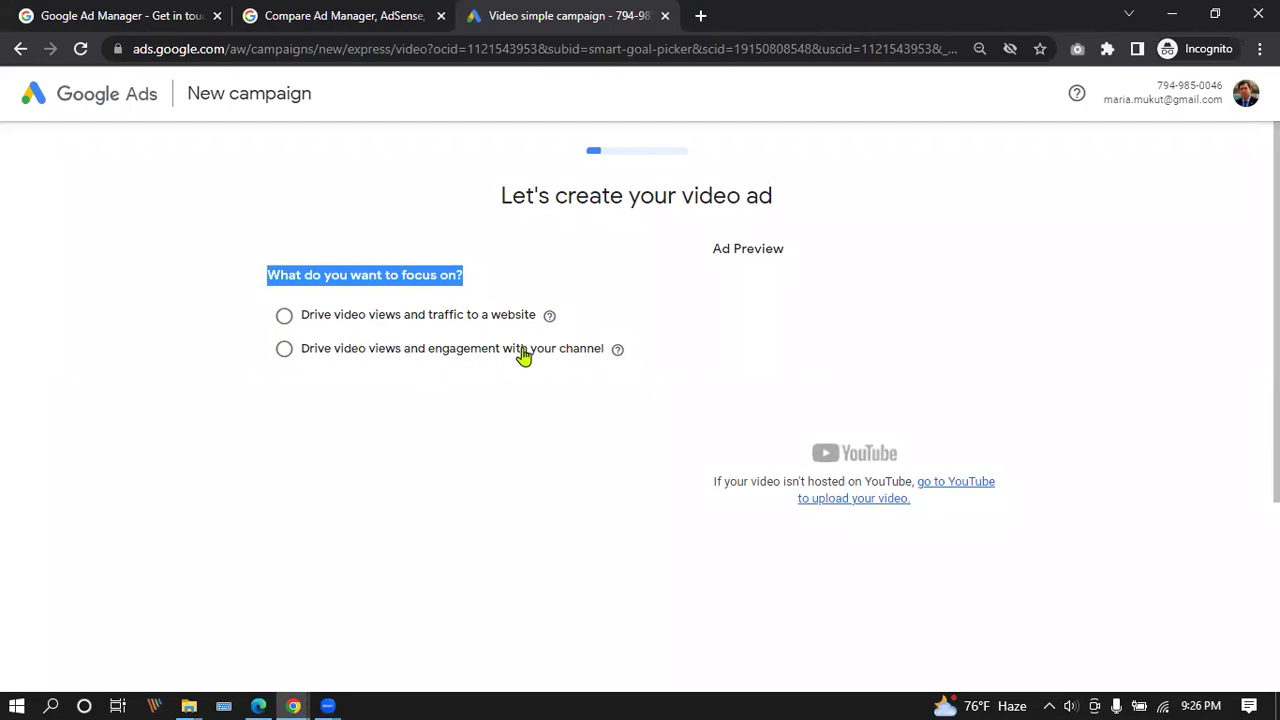
pyautogui.click(500, 318)
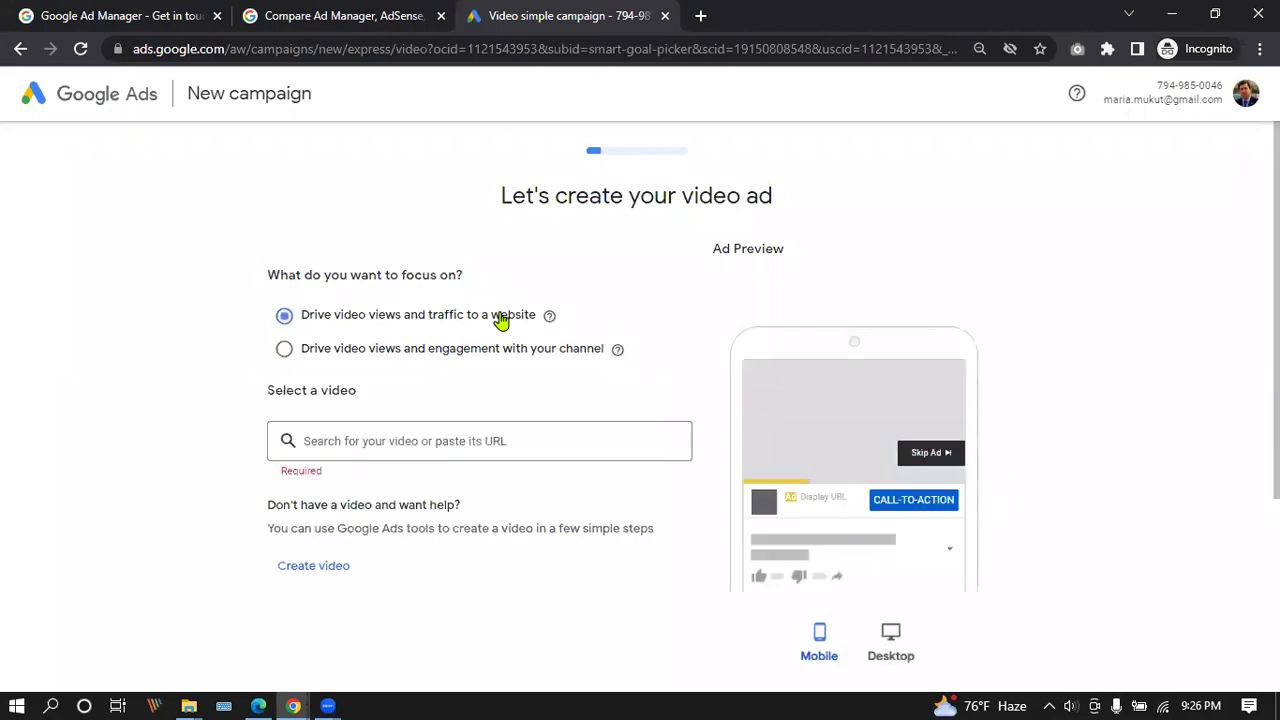
pyautogui.scroll(-1, 505, 301)
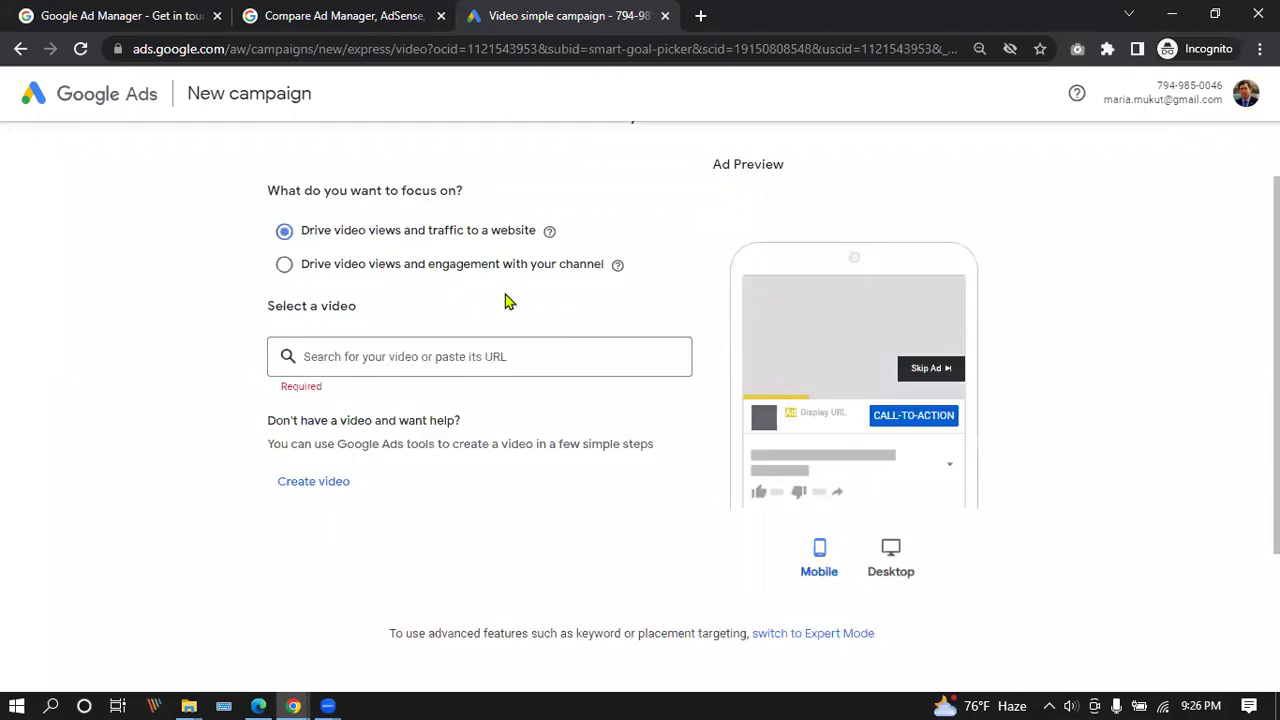
pyautogui.scroll(-1, 505, 301)
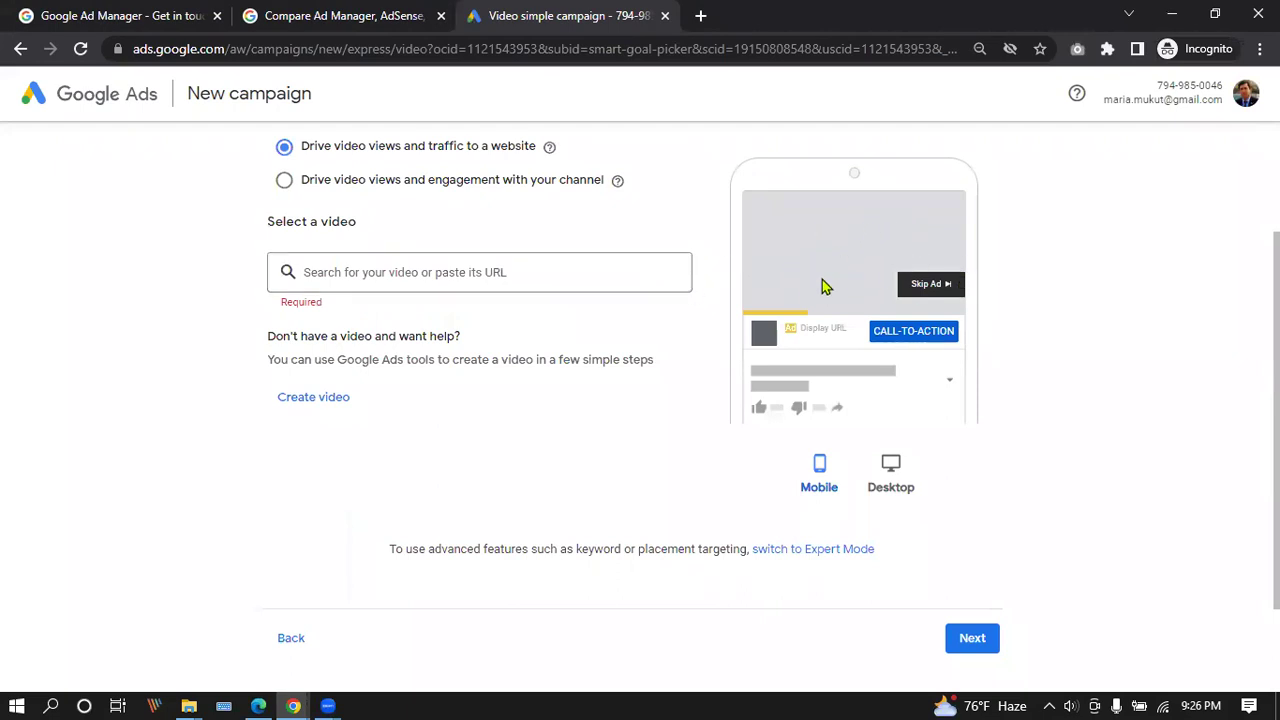
pyautogui.click(471, 276)
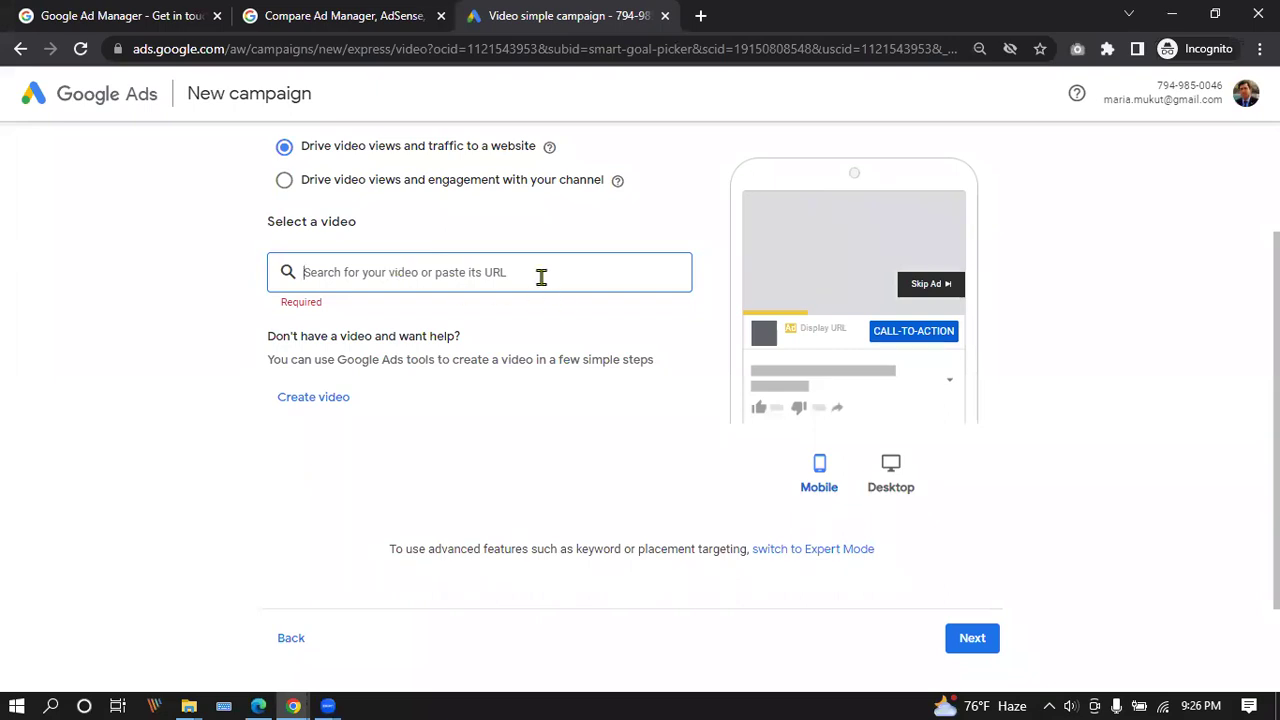
# In a new Chrome tab, open YouTube and the winter tops collection video.
pyautogui.click(259, 705)
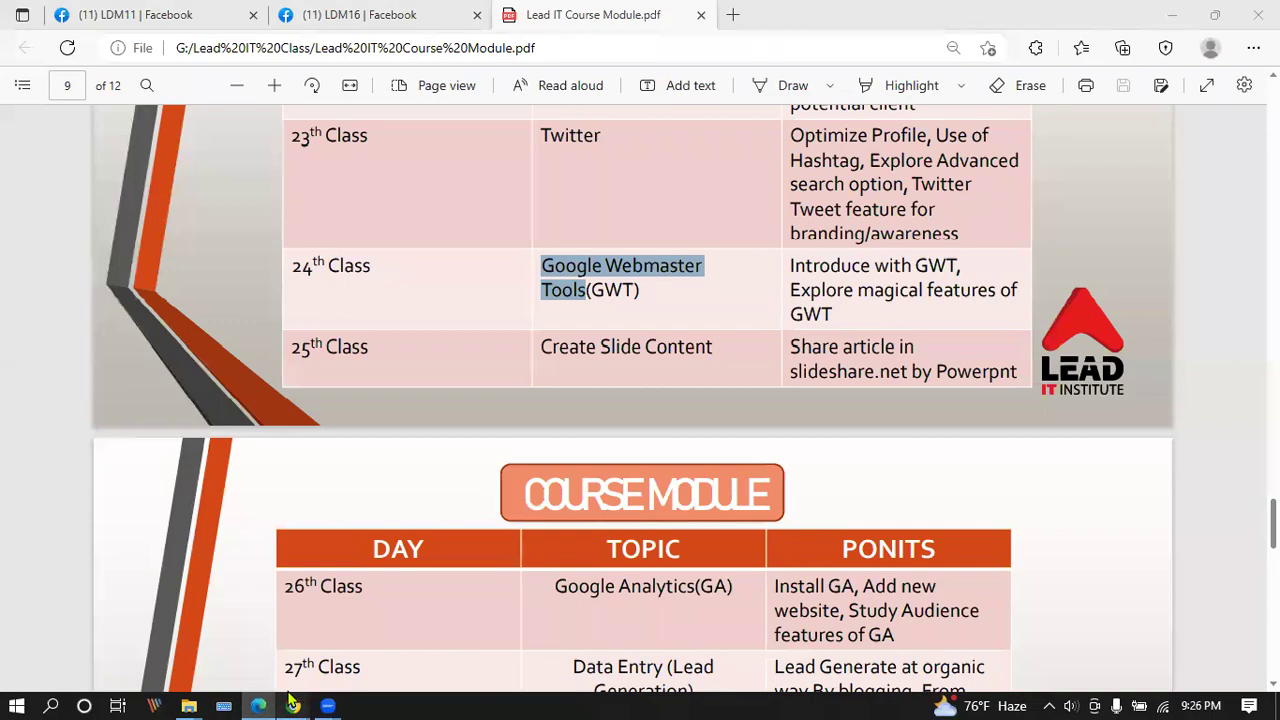
pyautogui.hotkey('alt', 'Tab')
pyautogui.click(695, 15)
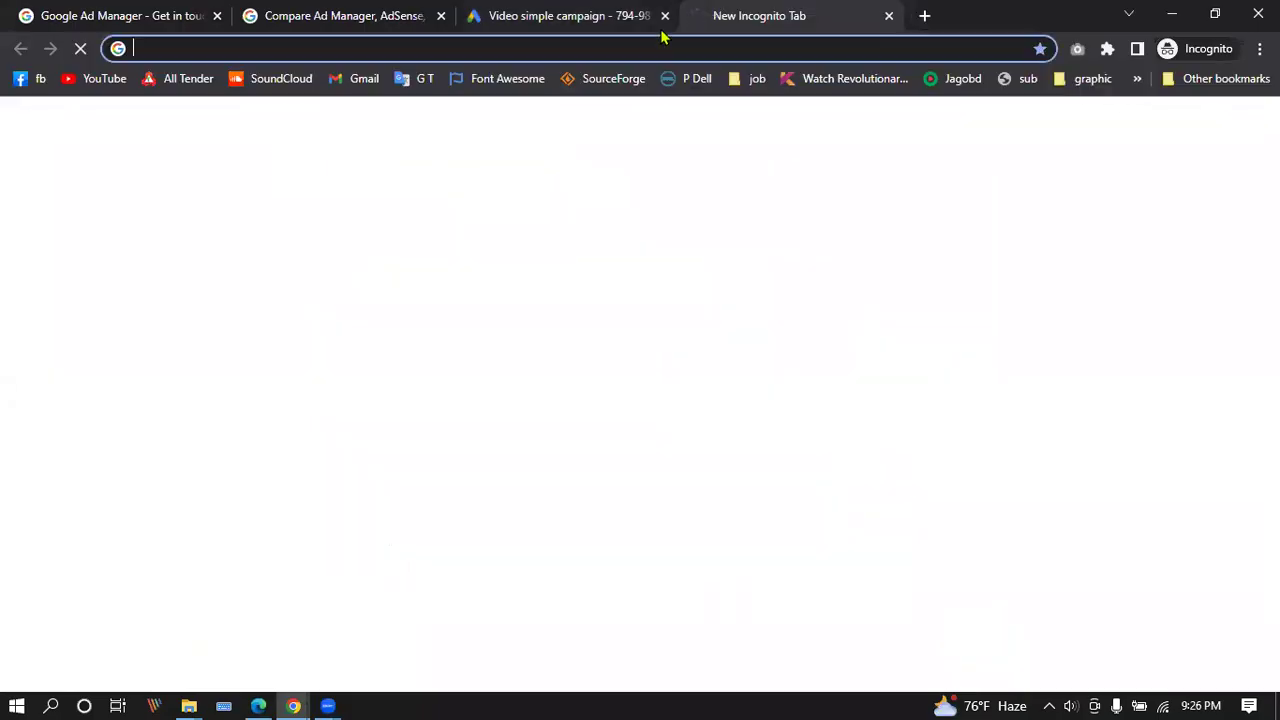
pyautogui.click(108, 79)
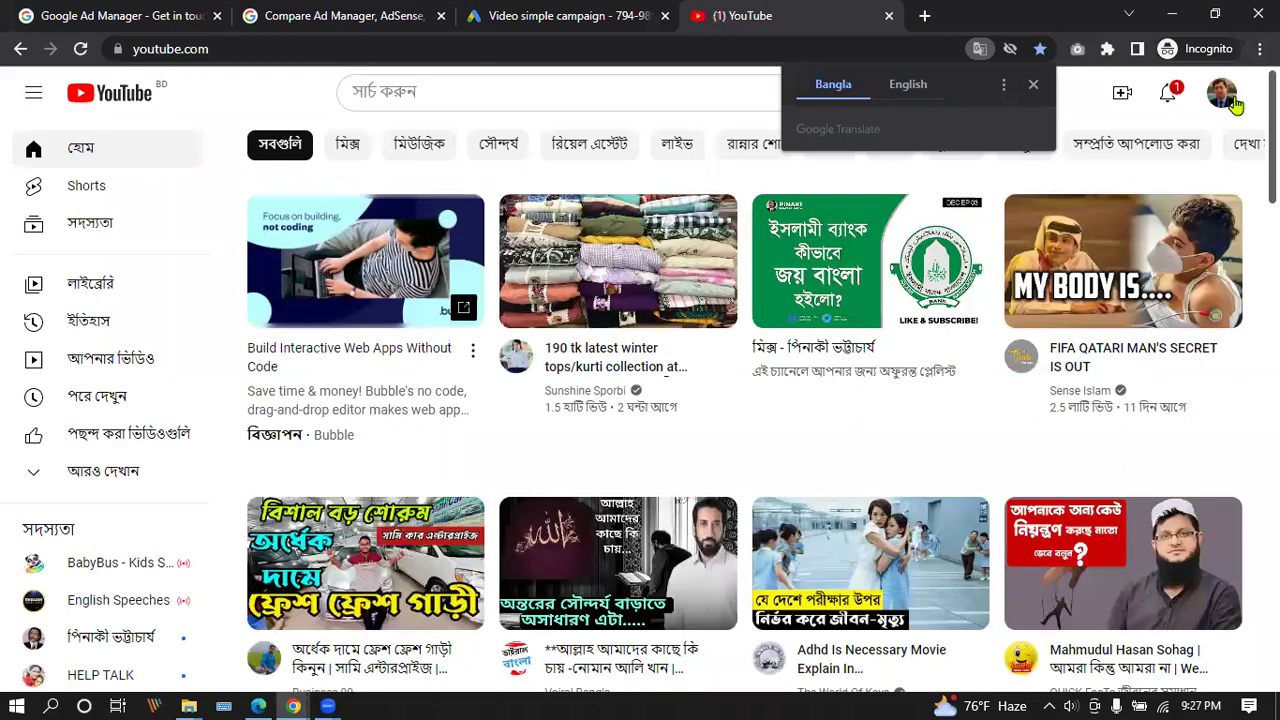
pyautogui.click(1237, 105)
pyautogui.click(1224, 96)
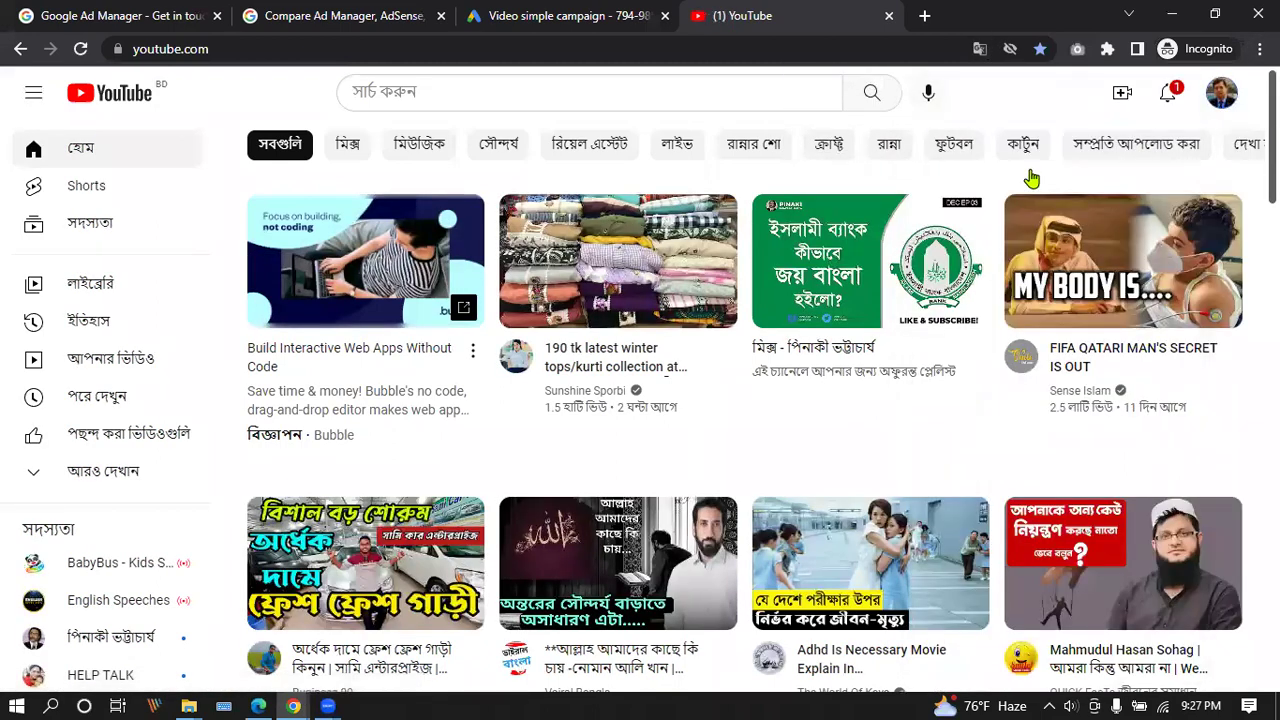
pyautogui.click(636, 230)
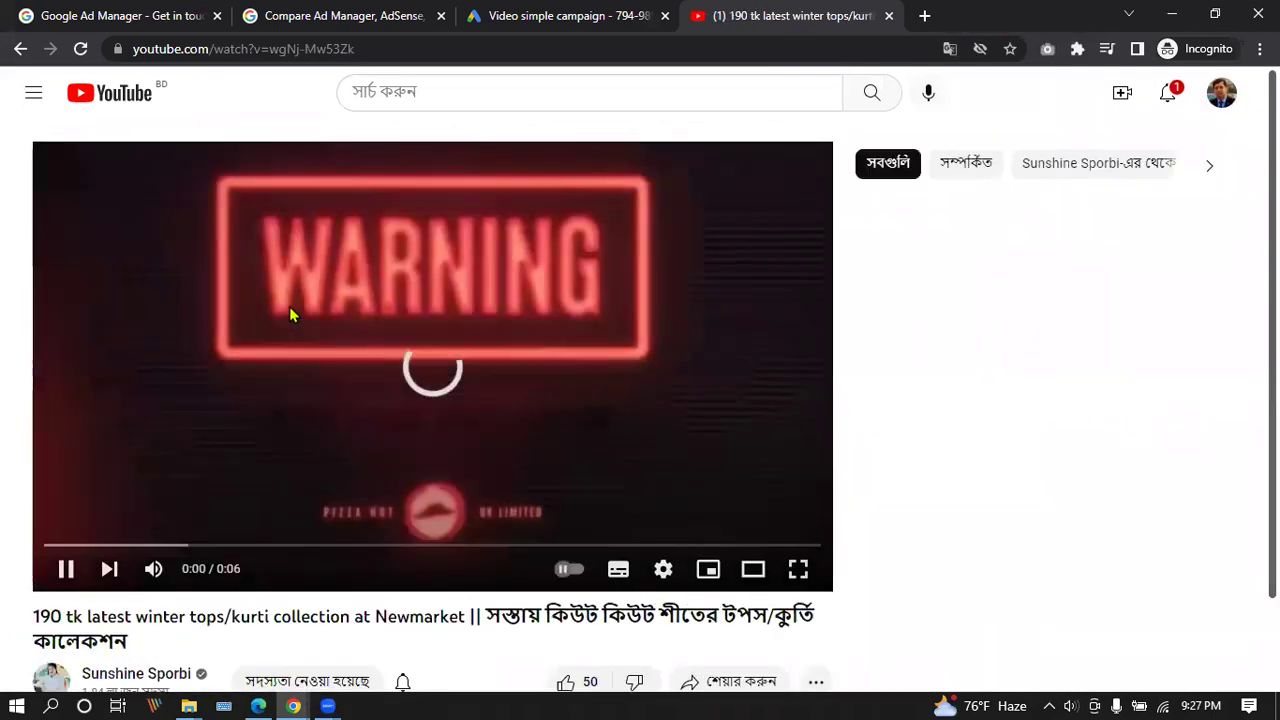
# Copy the video's share link and paste it into the Google Ads video search field.
pyautogui.scroll(-3, 769, 514)
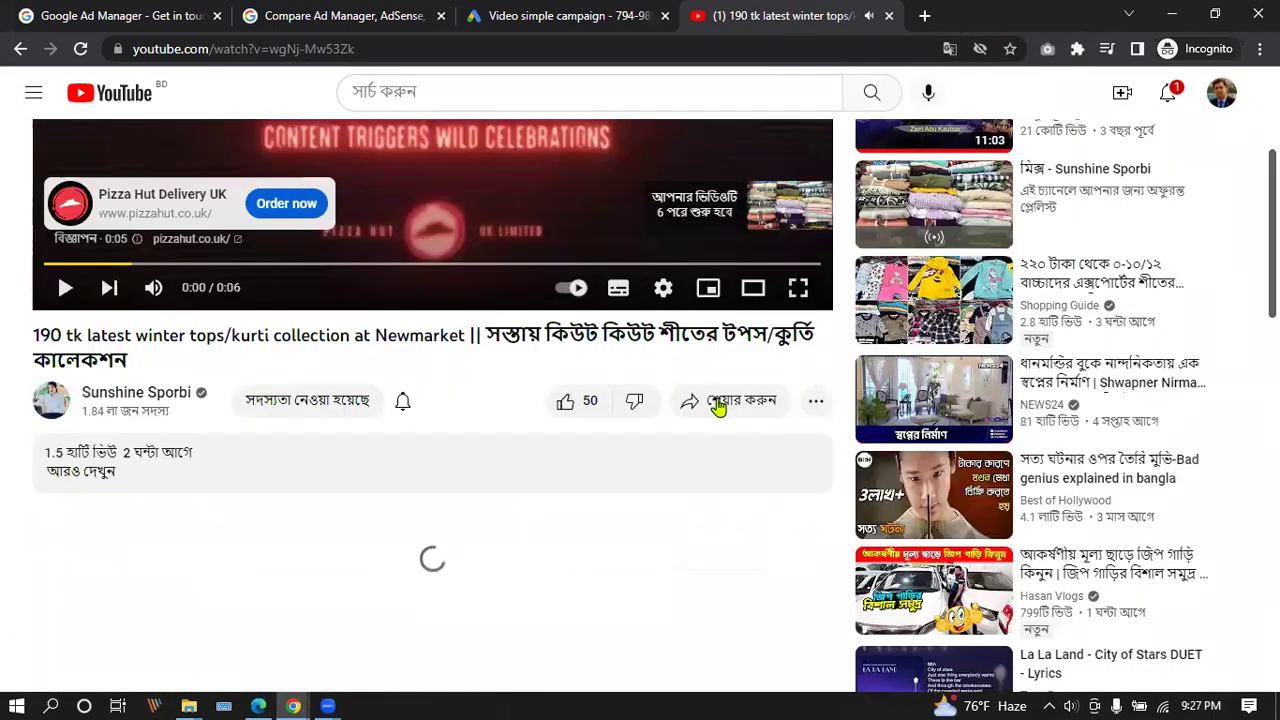
pyautogui.click(717, 403)
pyautogui.click(802, 418)
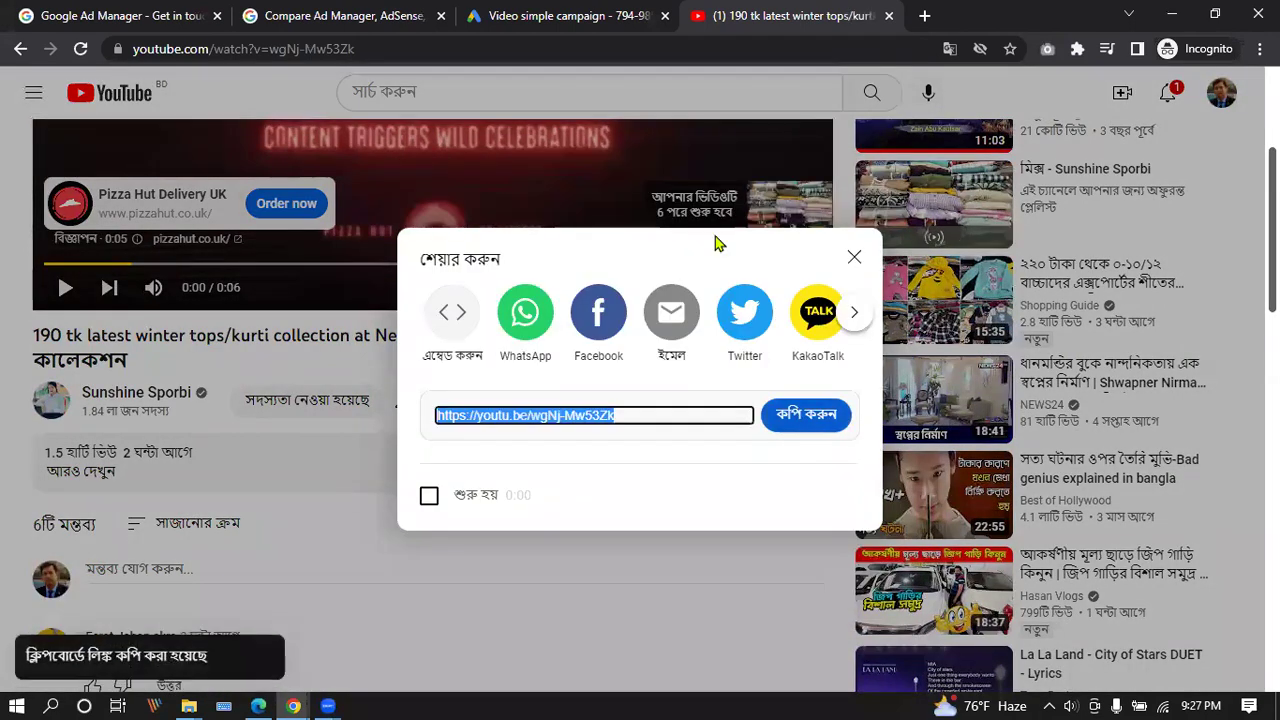
pyautogui.click(565, 15)
pyautogui.click(452, 268)
pyautogui.hotkey('ctrl', 'v')
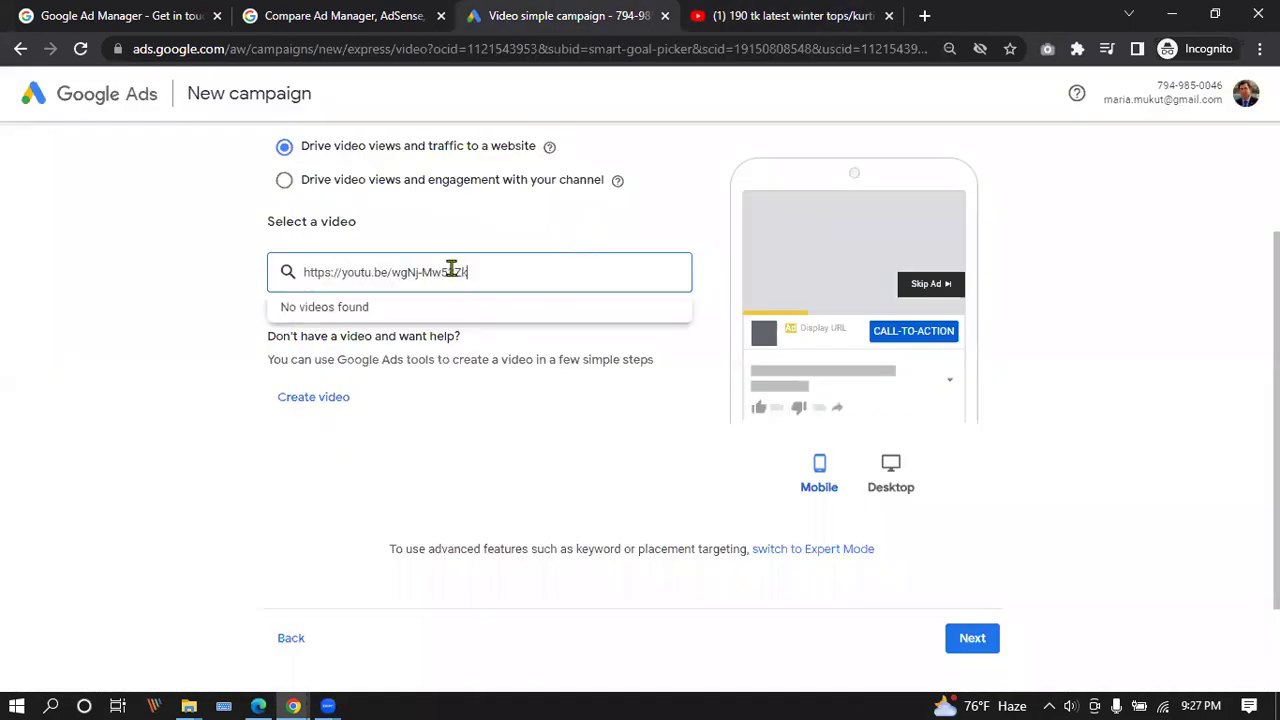
pyautogui.click(418, 322)
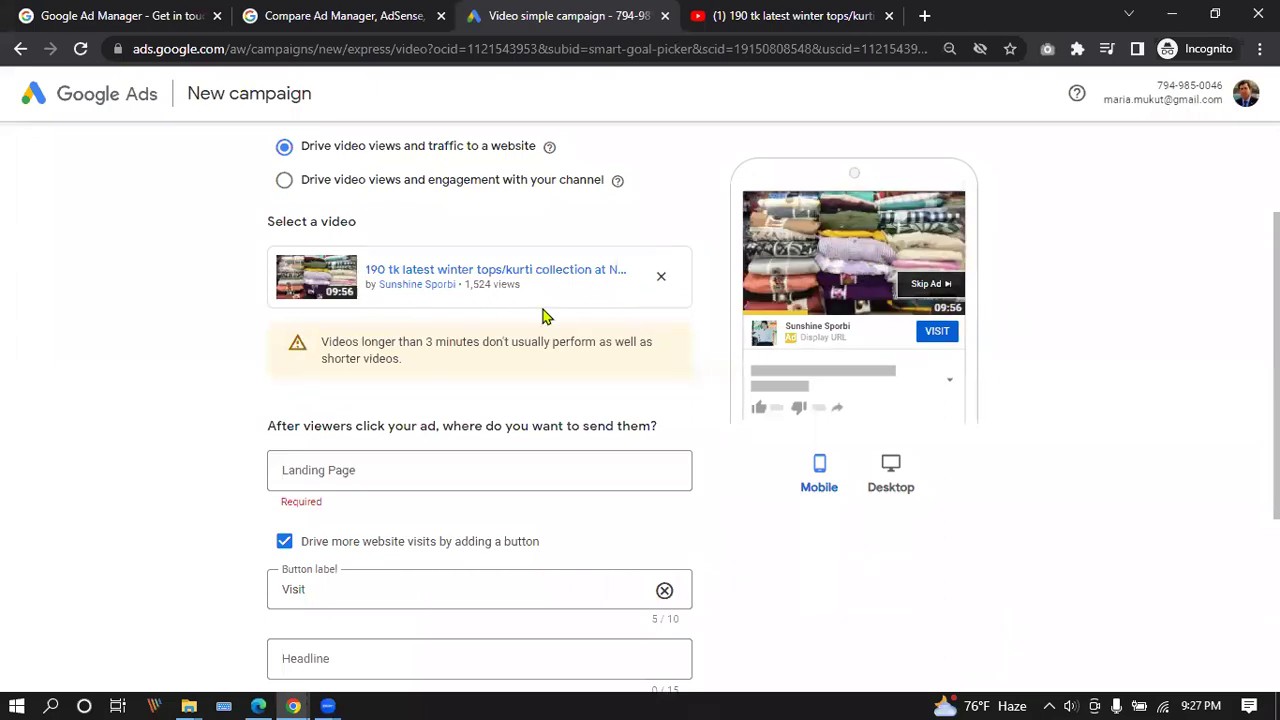
pyautogui.scroll(-1, 516, 226)
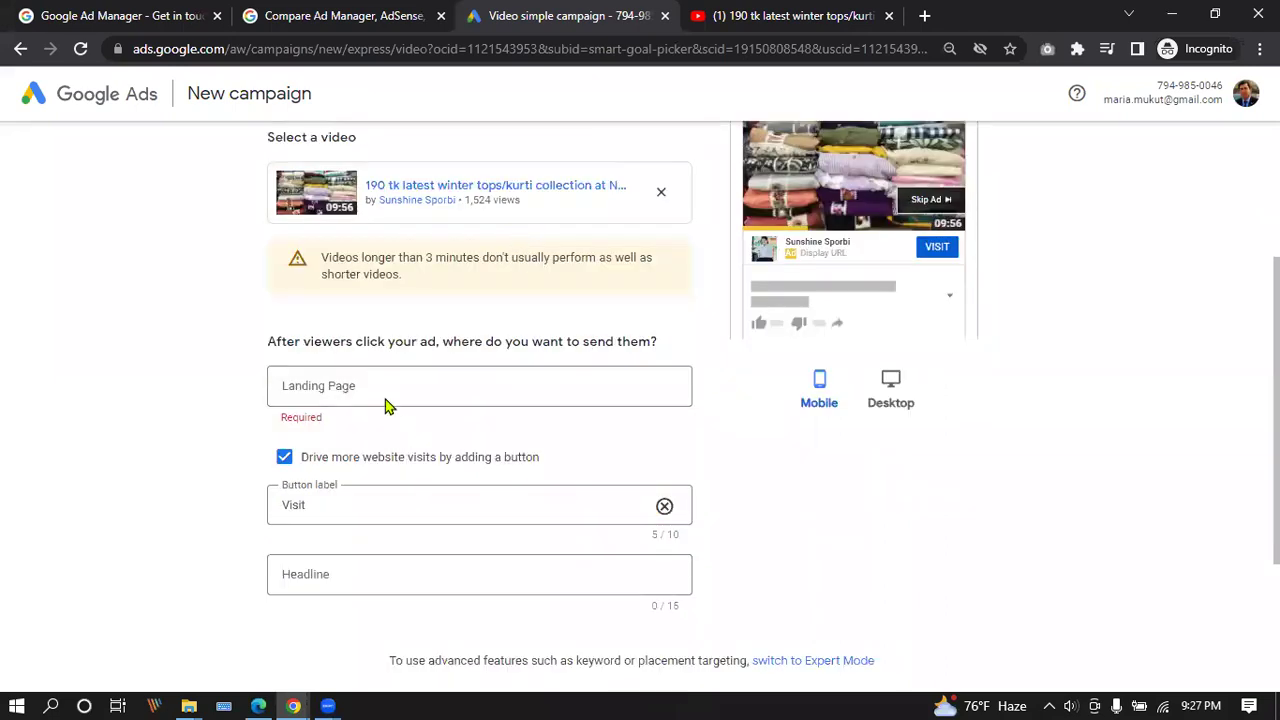
pyautogui.scroll(-2, 400, 382)
pyautogui.scroll(1, 408, 371)
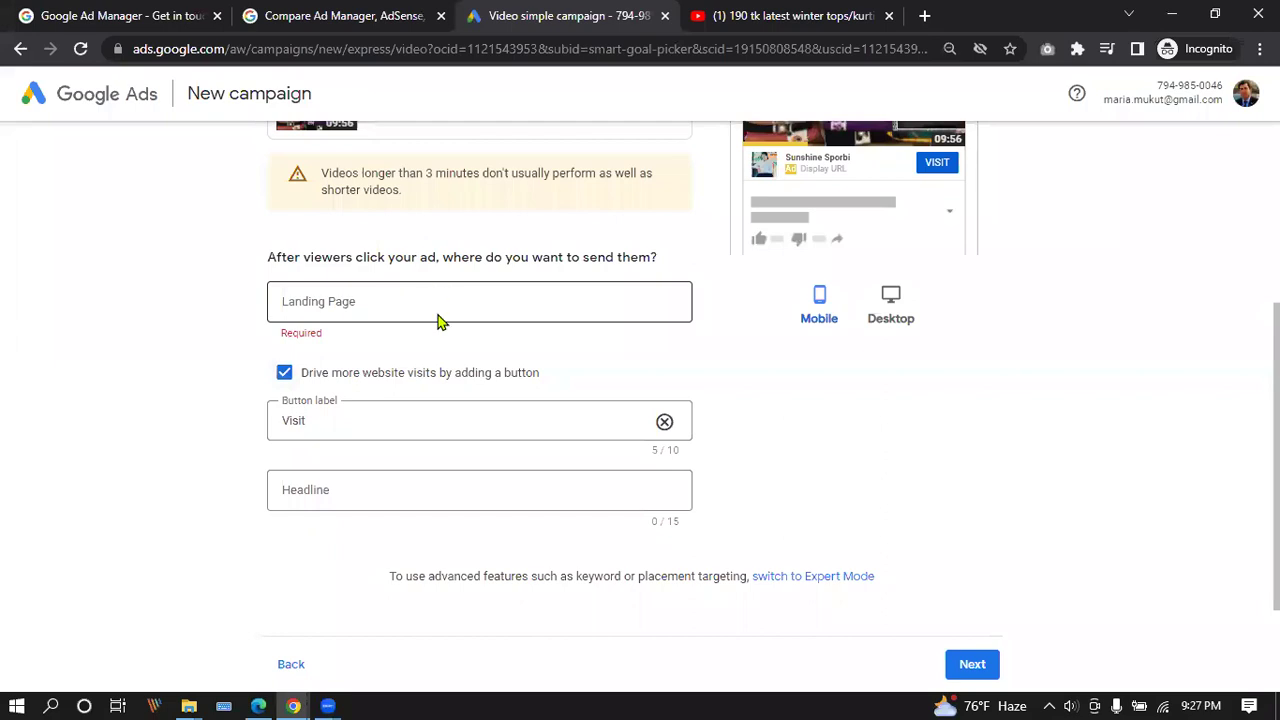
pyautogui.click(440, 320)
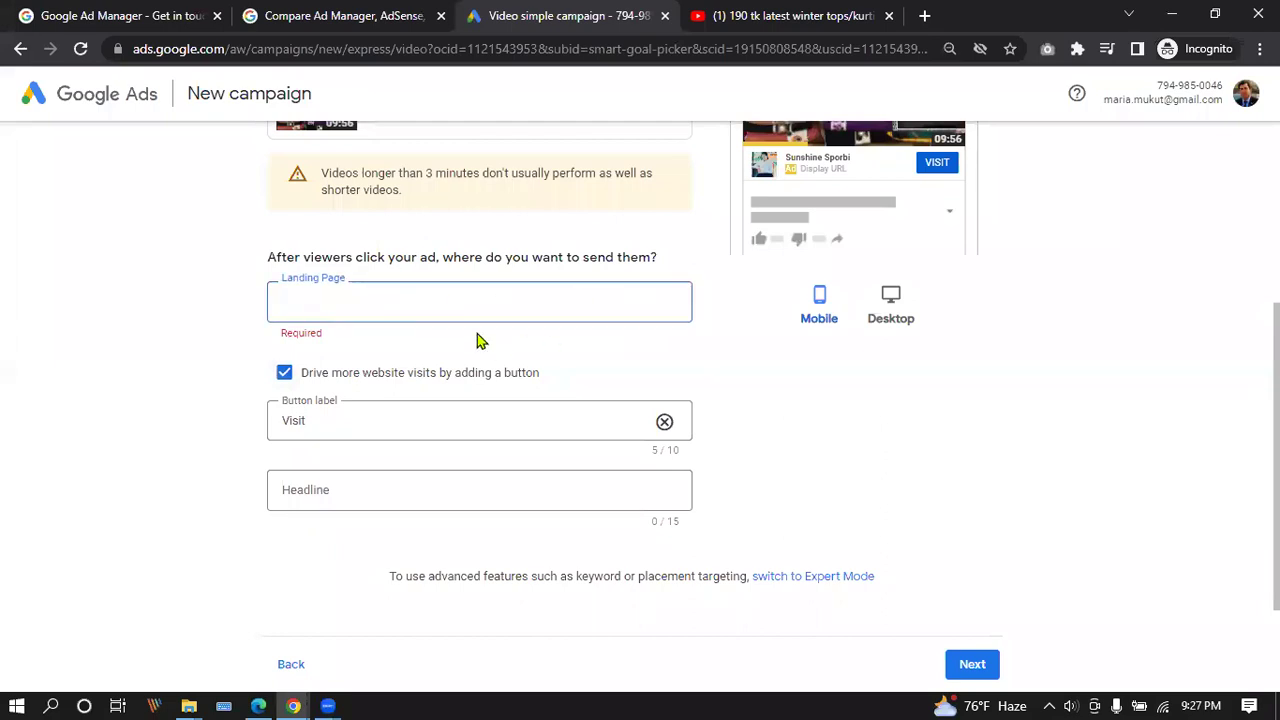
pyautogui.scroll(-1, 430, 320)
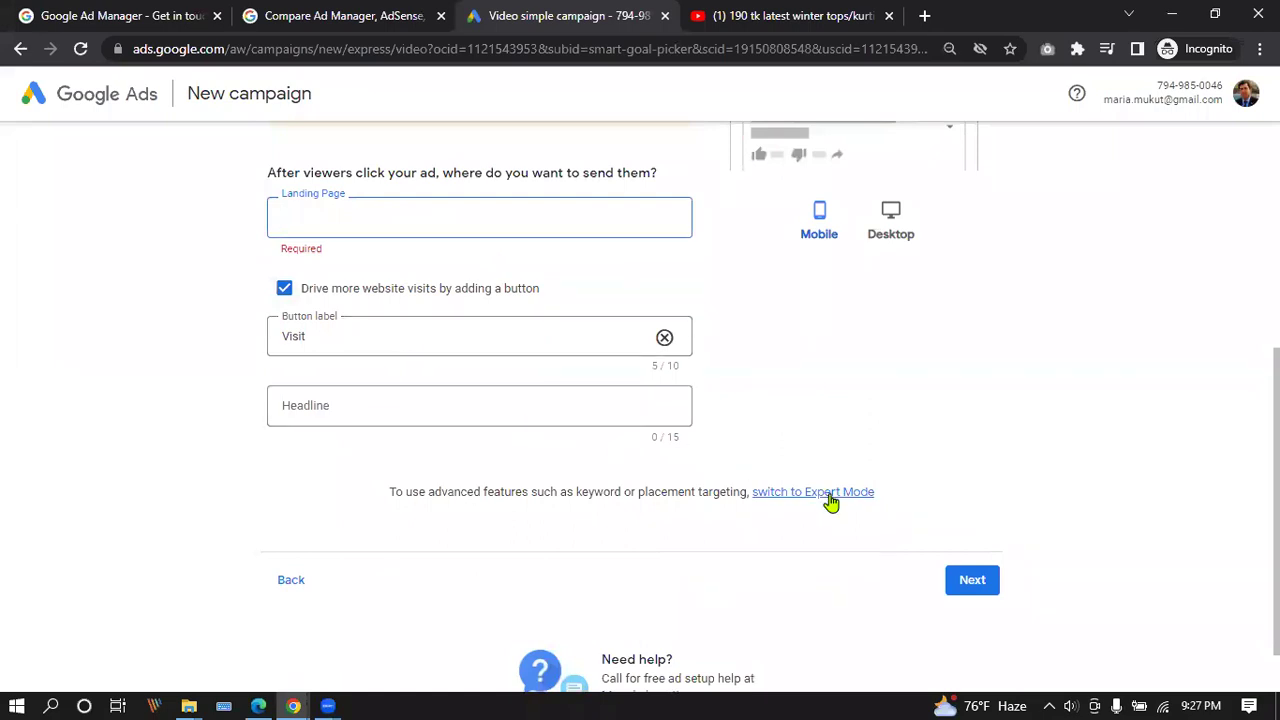
pyautogui.scroll(-1, 586, 423)
pyautogui.scroll(5, 594, 366)
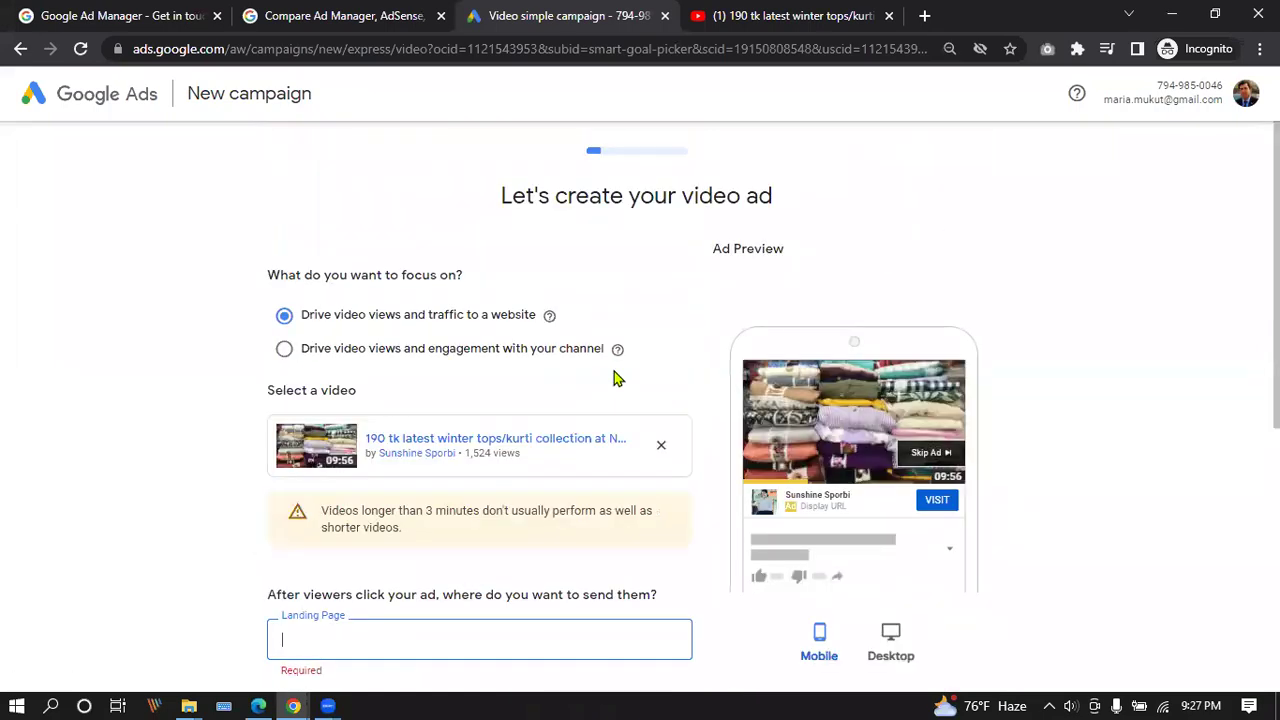
pyautogui.scroll(-5, 614, 374)
pyautogui.scroll(5, 614, 376)
pyautogui.scroll(-5, 618, 374)
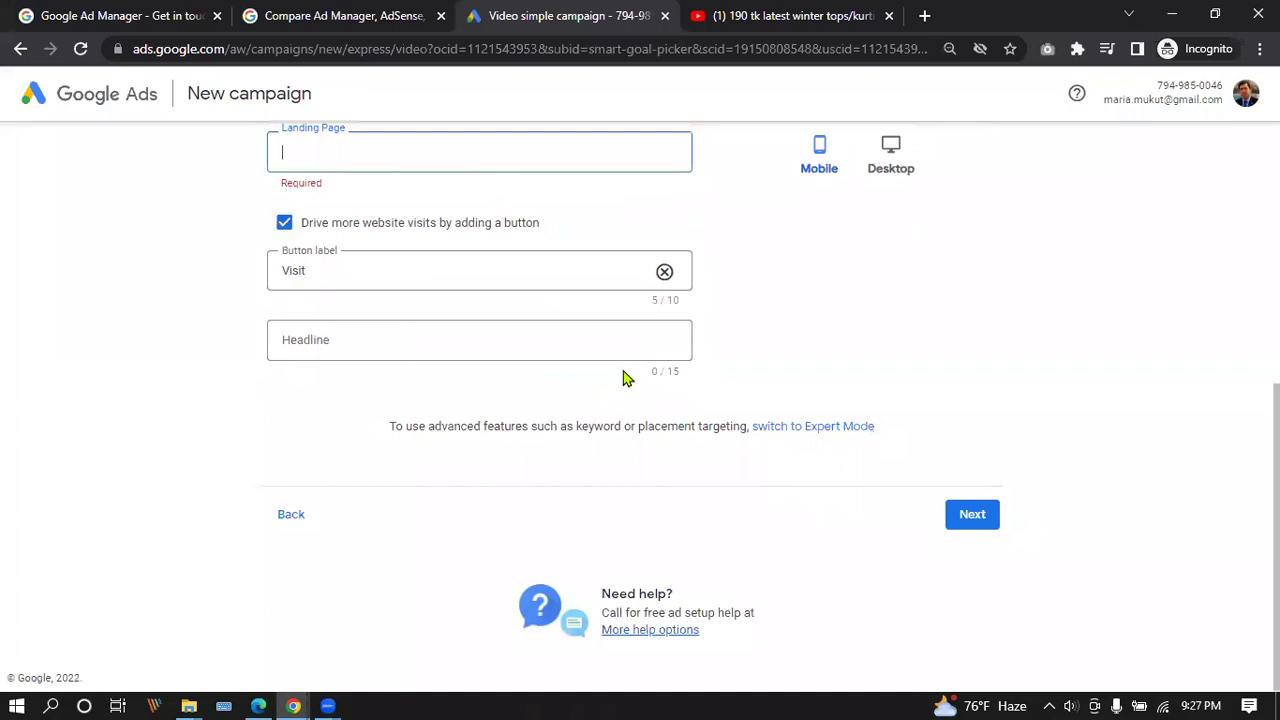
pyautogui.scroll(5, 640, 373)
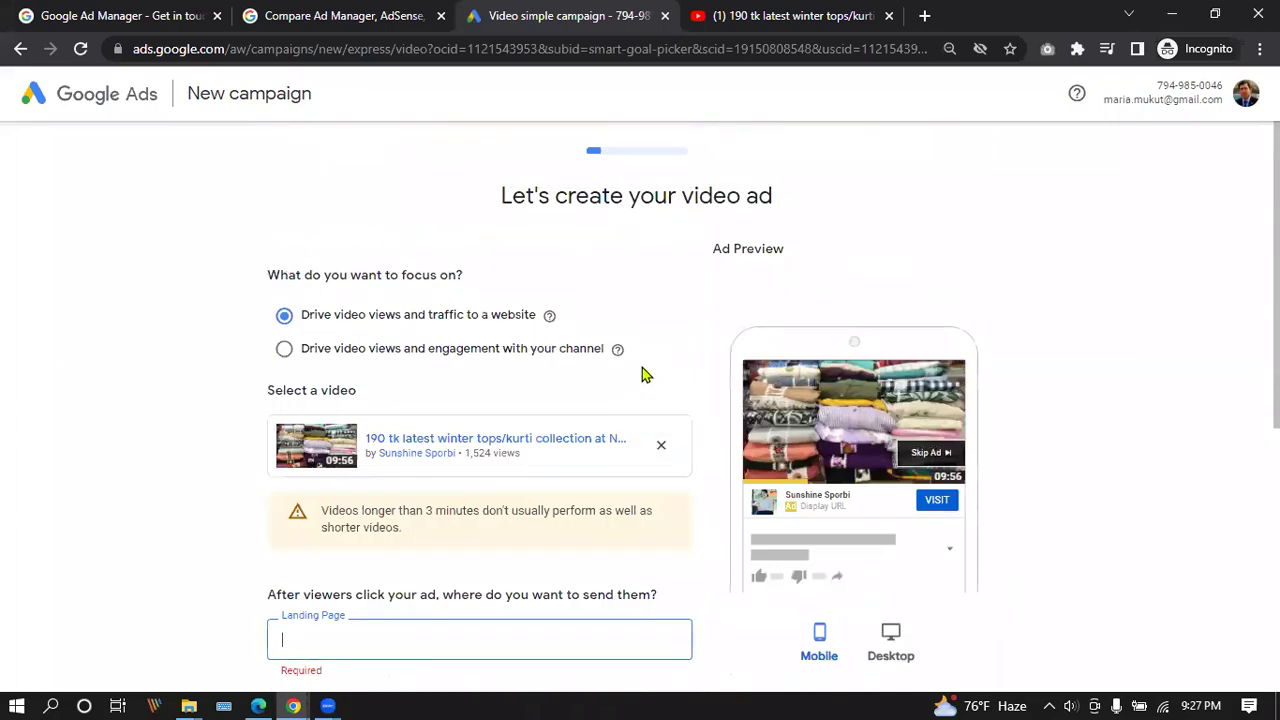
pyautogui.scroll(-5, 642, 380)
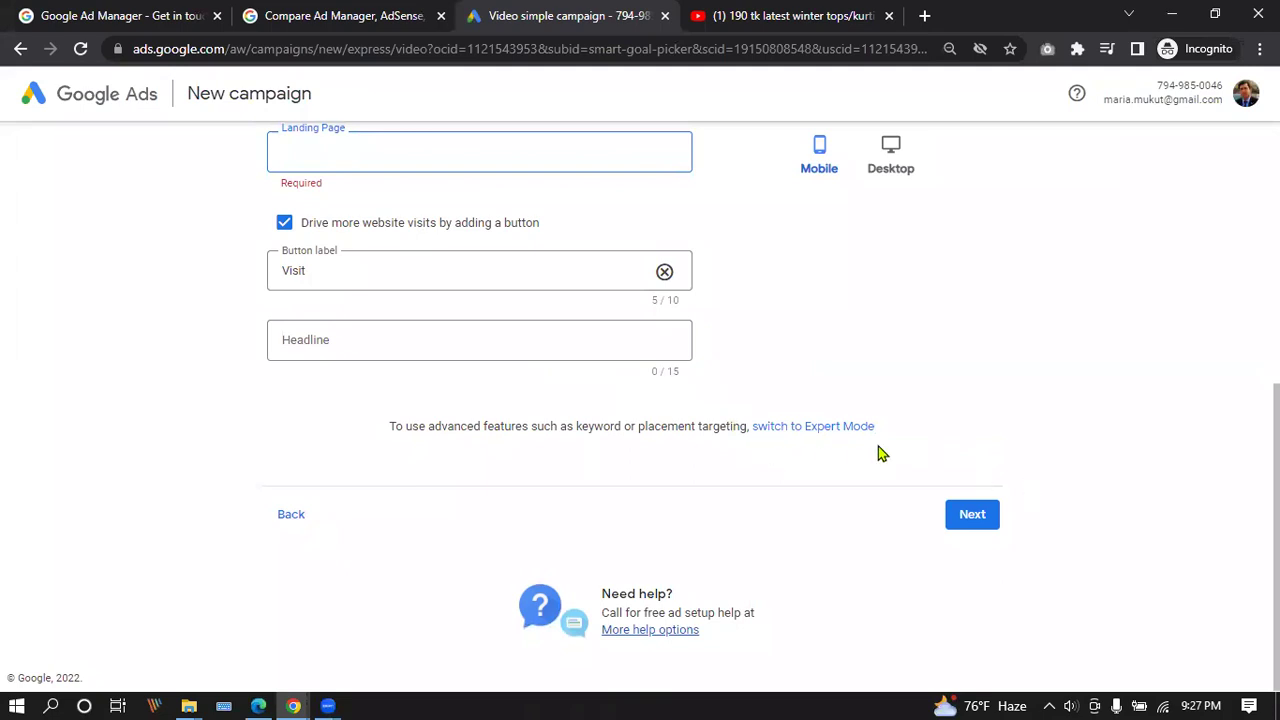
pyautogui.scroll(5, 528, 417)
pyautogui.scroll(-5, 528, 414)
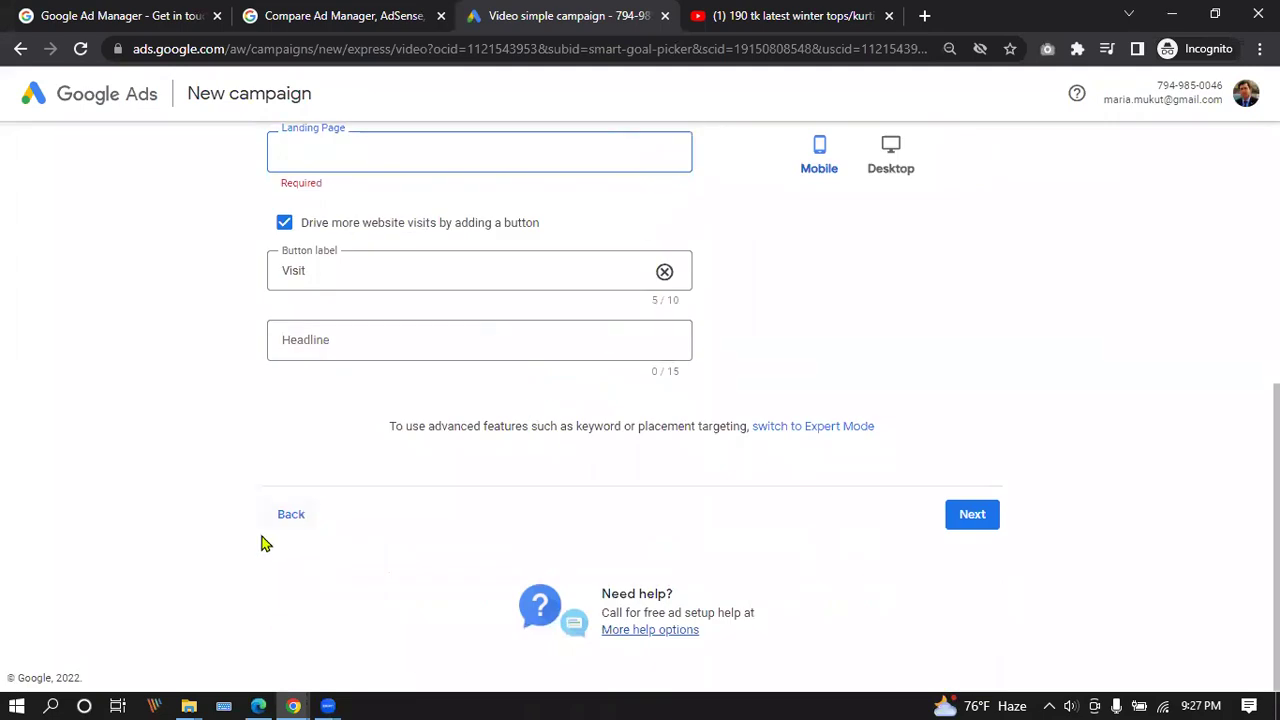
pyautogui.click(288, 516)
# Discard the unsaved video ad and step back past the destination and Business Profile steps.
pyautogui.click(761, 428)
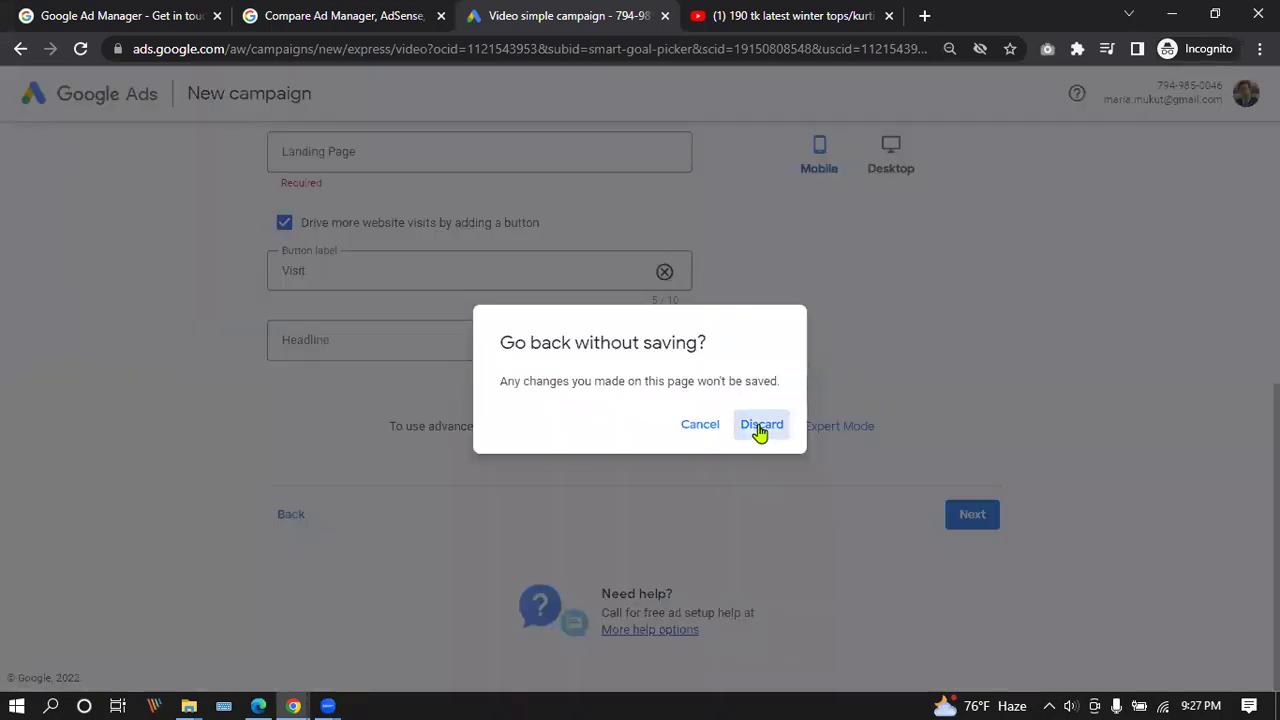
pyautogui.scroll(-2, 526, 366)
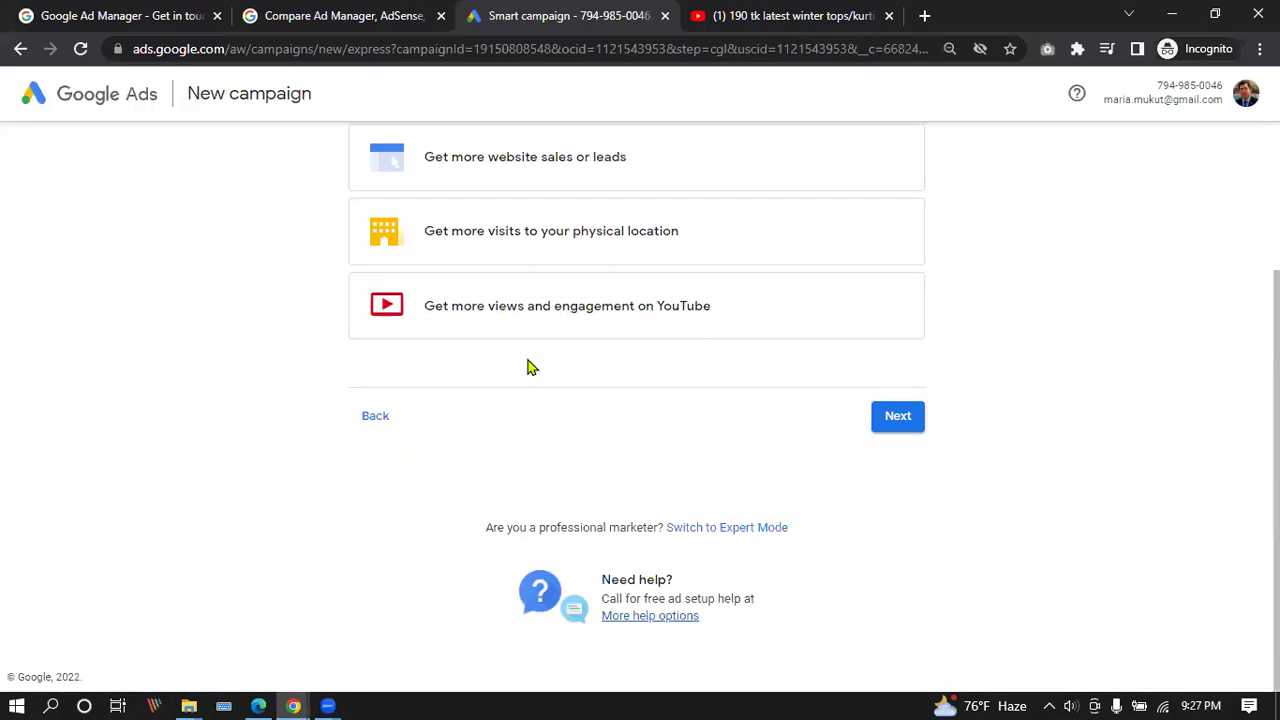
pyautogui.click(369, 424)
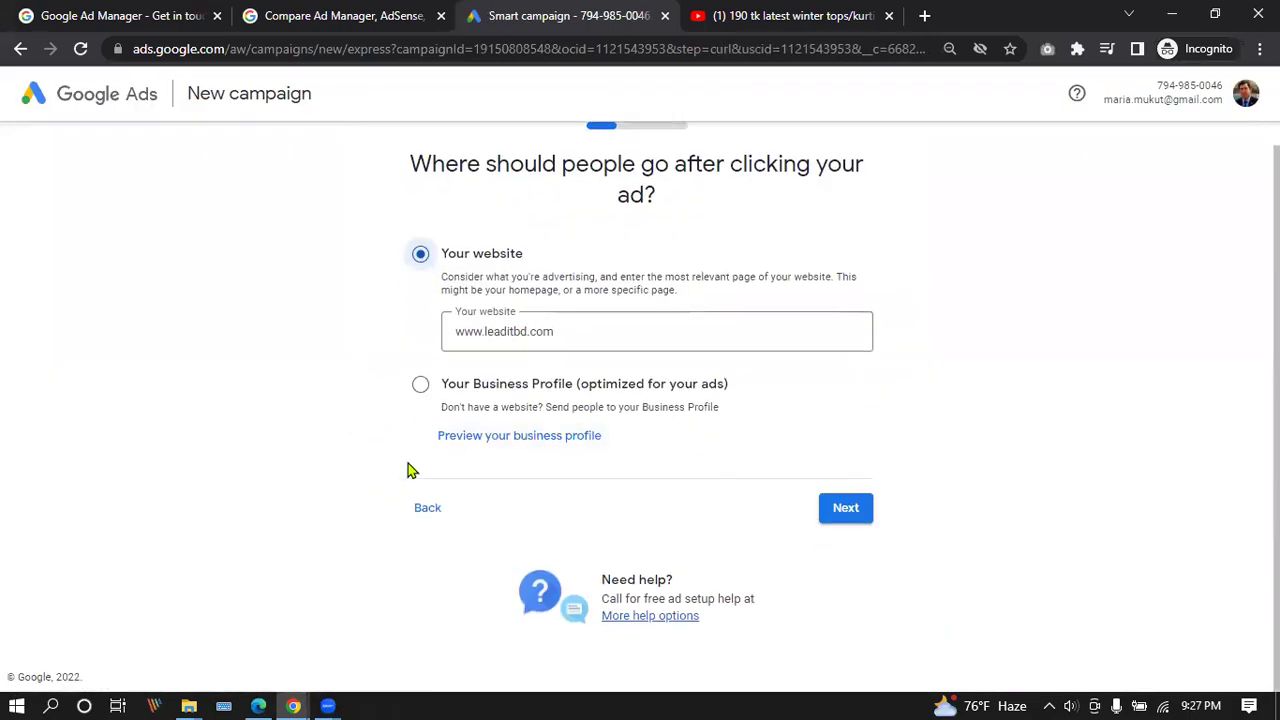
pyautogui.click(428, 514)
pyautogui.scroll(-3, 607, 417)
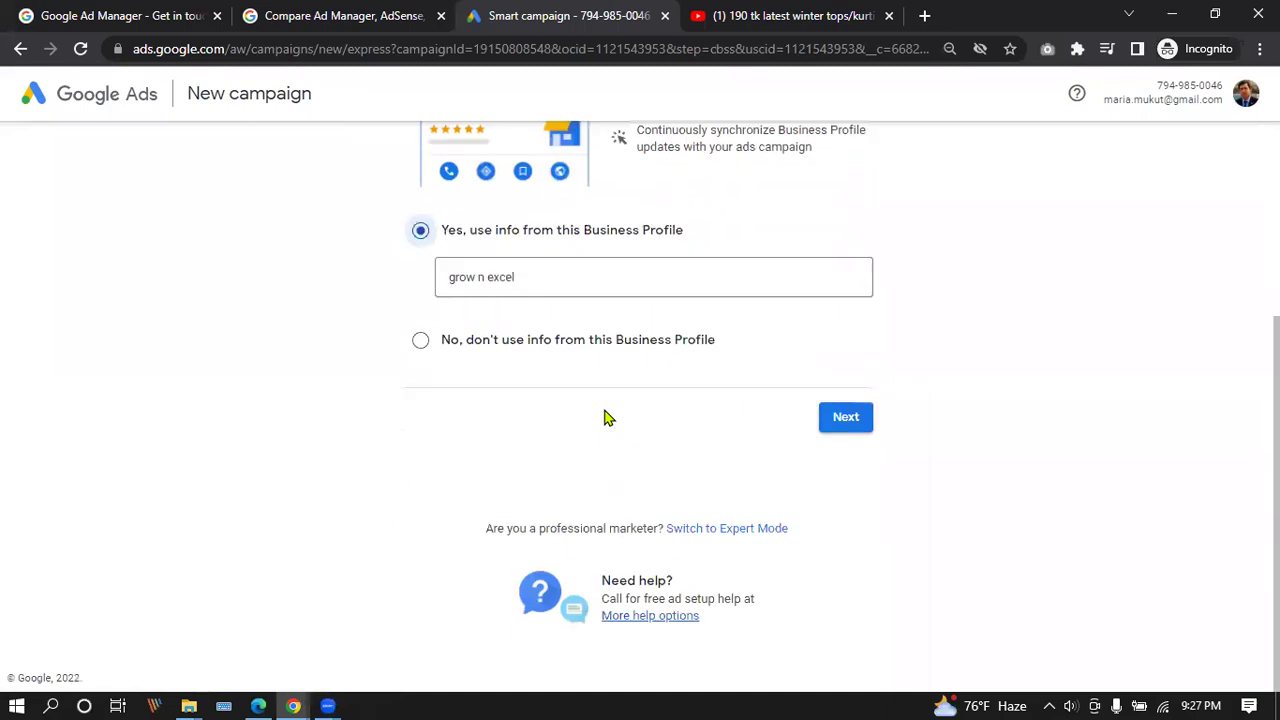
pyautogui.scroll(3, 585, 420)
pyautogui.scroll(-1, 600, 435)
pyautogui.scroll(-2, 603, 437)
# Switch campaign creation to Expert Mode and review the objective choices.
pyautogui.click(735, 535)
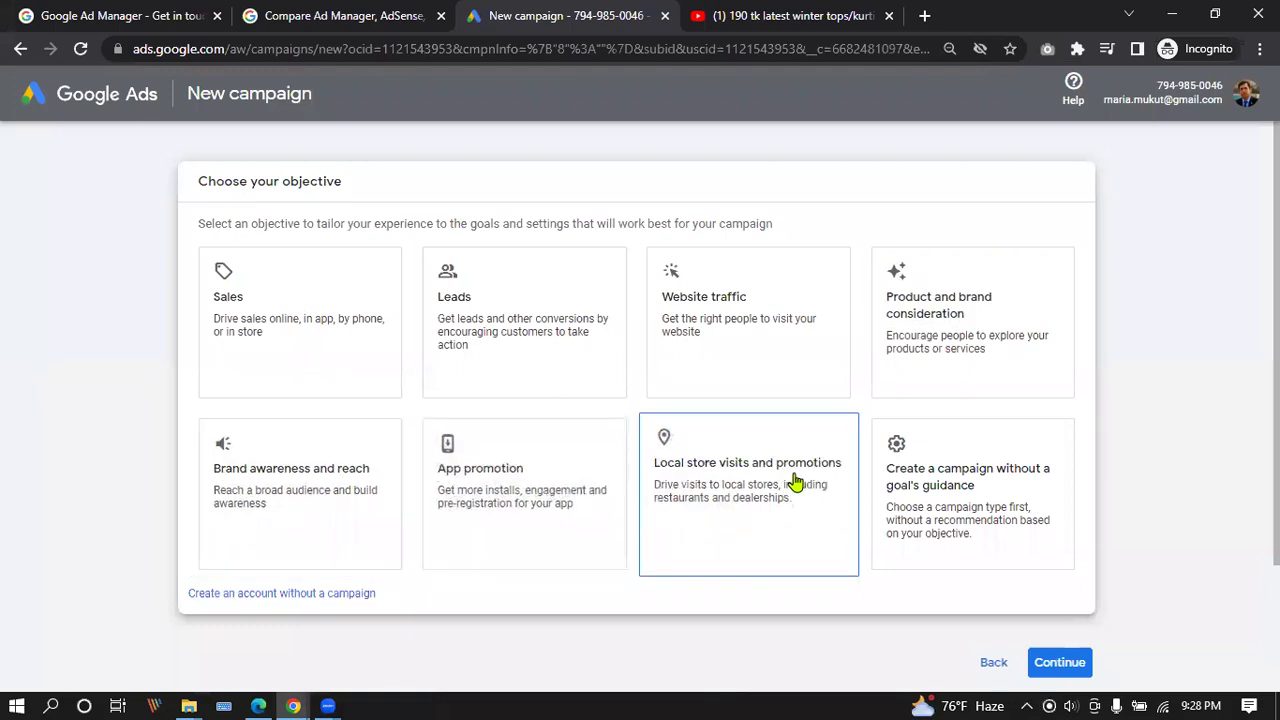
pyautogui.scroll(-2, 795, 483)
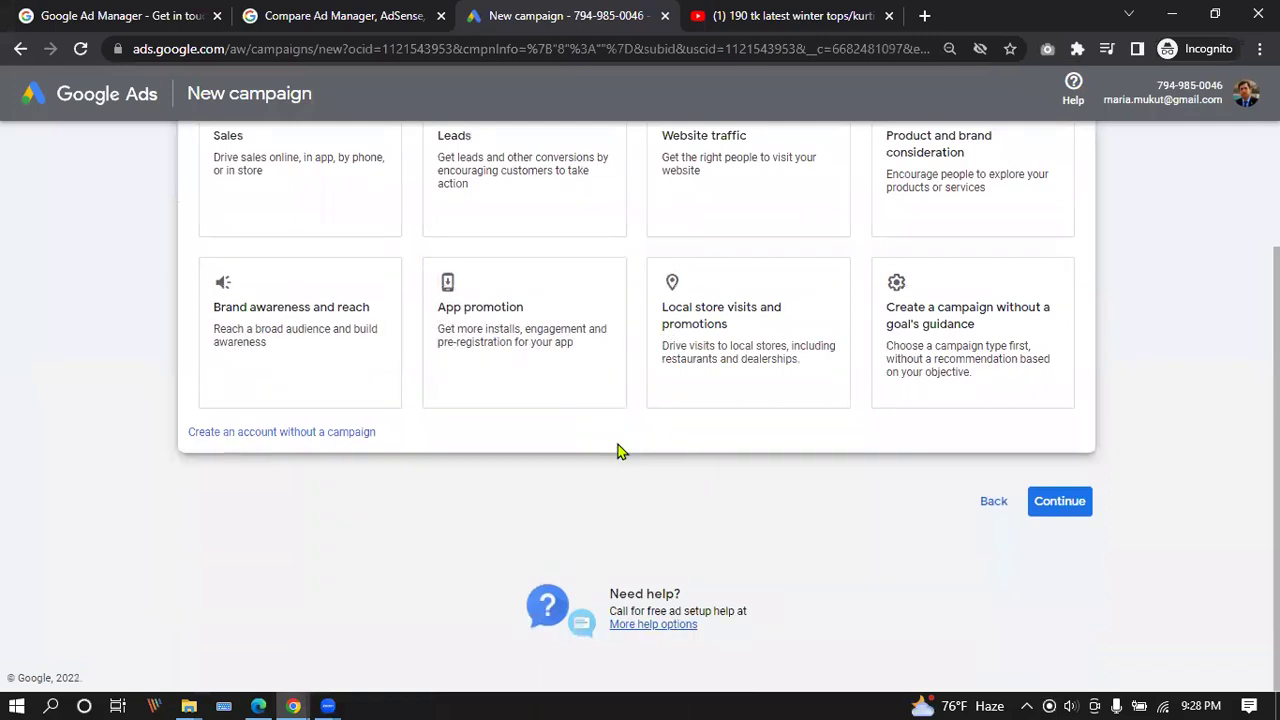
pyautogui.click(612, 366)
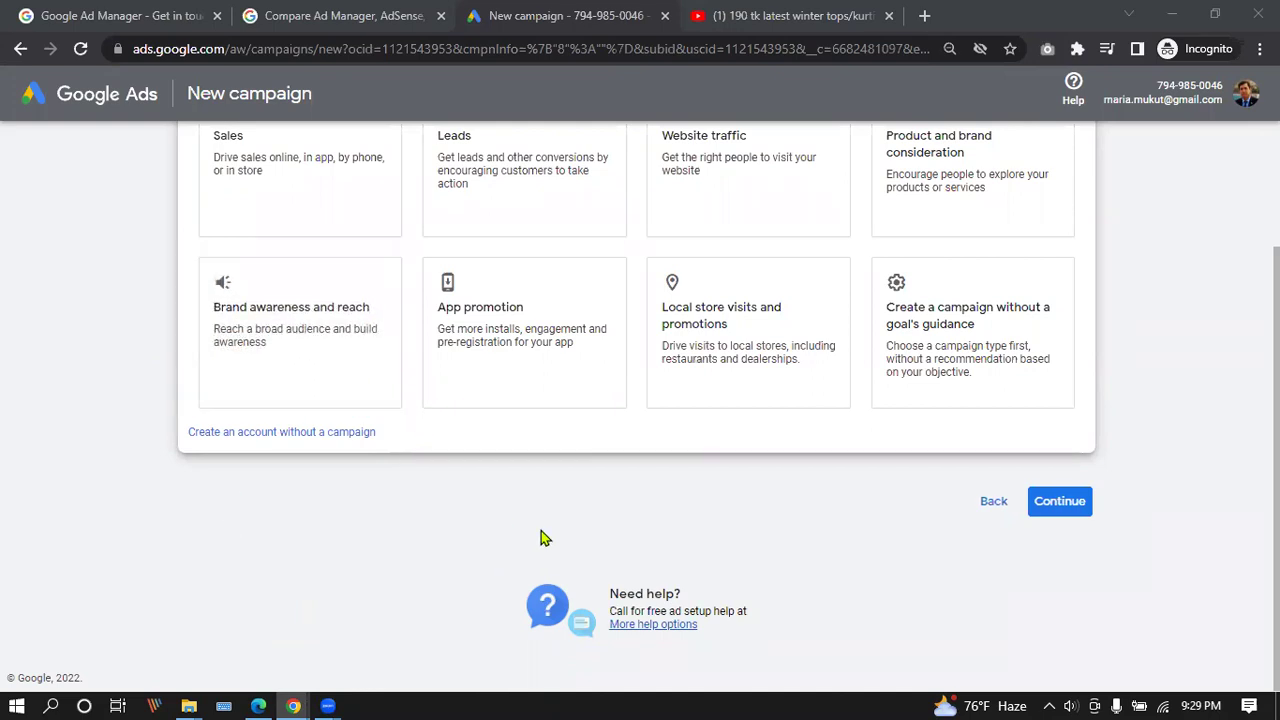
pyautogui.scroll(2, 540, 534)
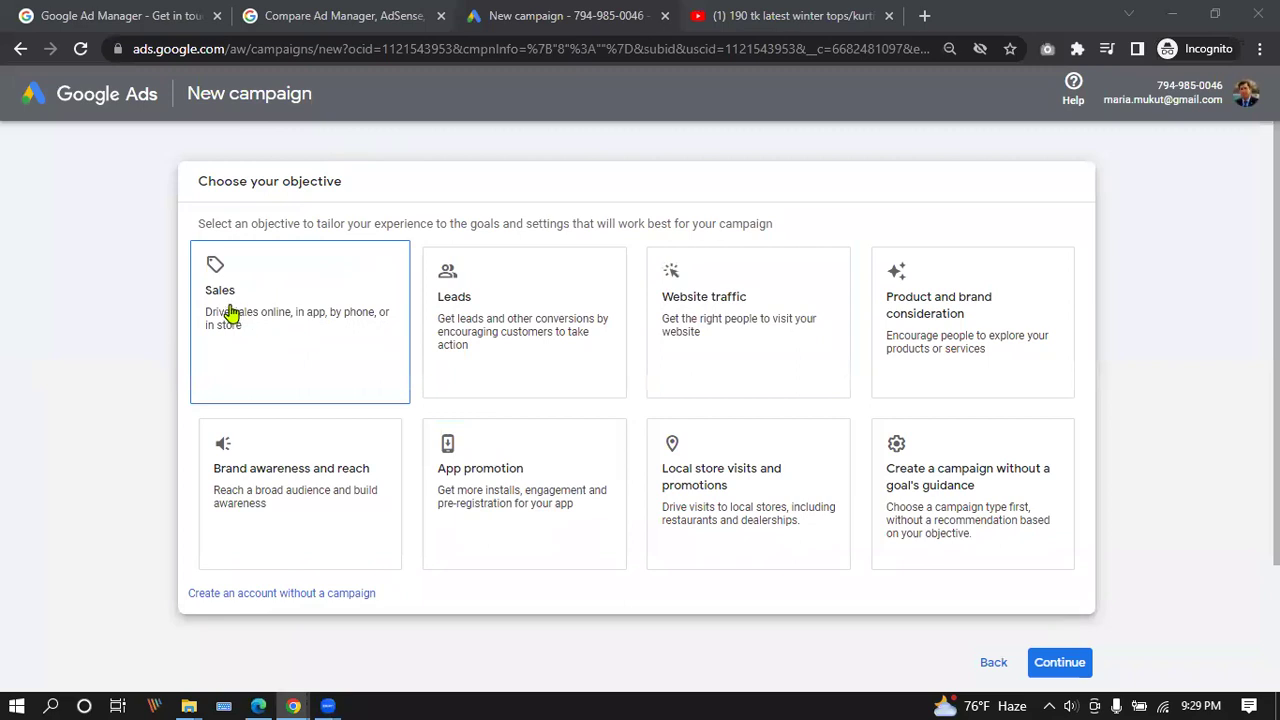
pyautogui.scroll(-2, 935, 323)
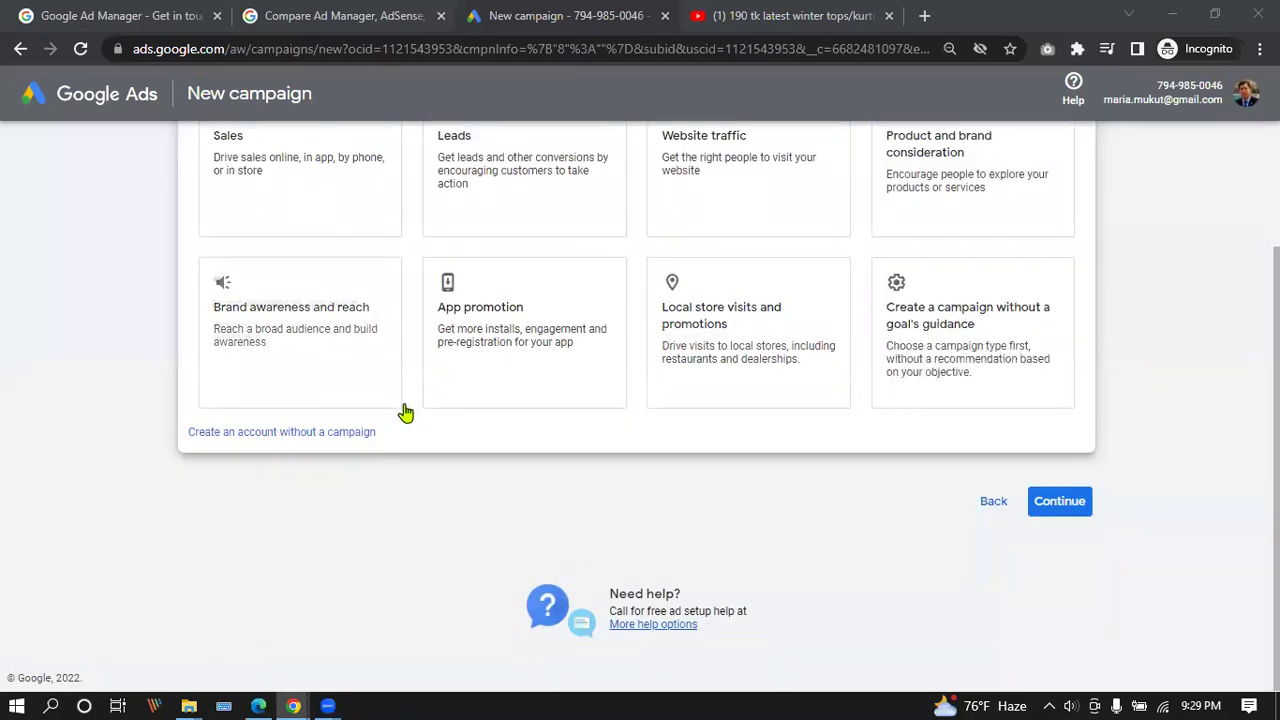
pyautogui.scroll(2, 403, 411)
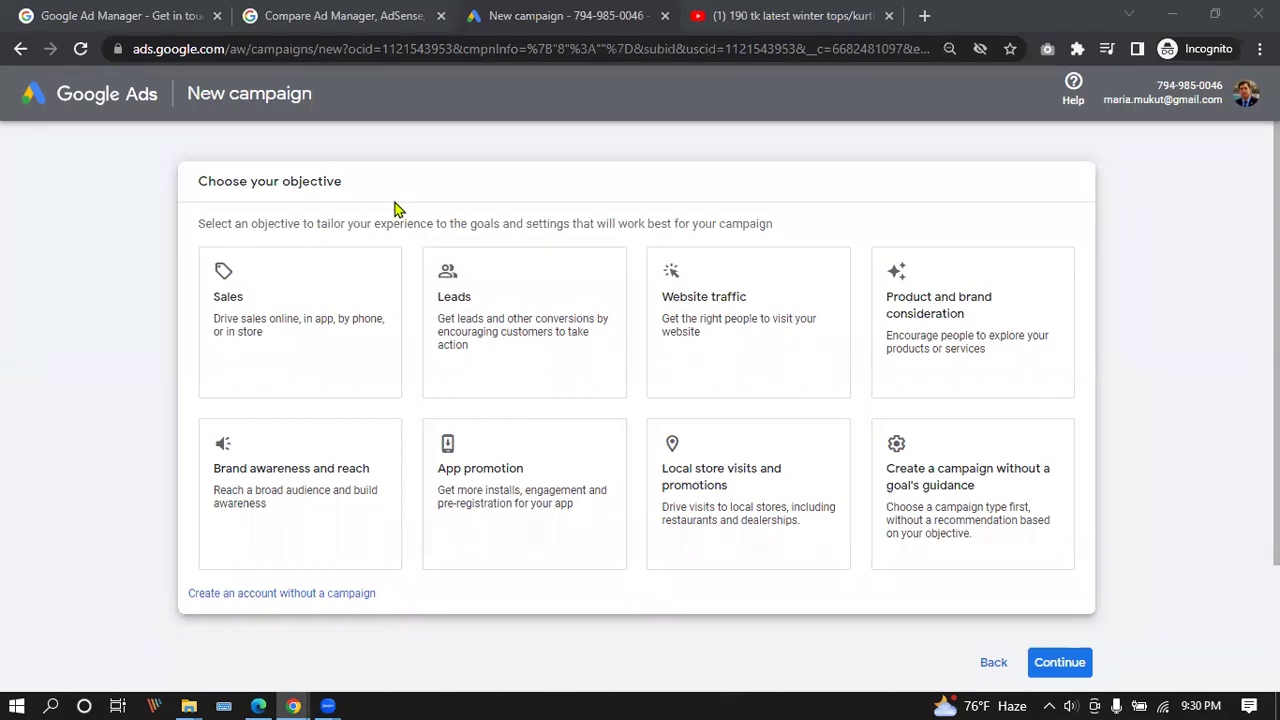
pyautogui.scroll(-2, 700, 420)
pyautogui.scroll(2, 700, 420)
pyautogui.click(993, 665)
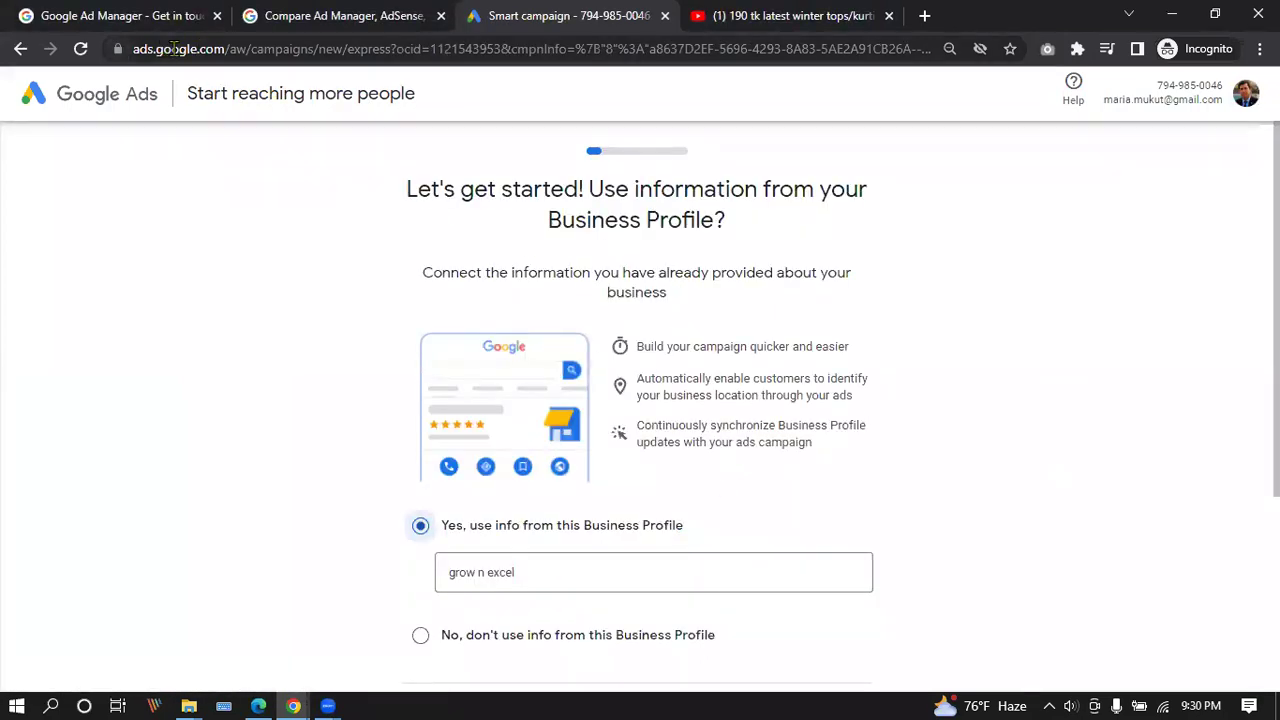
pyautogui.scroll(-3, 554, 380)
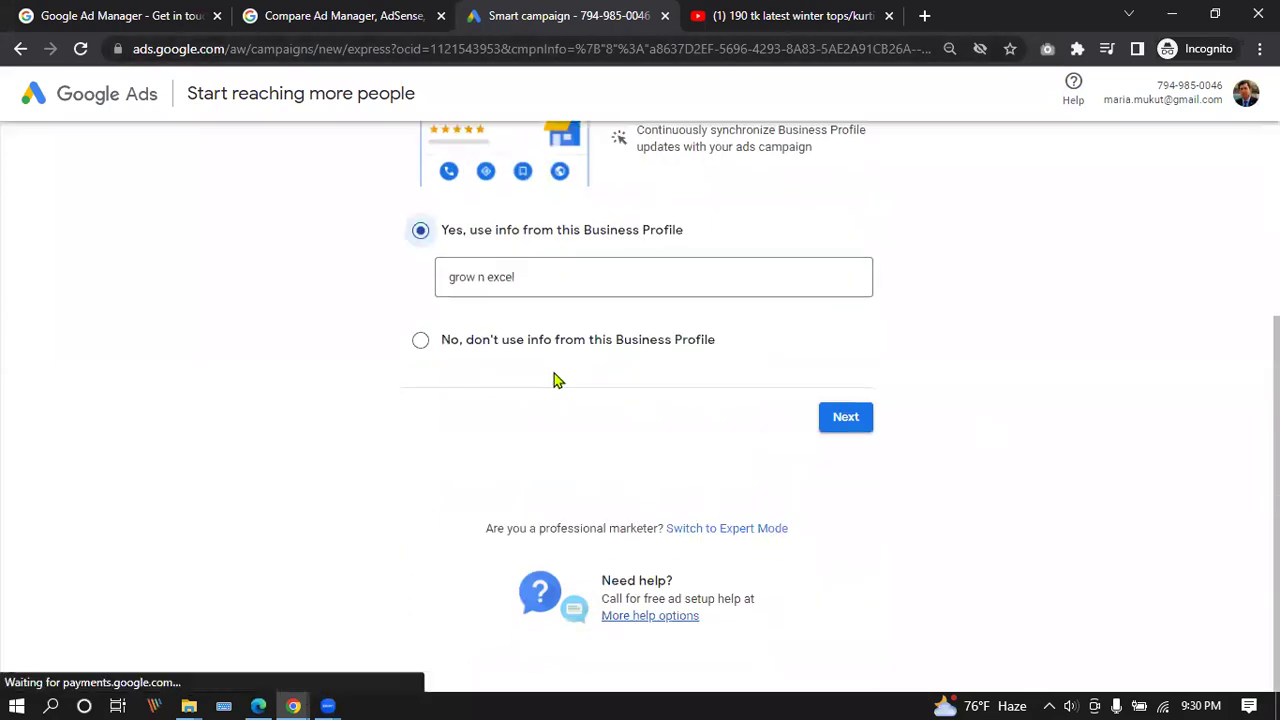
pyautogui.click(724, 531)
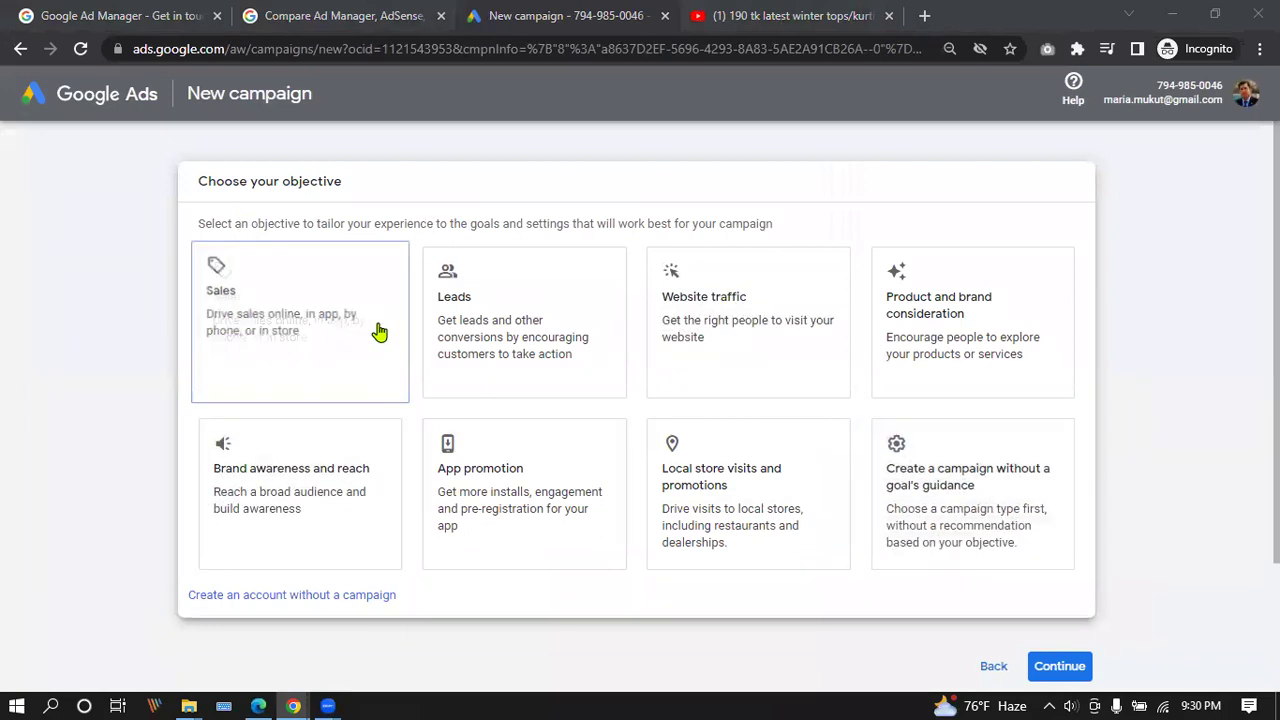
# Pick Leads as the objective, review campaign types, then choose account setup without a campaign.
pyautogui.click(548, 300)
pyautogui.scroll(5, 540, 366)
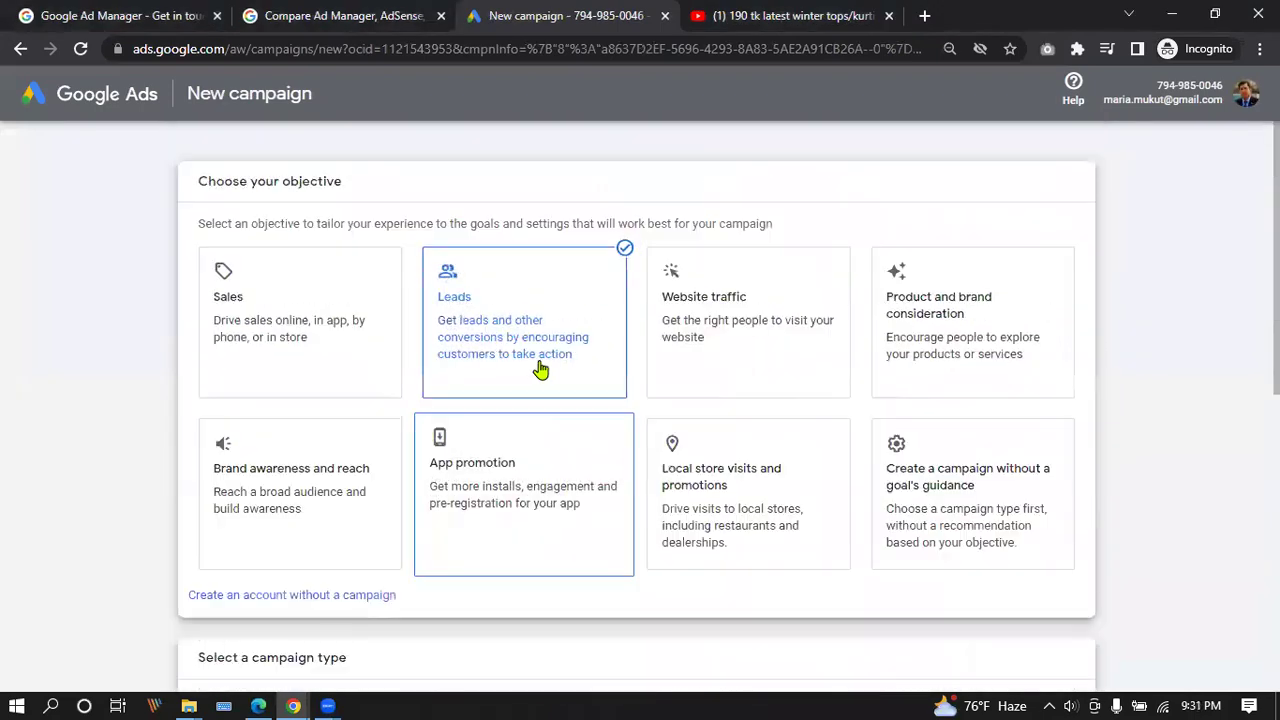
pyautogui.scroll(-4, 528, 323)
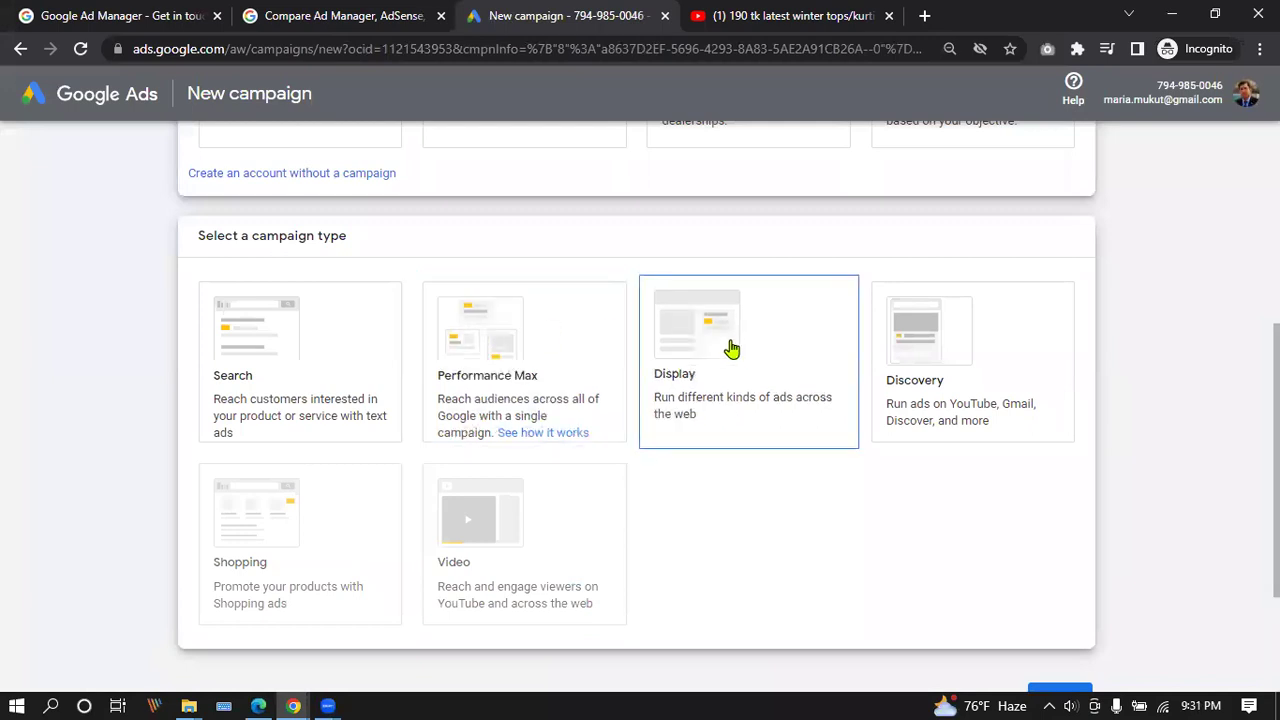
pyautogui.scroll(1, 718, 345)
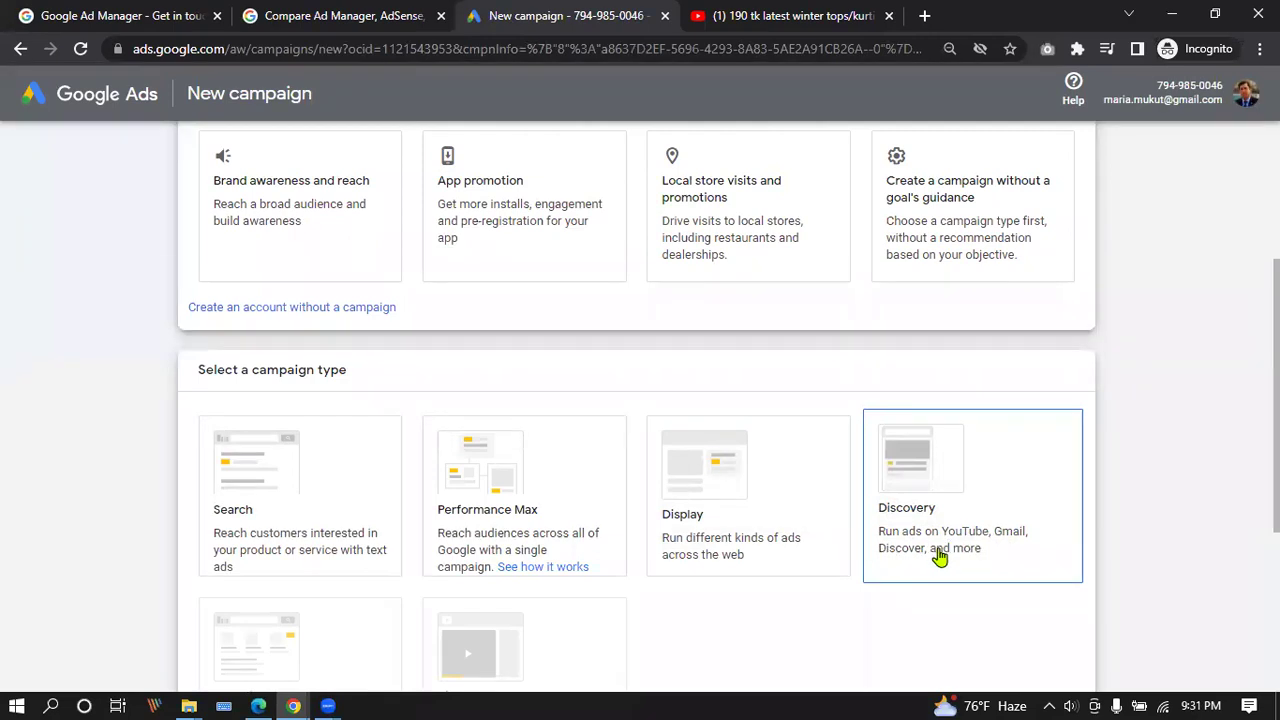
pyautogui.scroll(-3, 914, 491)
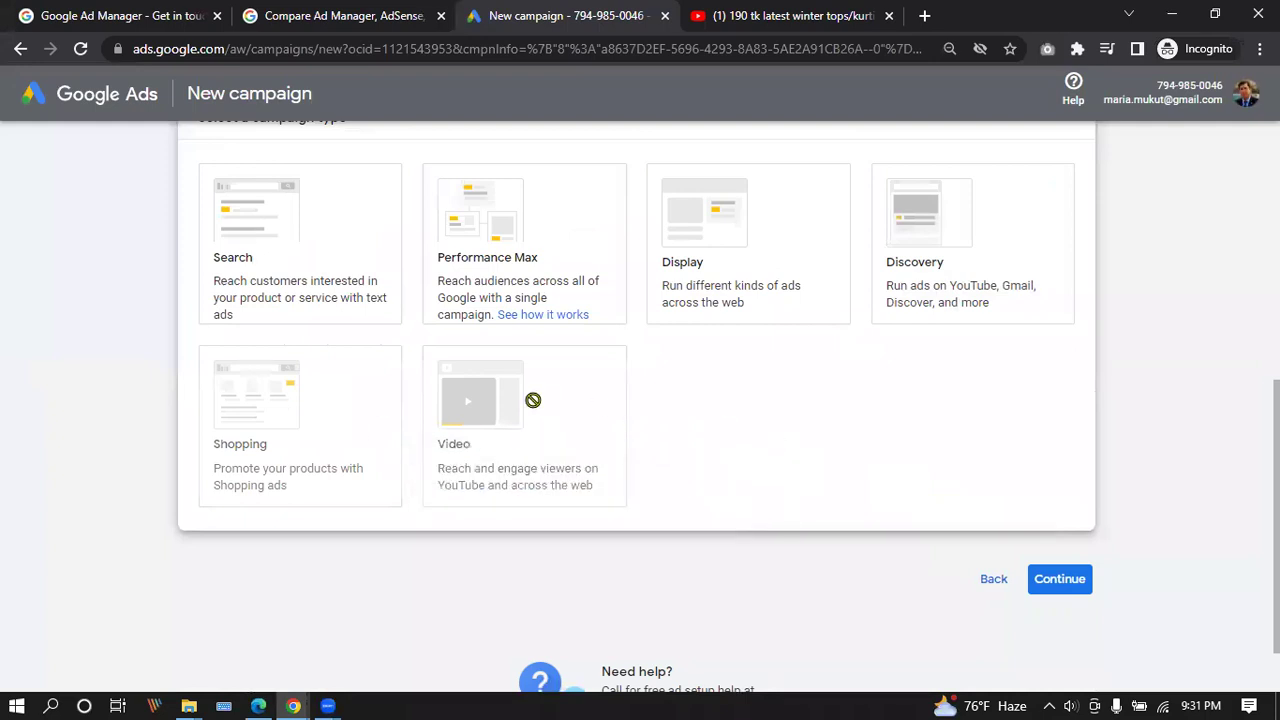
pyautogui.moveTo(519, 488)
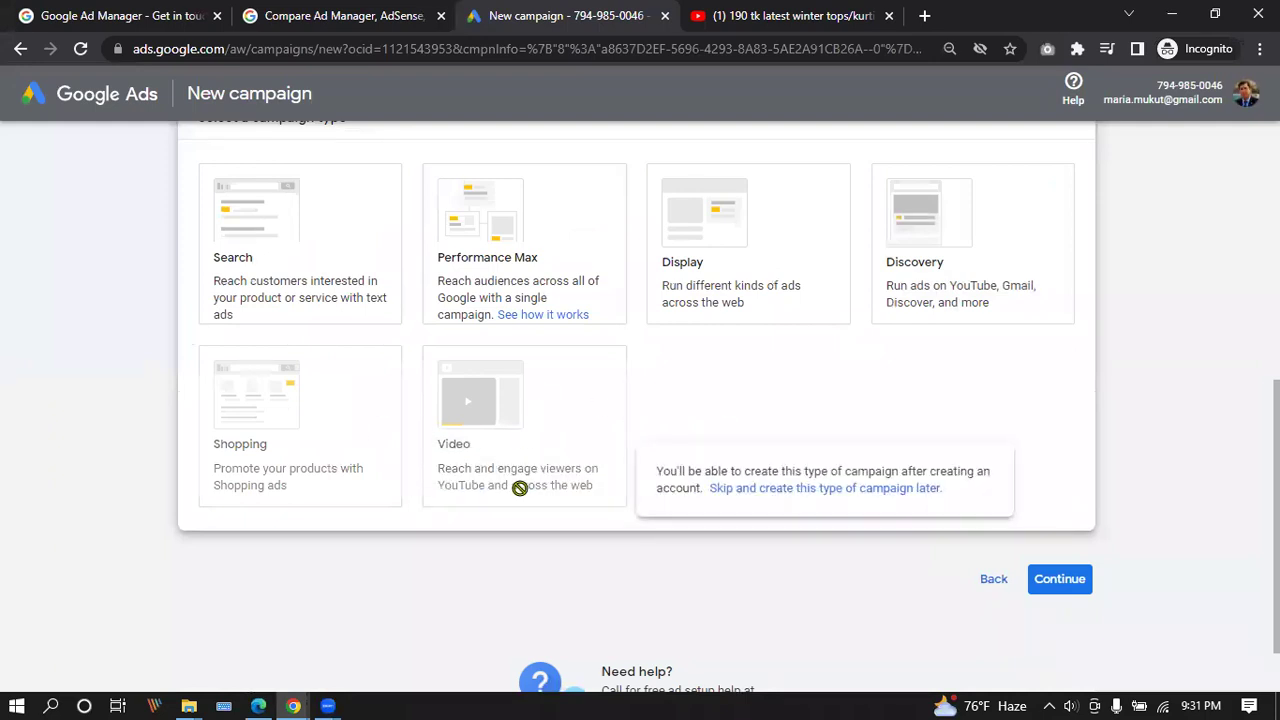
pyautogui.scroll(2, 519, 488)
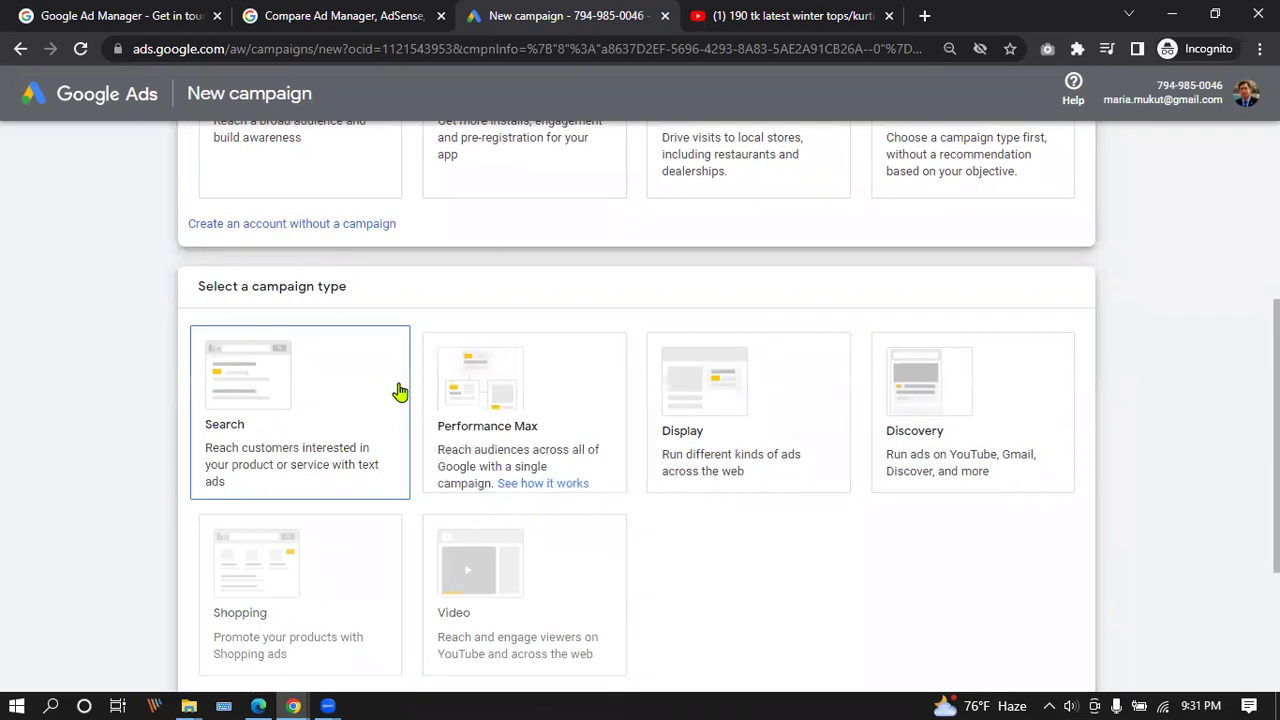
pyautogui.scroll(2, 163, 329)
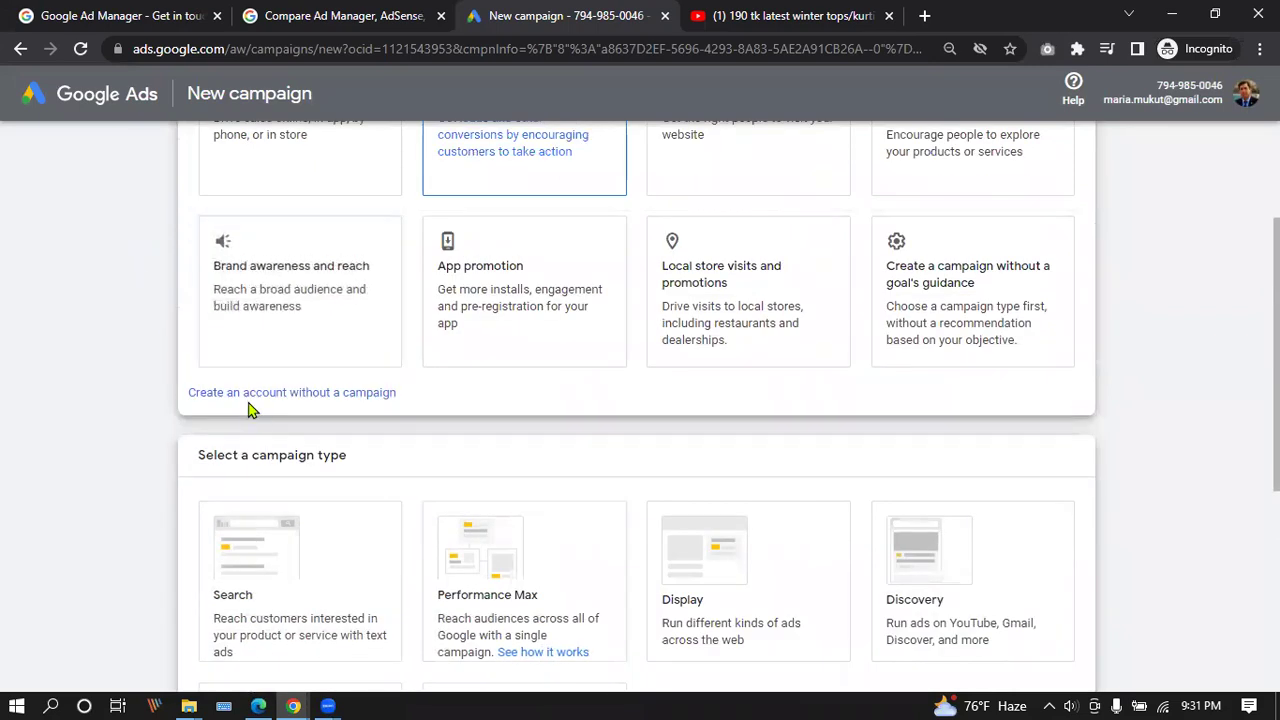
pyautogui.click(338, 394)
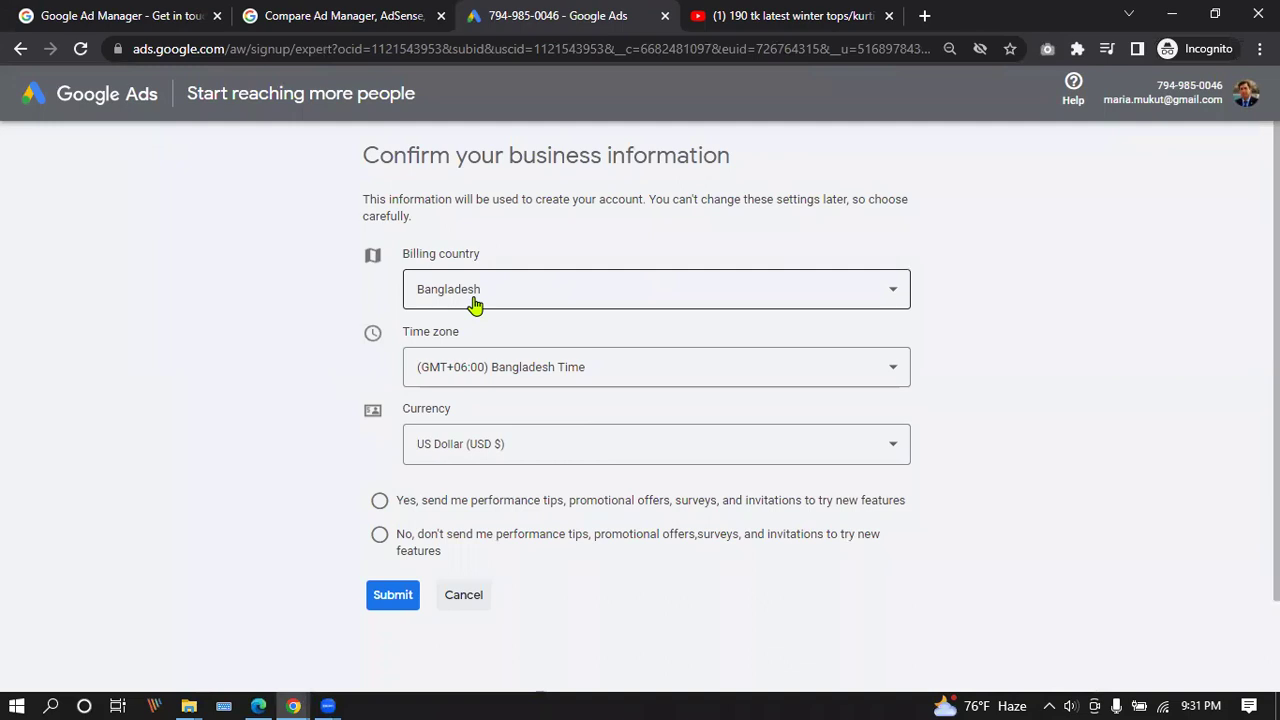
pyautogui.click(20, 48)
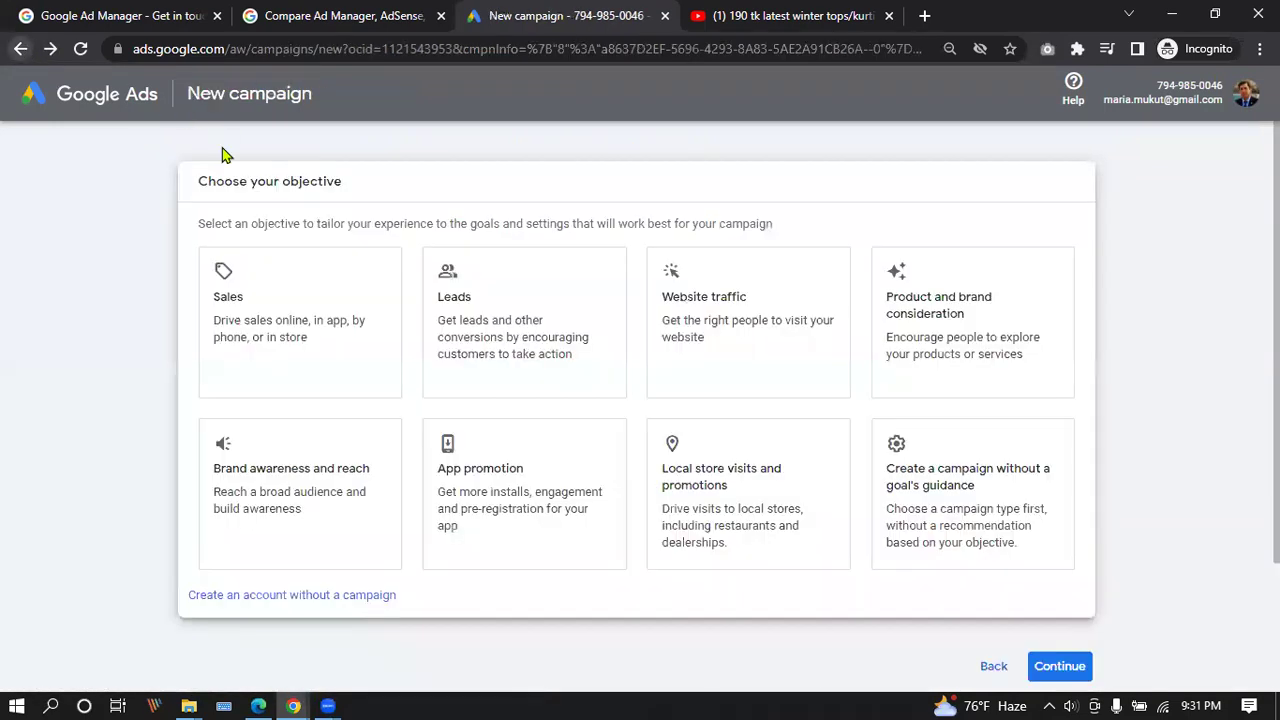
pyautogui.scroll(-2, 330, 400)
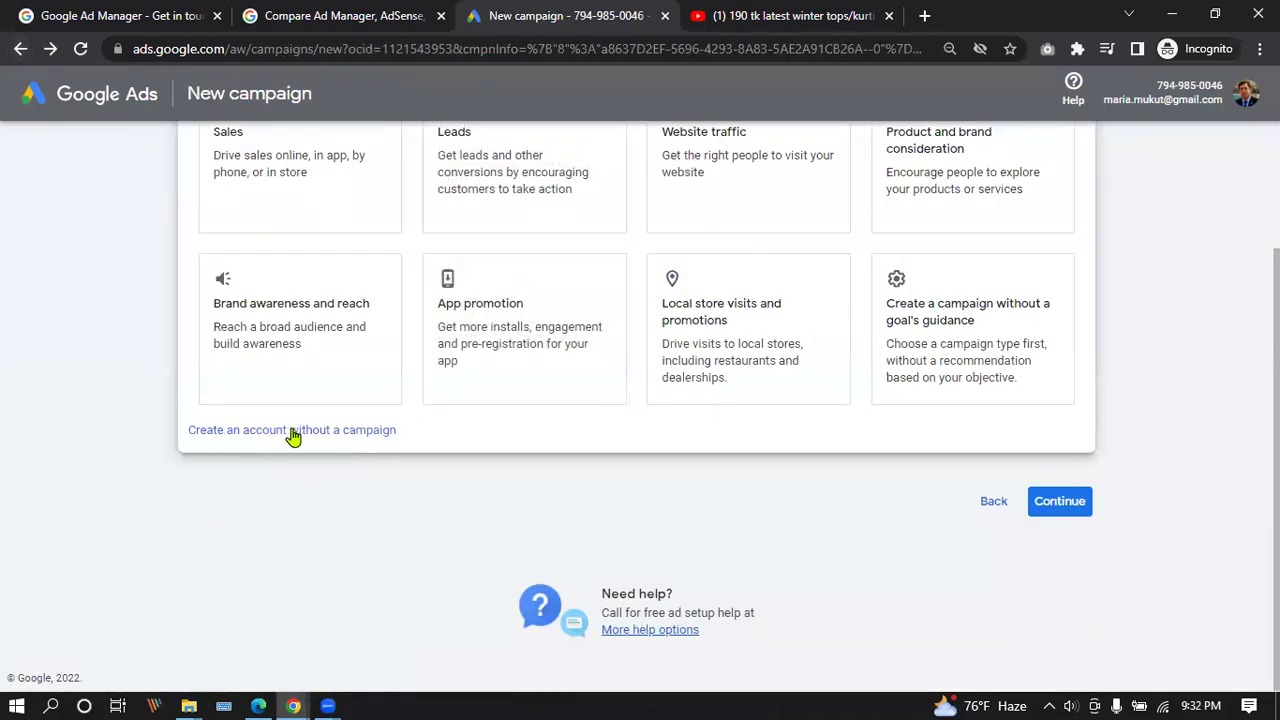
pyautogui.scroll(2, 296, 435)
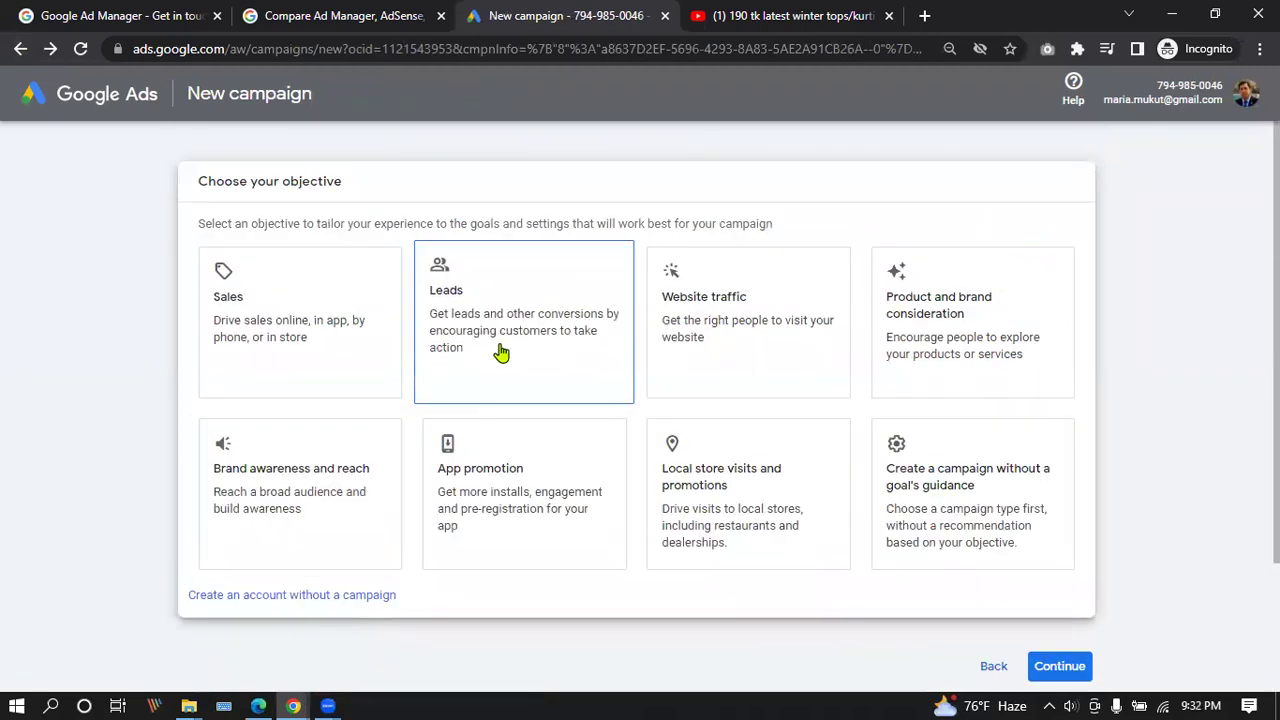
pyautogui.scroll(-2, 503, 350)
pyautogui.scroll(2, 675, 533)
pyautogui.scroll(-2, 400, 430)
pyautogui.scroll(1, 460, 320)
pyautogui.click(500, 197)
pyautogui.click(337, 266)
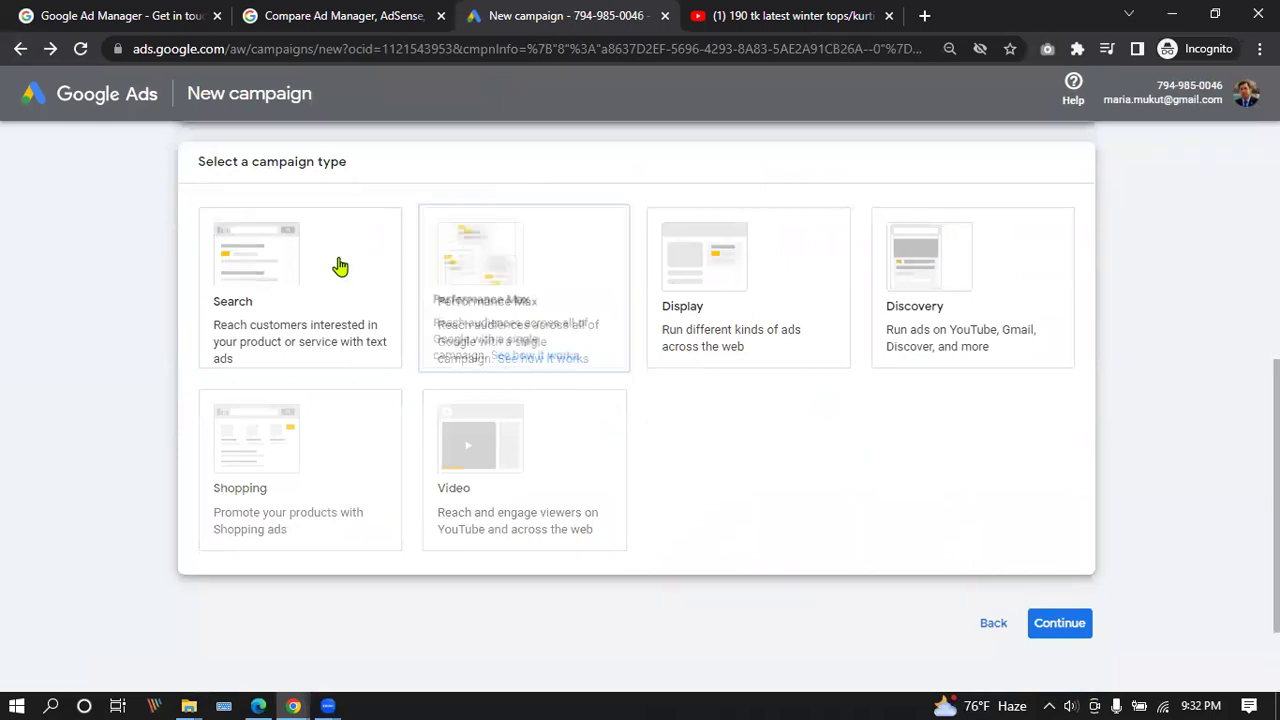
# Keep Lead form submissions as the only goal method, leaving website visits, calls, store visits and app downloads unchecked.
pyautogui.scroll(8, 551, 443)
pyautogui.scroll(-4, 287, 404)
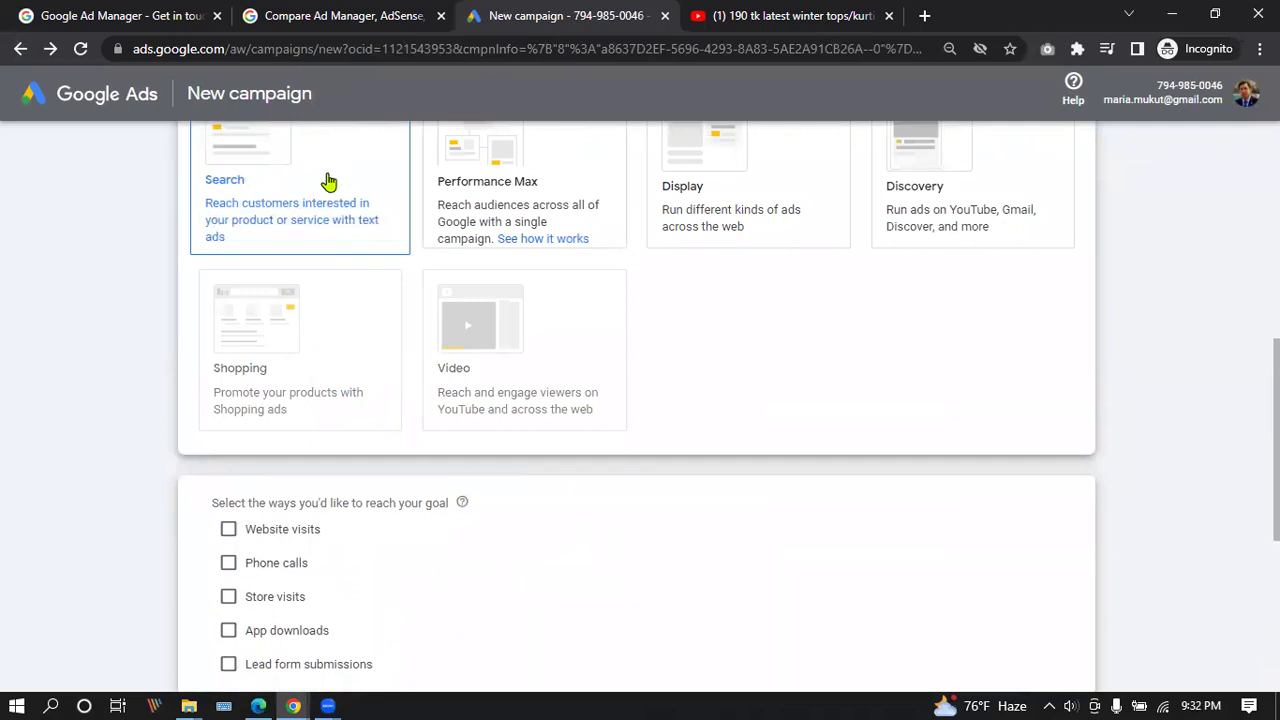
pyautogui.scroll(-3, 330, 178)
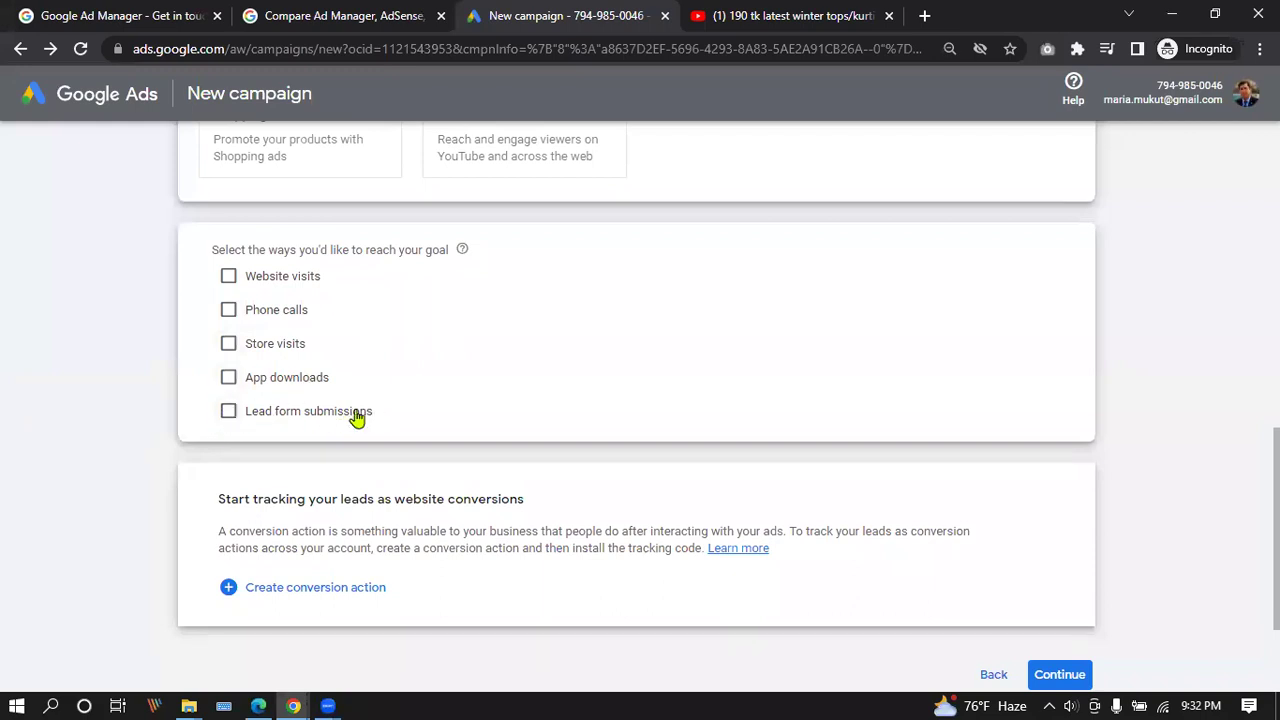
pyautogui.click(228, 416)
pyautogui.click(229, 277)
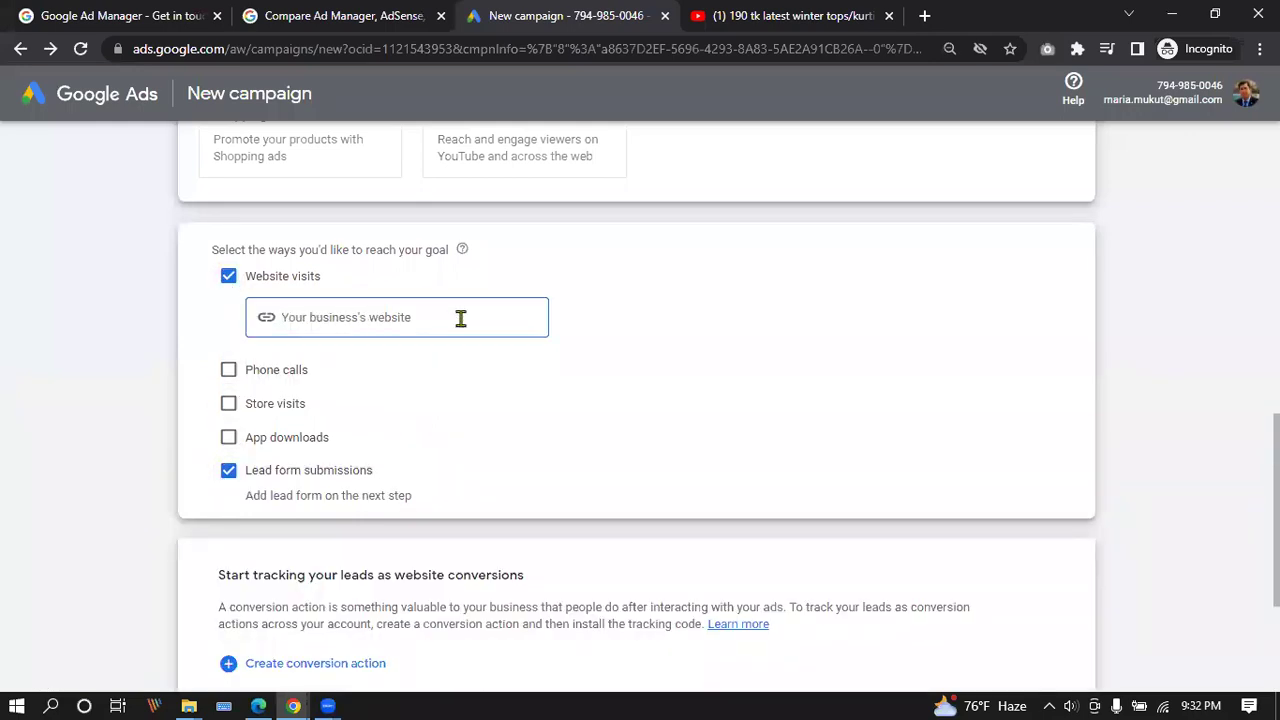
pyautogui.click(229, 277)
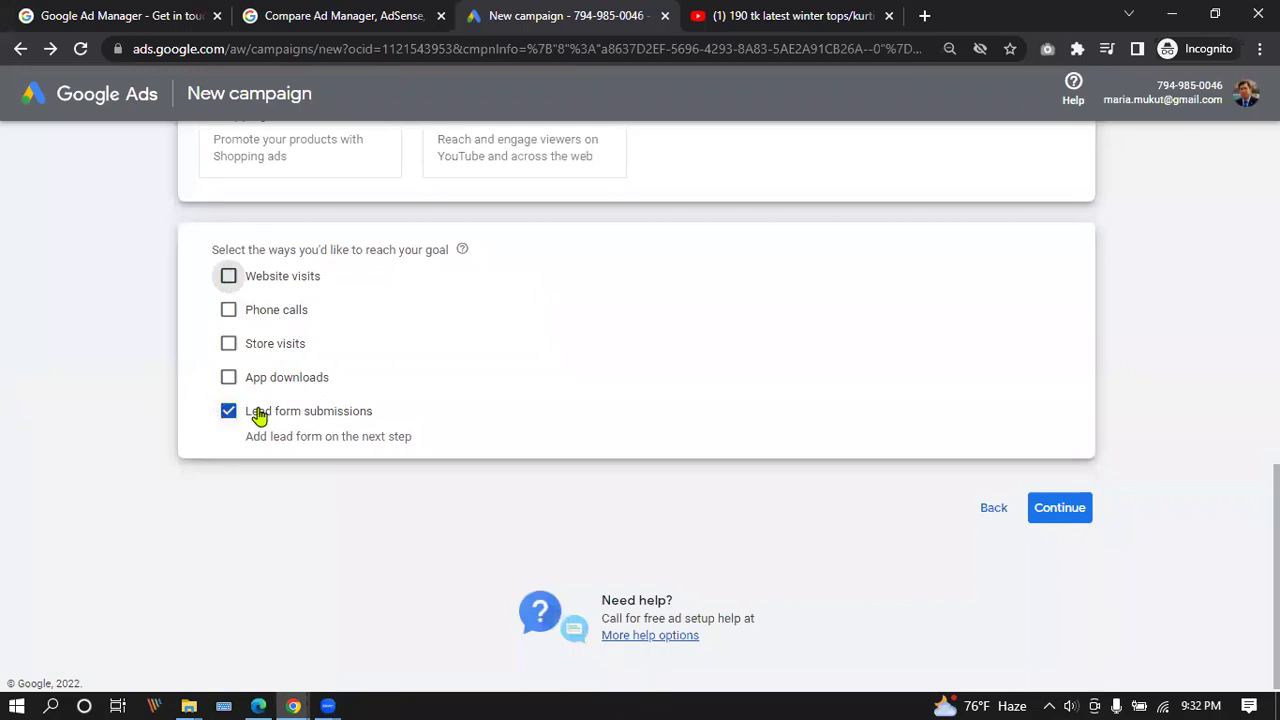
pyautogui.click(228, 310)
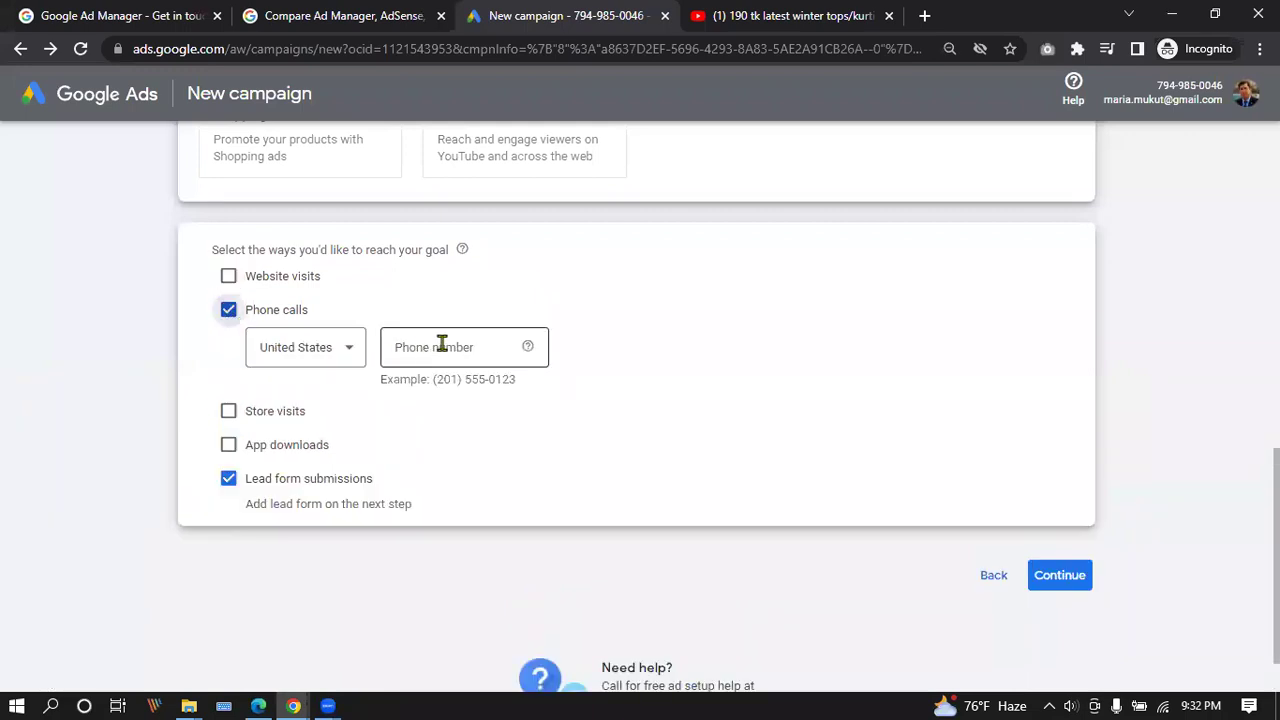
pyautogui.click(222, 314)
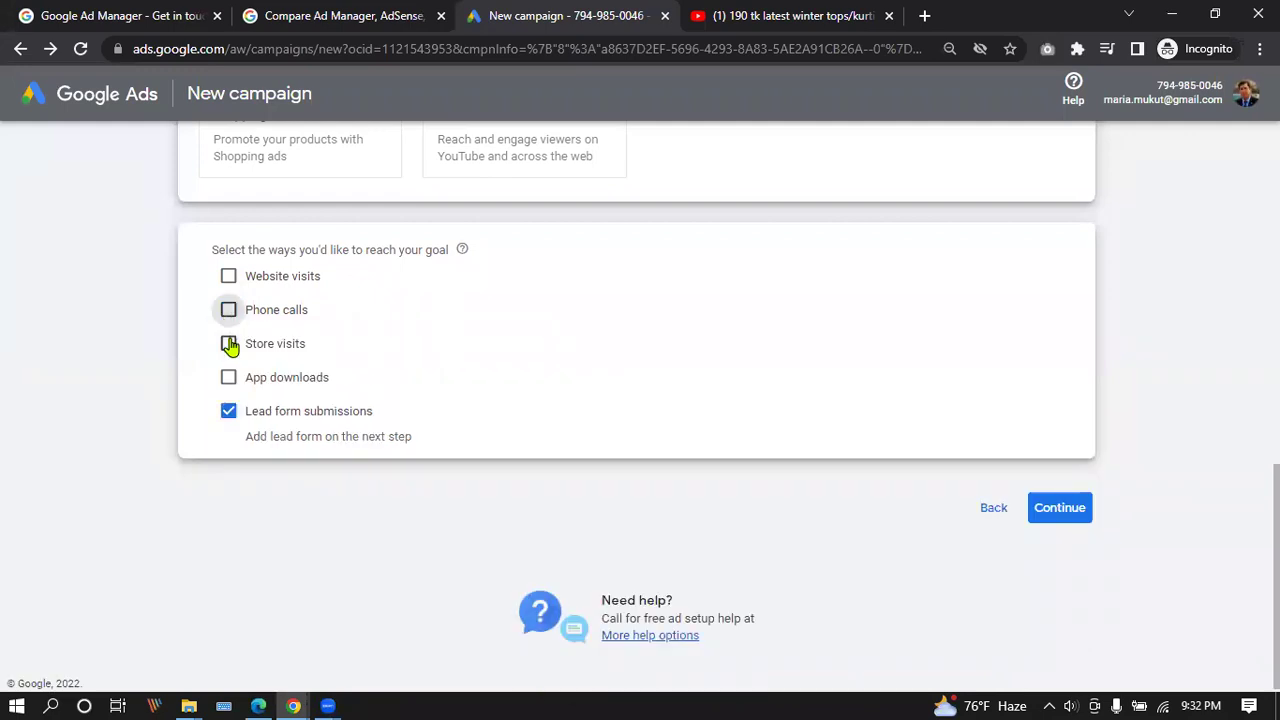
pyautogui.click(230, 344)
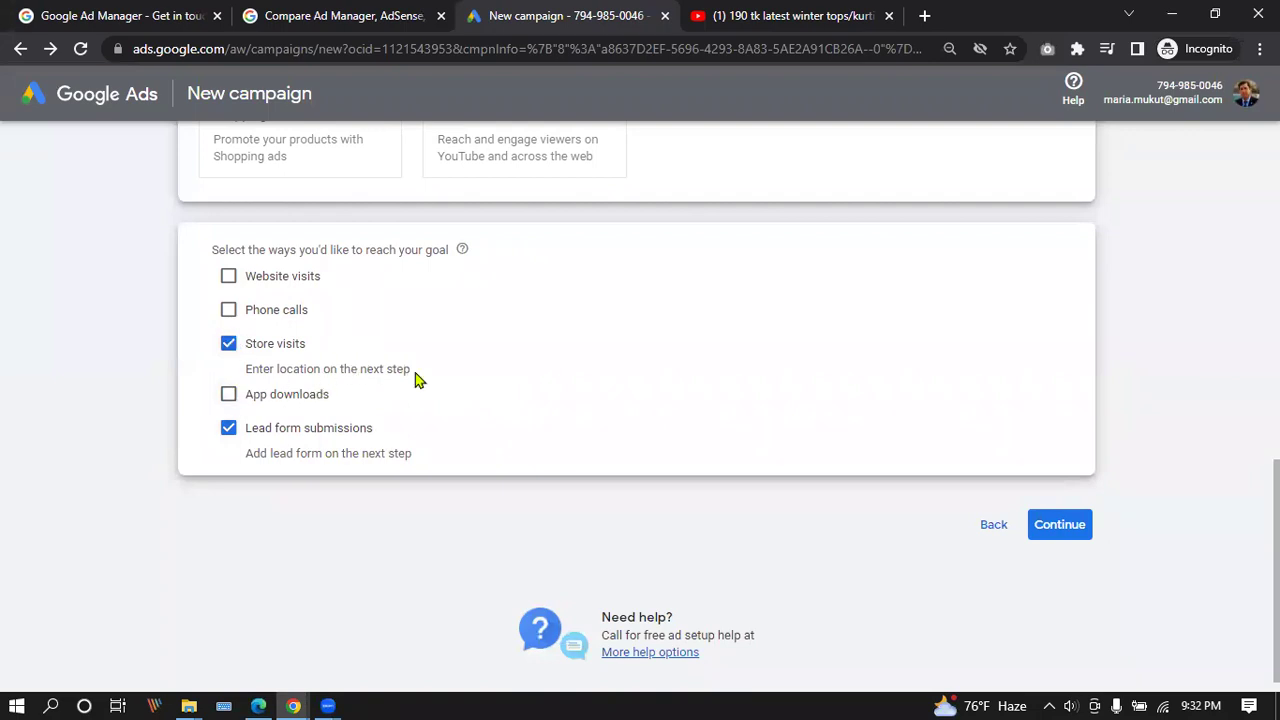
pyautogui.click(229, 344)
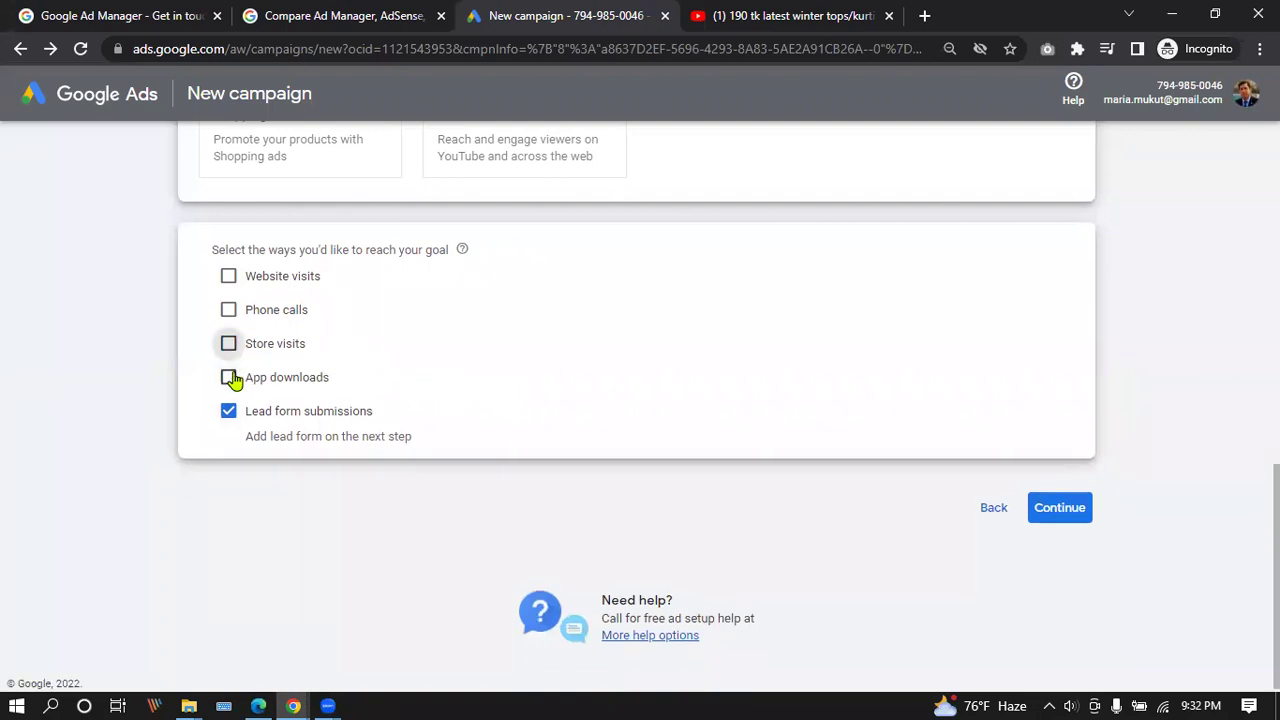
pyautogui.click(229, 377)
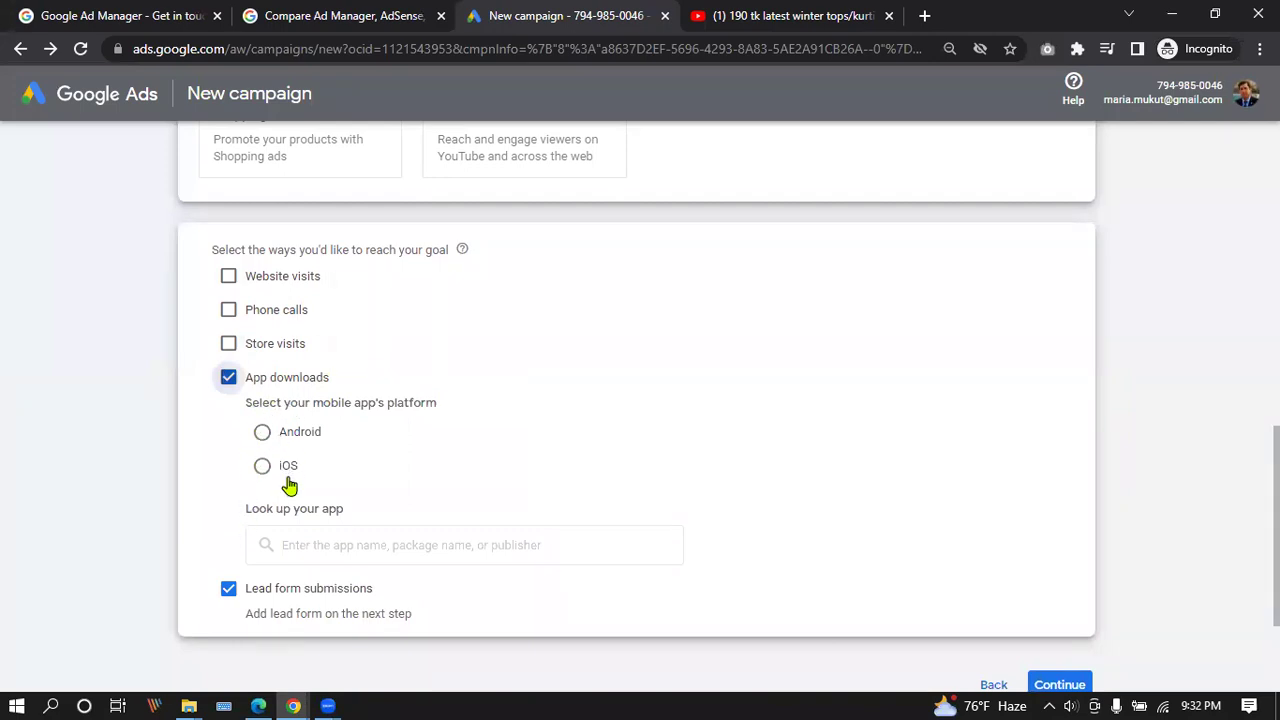
pyautogui.click(230, 378)
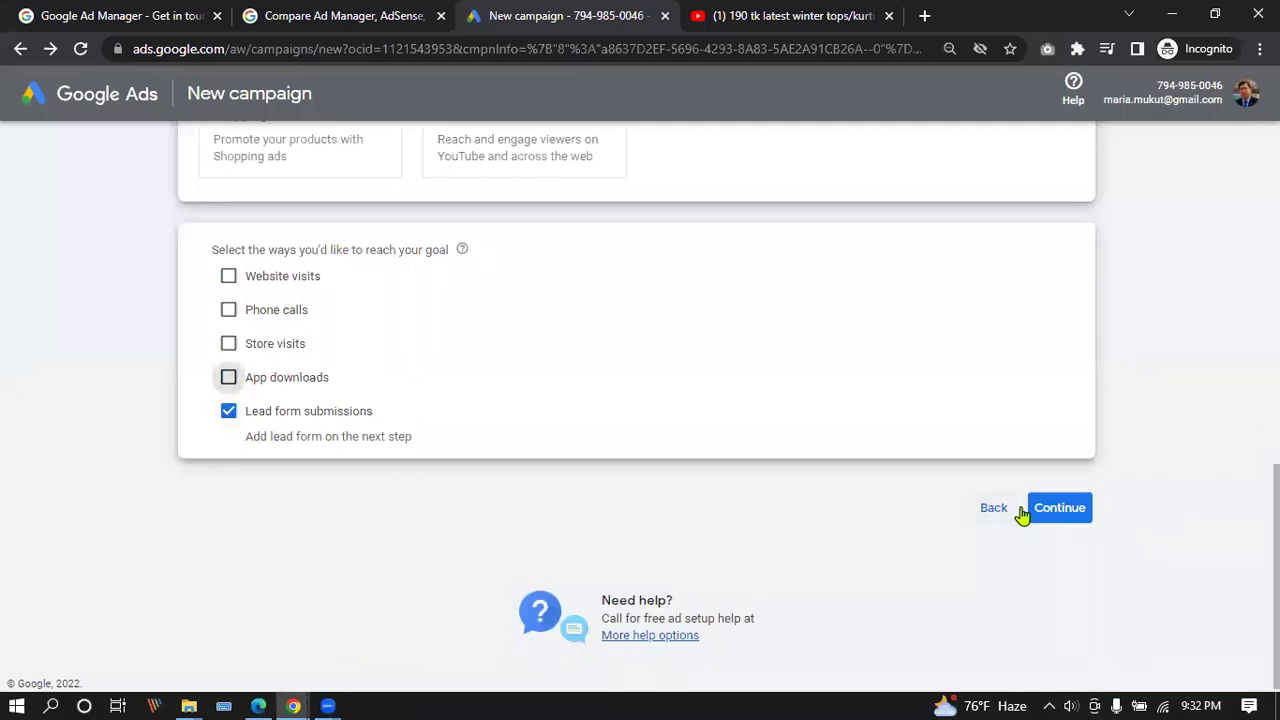
pyautogui.click(1068, 510)
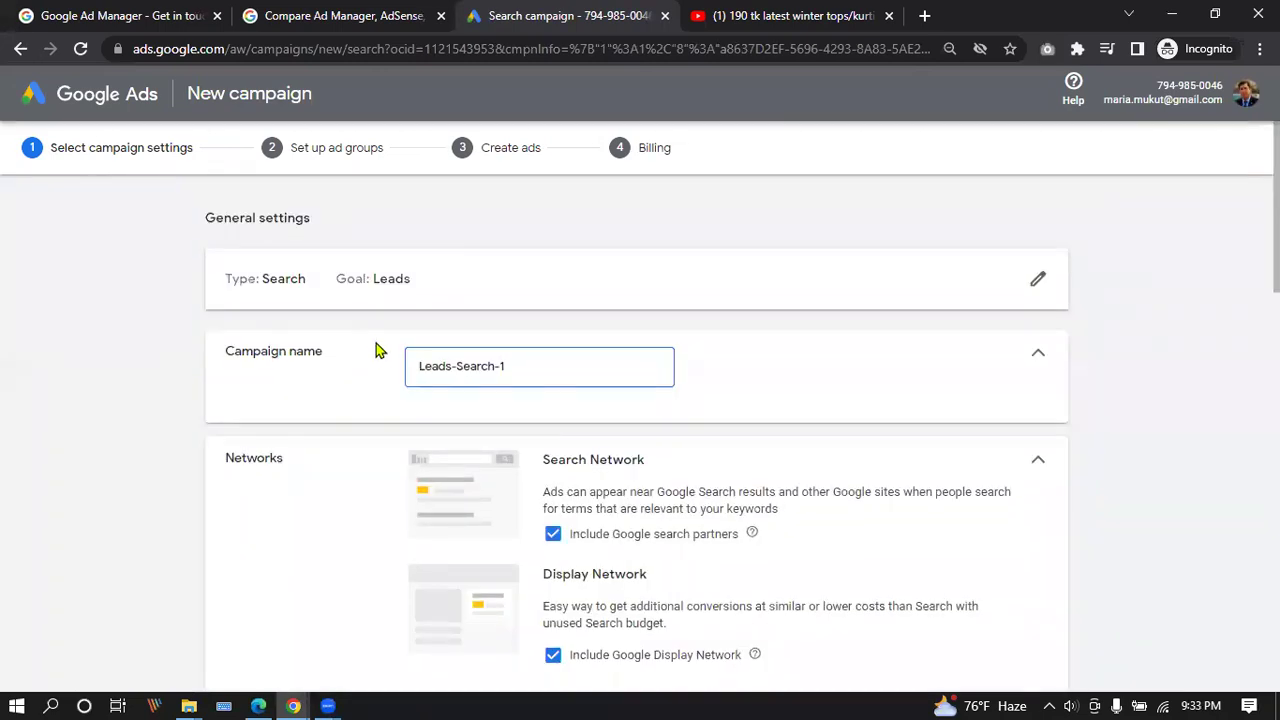
# Expand the Location options in the campaign's Locations section.
pyautogui.scroll(-1, 535, 300)
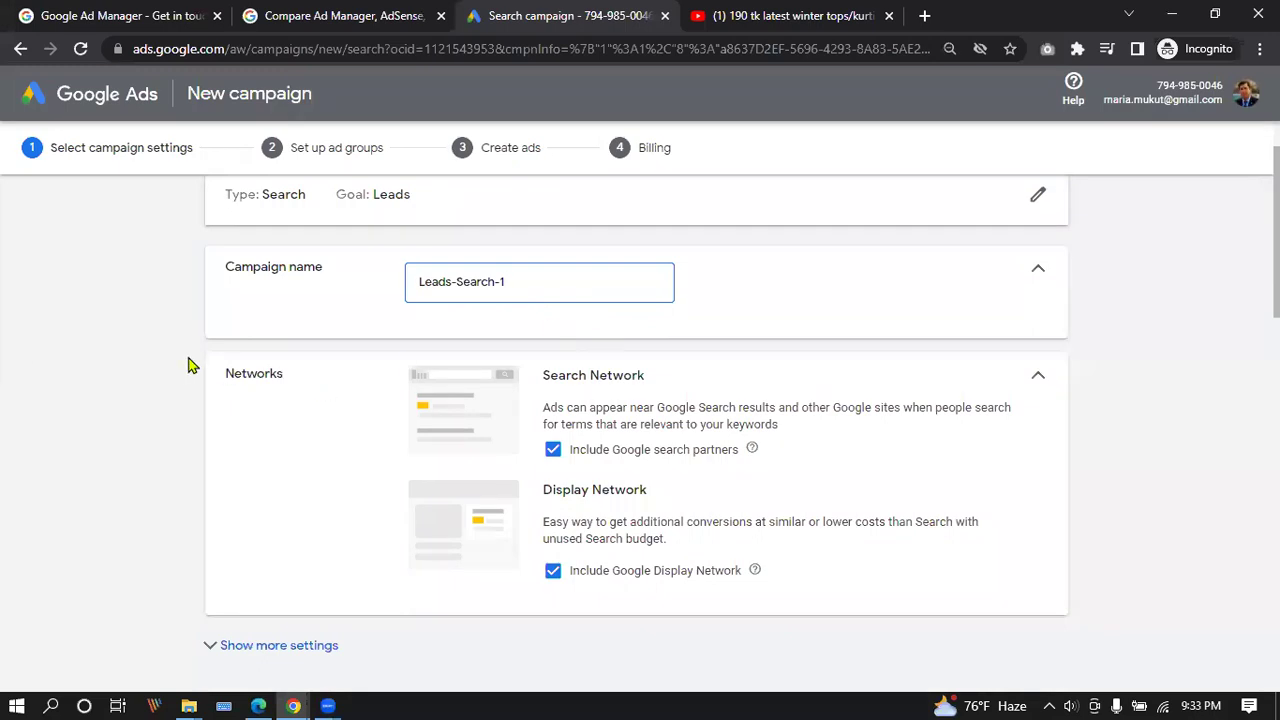
pyautogui.scroll(-3, 680, 317)
pyautogui.scroll(-1, 680, 317)
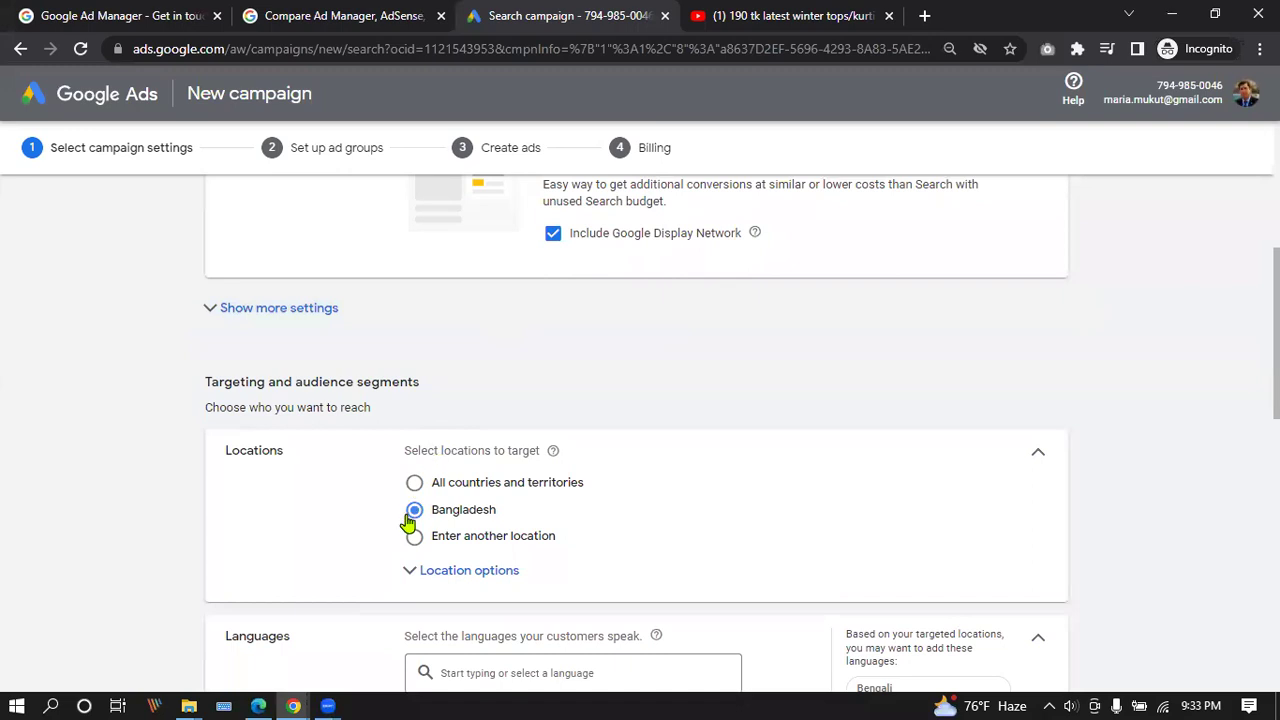
pyautogui.click(462, 571)
pyautogui.scroll(-2, 552, 433)
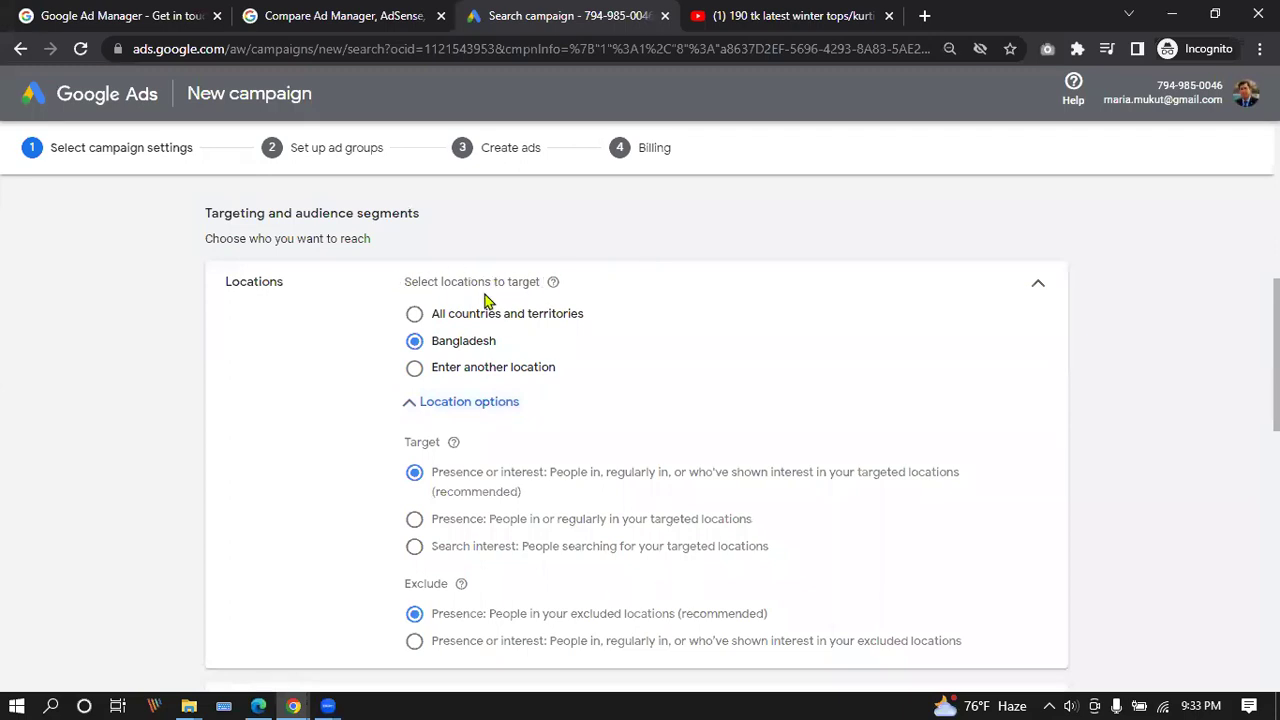
# After trying All countries and another location, set targeting back to Bangladesh.
pyautogui.click(416, 315)
pyautogui.click(414, 372)
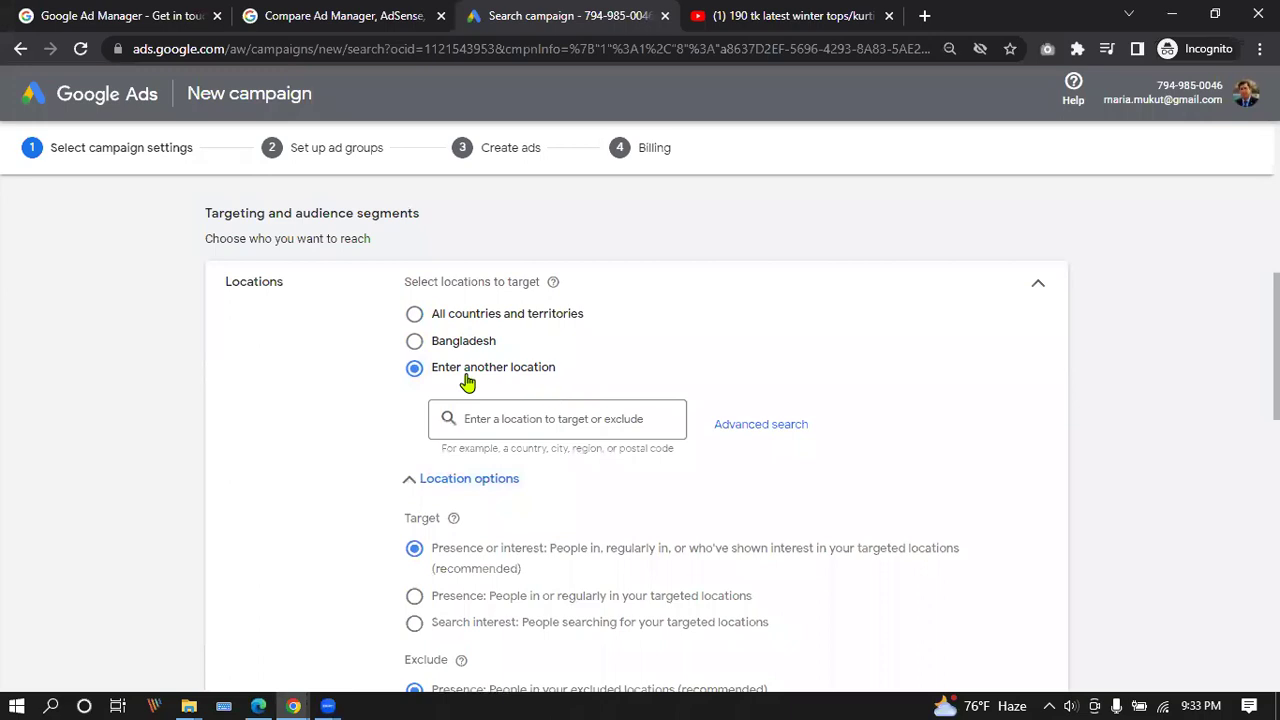
pyautogui.click(546, 418)
pyautogui.click(415, 315)
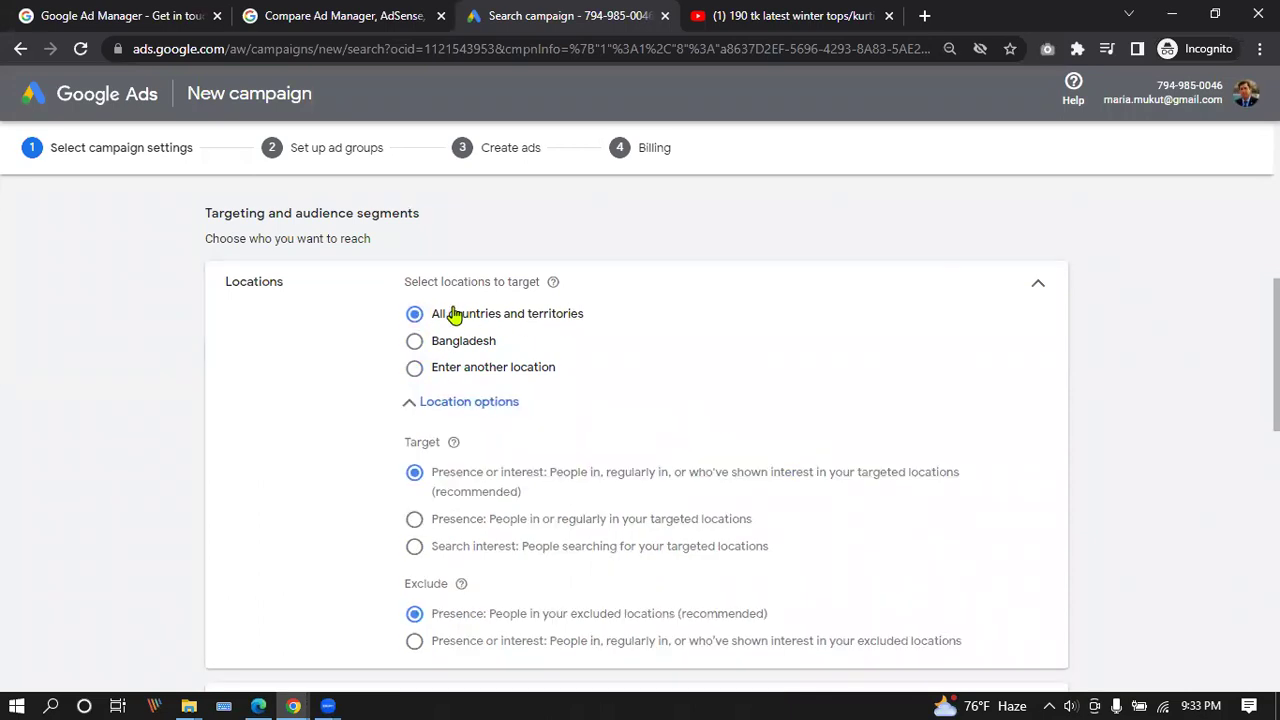
pyautogui.click(415, 342)
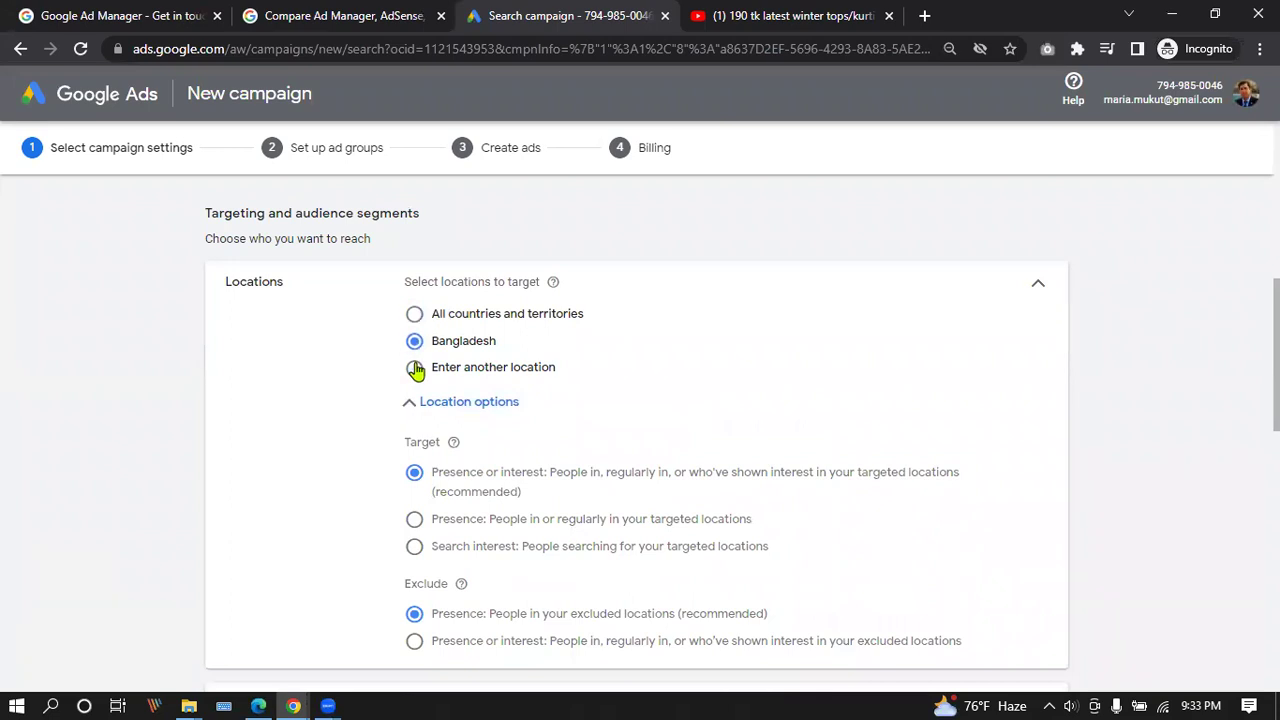
pyautogui.click(414, 368)
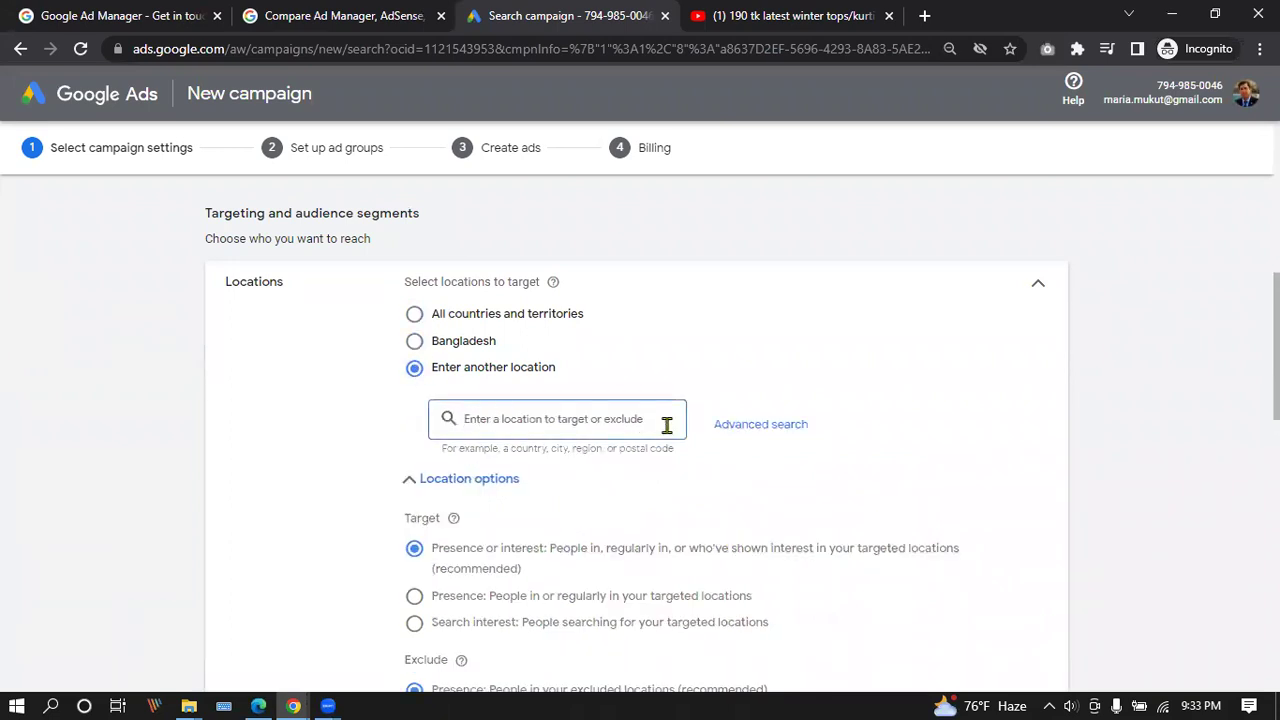
pyautogui.click(415, 341)
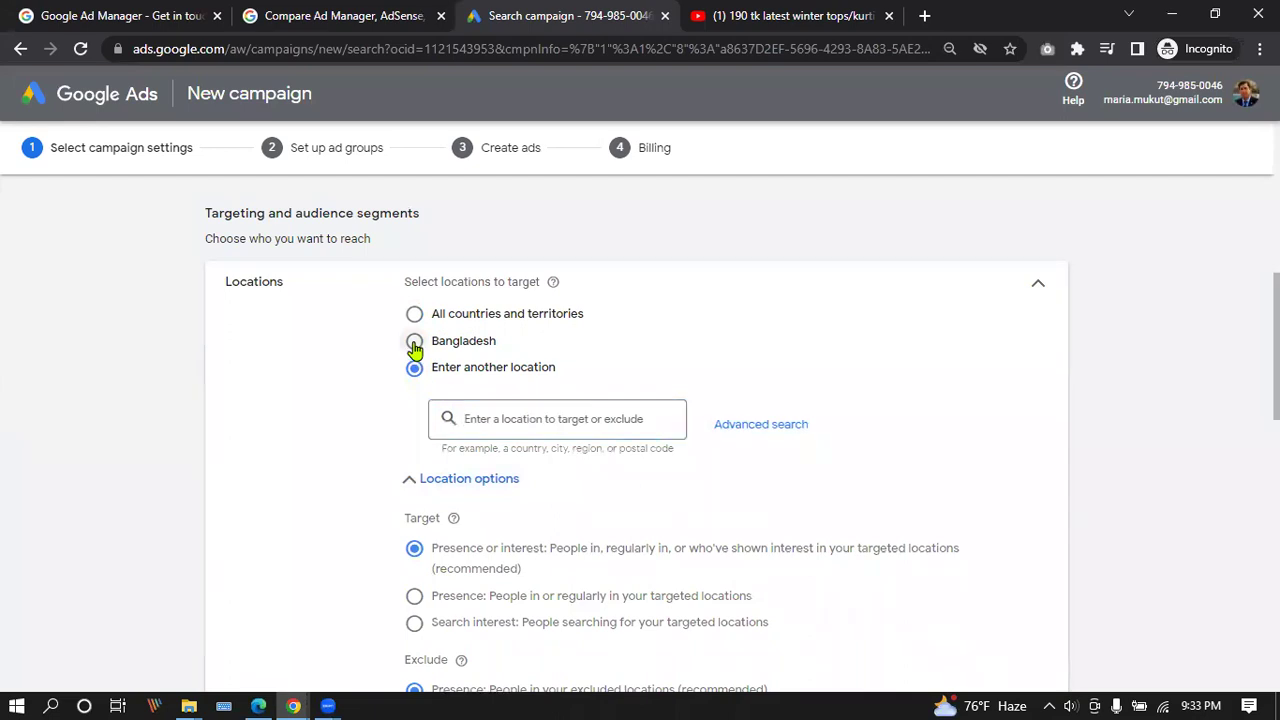
pyautogui.scroll(-2, 415, 348)
# Keep US Dollar as the budget currency.
pyautogui.scroll(-1, 416, 349)
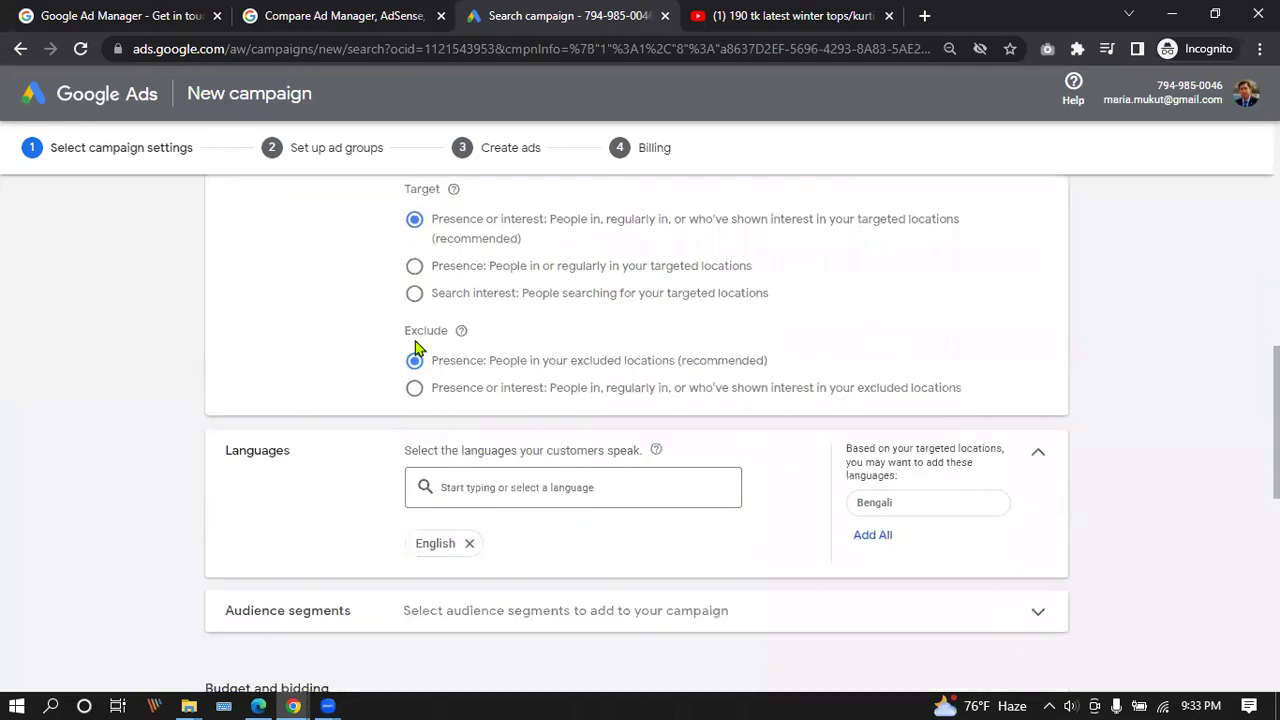
pyautogui.scroll(-2, 418, 348)
pyautogui.scroll(-1, 569, 324)
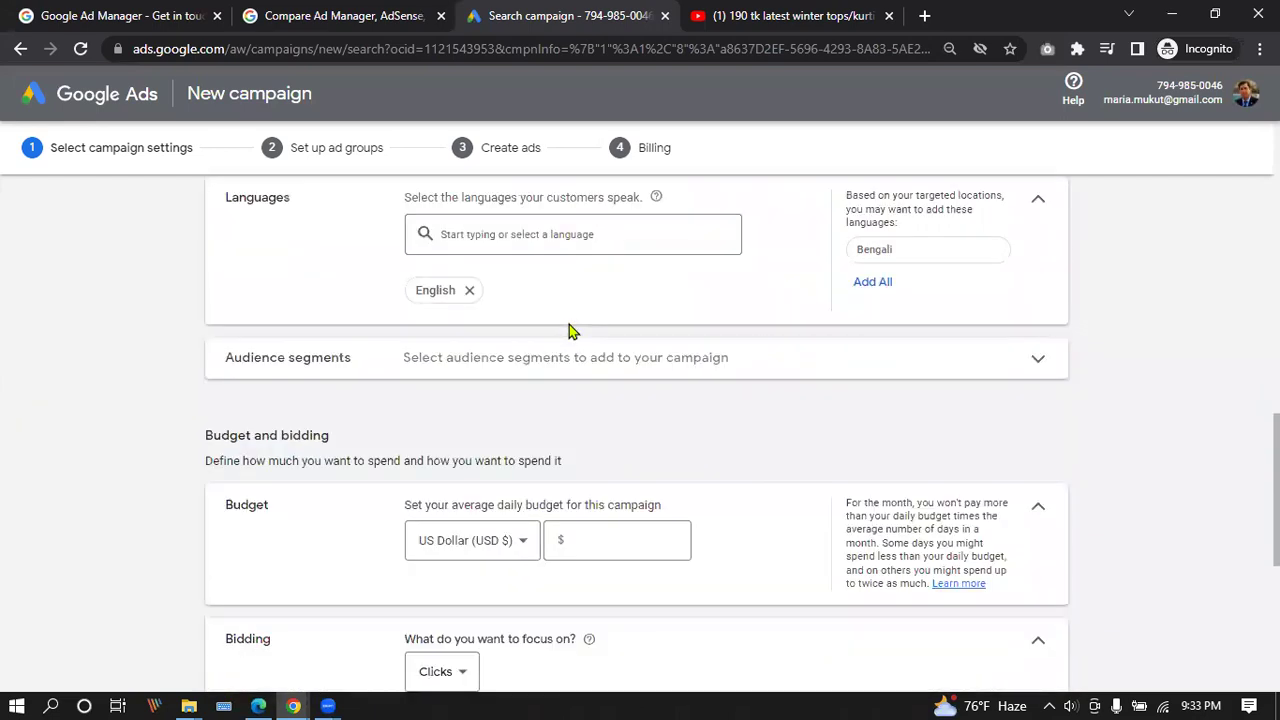
pyautogui.scroll(-1, 578, 388)
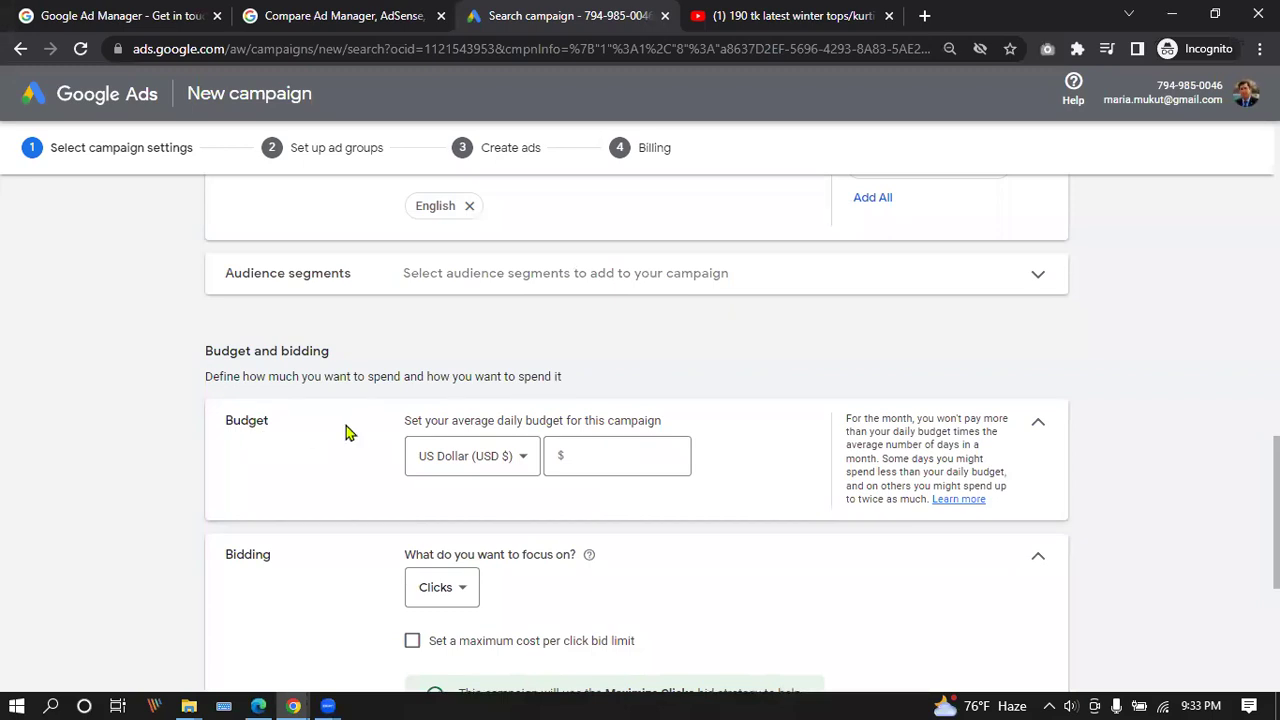
pyautogui.click(500, 457)
pyautogui.click(705, 366)
pyautogui.click(616, 451)
pyautogui.scroll(-3, 632, 450)
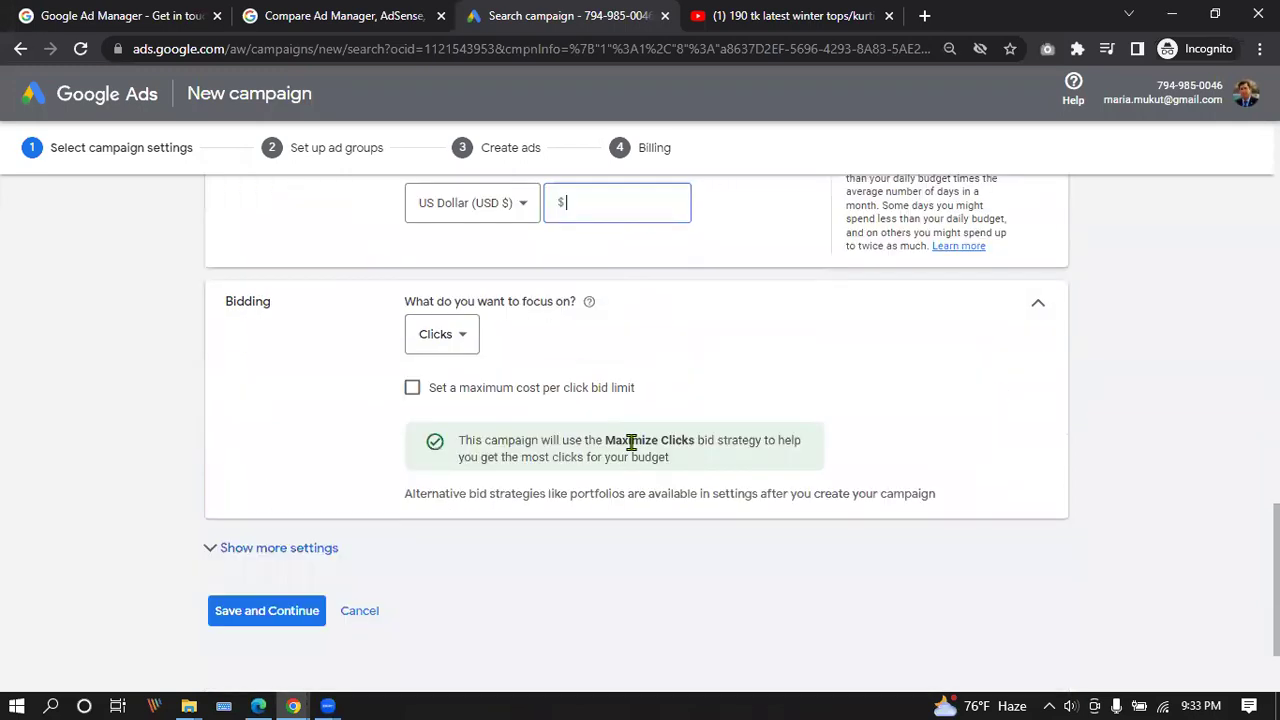
# Keep Clicks as the bidding focus without a maximum cost-per-click limit.
pyautogui.click(465, 340)
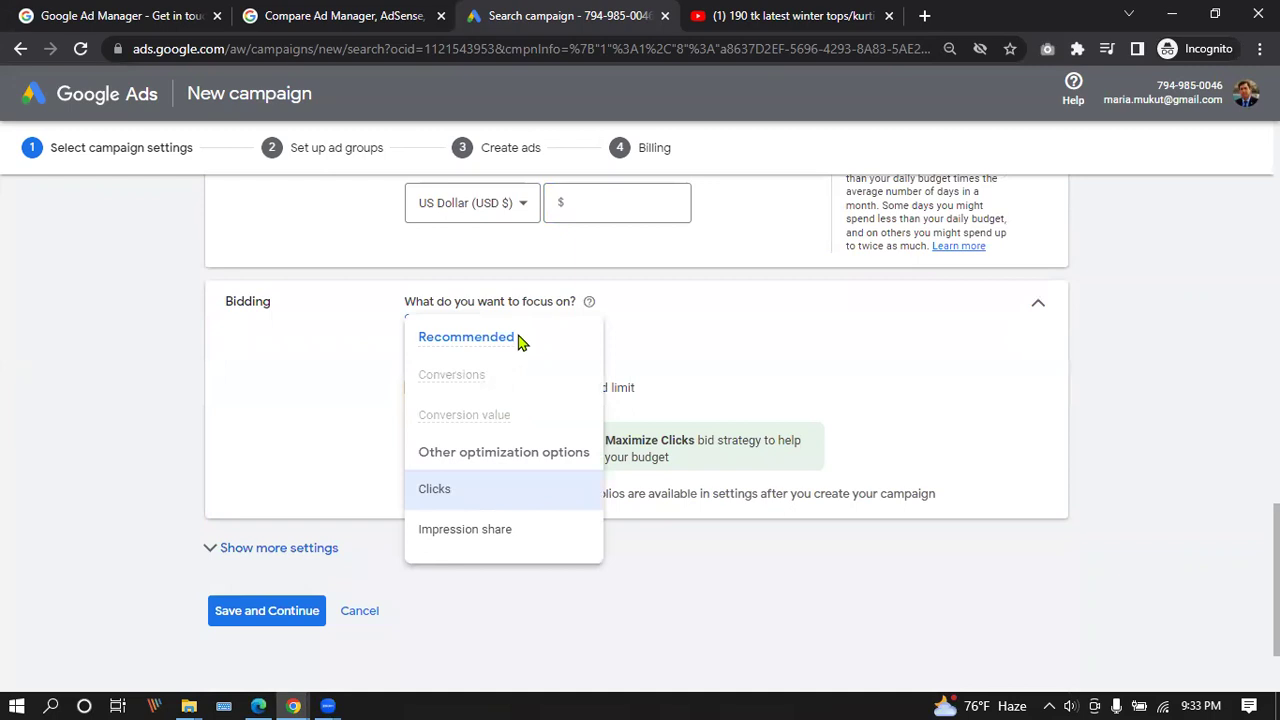
pyautogui.click(651, 358)
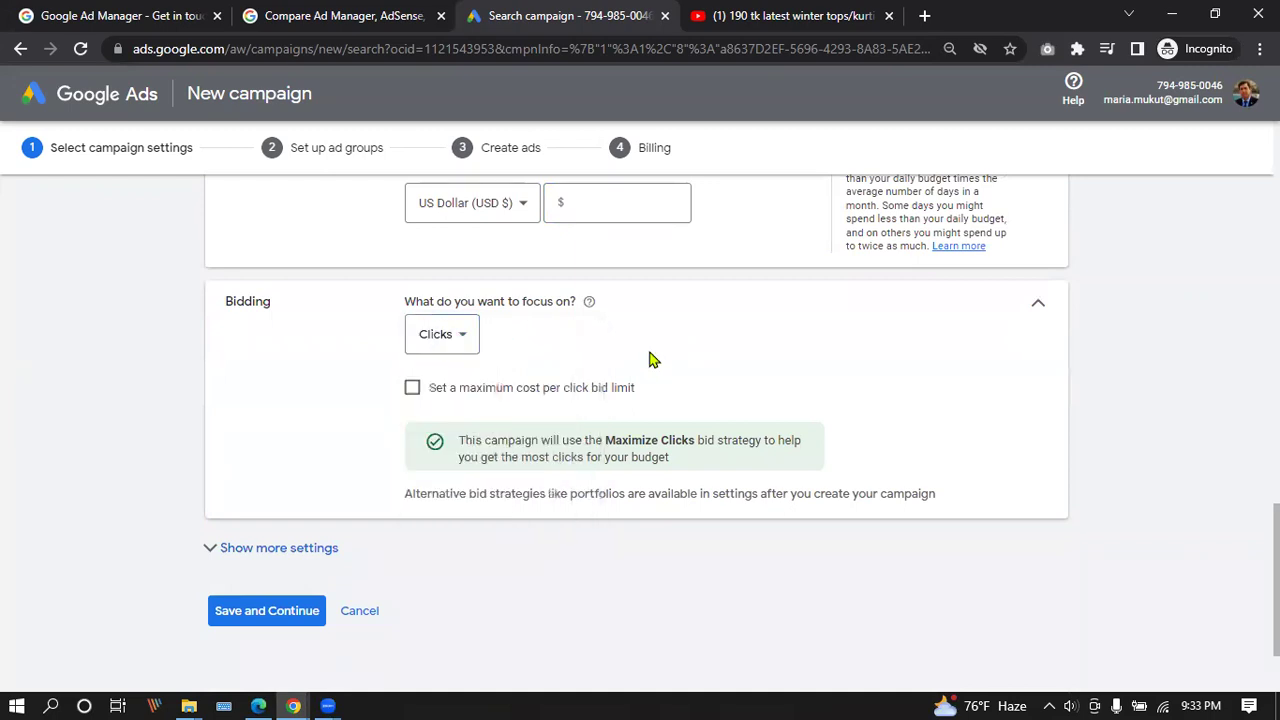
pyautogui.click(412, 389)
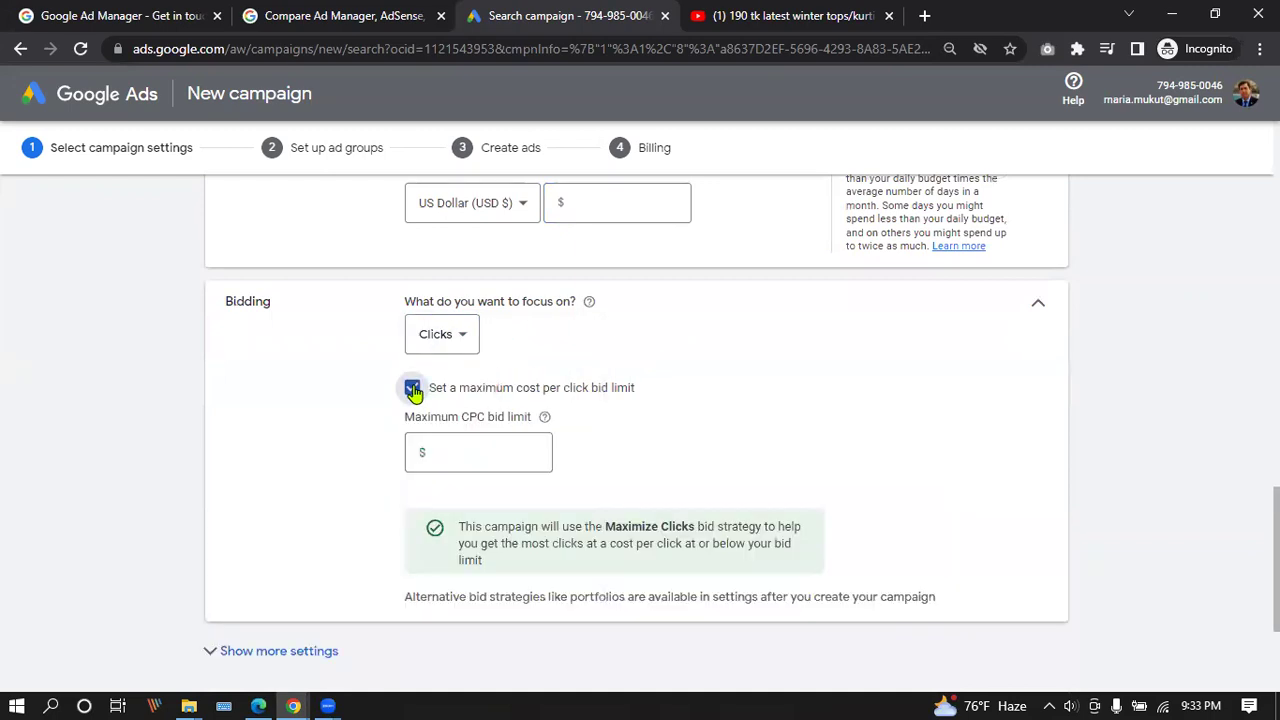
pyautogui.click(412, 389)
pyautogui.scroll(-2, 646, 366)
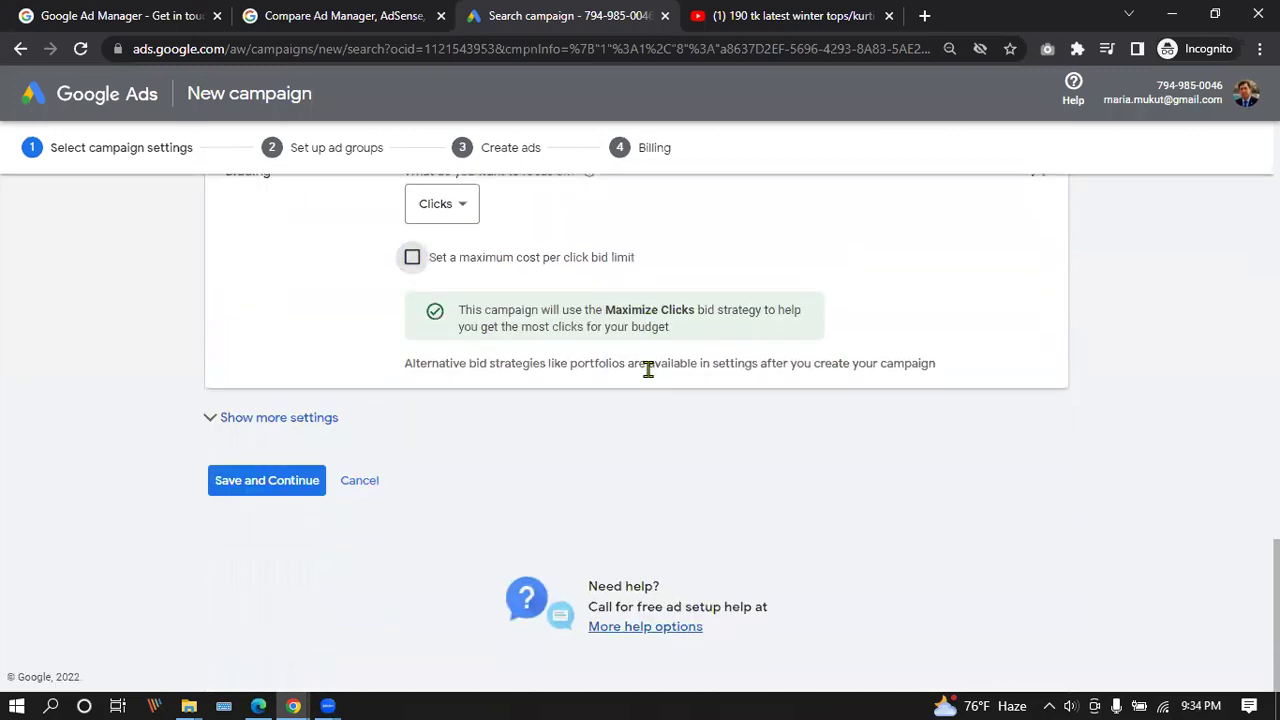
pyautogui.scroll(4, 635, 470)
# Enter a $10.00 daily budget and save the campaign settings.
pyautogui.click(603, 497)
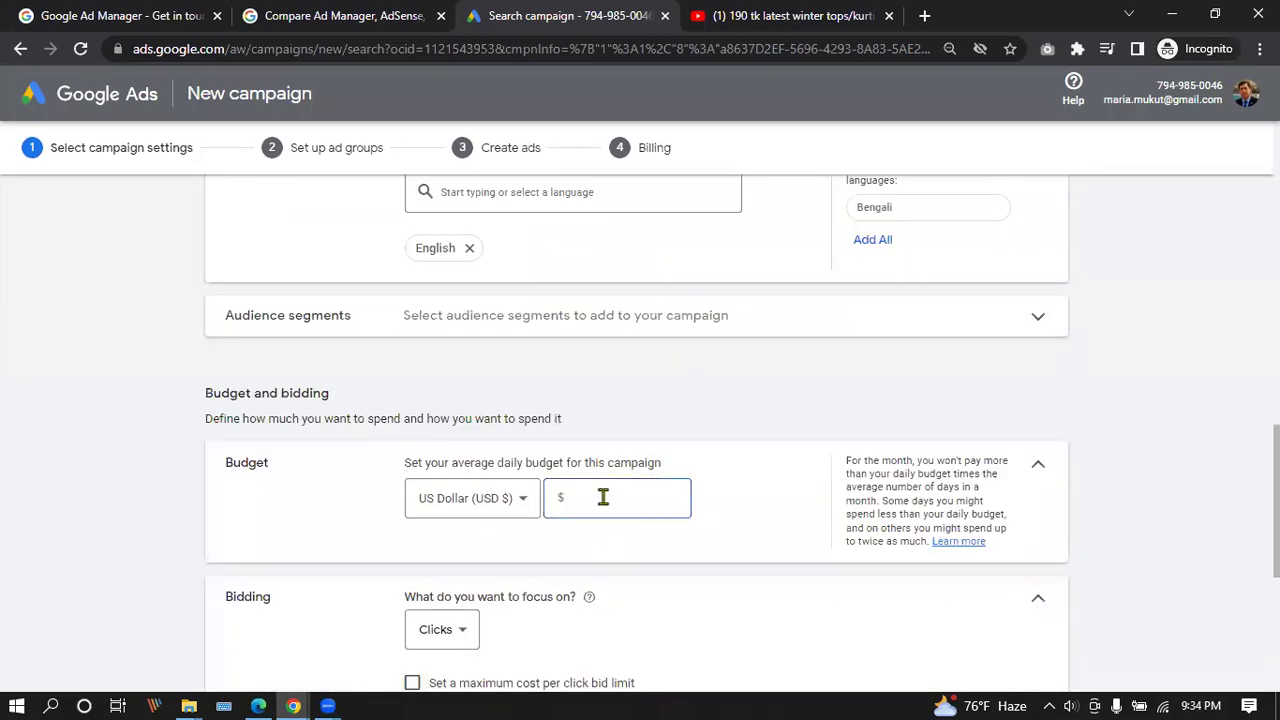
pyautogui.write('10')
pyautogui.click(640, 546)
pyautogui.scroll(-3, 659, 547)
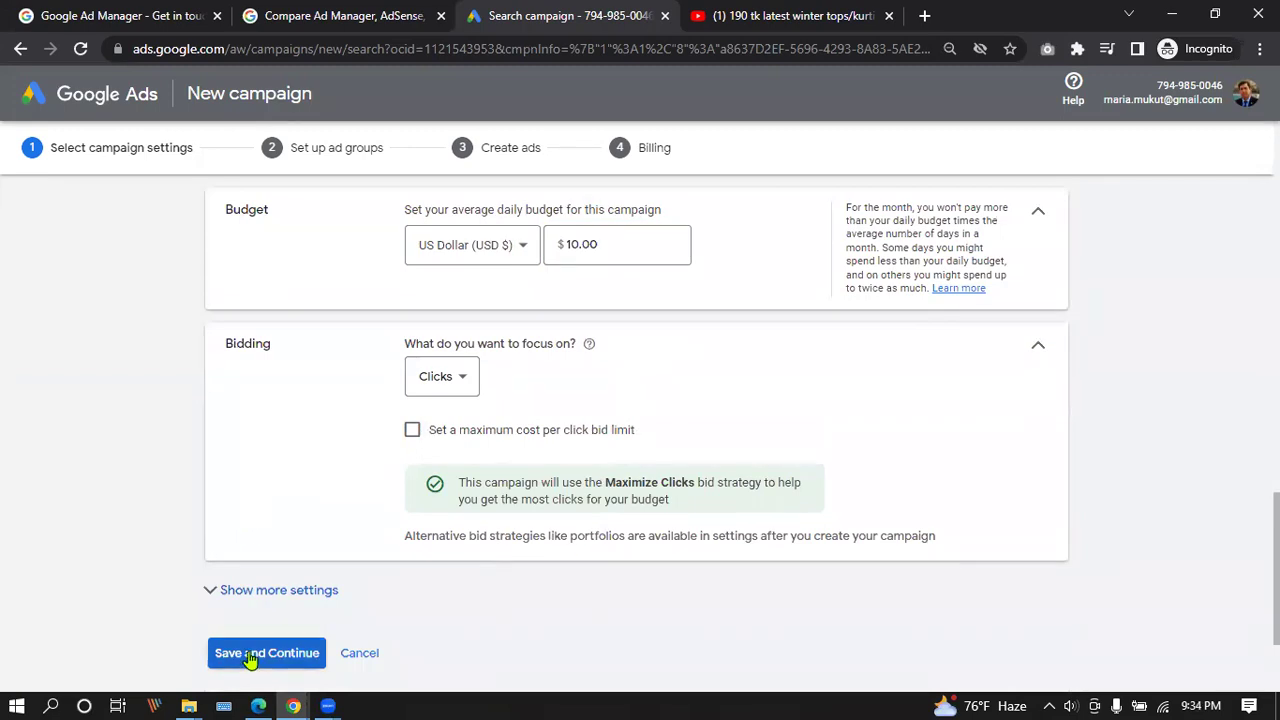
pyautogui.click(273, 592)
pyautogui.scroll(-2, 292, 470)
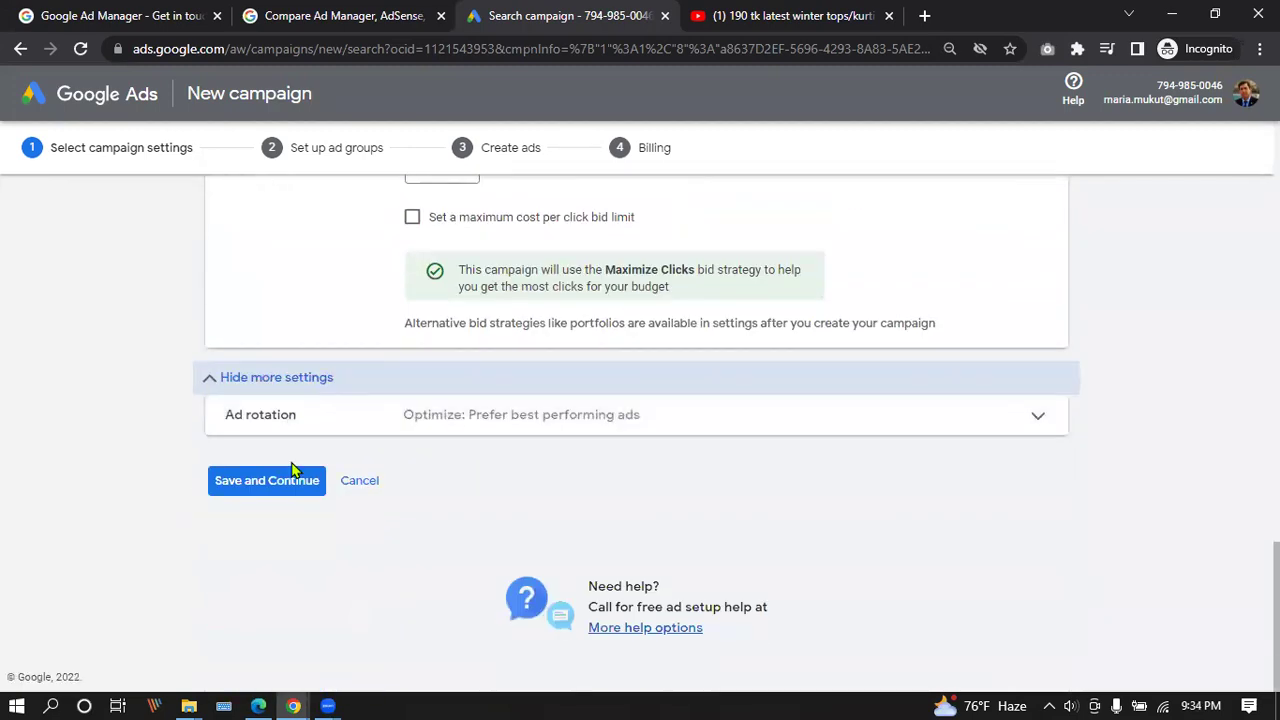
pyautogui.click(278, 484)
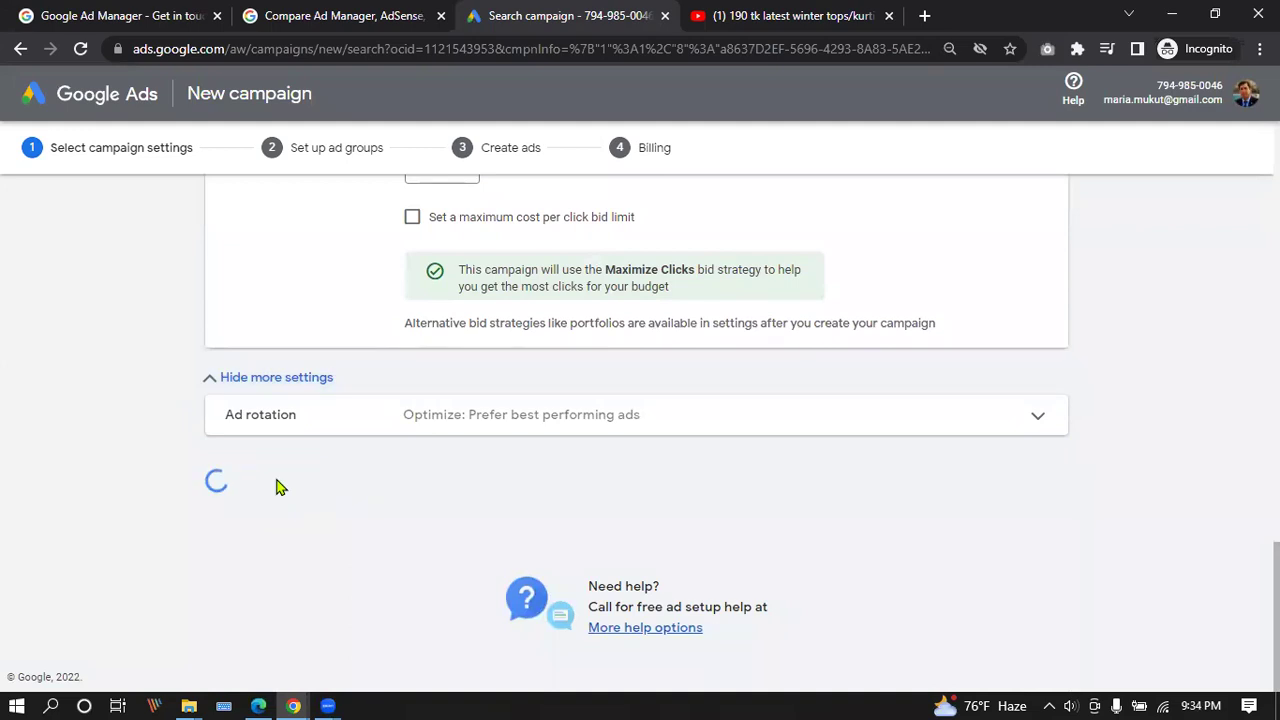
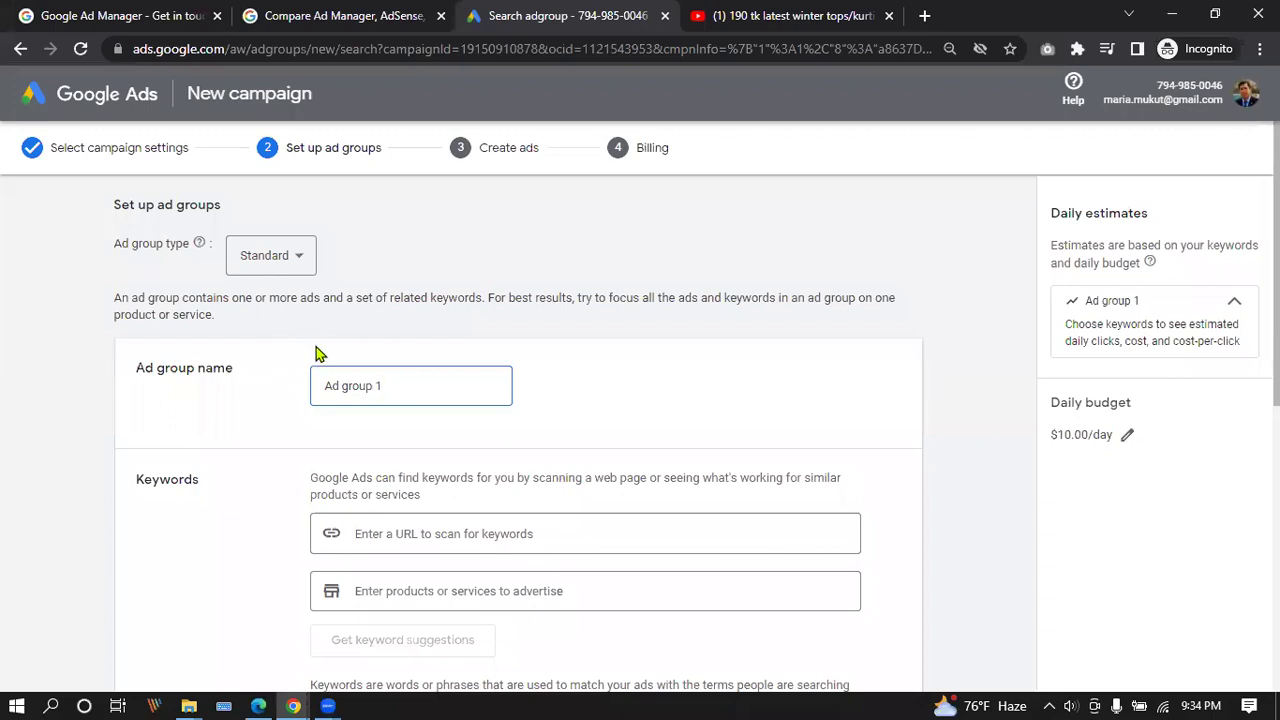
# Review Ad group 1's website, product and keyword fields, then save and continue to ads.
pyautogui.scroll(-2, 299, 343)
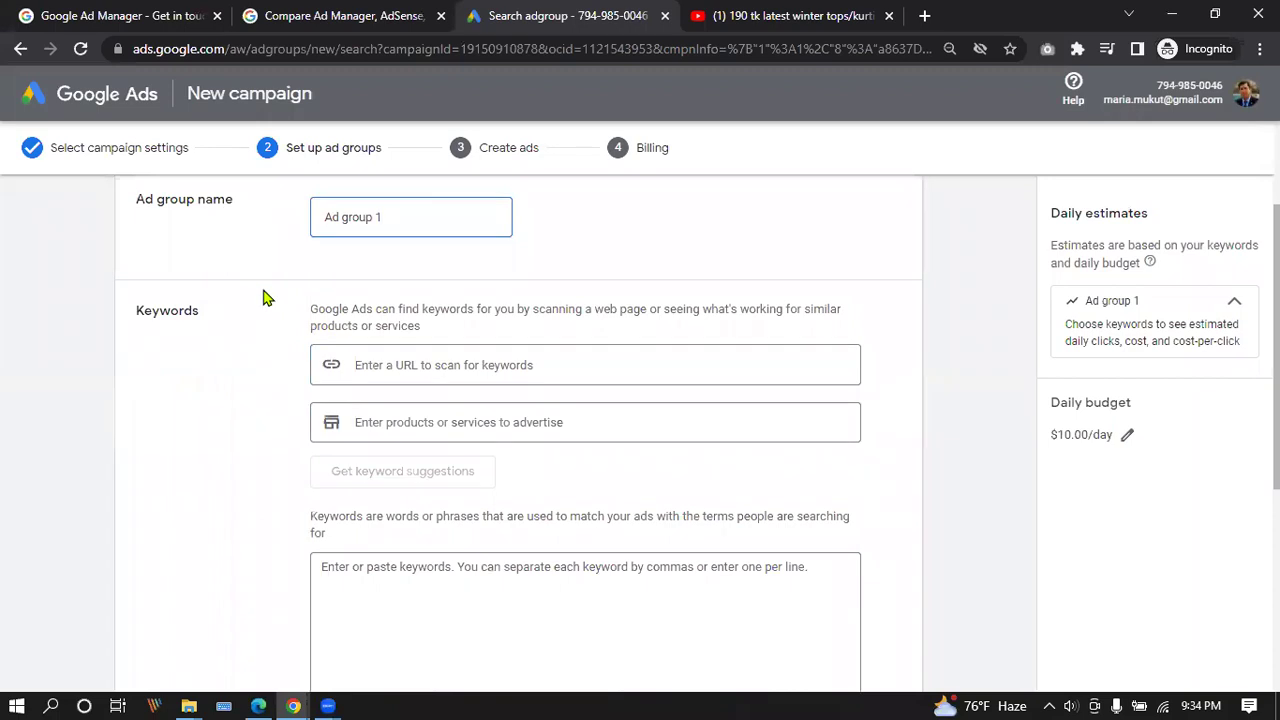
pyautogui.click(390, 364)
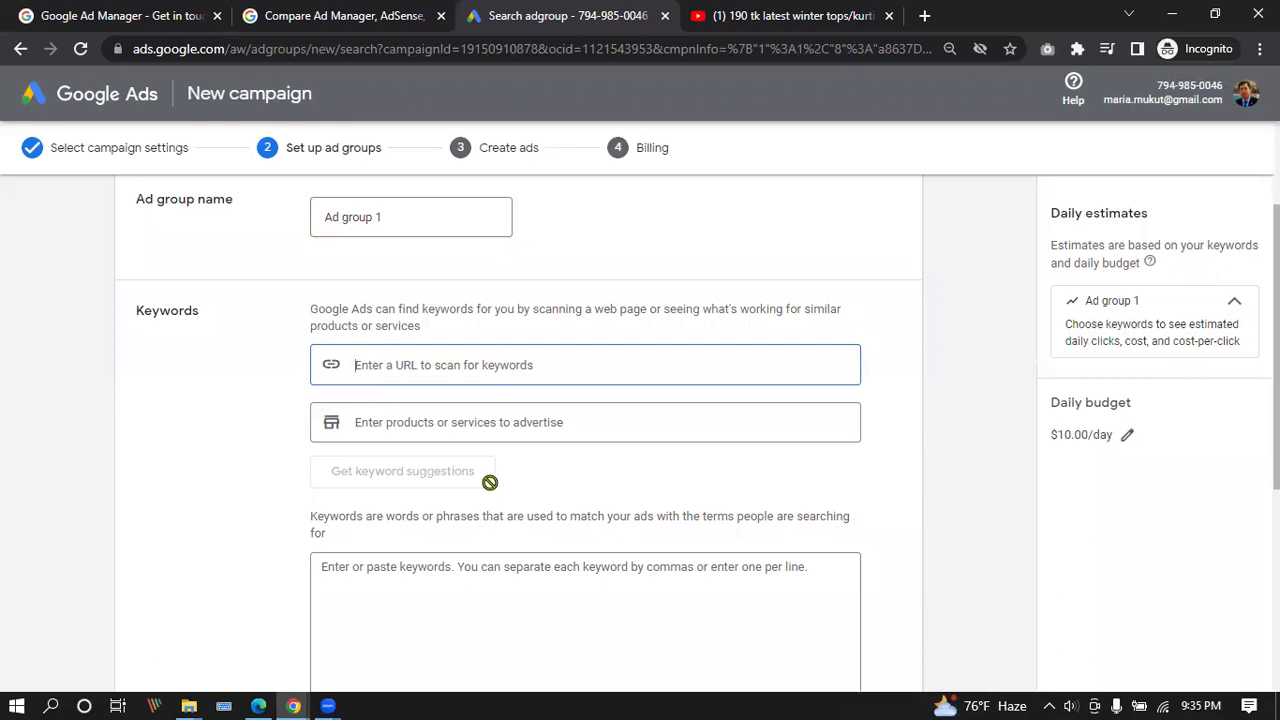
pyautogui.click(471, 424)
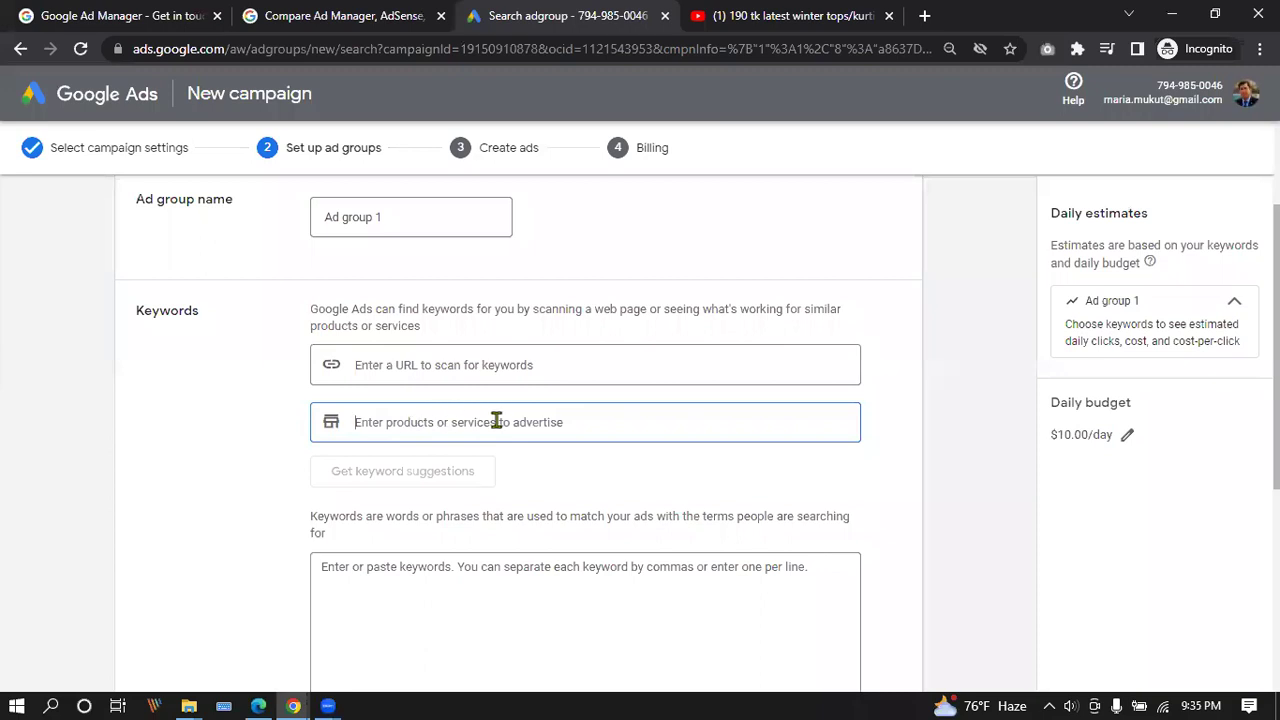
pyautogui.scroll(-1, 423, 391)
pyautogui.scroll(-1, 423, 391)
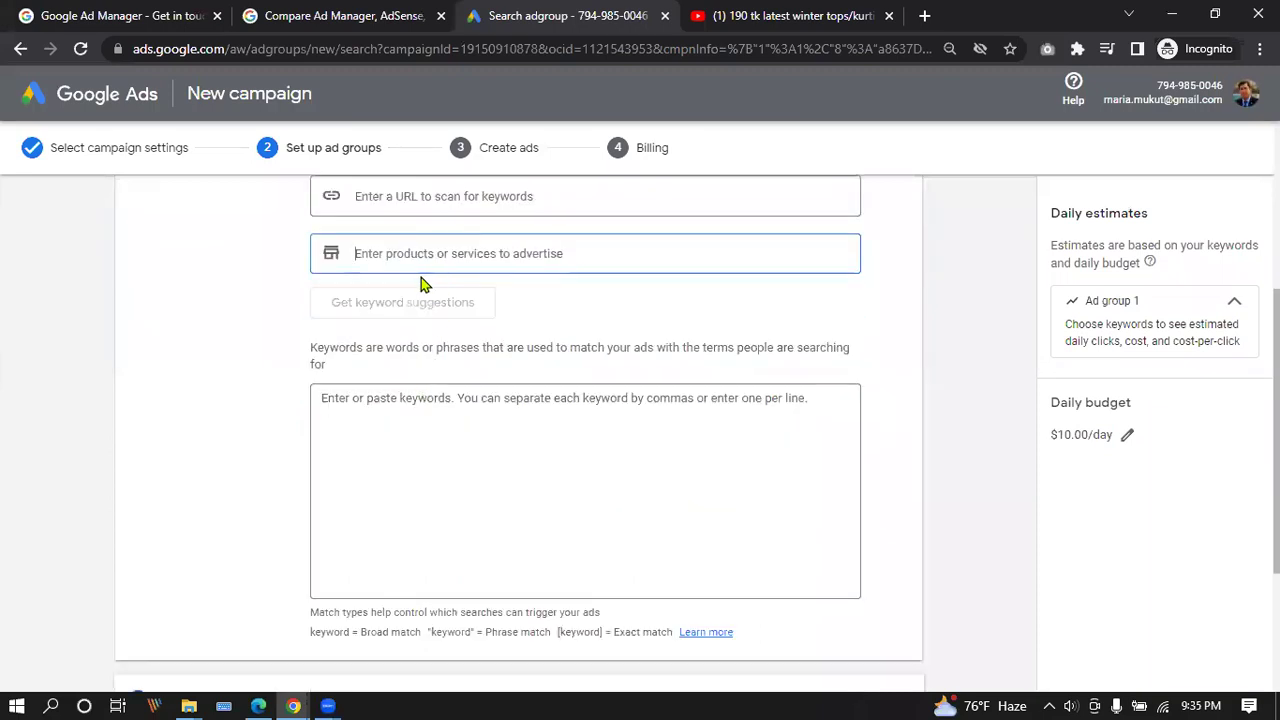
pyautogui.click(459, 418)
pyautogui.scroll(-1, 459, 418)
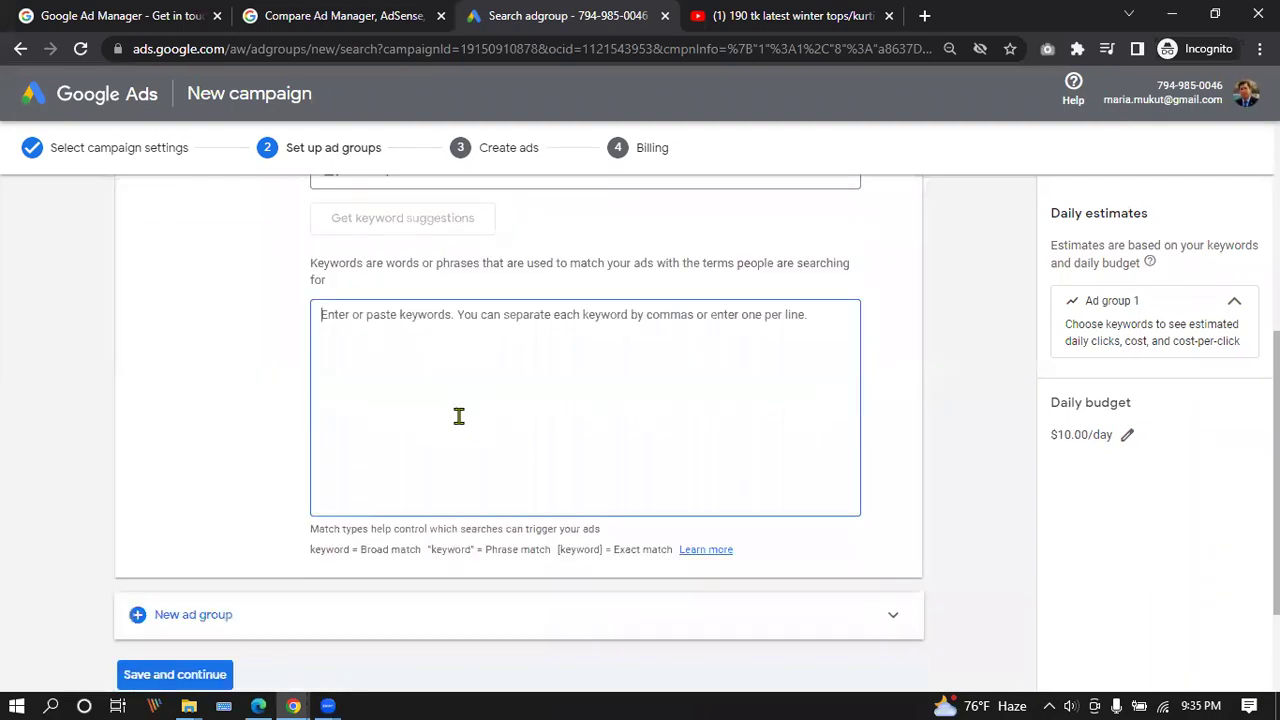
pyautogui.scroll(-2, 464, 402)
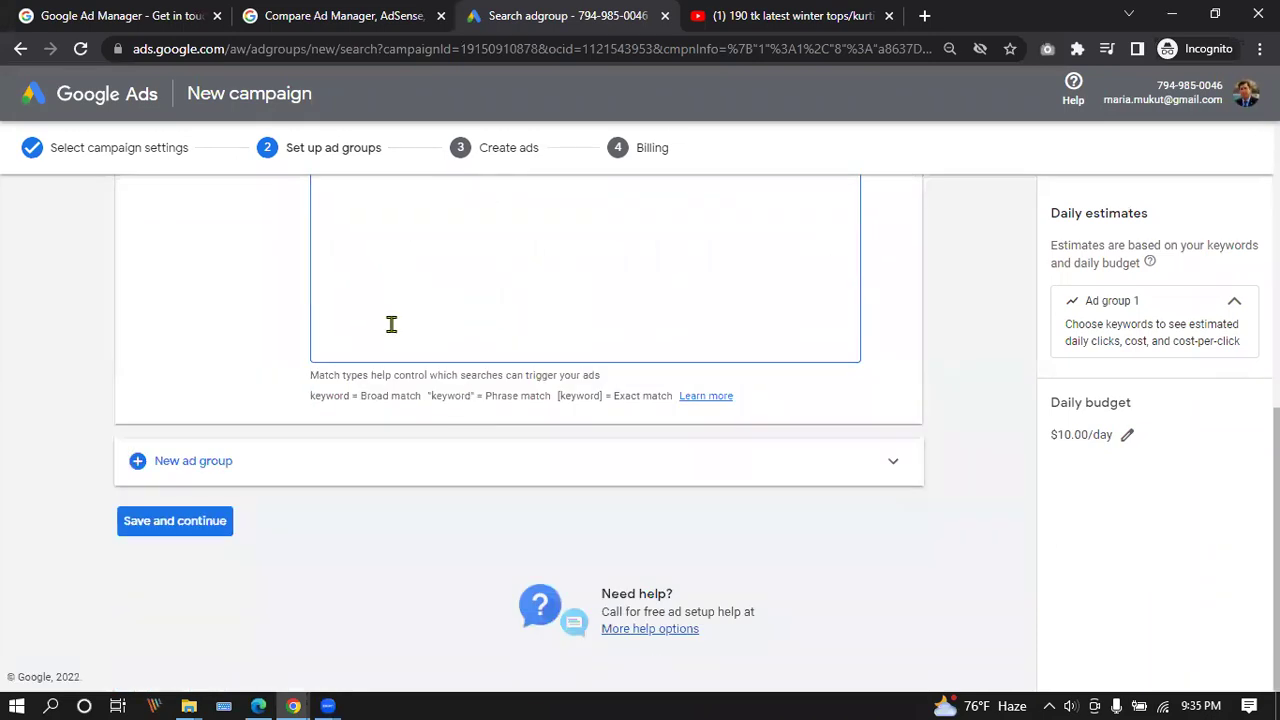
pyautogui.click(208, 533)
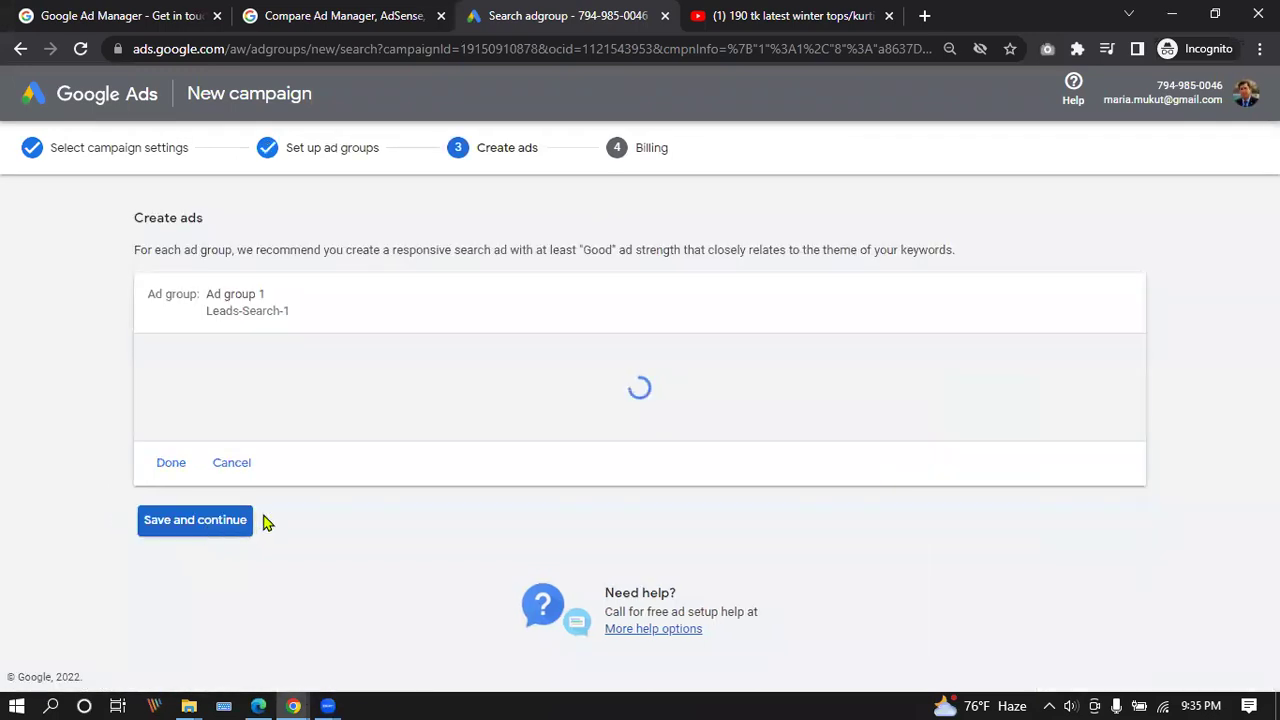
pyautogui.scroll(-2, 372, 300)
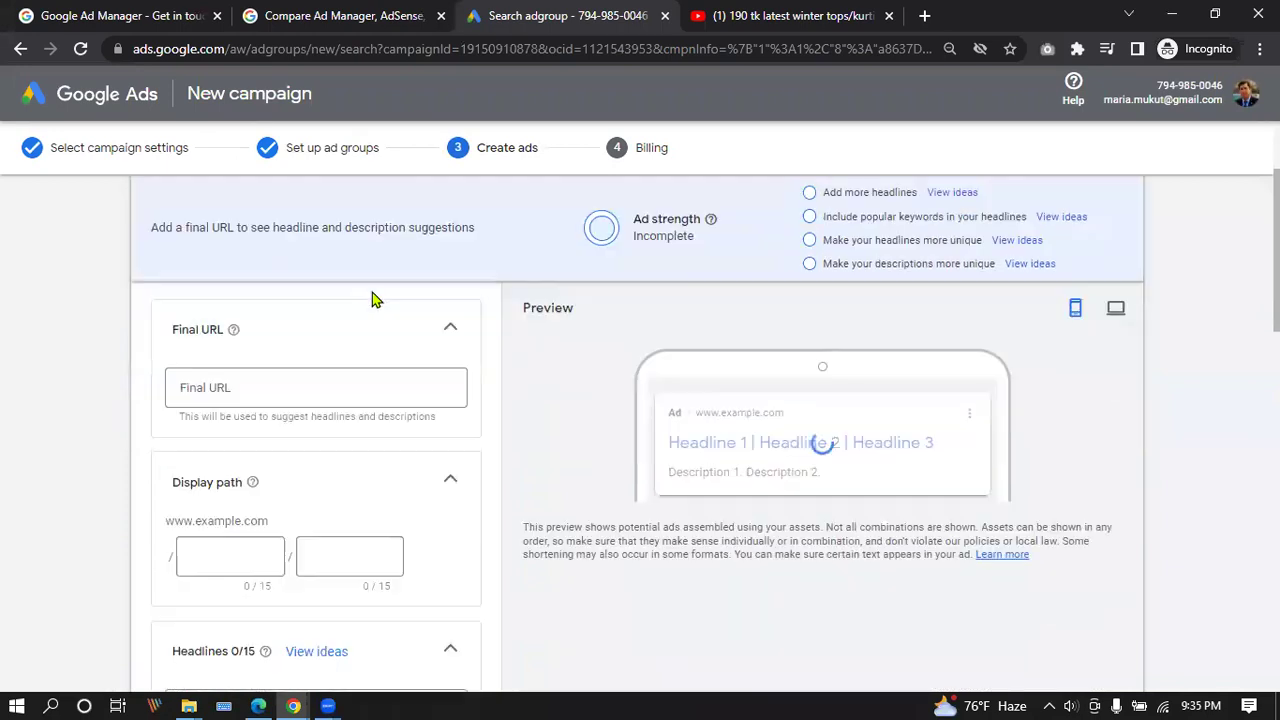
pyautogui.click(365, 381)
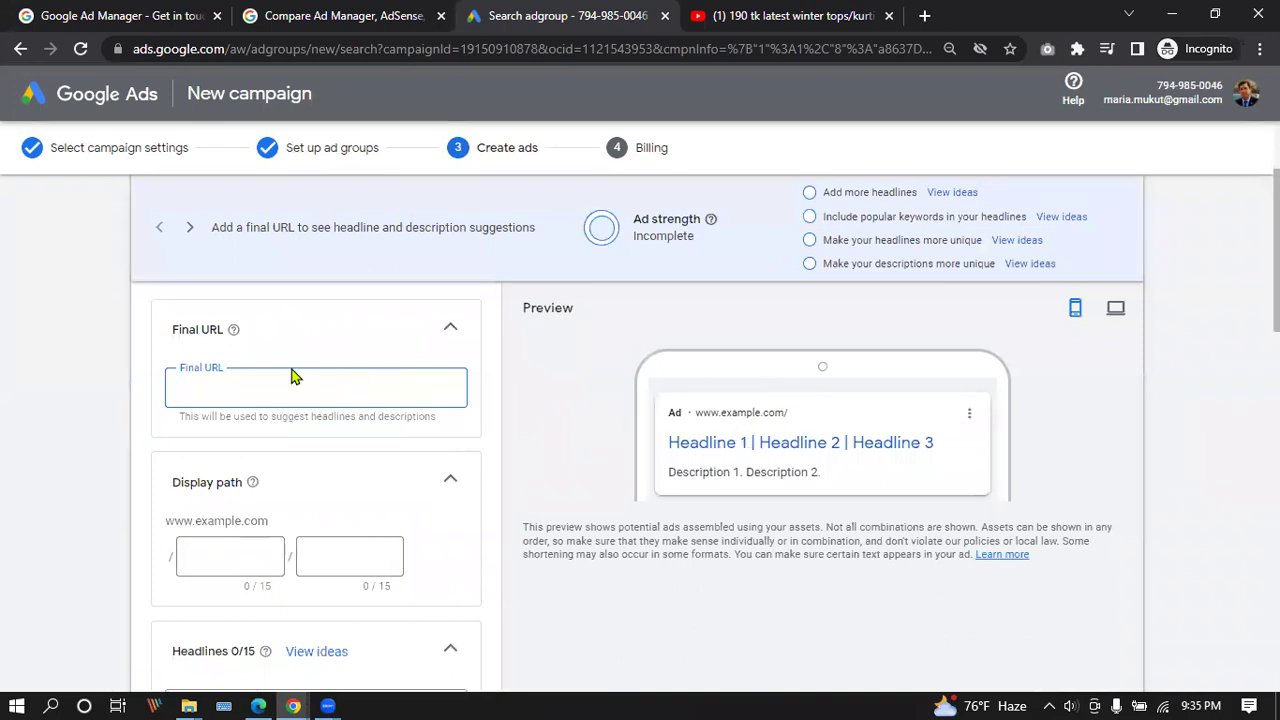
pyautogui.write('.')
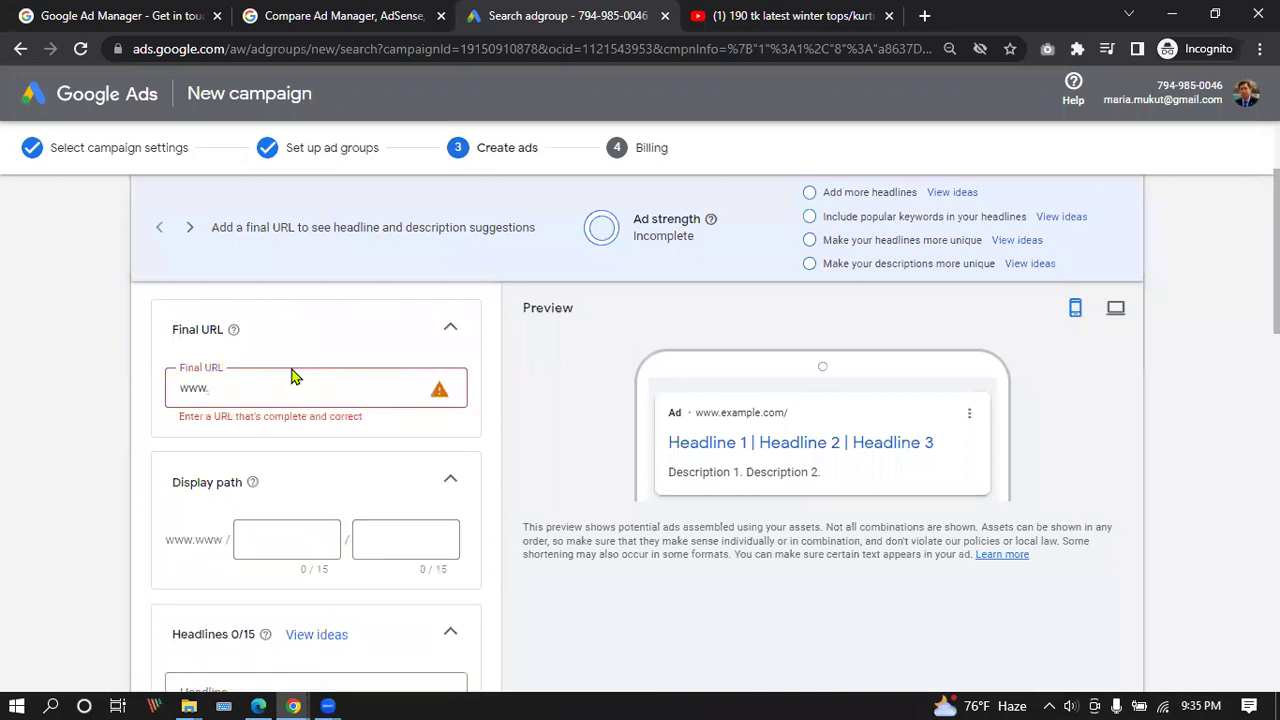
pyautogui.write('lead')
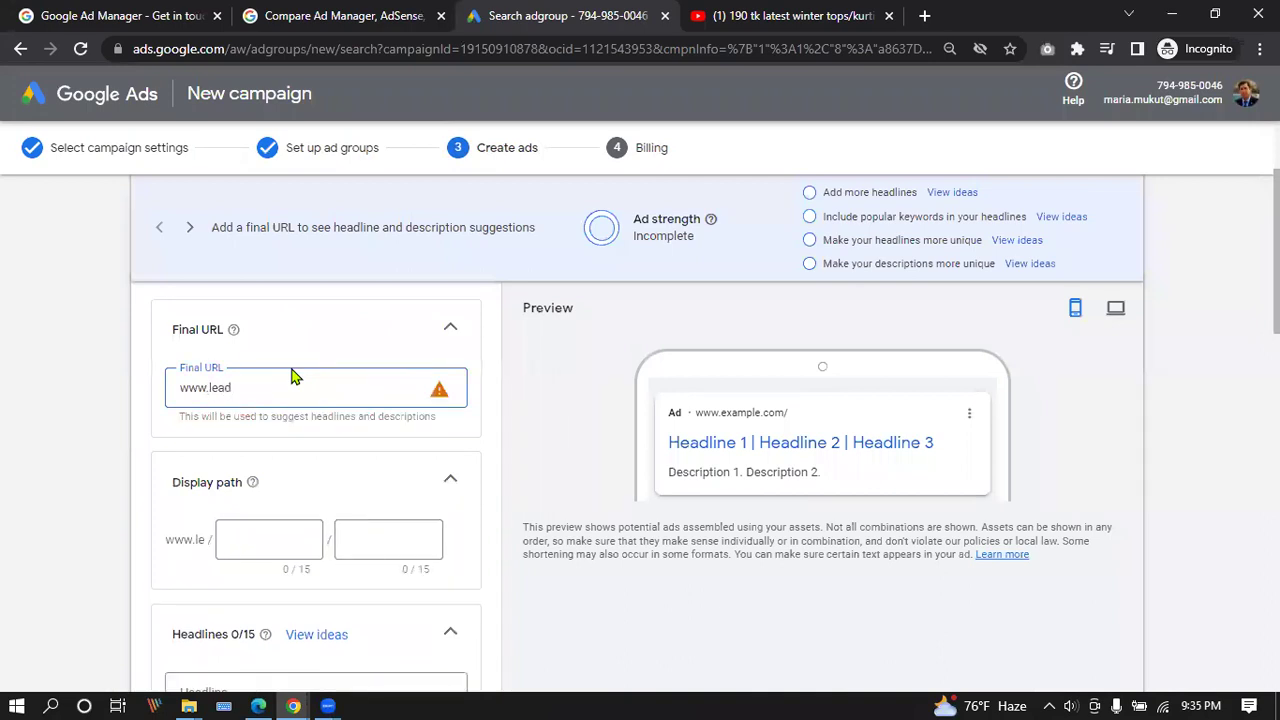
pyautogui.write('itbd')
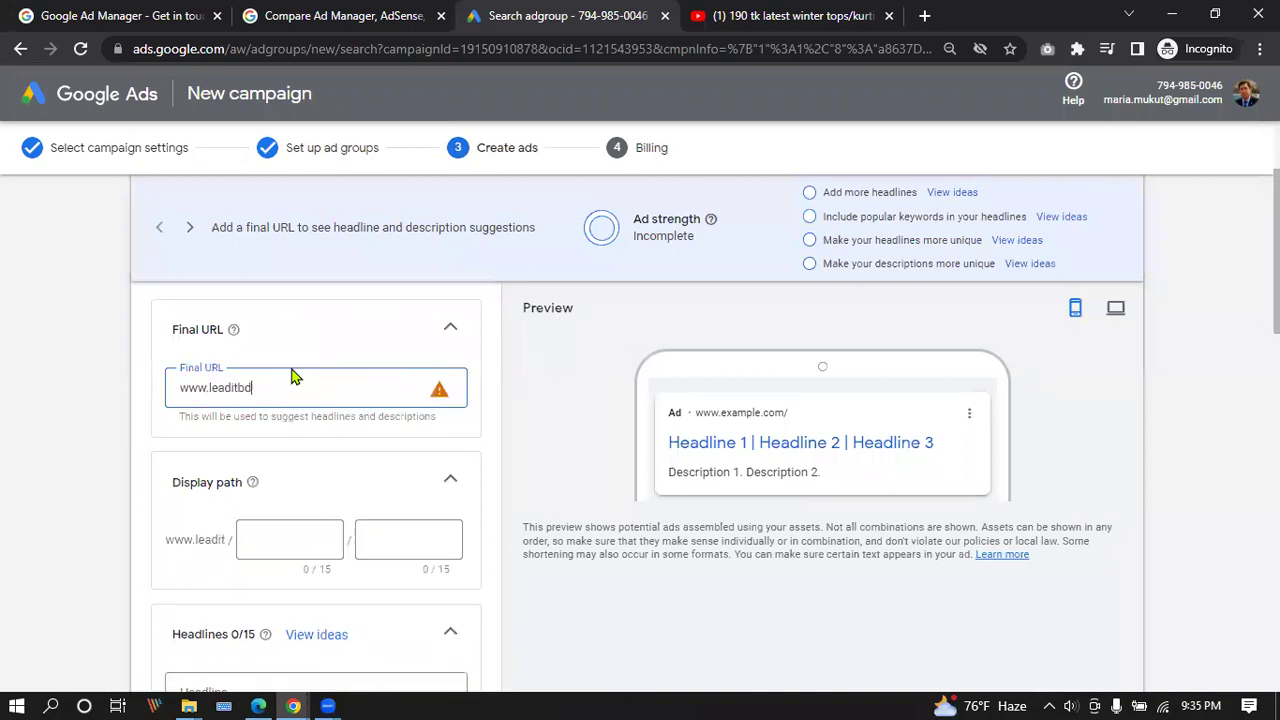
pyautogui.write('.com')
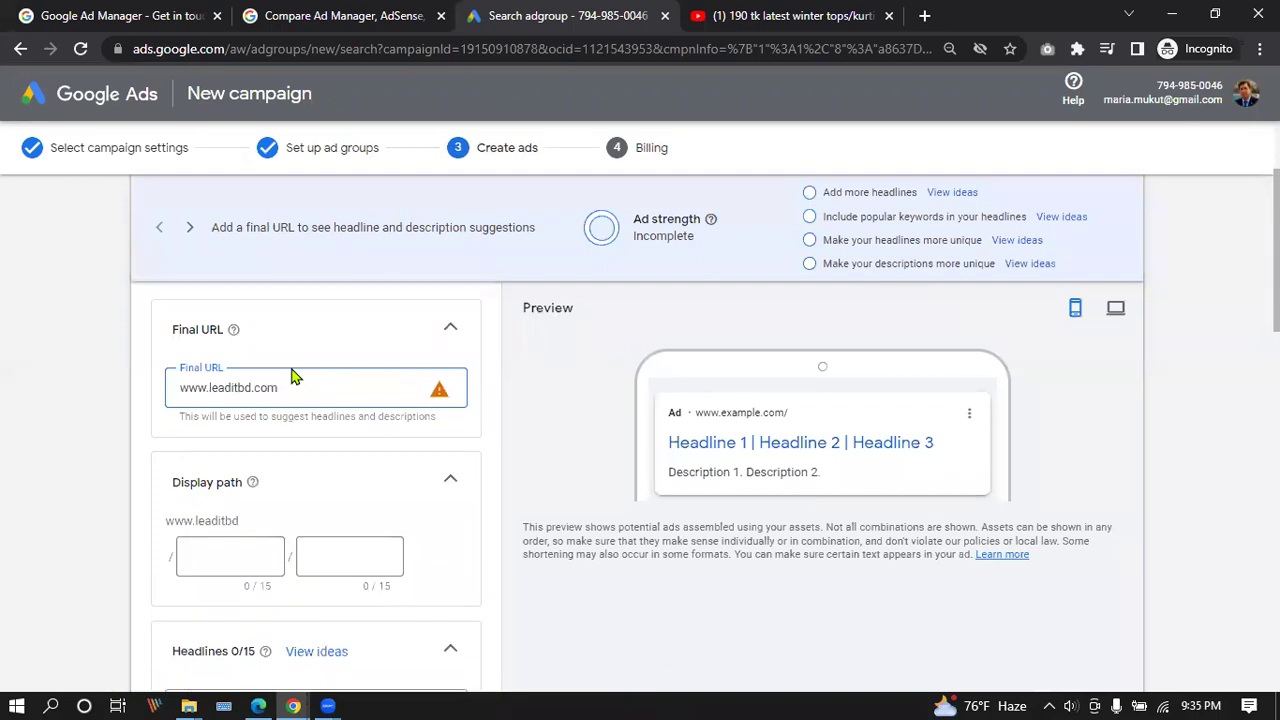
pyautogui.click(430, 450)
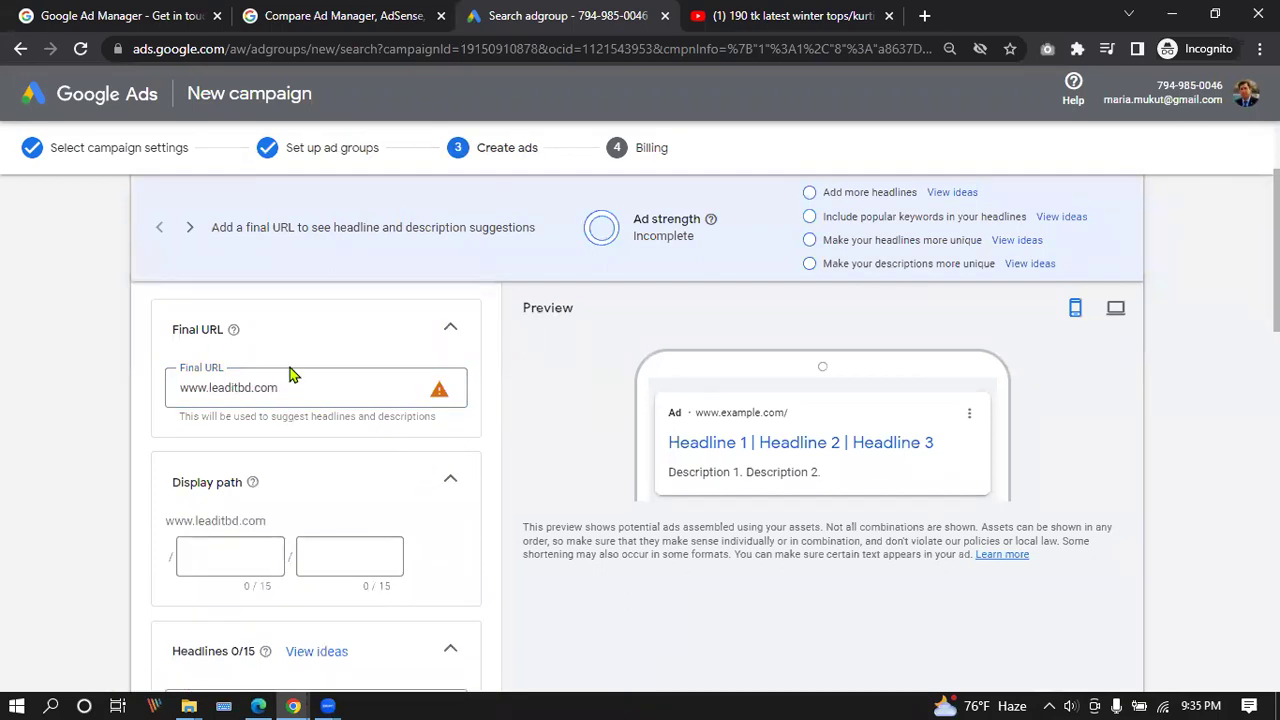
pyautogui.scroll(-1, 290, 373)
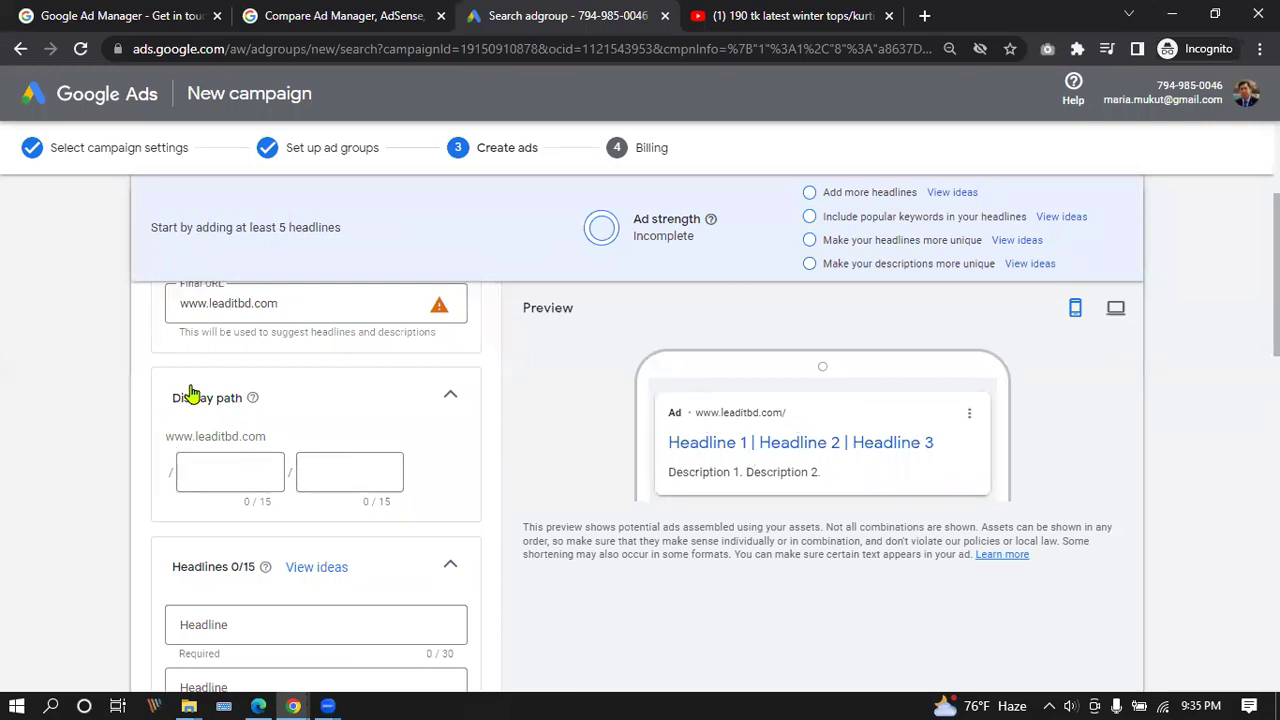
pyautogui.click(246, 469)
pyautogui.scroll(-1, 677, 443)
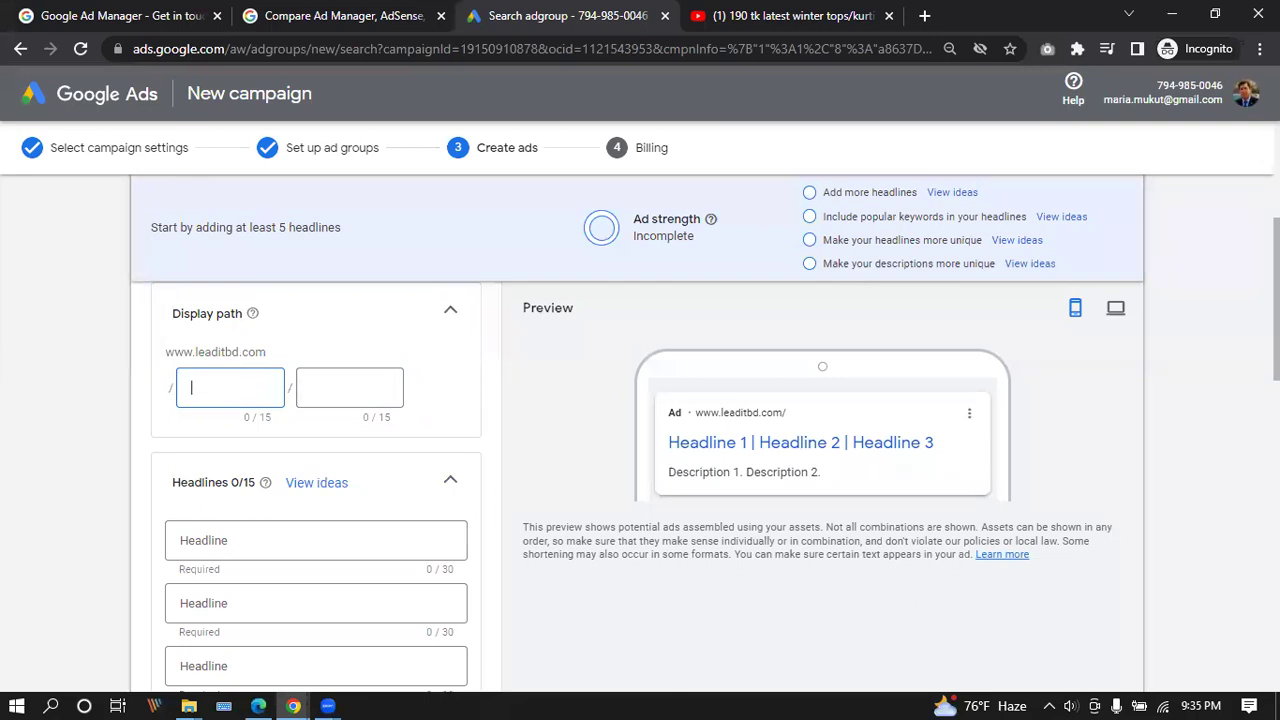
pyautogui.scroll(-1, 222, 457)
pyautogui.click(230, 452)
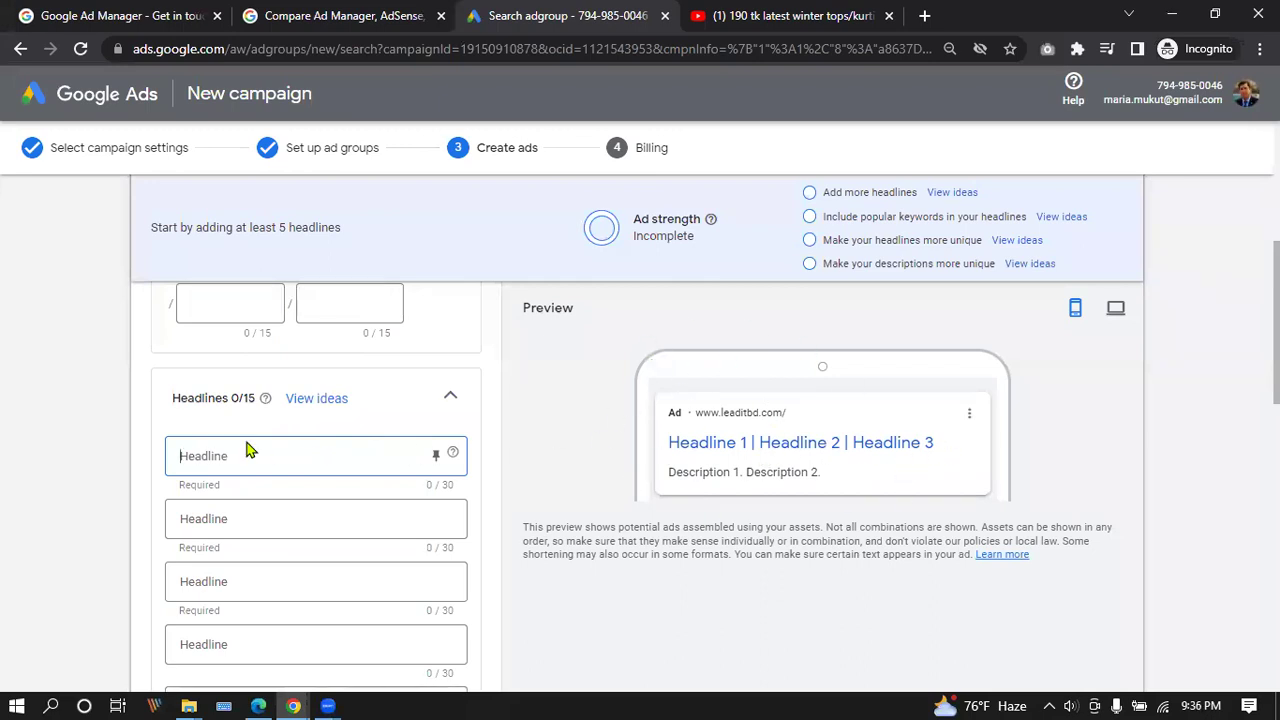
# Fill the first three headline fields with Lead-IT, IT and Digital Marketing.
pyautogui.write('Lead-IT')
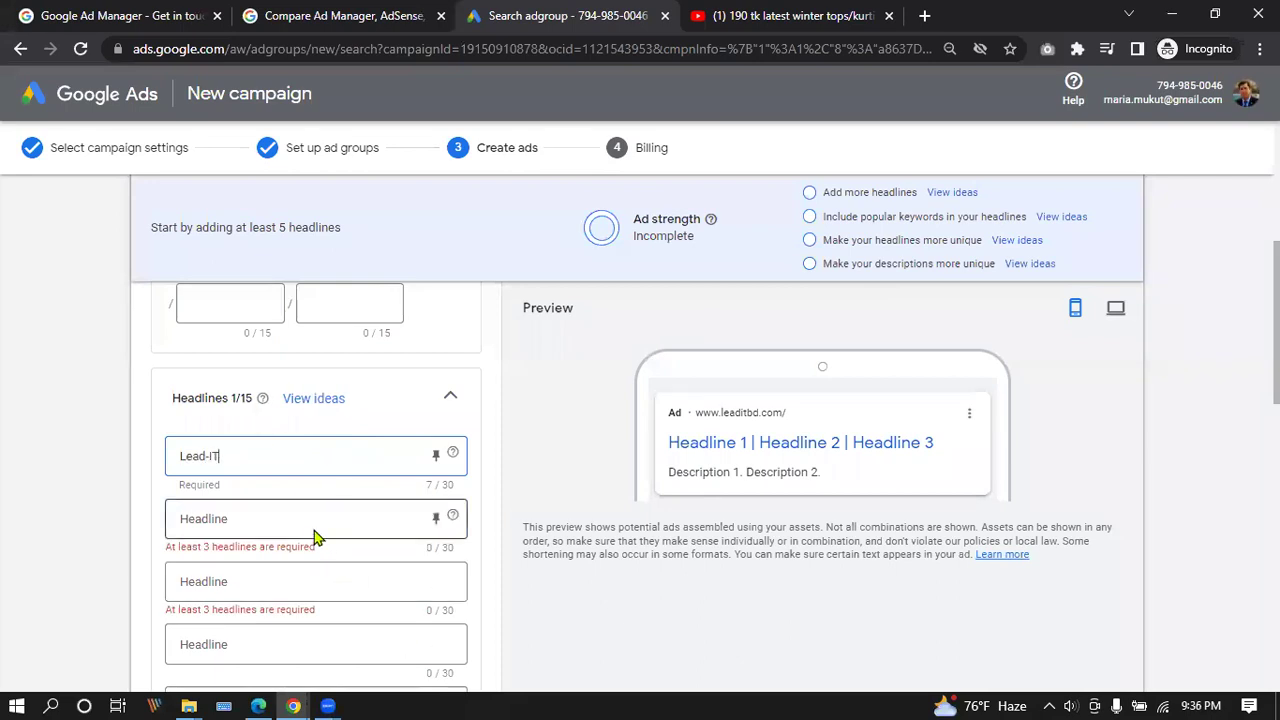
pyautogui.click(312, 518)
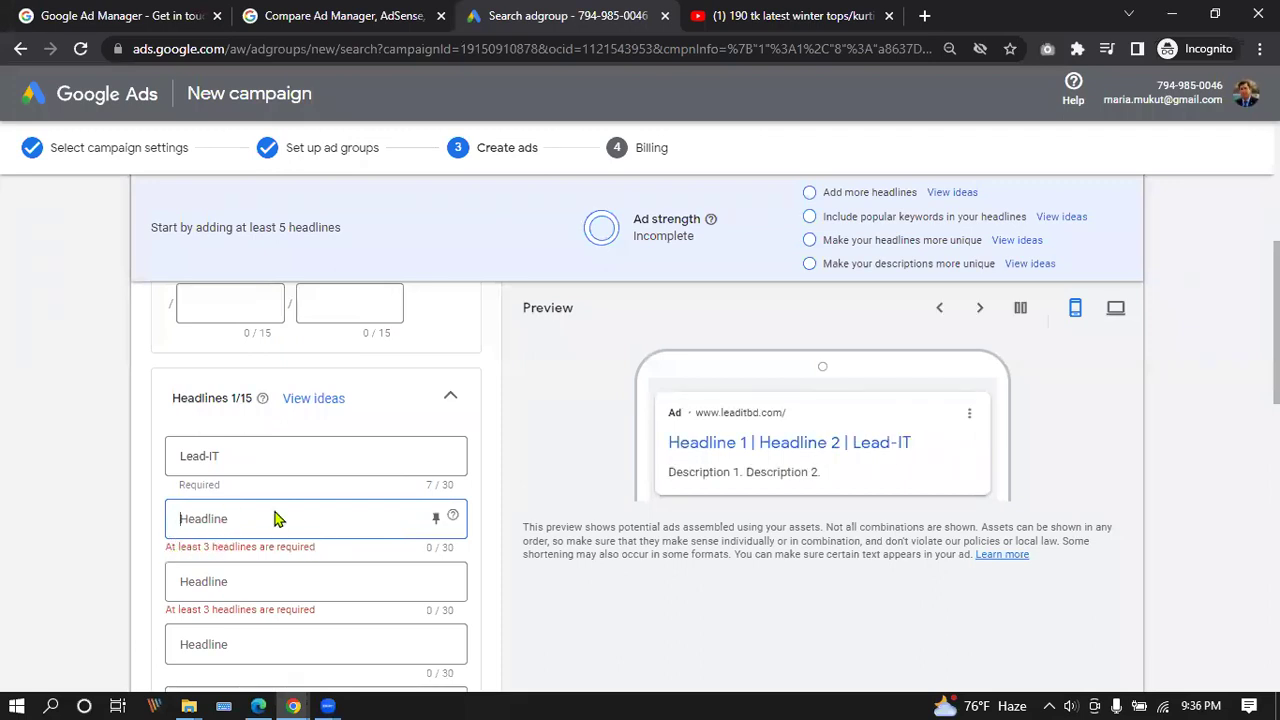
pyautogui.write('IT')
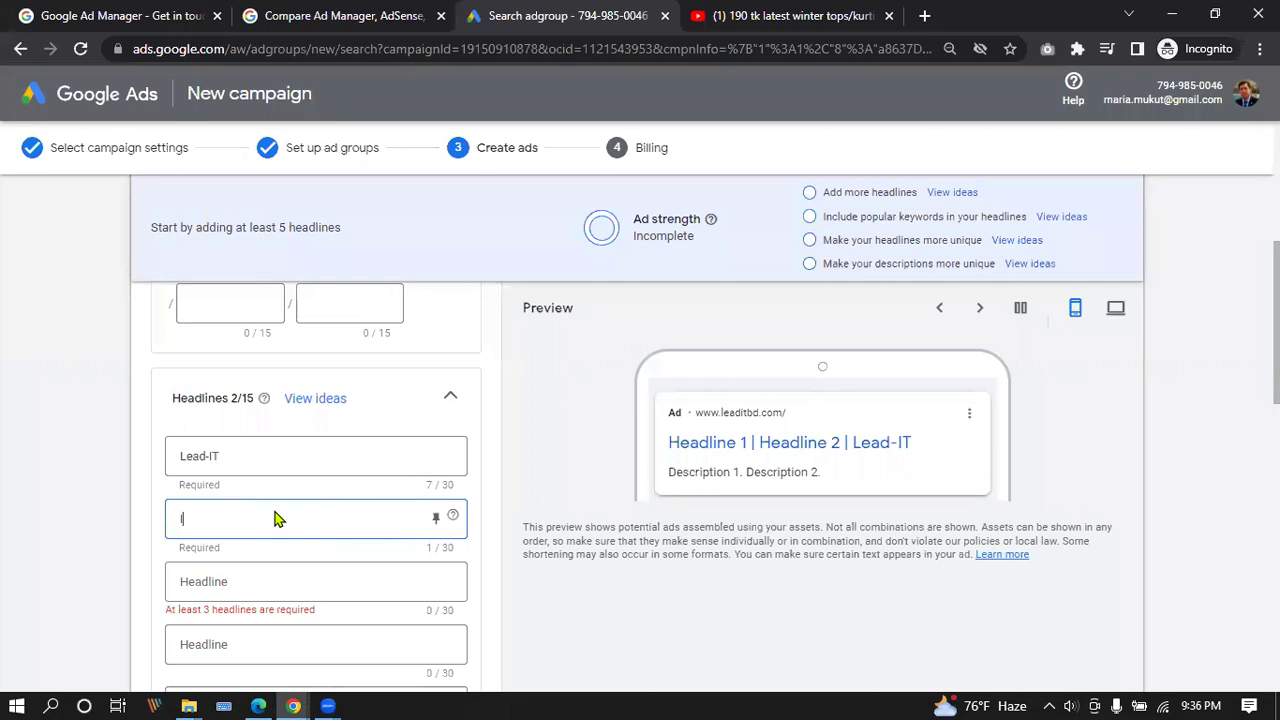
pyautogui.click(212, 581)
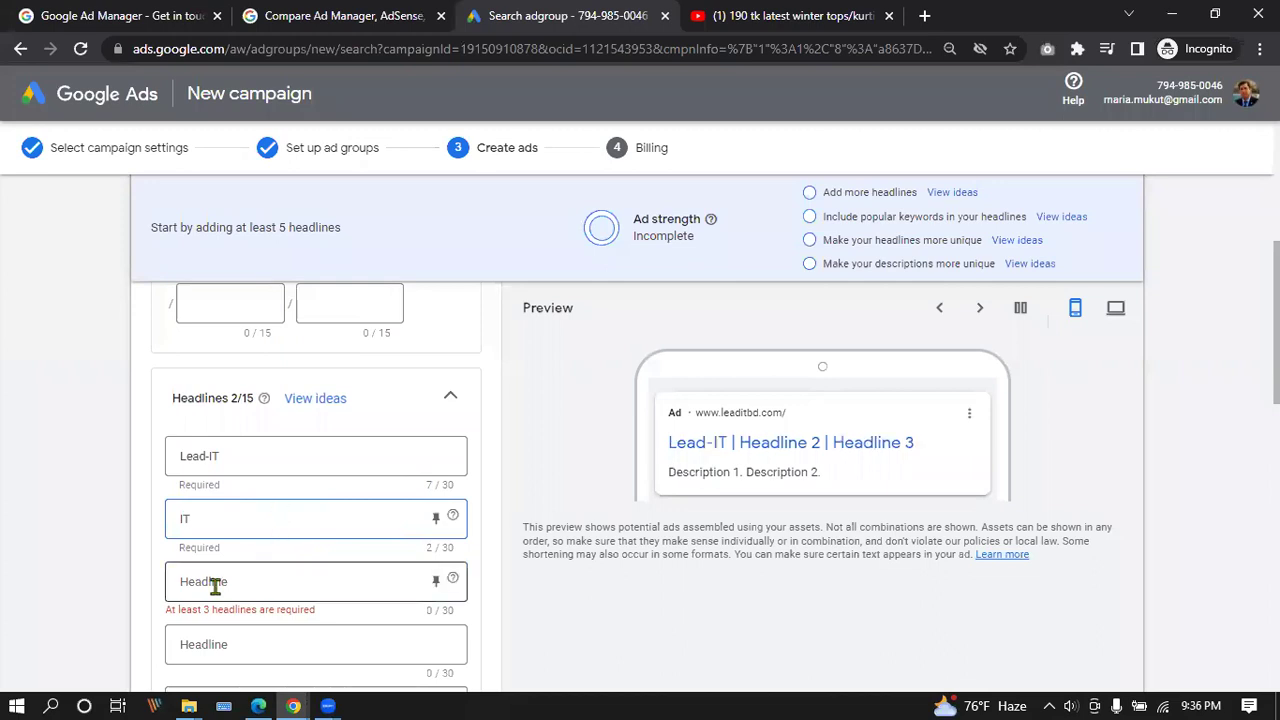
pyautogui.write('Digi')
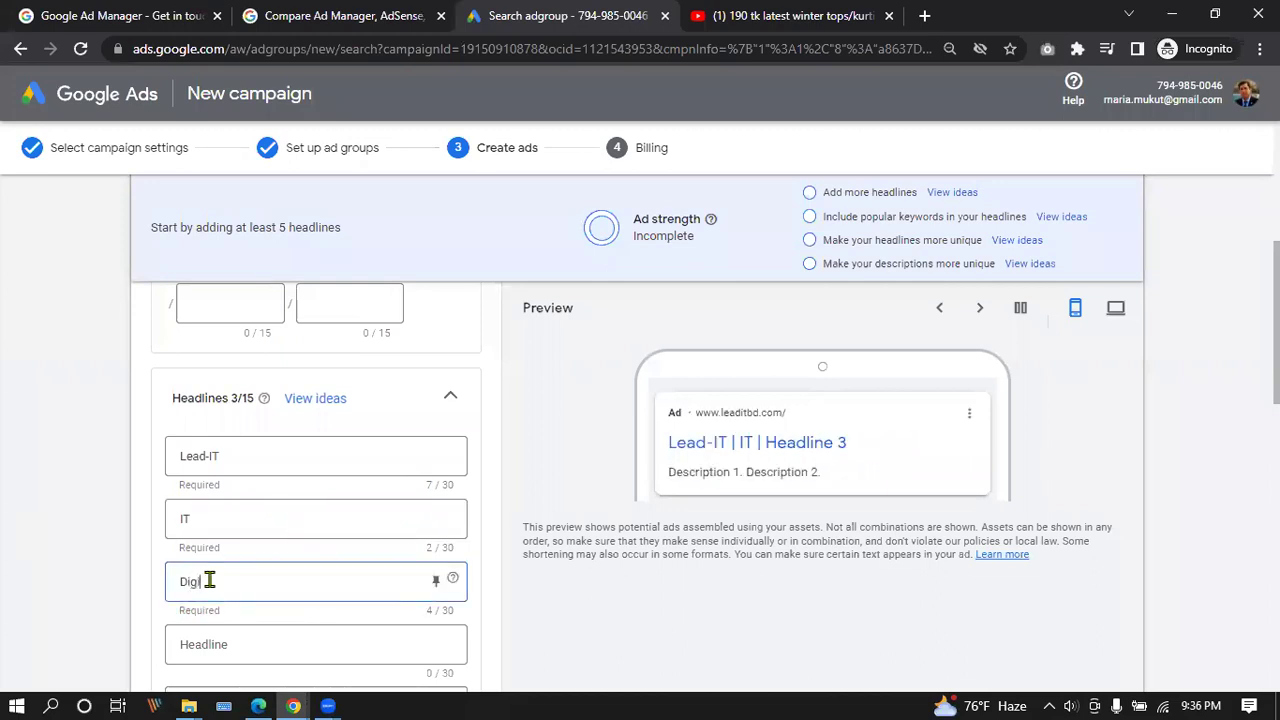
pyautogui.write('tal Marketing')
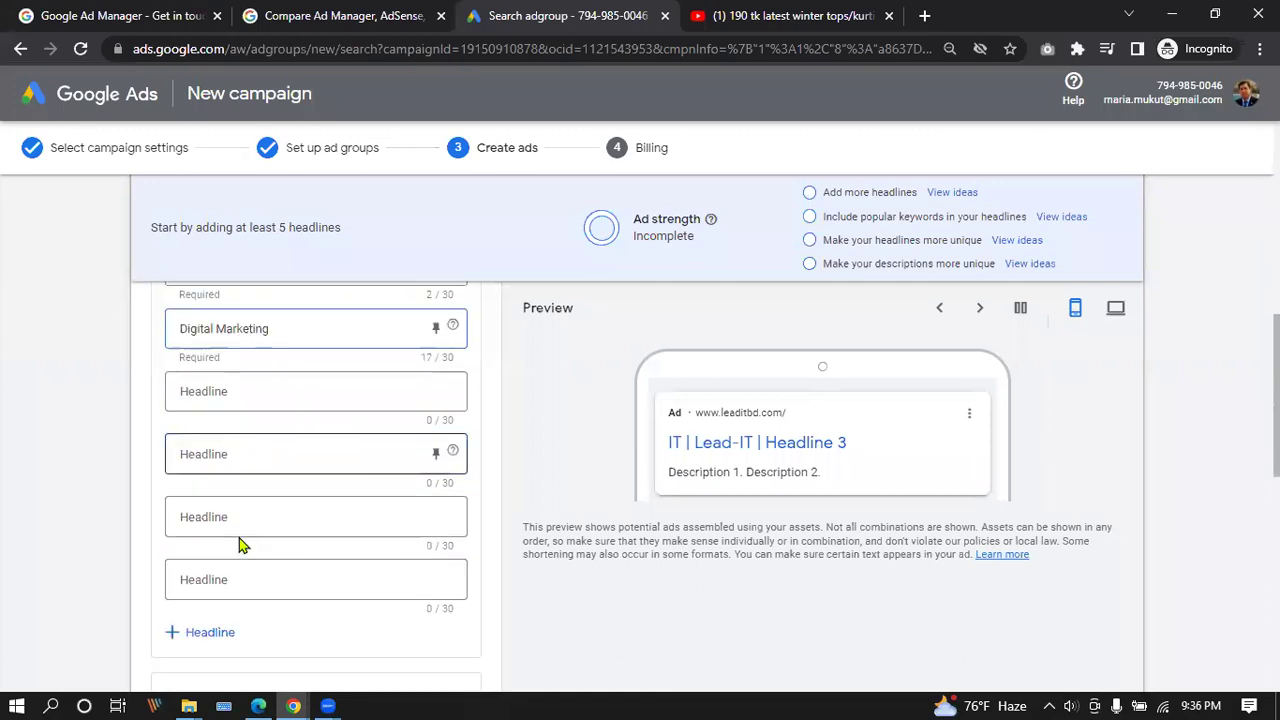
pyautogui.scroll(-3, 239, 540)
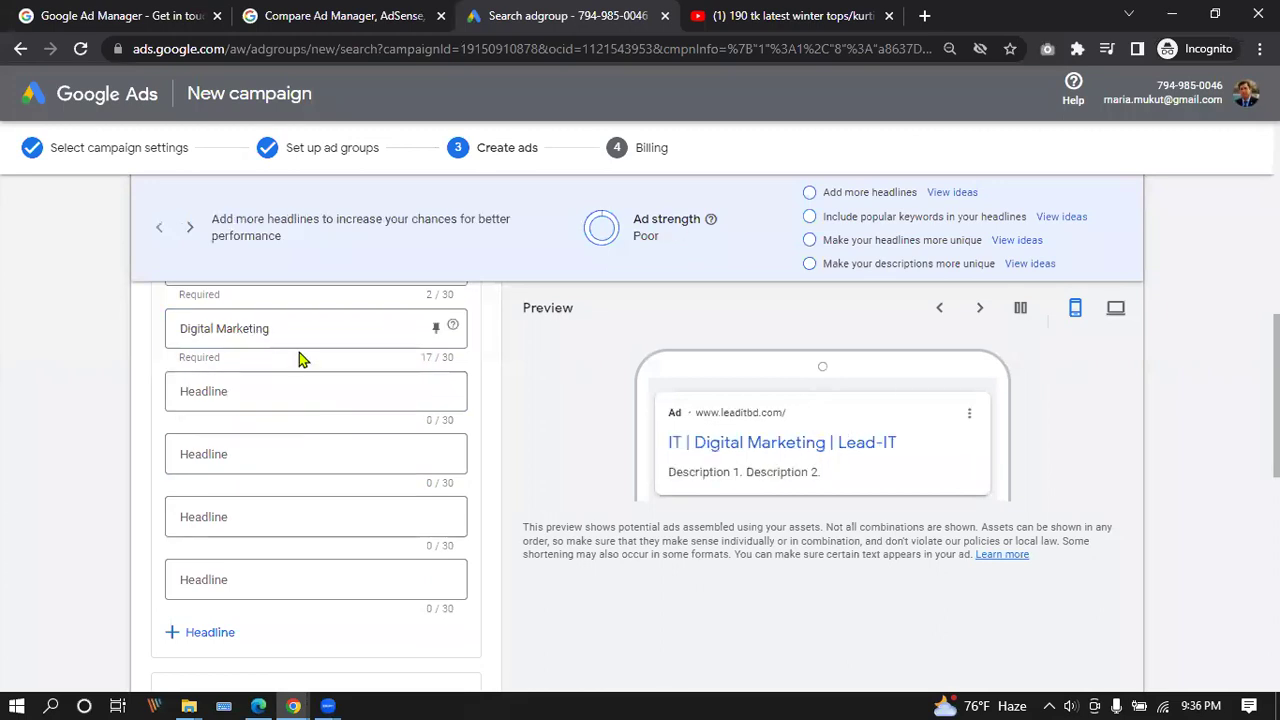
pyautogui.scroll(-2, 416, 418)
pyautogui.scroll(-2, 416, 418)
pyautogui.click(300, 422)
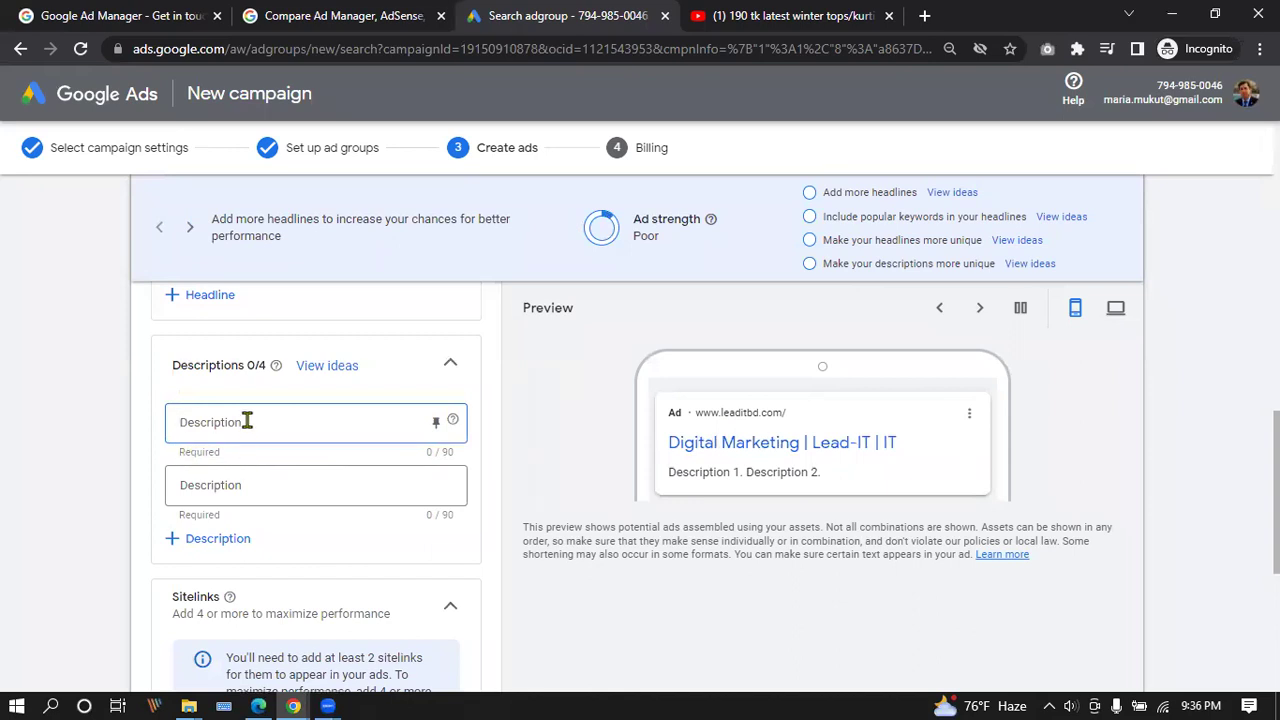
# Add descriptions 'This is a training institute.' and a digital marketing line, then save and continue.
pyautogui.write('This is a')
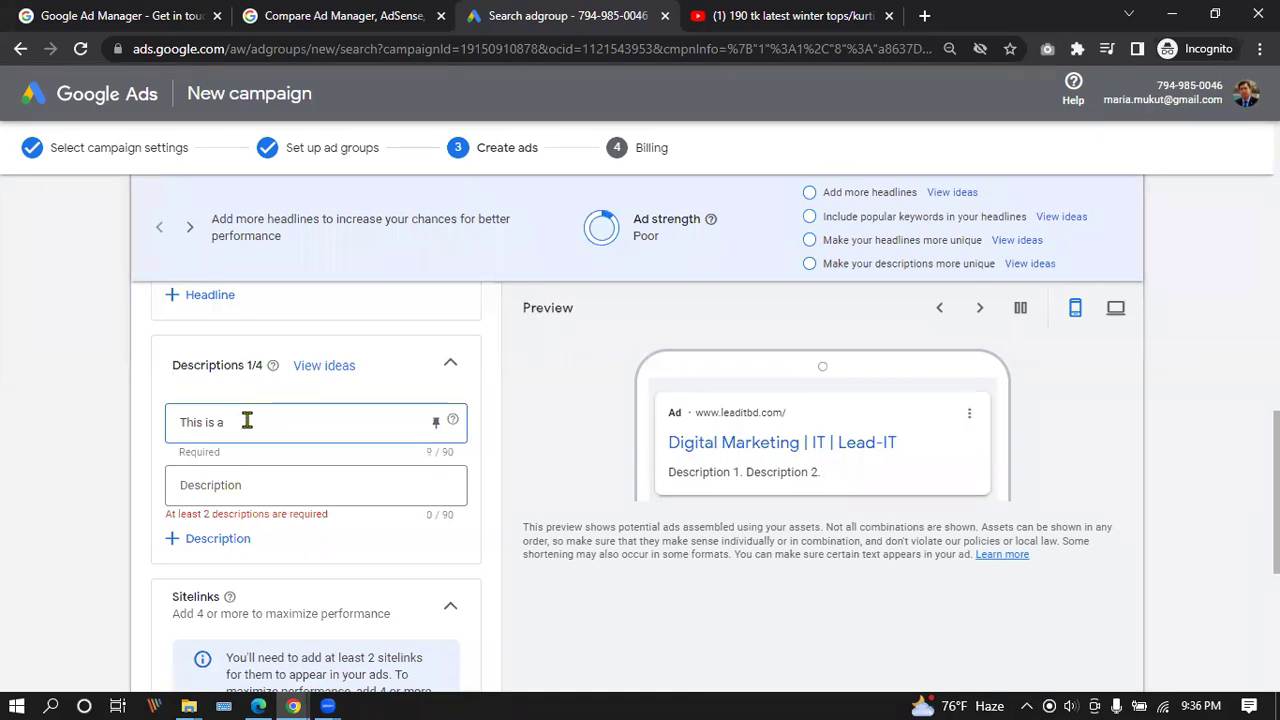
pyautogui.write(' training')
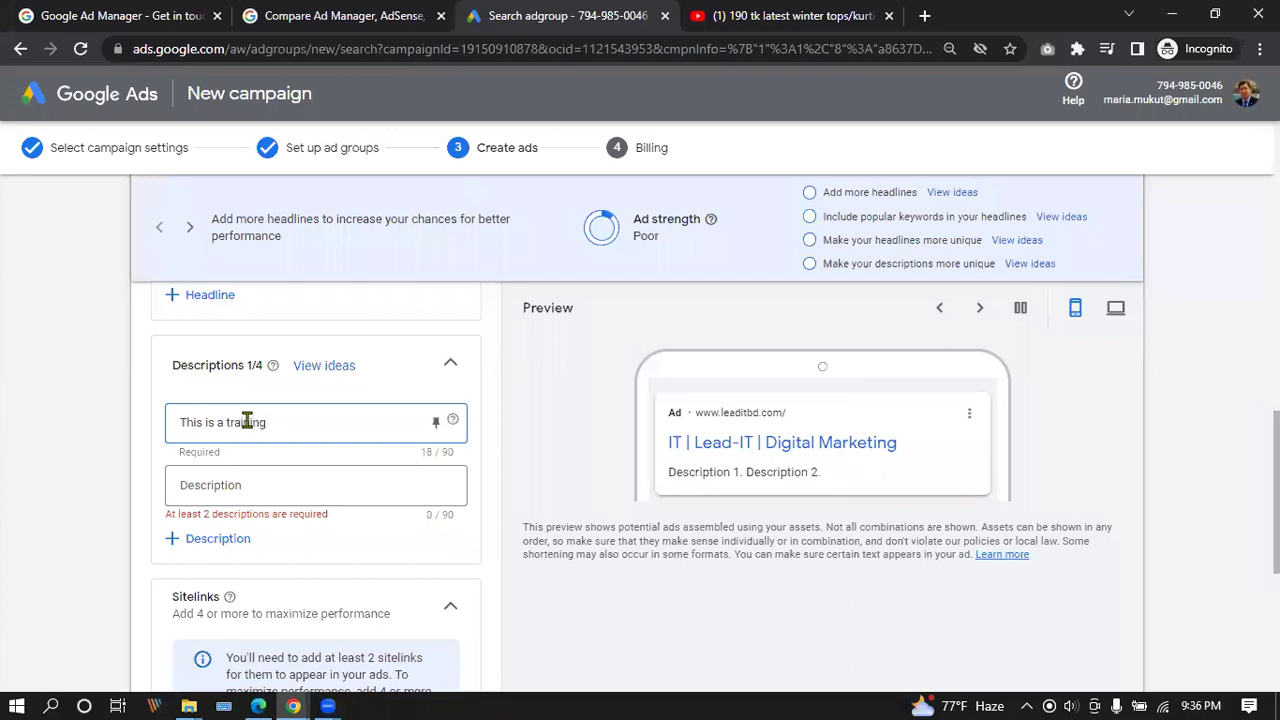
pyautogui.write(' institut')
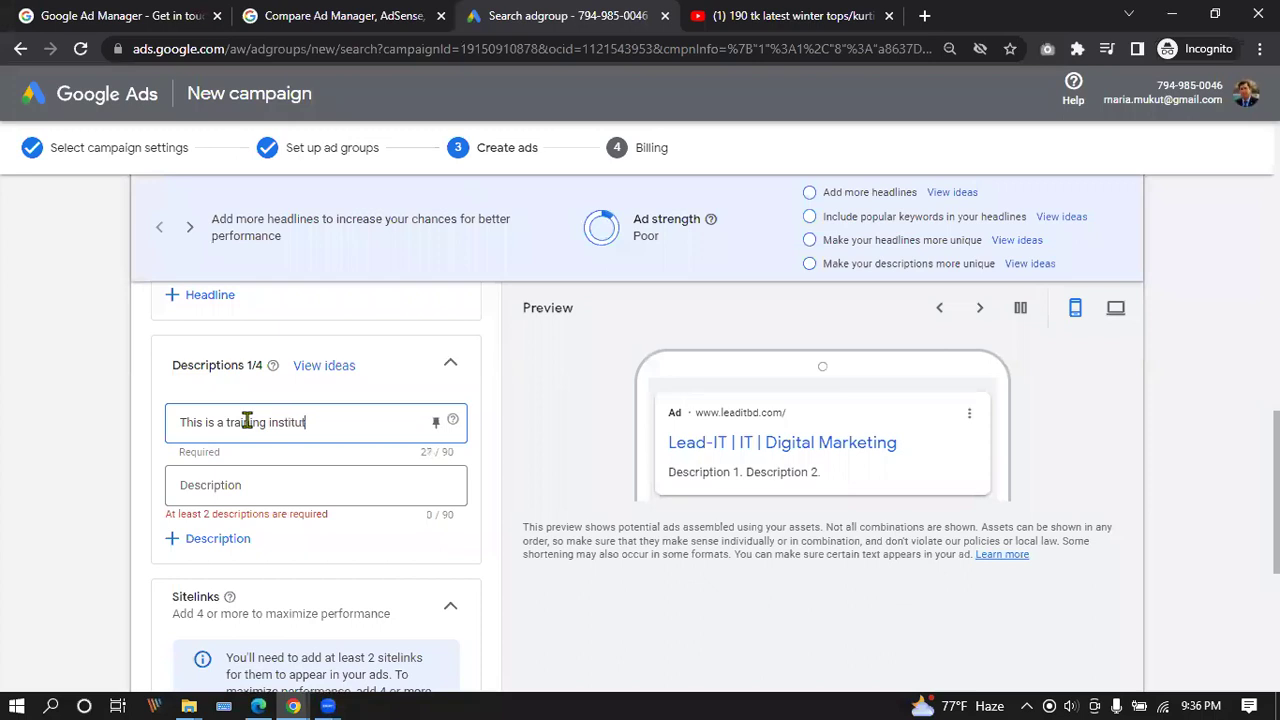
pyautogui.write('e.')
pyautogui.click(226, 485)
pyautogui.write('di')
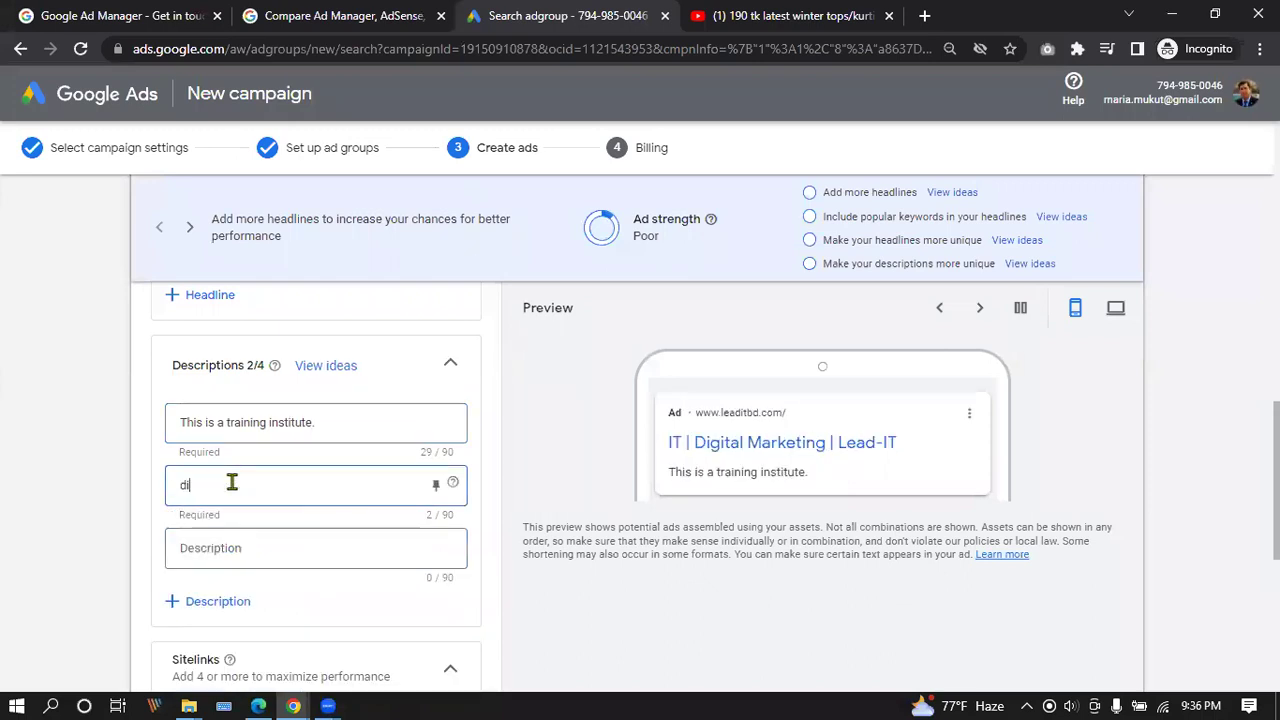
pyautogui.write('gital marketing')
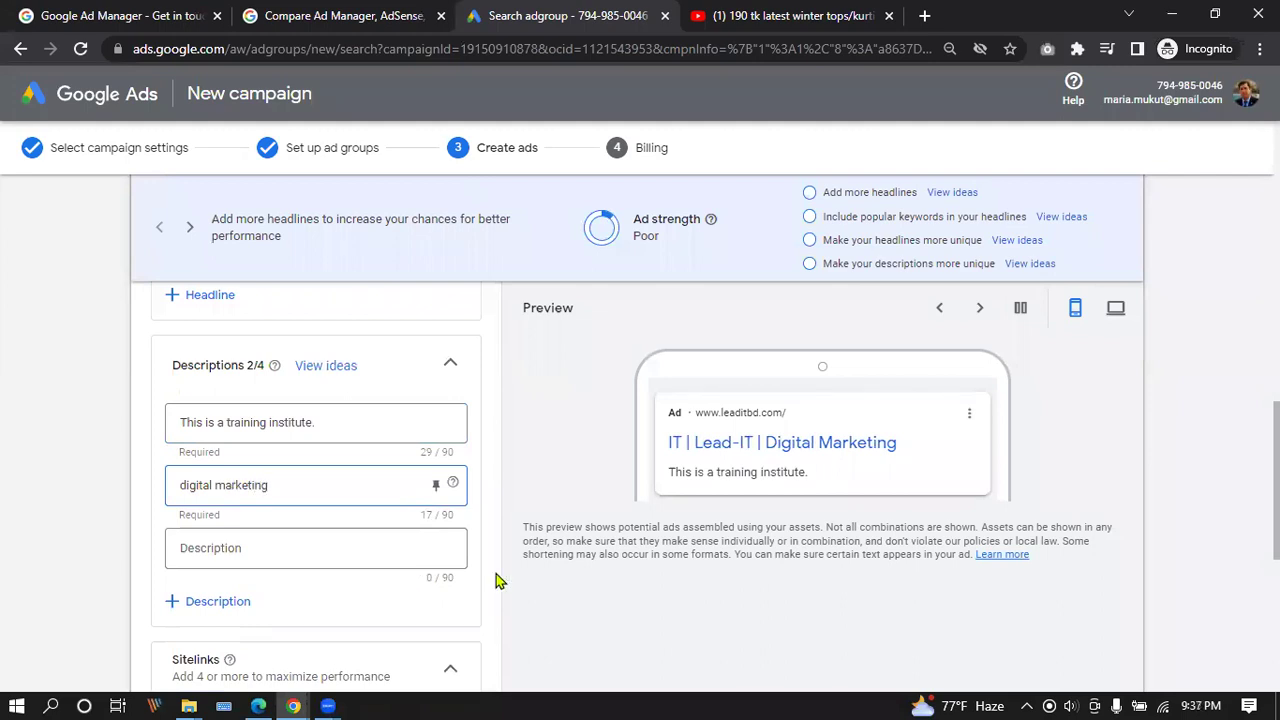
pyautogui.scroll(-3, 331, 374)
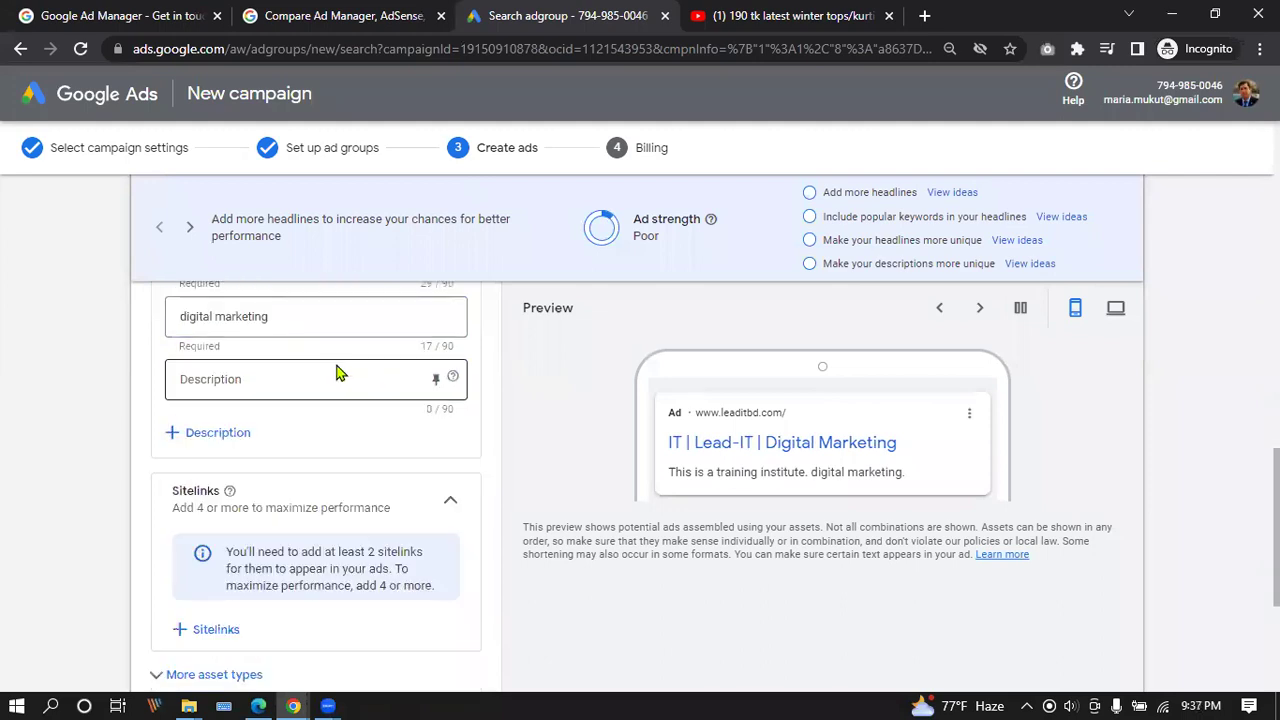
pyautogui.scroll(-2, 336, 372)
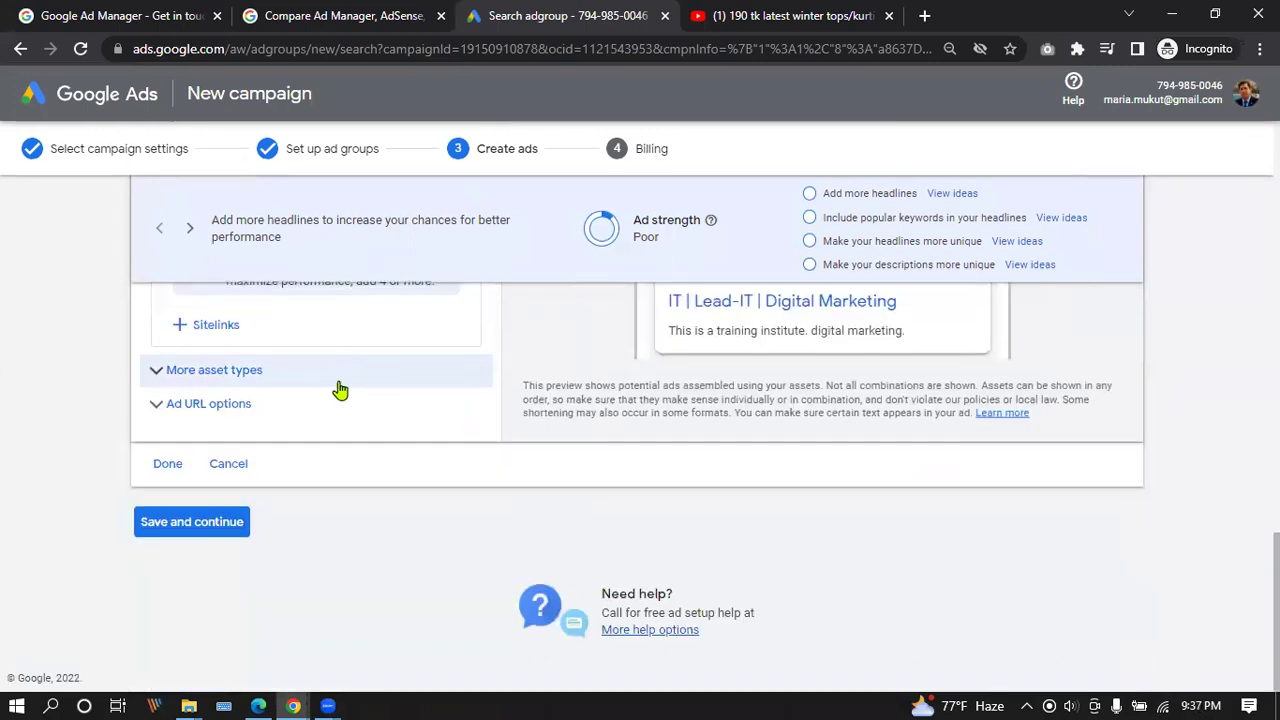
pyautogui.click(191, 531)
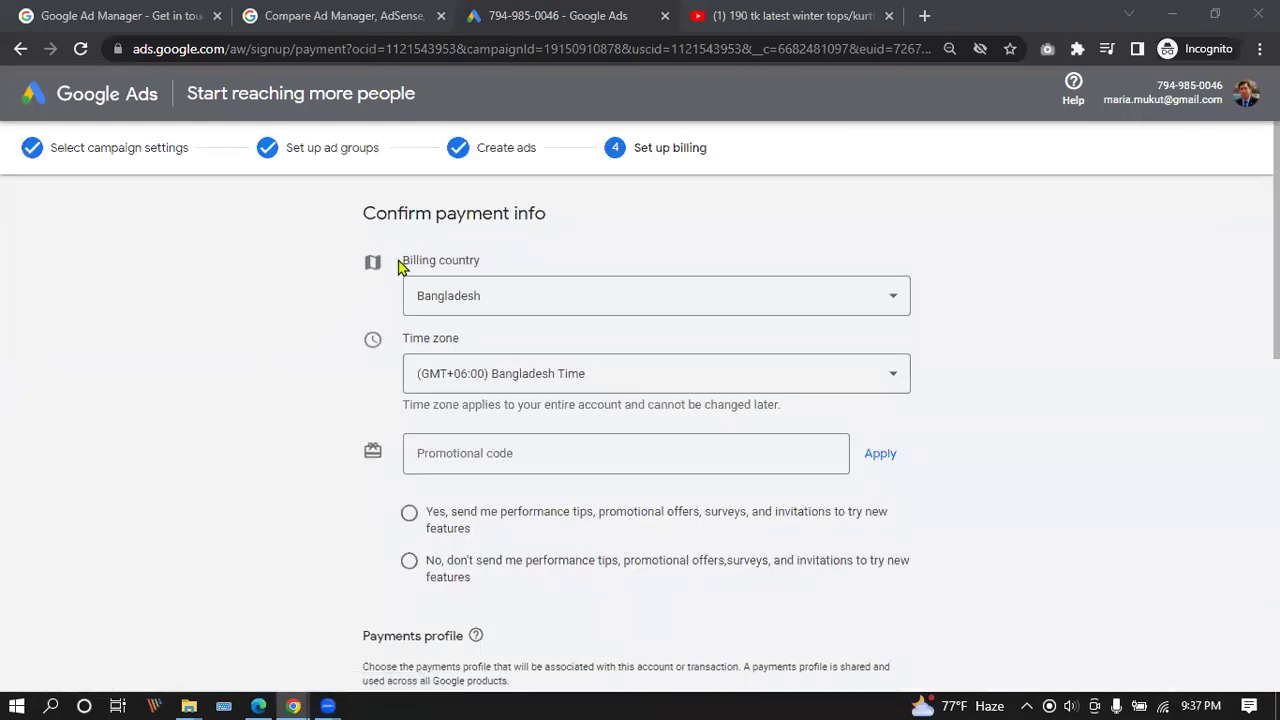
# Review Confirm payment info and keep Bangladesh as the billing country.
pyautogui.scroll(-8, 557, 311)
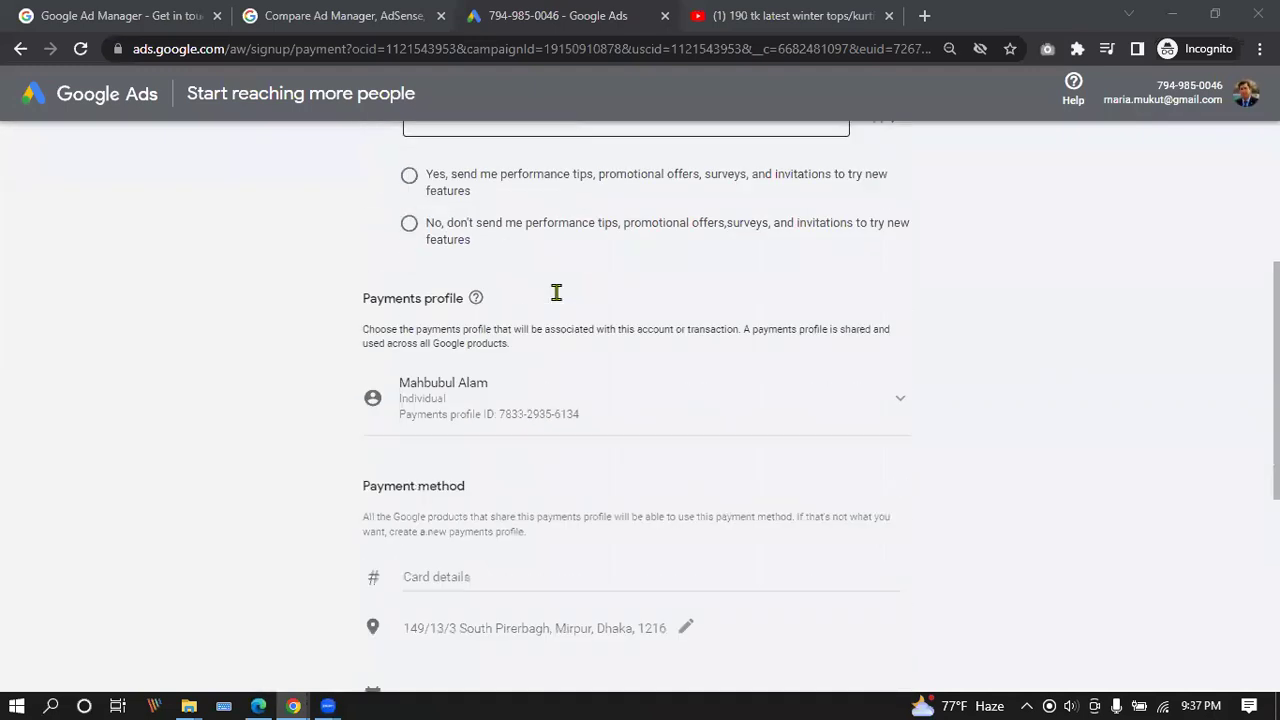
pyautogui.scroll(-1, 557, 296)
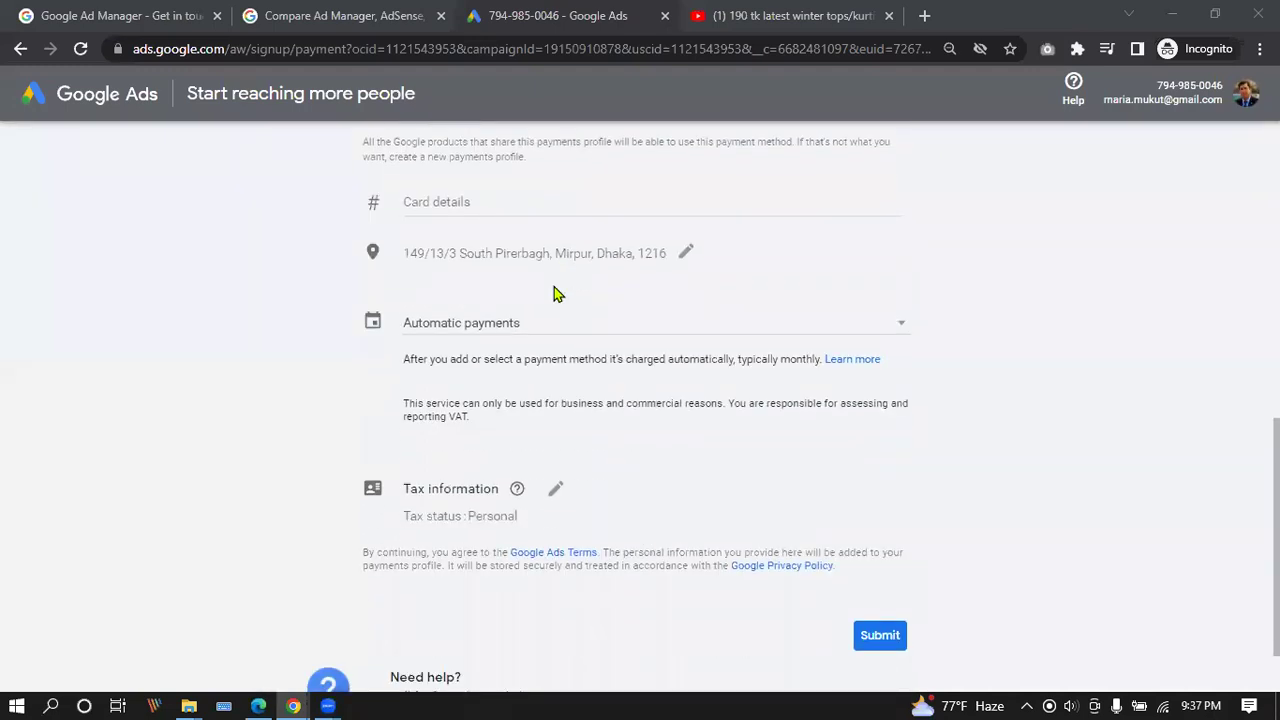
pyautogui.scroll(10, 557, 294)
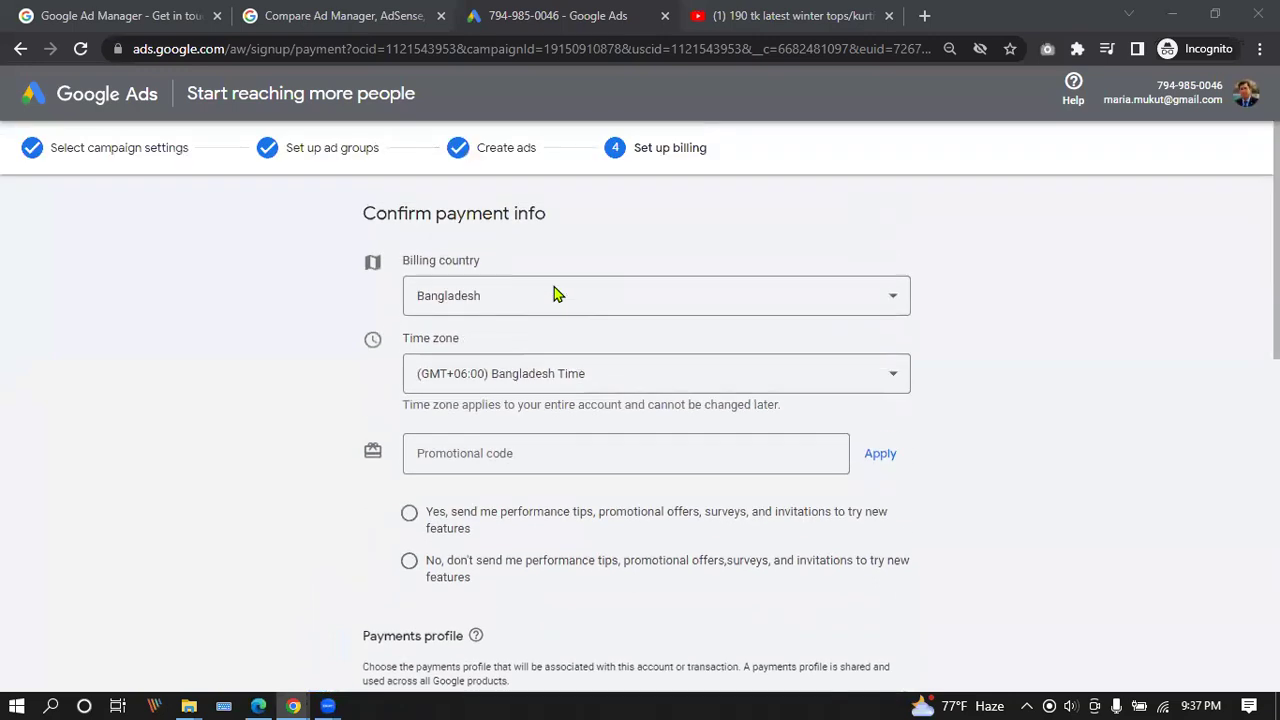
pyautogui.scroll(-10, 557, 294)
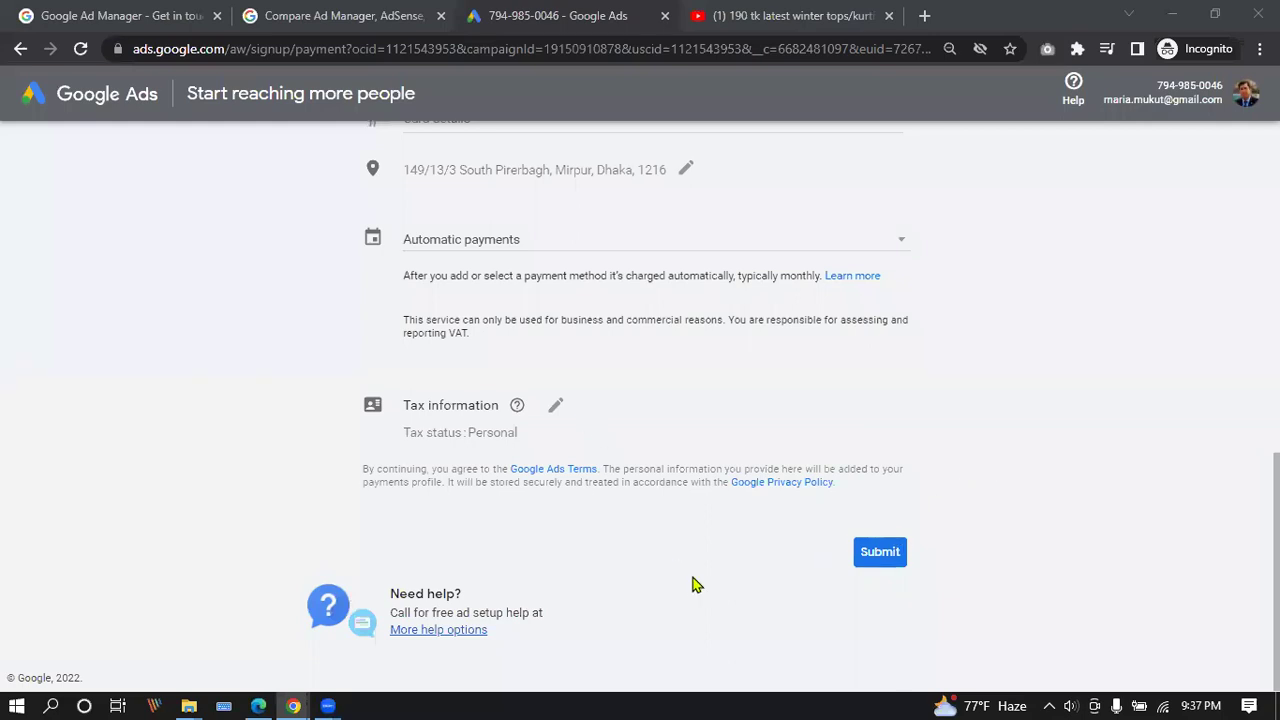
pyautogui.scroll(5, 680, 569)
pyautogui.scroll(3, 677, 569)
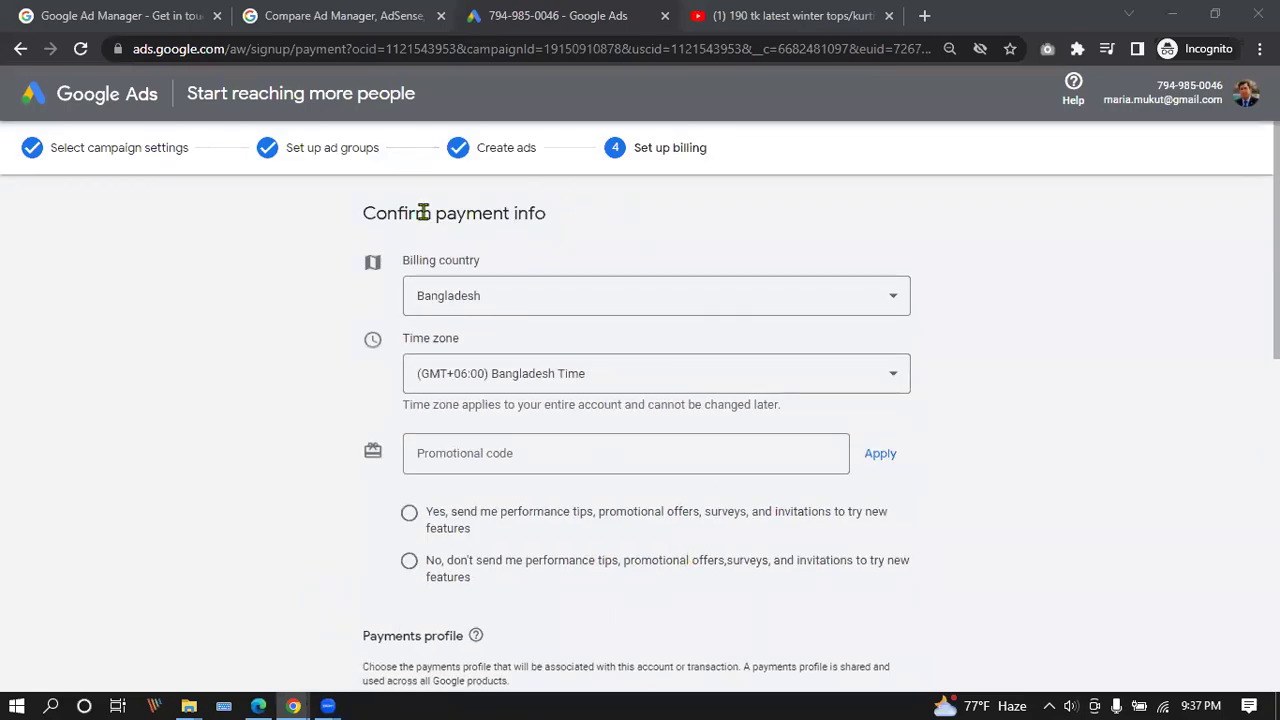
pyautogui.scroll(-3, 621, 433)
pyautogui.scroll(-5, 625, 425)
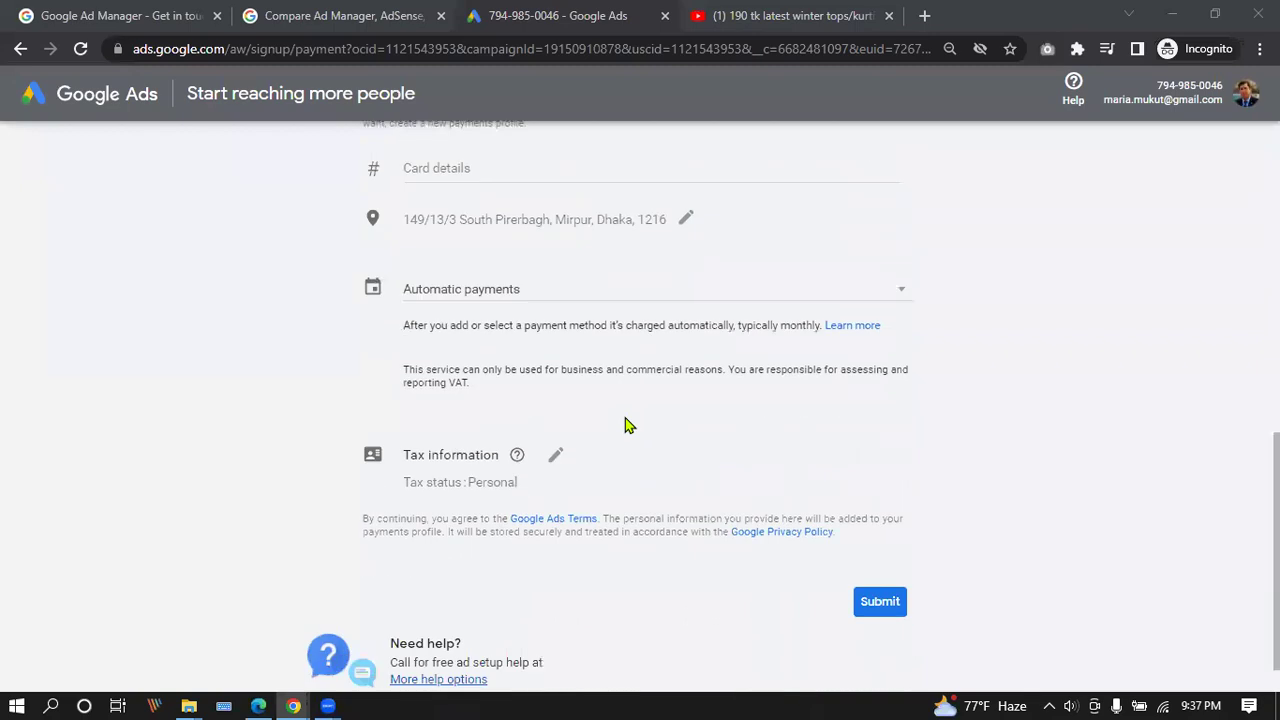
pyautogui.scroll(3, 645, 405)
pyautogui.scroll(5, 651, 395)
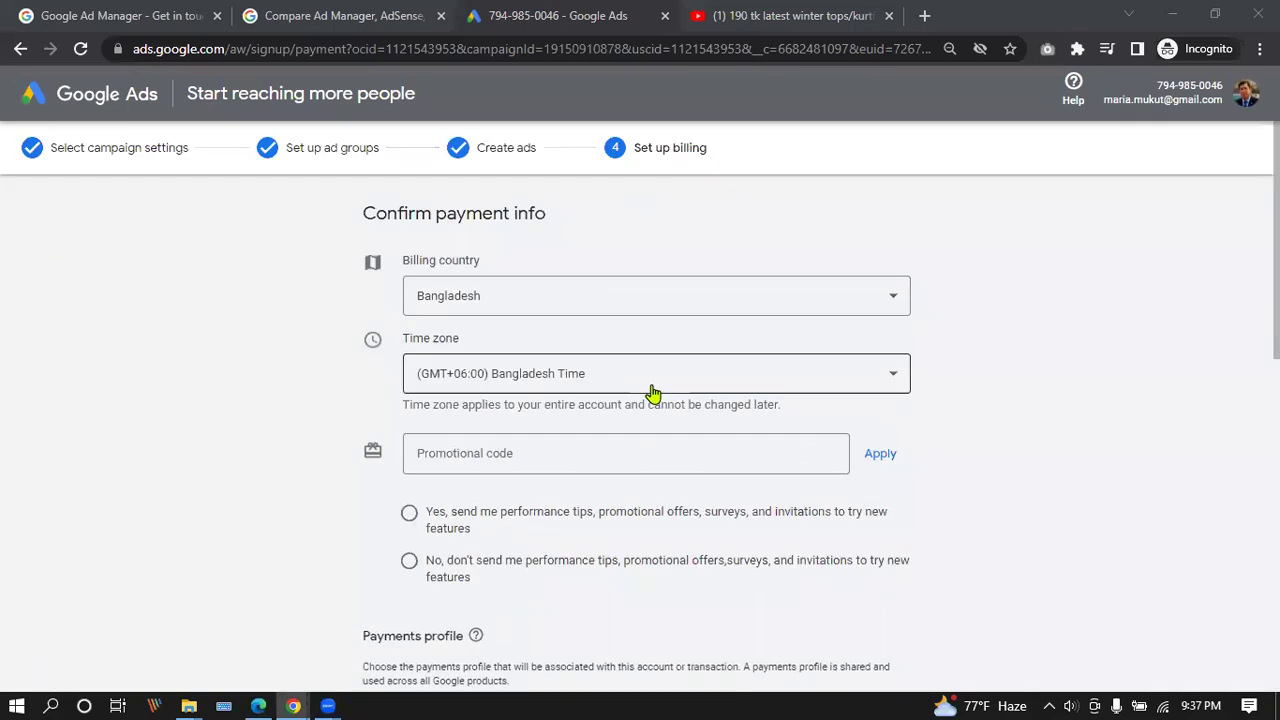
pyautogui.scroll(-8, 655, 385)
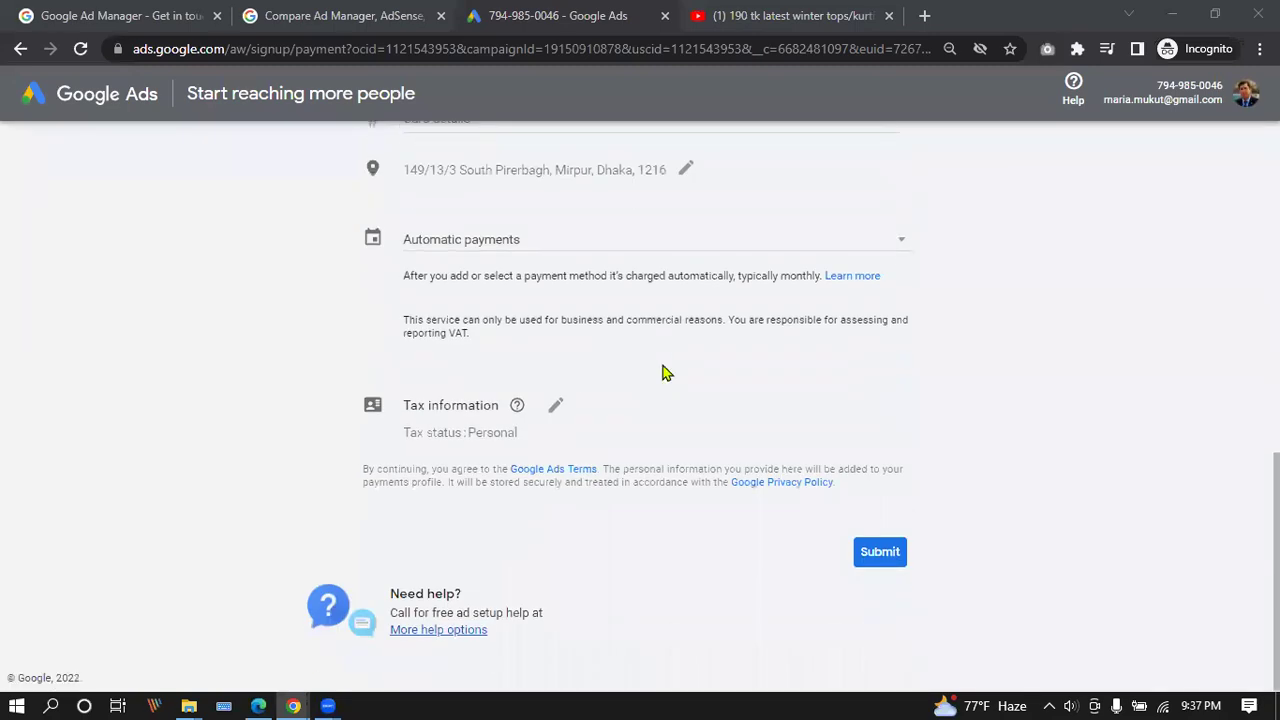
pyautogui.scroll(3, 680, 515)
pyautogui.scroll(4, 677, 514)
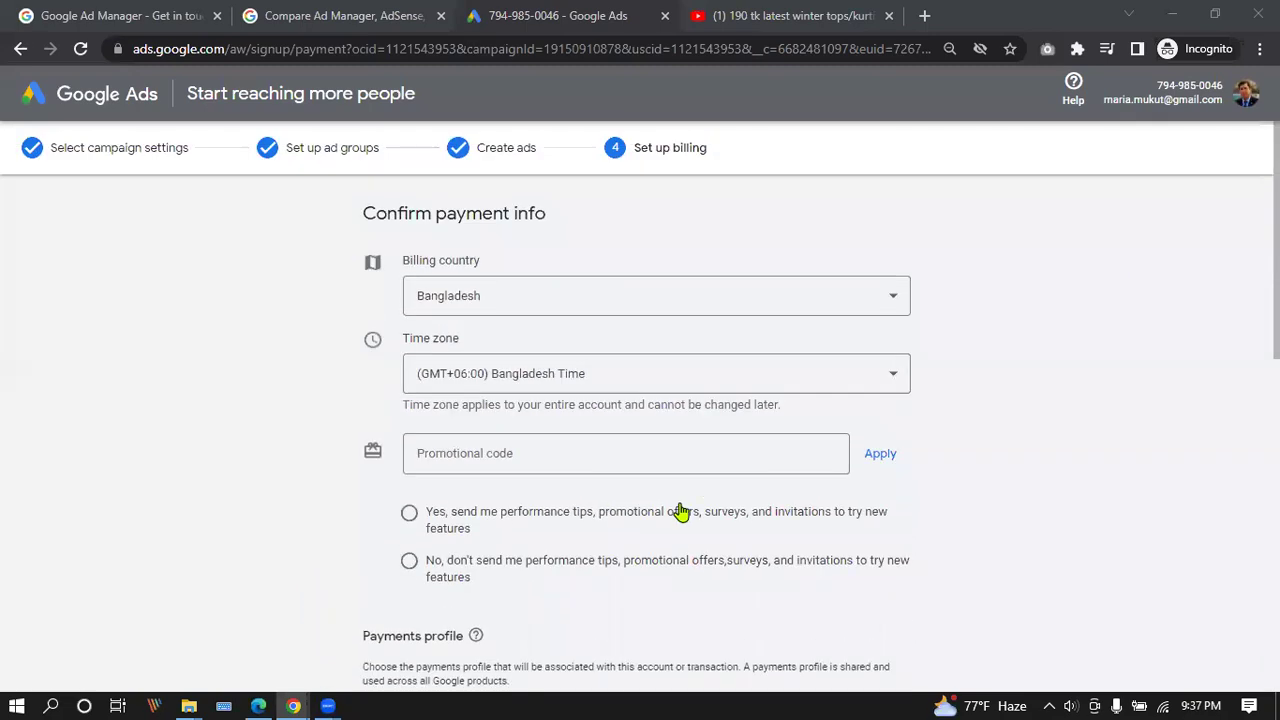
pyautogui.click(700, 311)
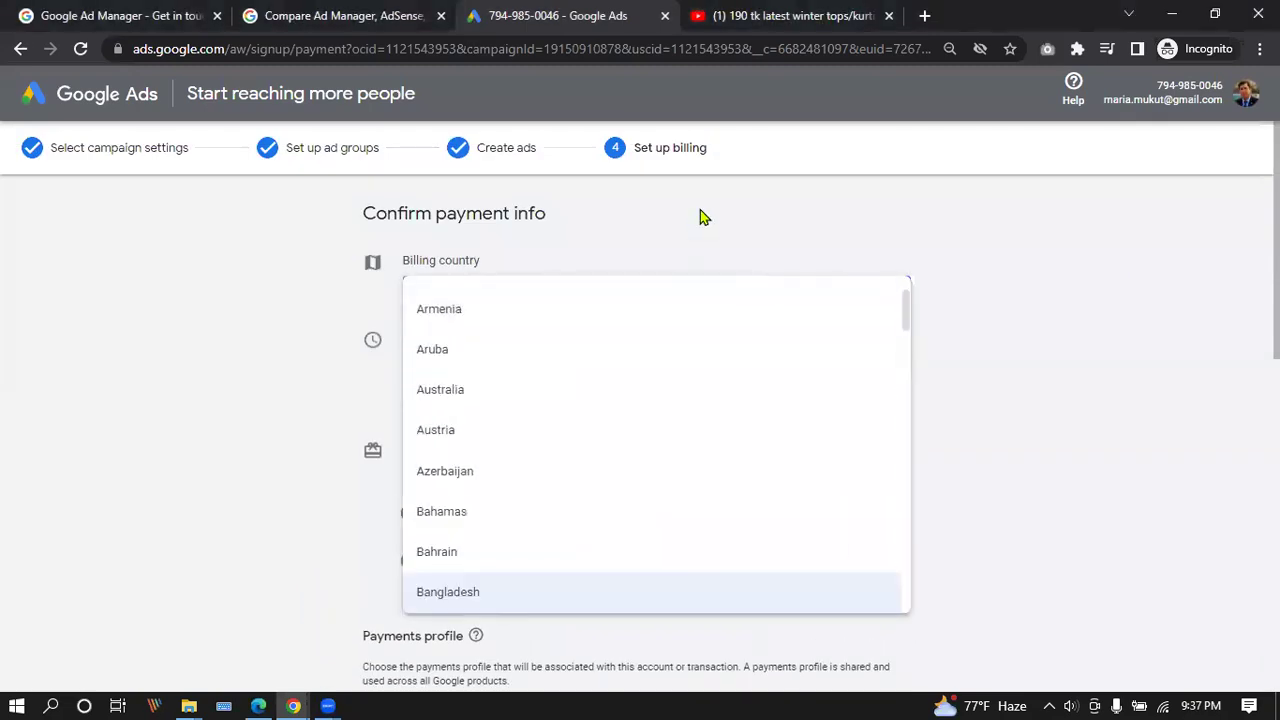
pyautogui.click(700, 214)
pyautogui.click(580, 453)
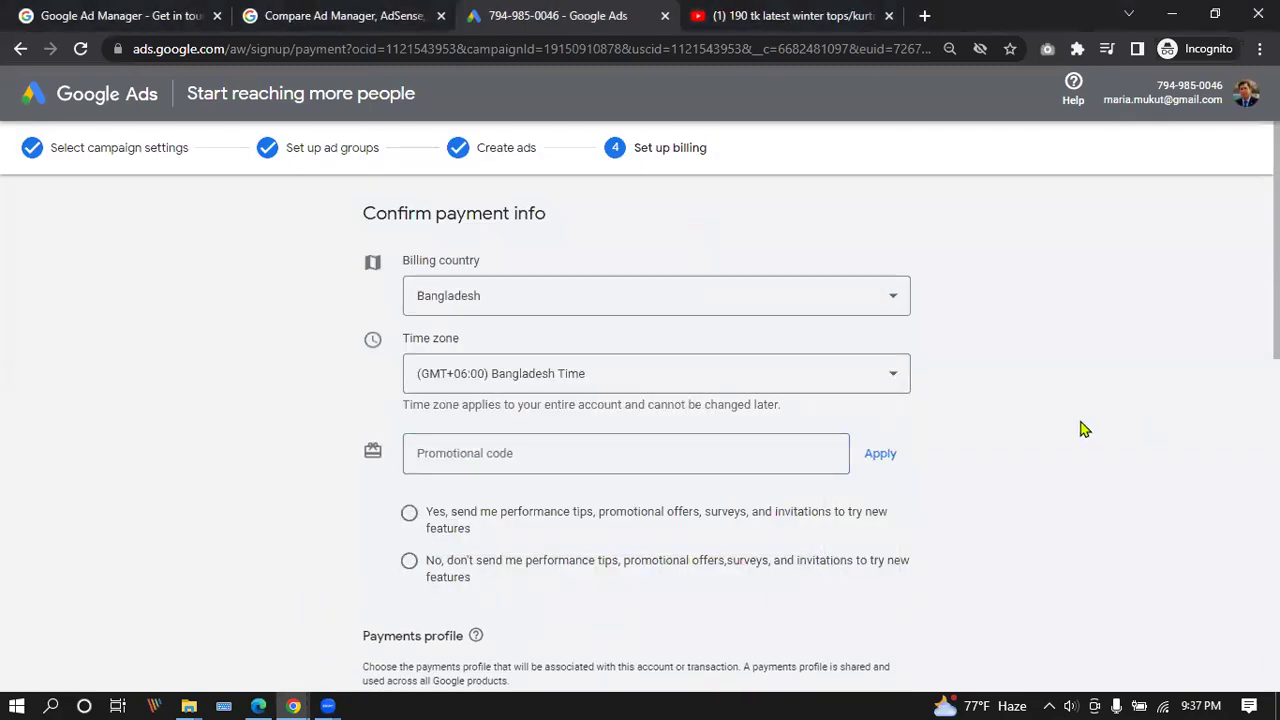
# Step back through the campaign setup pages three times, then reload the billing page.
pyautogui.scroll(-4, 634, 334)
pyautogui.scroll(-1, 616, 404)
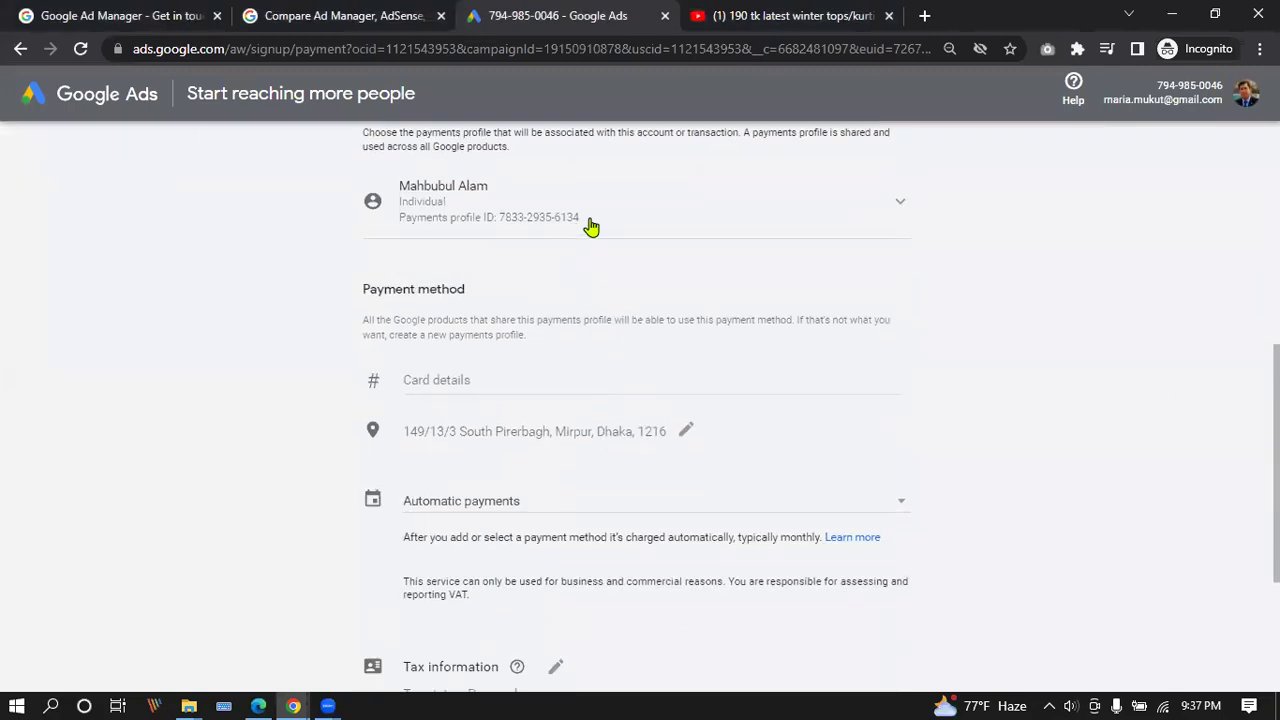
pyautogui.scroll(-3, 380, 420)
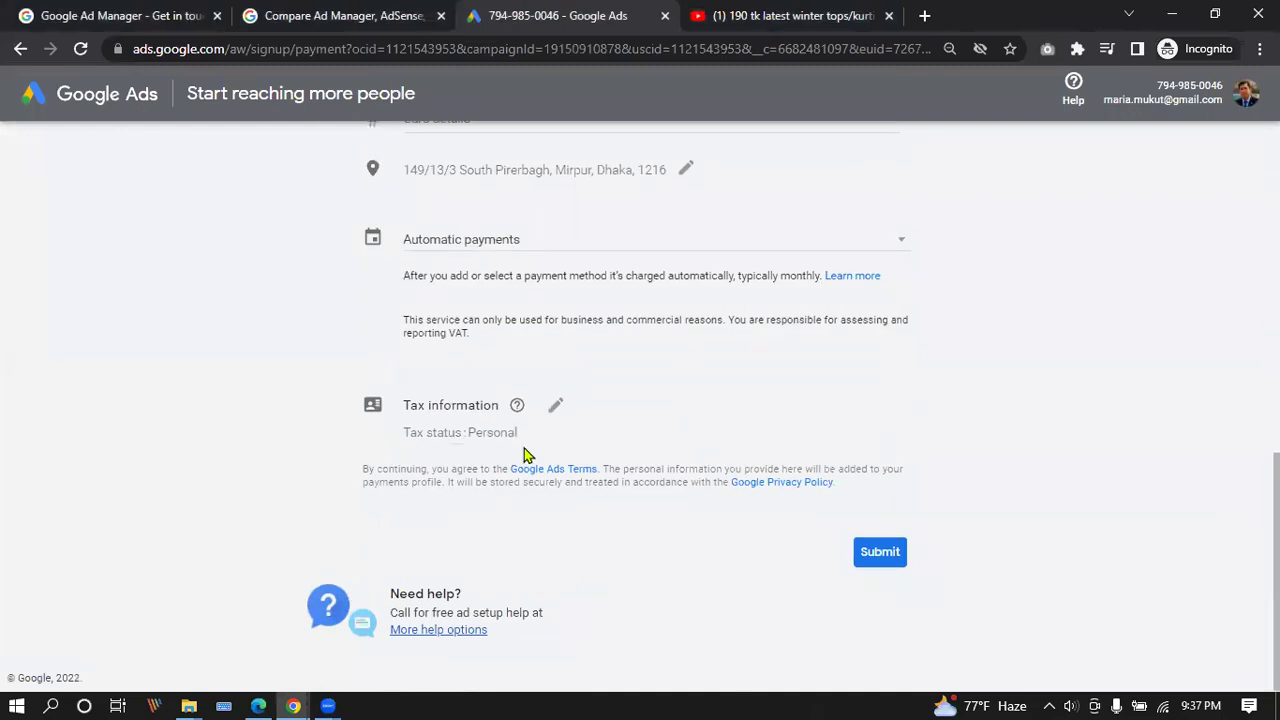
pyautogui.scroll(10, 520, 483)
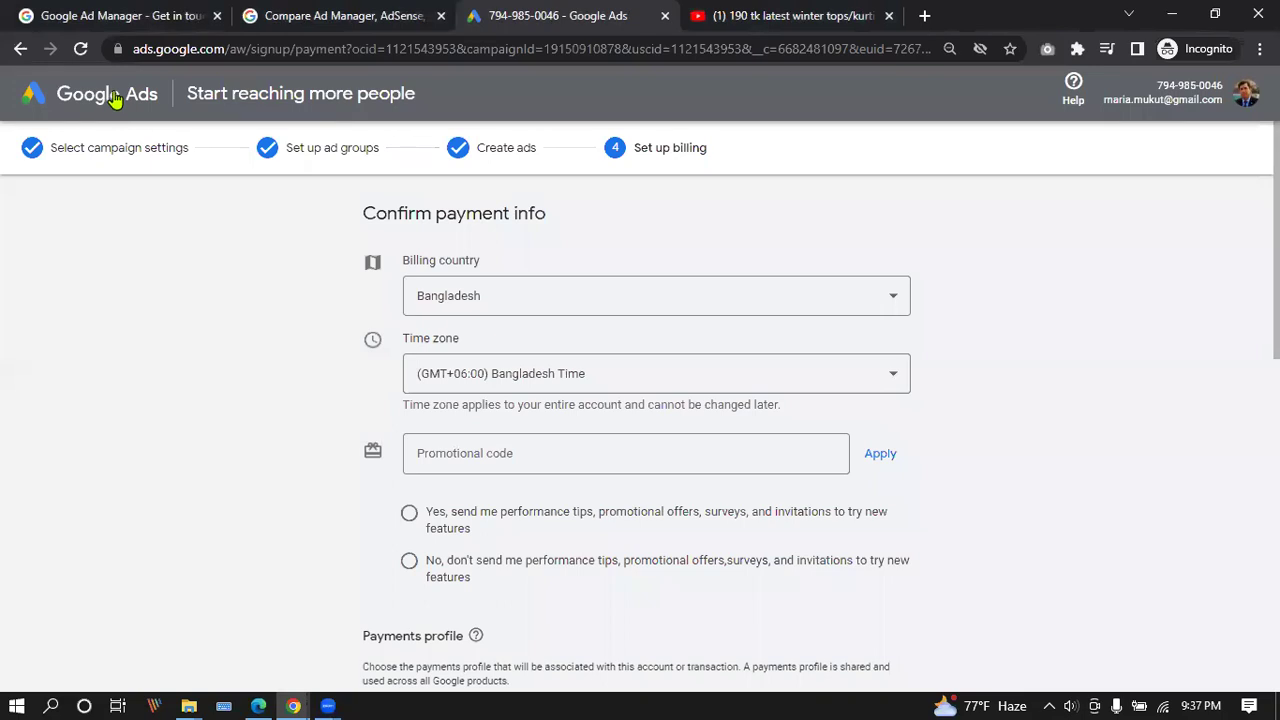
pyautogui.scroll(-10, 126, 237)
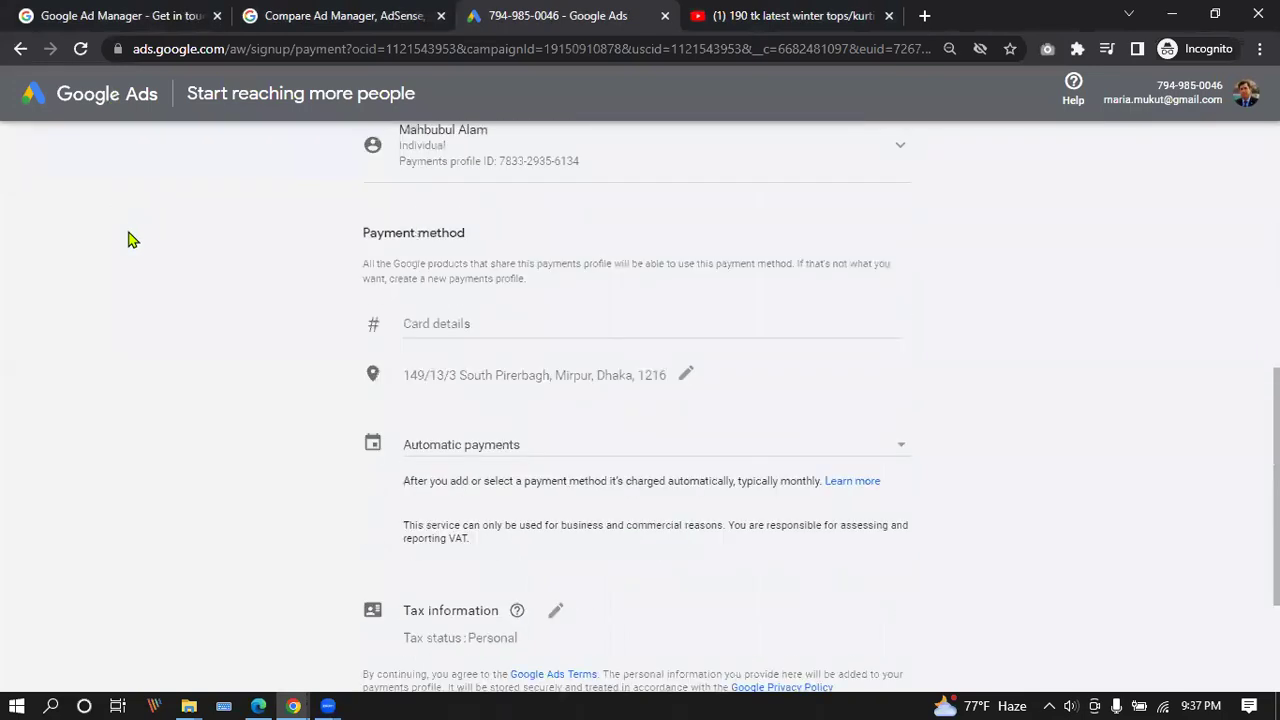
pyautogui.click(20, 50)
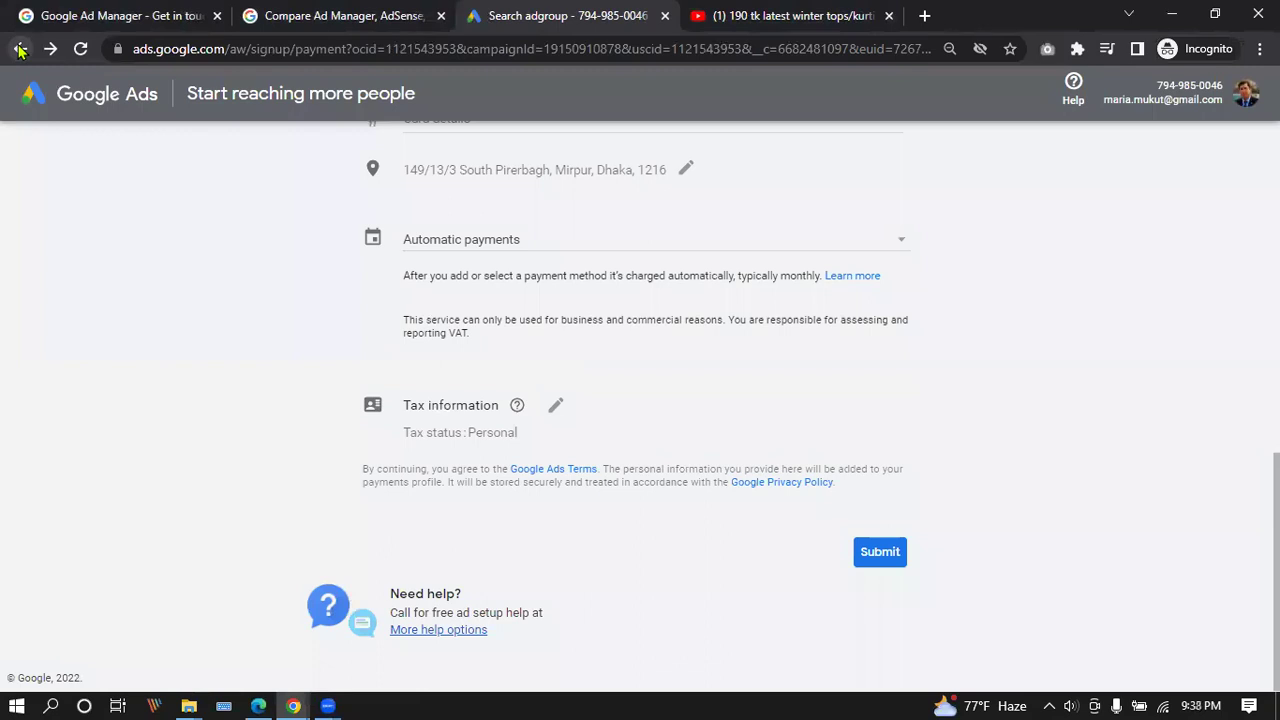
pyautogui.click(20, 50)
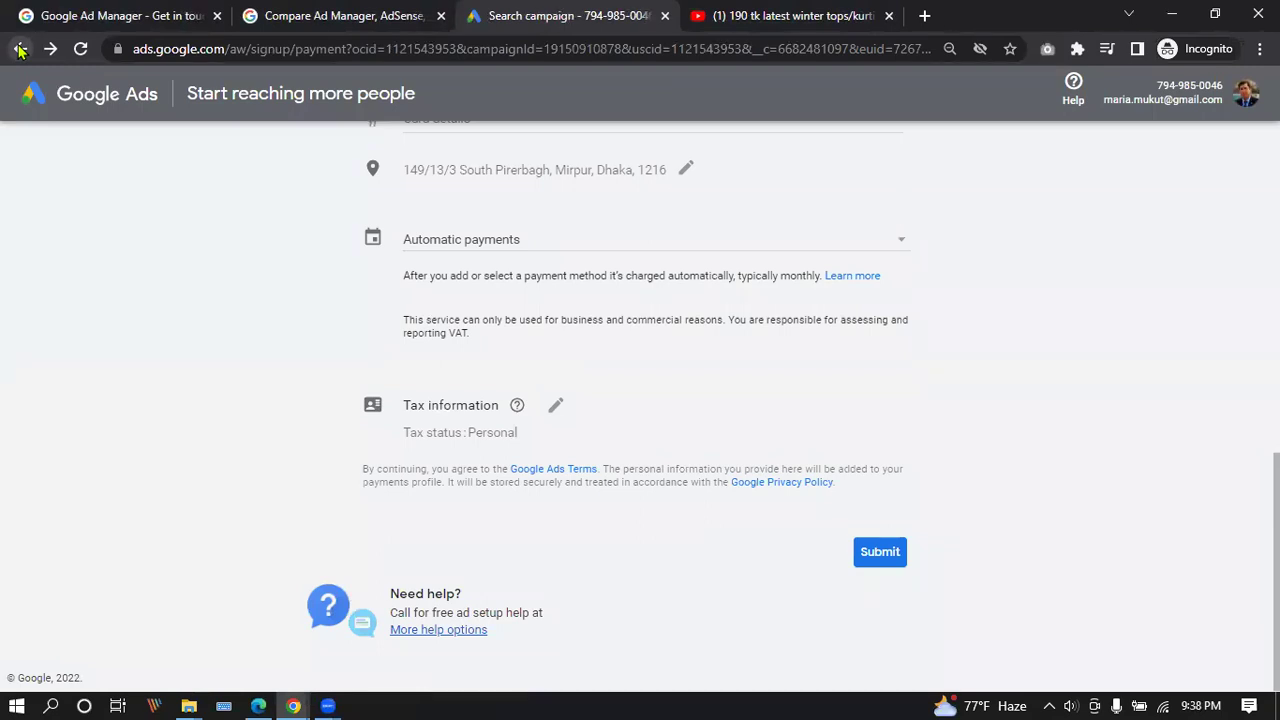
pyautogui.click(20, 50)
pyautogui.scroll(10, 597, 337)
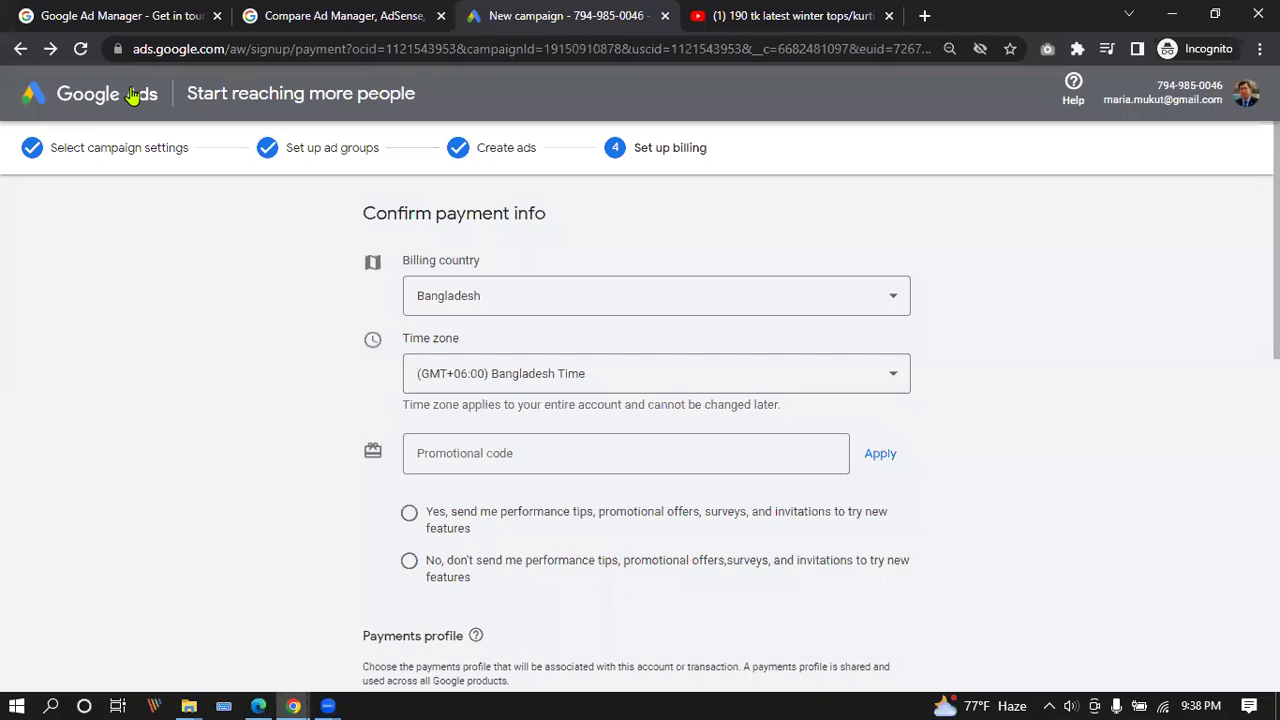
pyautogui.click(80, 49)
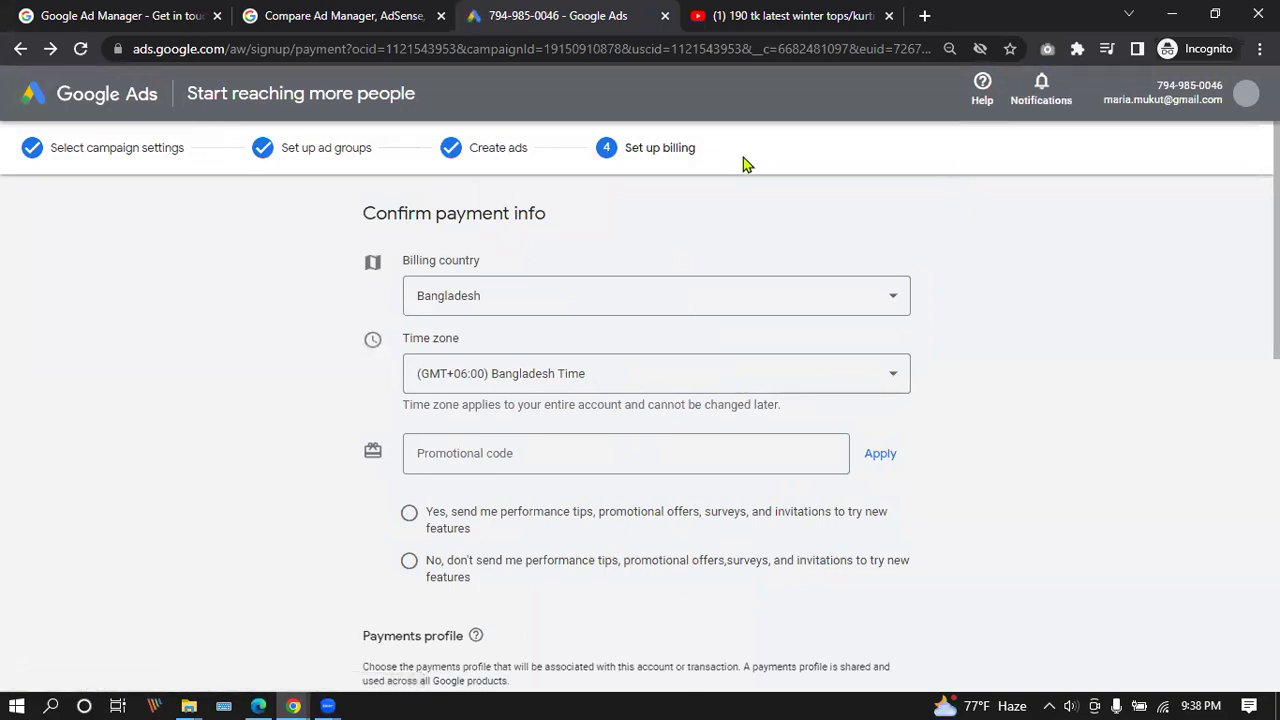
# Pick Create payments profile in the Payments profile dropdown instead of the existing individual profile.
pyautogui.scroll(-3, 648, 358)
pyautogui.scroll(-4, 648, 358)
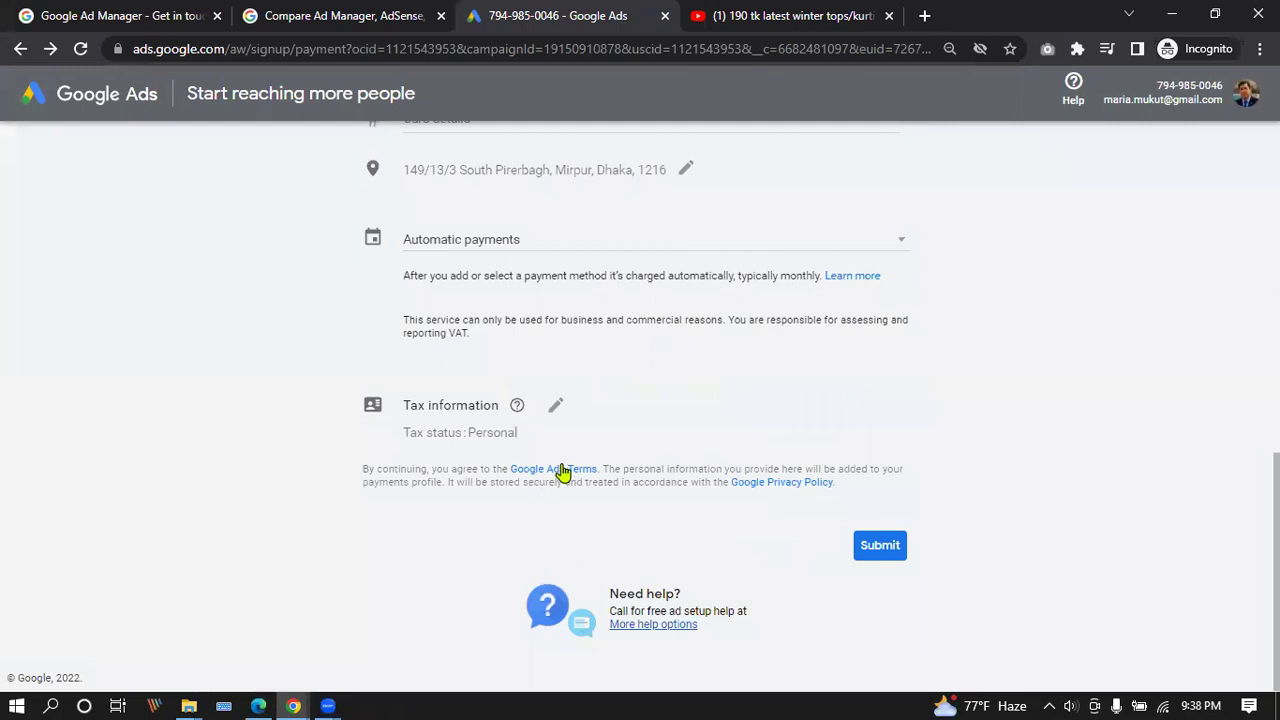
pyautogui.scroll(4, 320, 414)
pyautogui.scroll(-3, 747, 474)
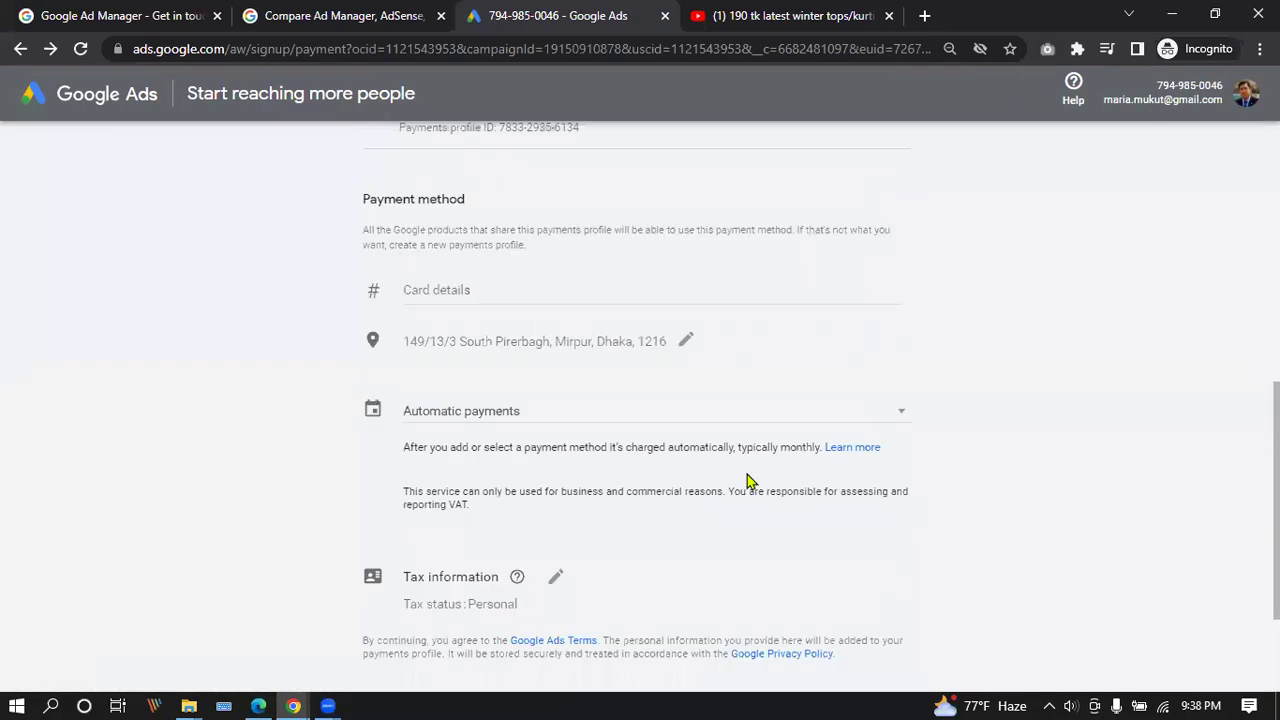
pyautogui.scroll(3, 747, 474)
pyautogui.click(900, 401)
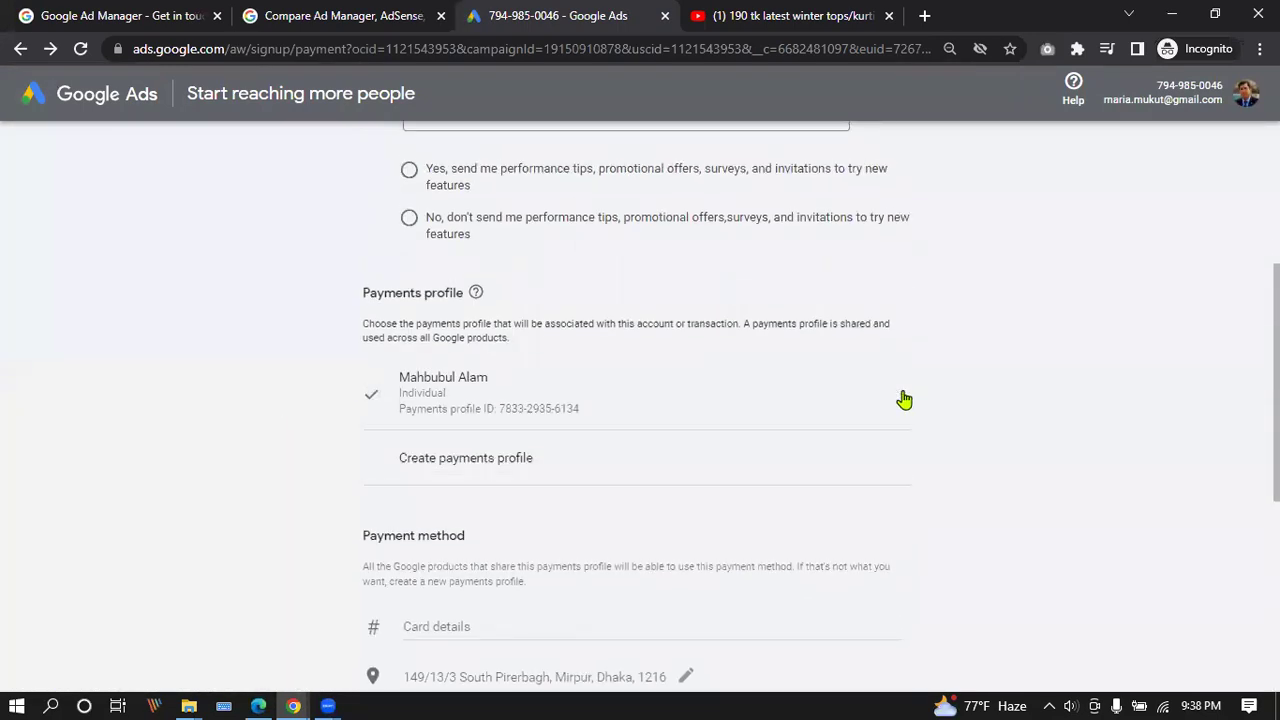
pyautogui.click(559, 458)
pyautogui.scroll(-5, 708, 394)
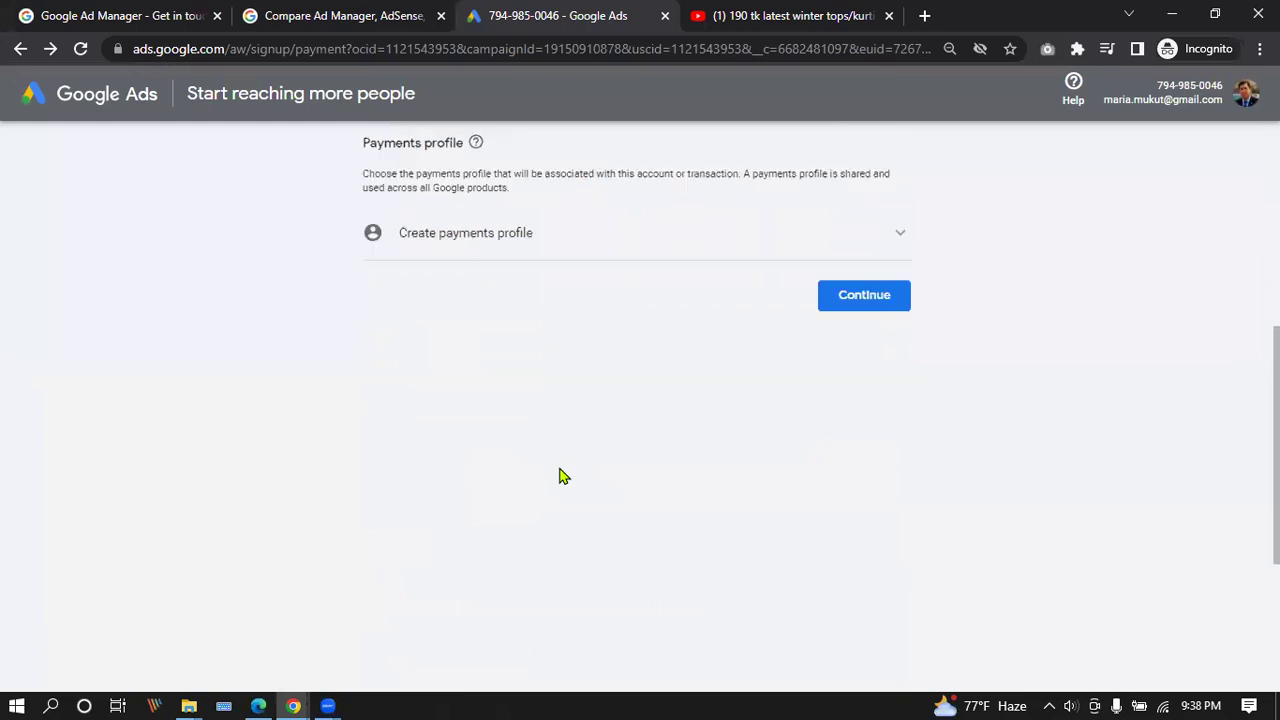
pyautogui.scroll(10, 566, 474)
pyautogui.scroll(-4, 580, 471)
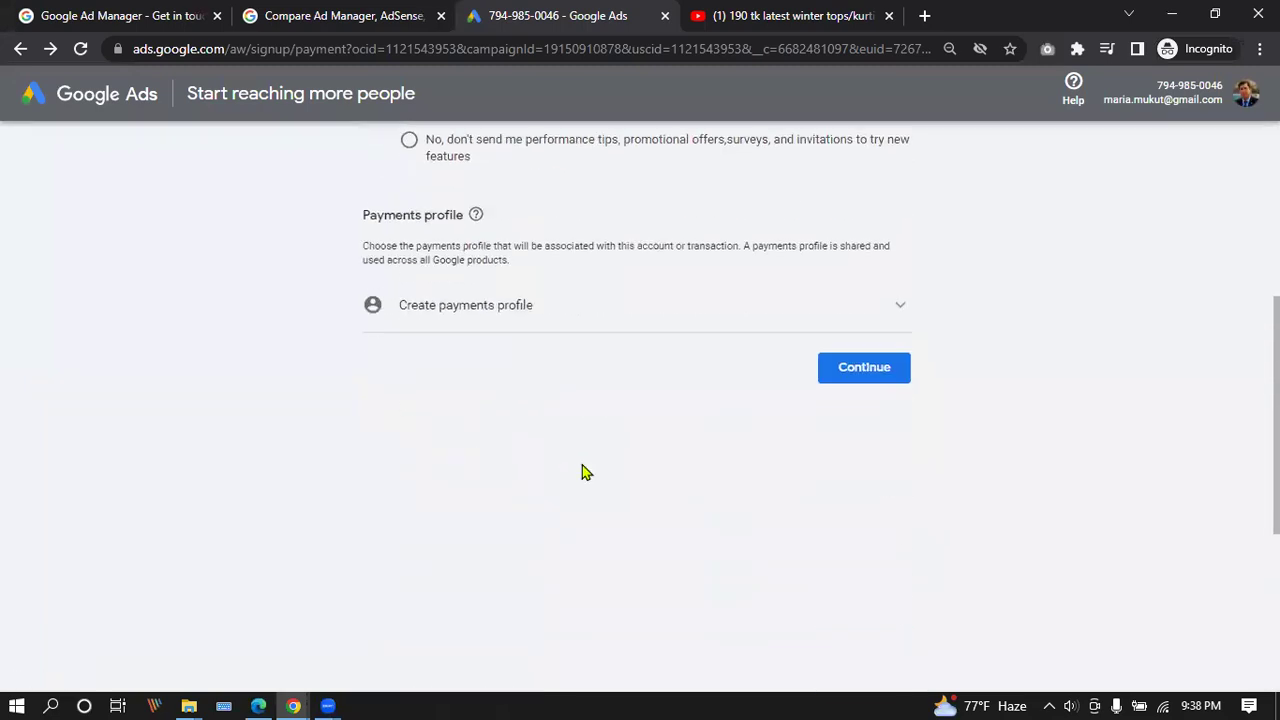
pyautogui.scroll(3, 582, 465)
pyautogui.scroll(2, 582, 465)
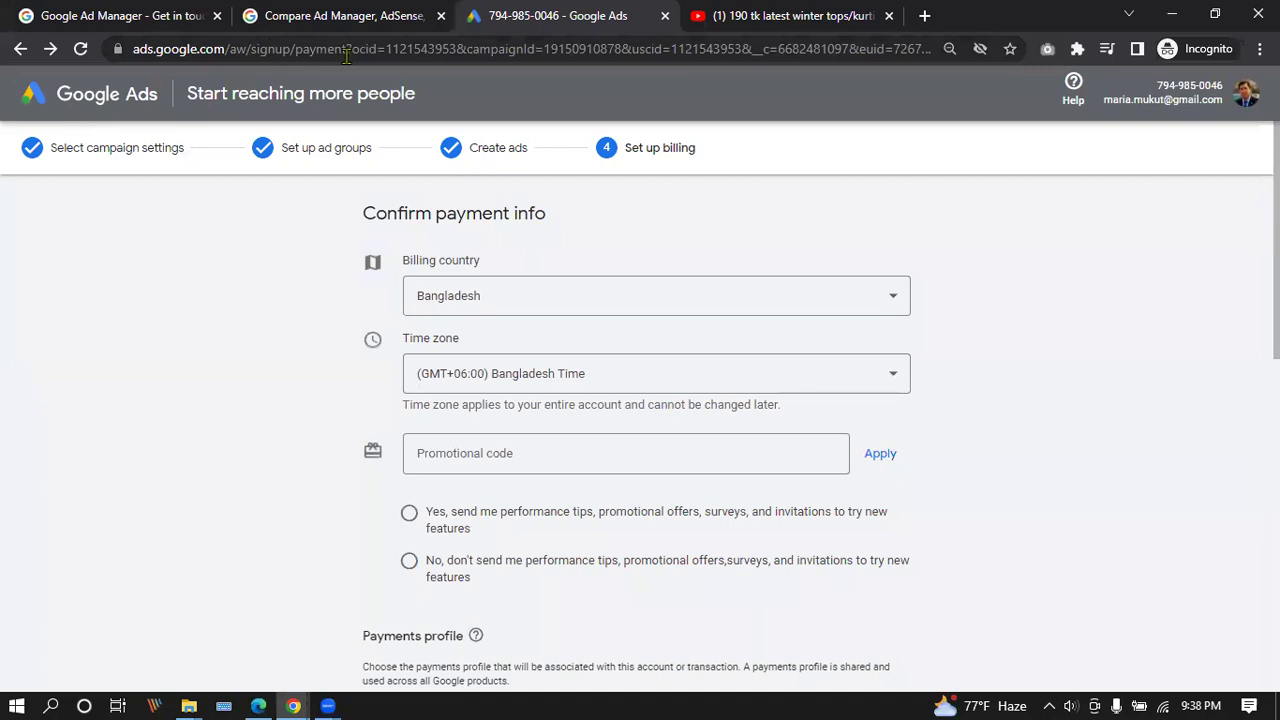
pyautogui.moveTo(256, 47); pyautogui.dragTo(1057, 80)
pyautogui.press('BackSpace')
pyautogui.press('BackSpace')
pyautogui.press('BackSpace')
pyautogui.press('BackSpace')
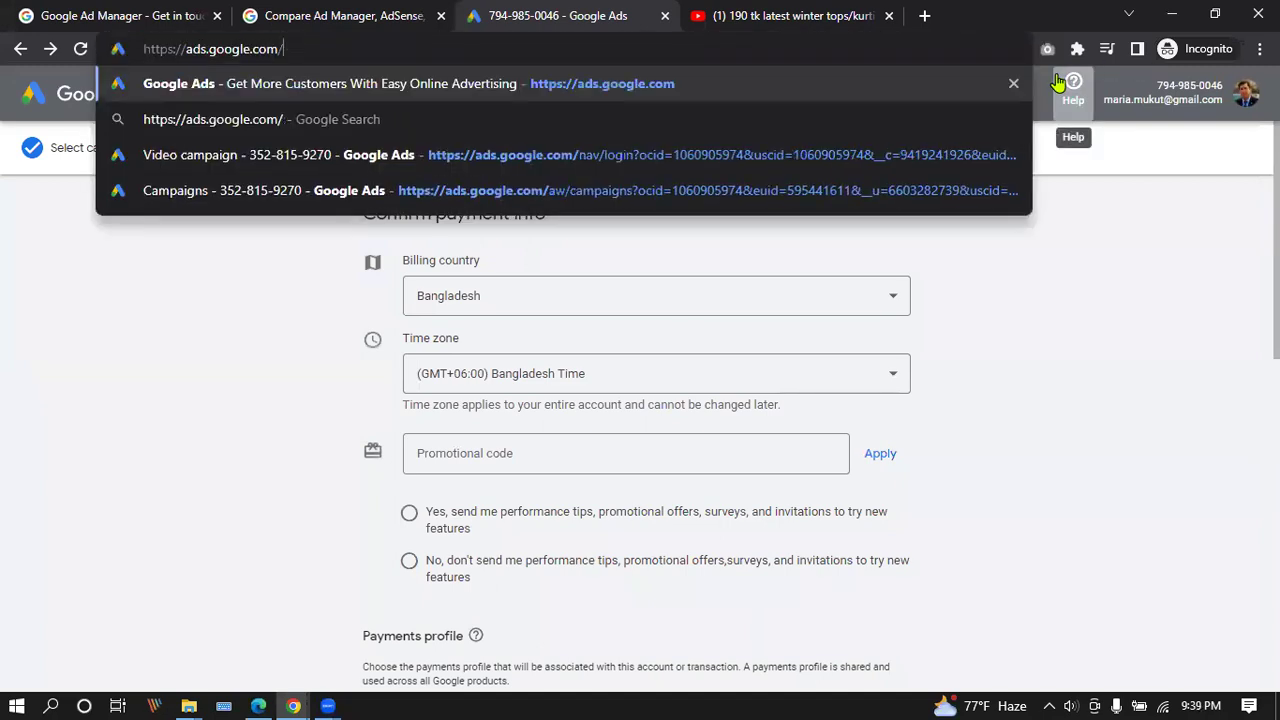
pyautogui.press('Return')
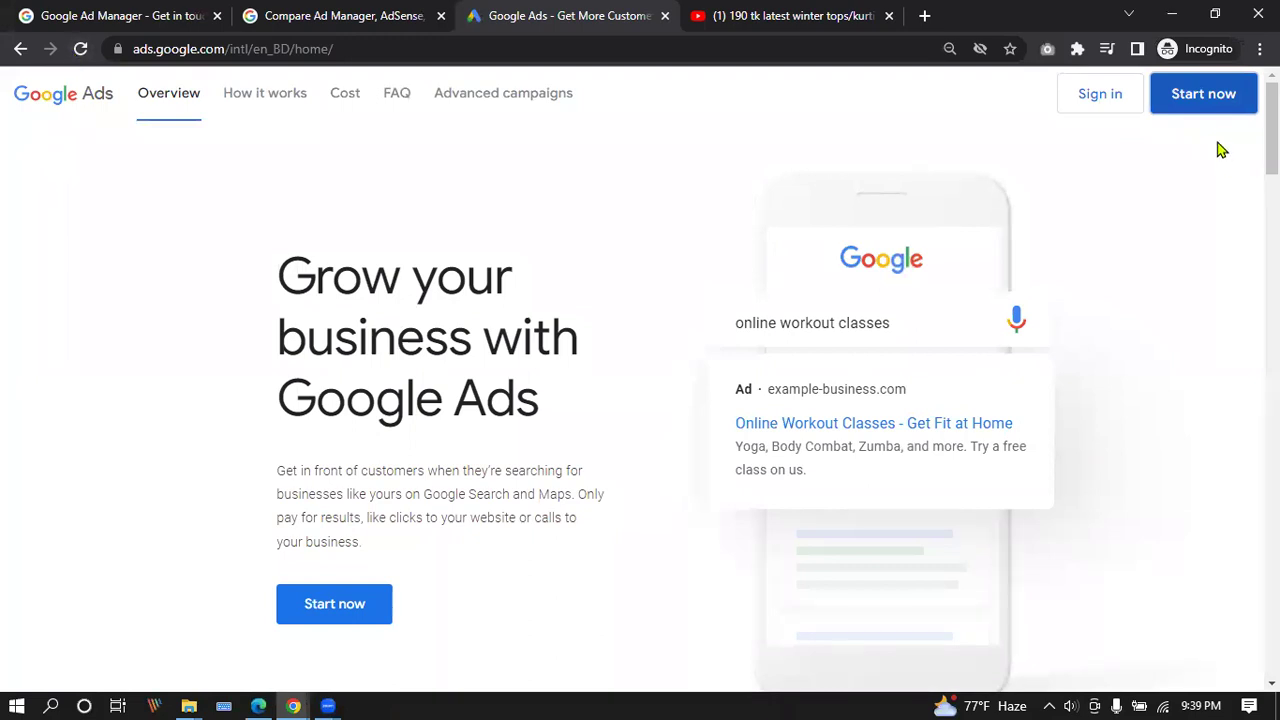
pyautogui.click(1229, 94)
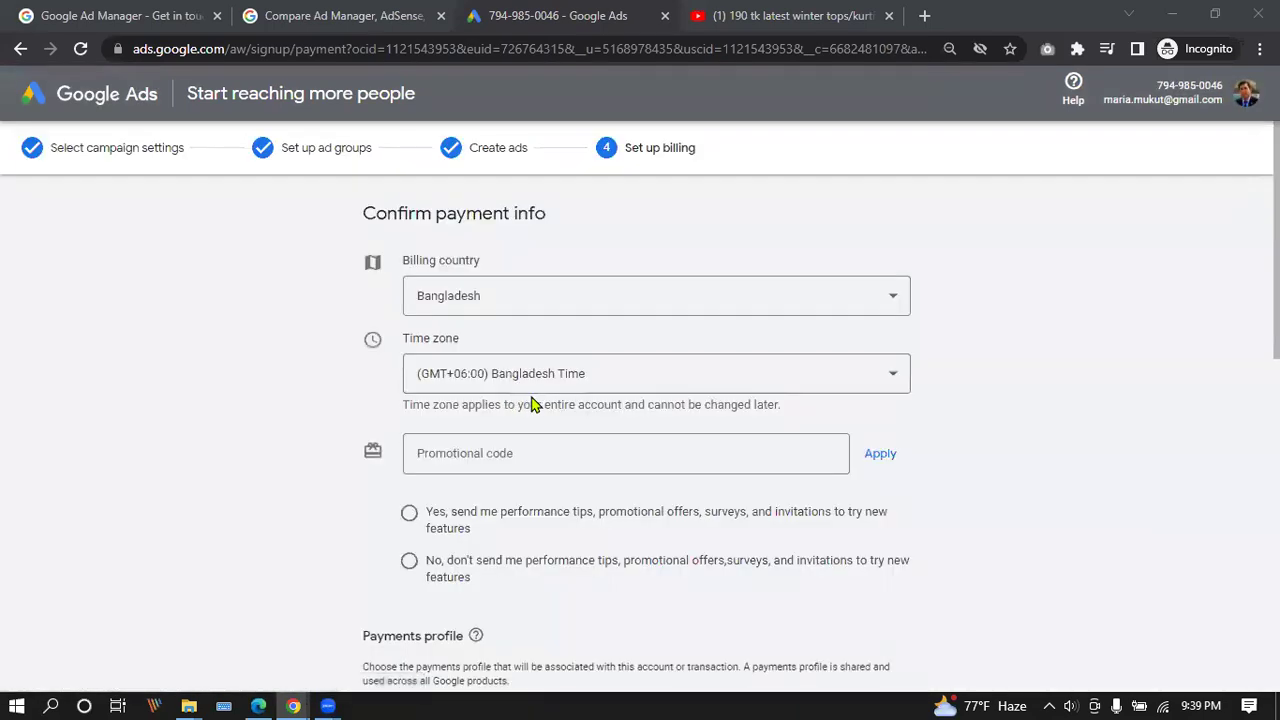
# Switch the payment type to Manual payments and attempt to submit the billing form.
pyautogui.scroll(-7, 760, 360)
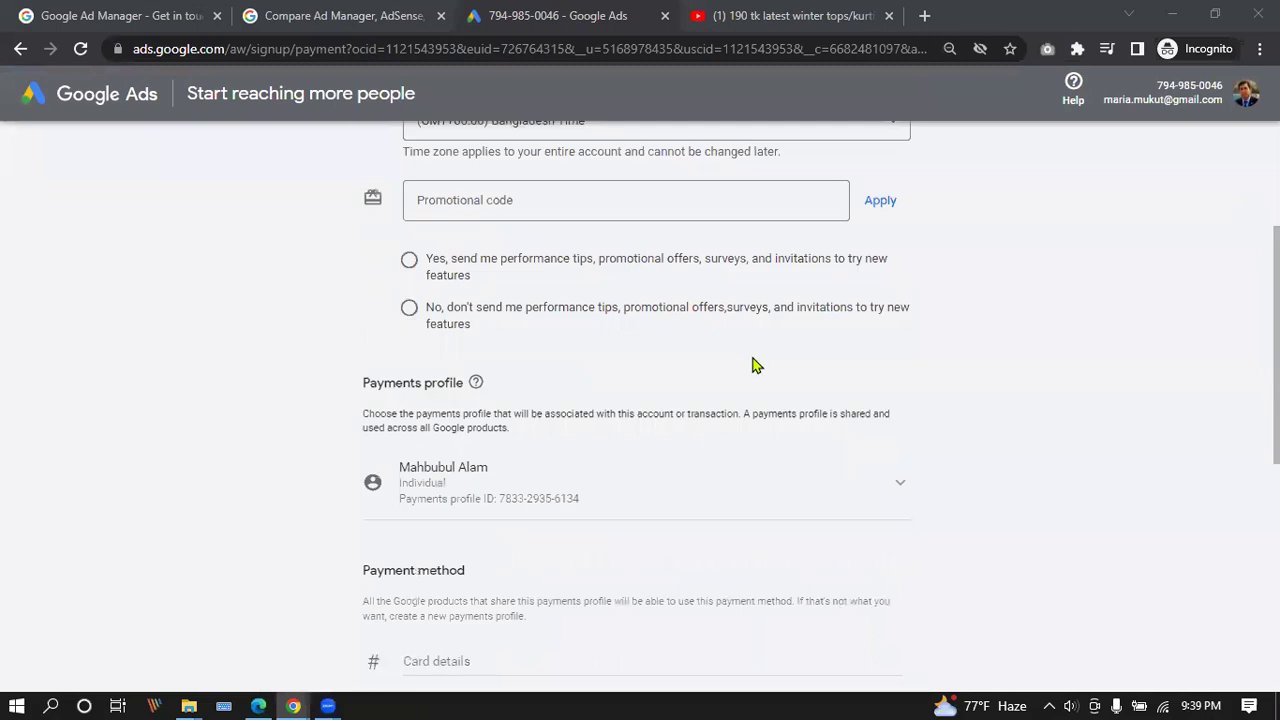
pyautogui.scroll(-1, 752, 370)
pyautogui.scroll(2, 673, 415)
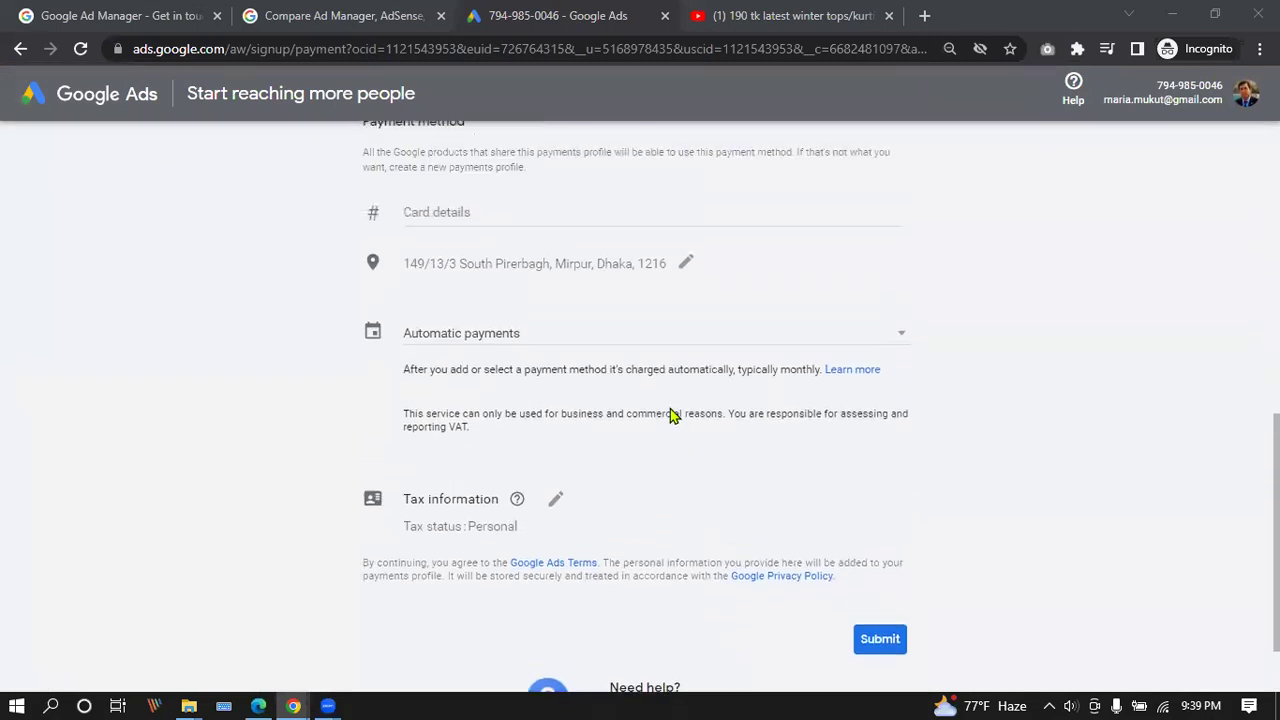
pyautogui.click(737, 340)
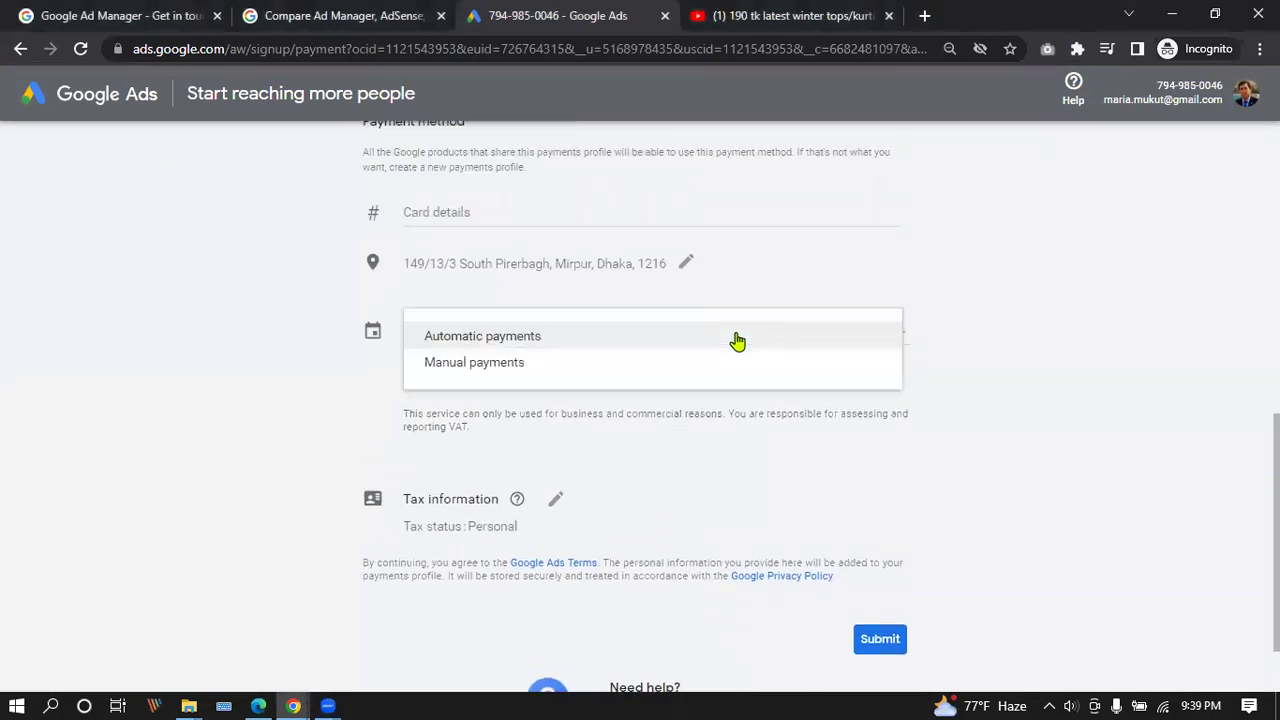
pyautogui.click(486, 364)
pyautogui.scroll(-3, 737, 409)
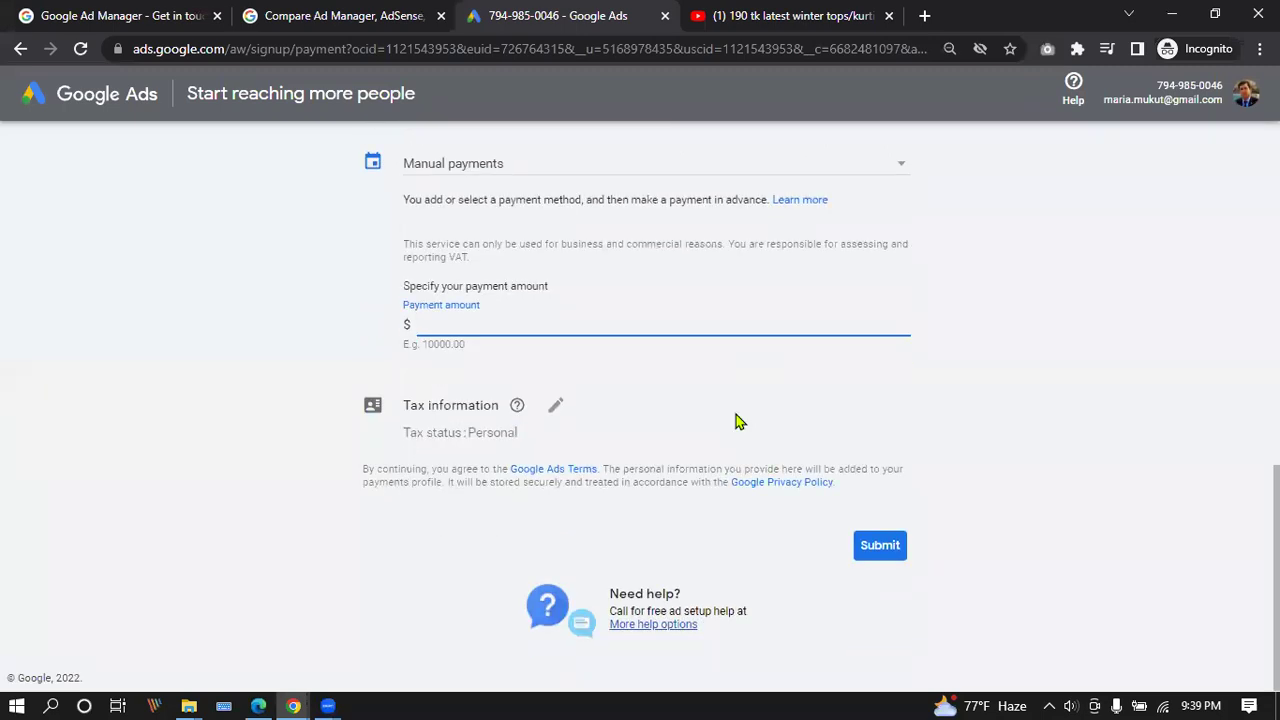
pyautogui.scroll(10, 737, 421)
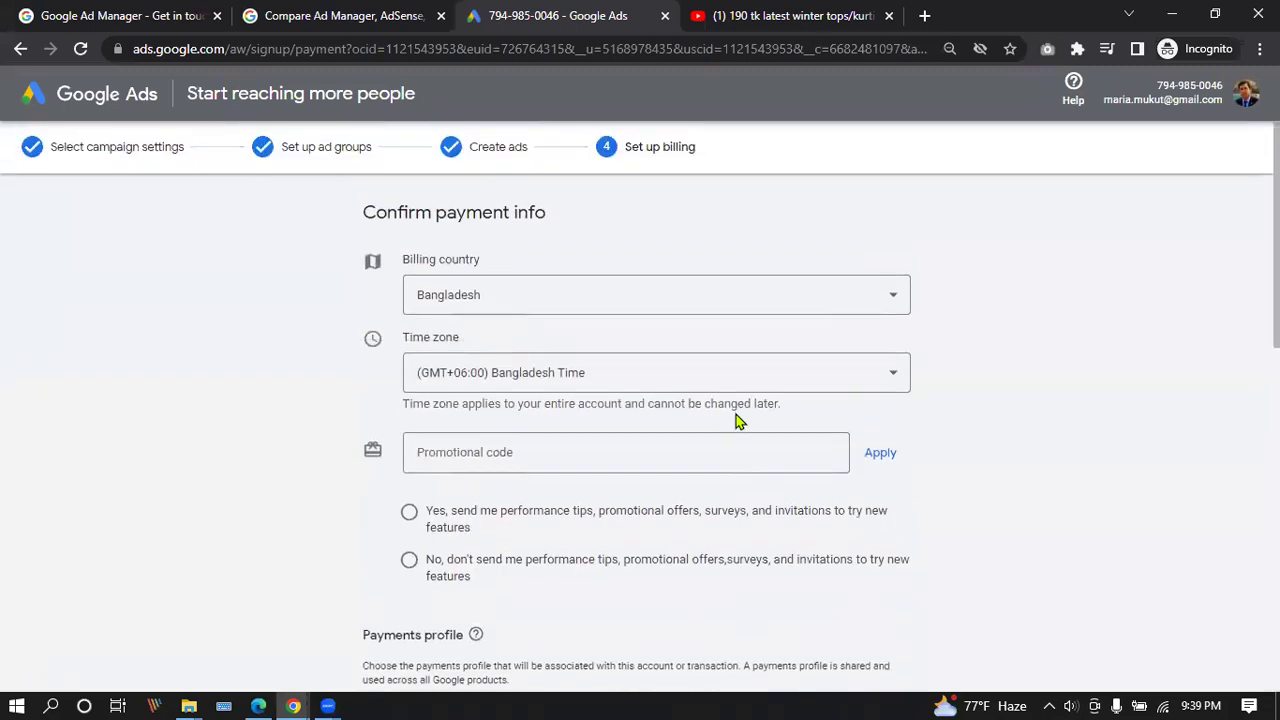
pyautogui.scroll(-10, 737, 421)
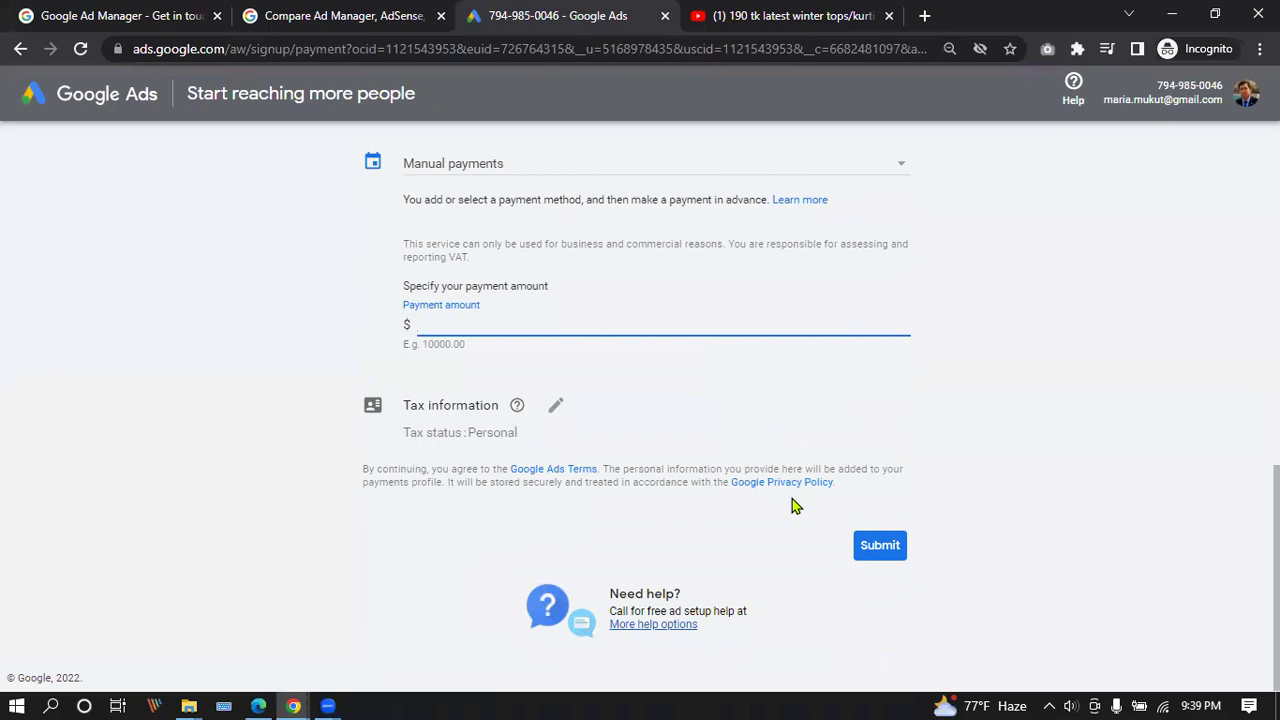
pyautogui.scroll(10, 792, 505)
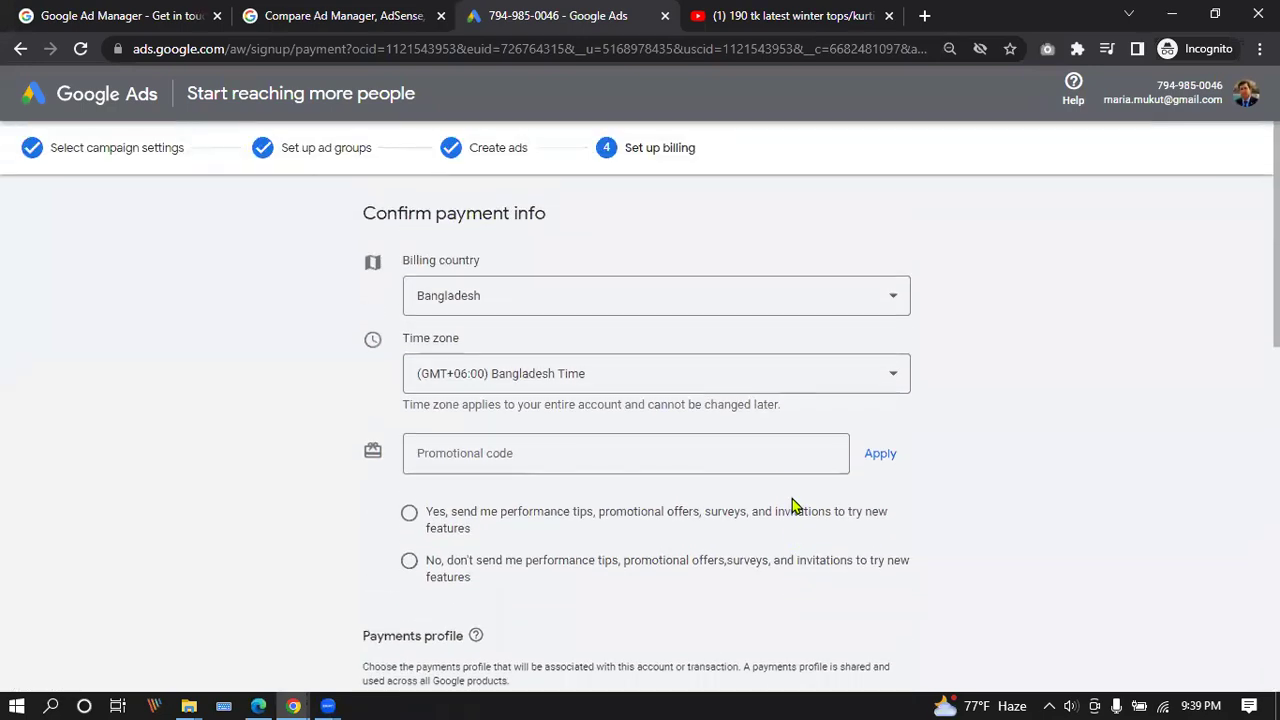
pyautogui.scroll(-10, 793, 495)
pyautogui.click(866, 540)
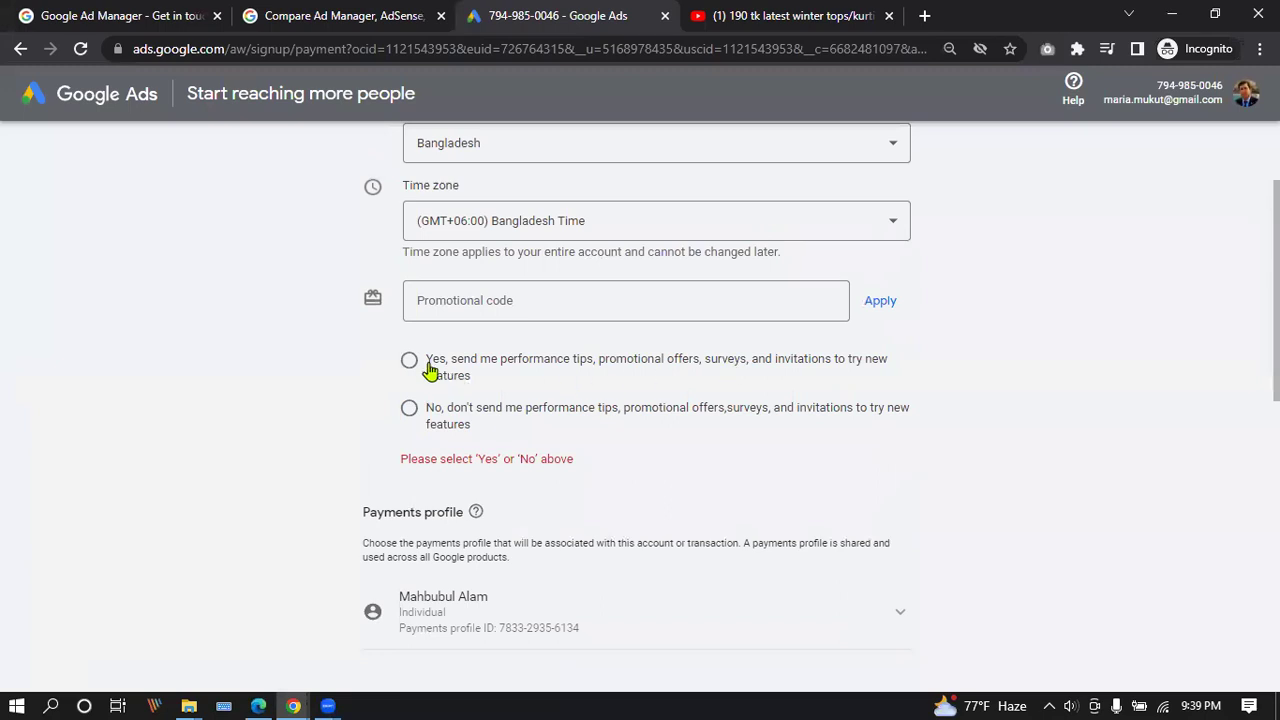
# Opt in to performance tips, switch back to Automatic payments, and submit the form.
pyautogui.click(430, 368)
pyautogui.scroll(-7, 649, 362)
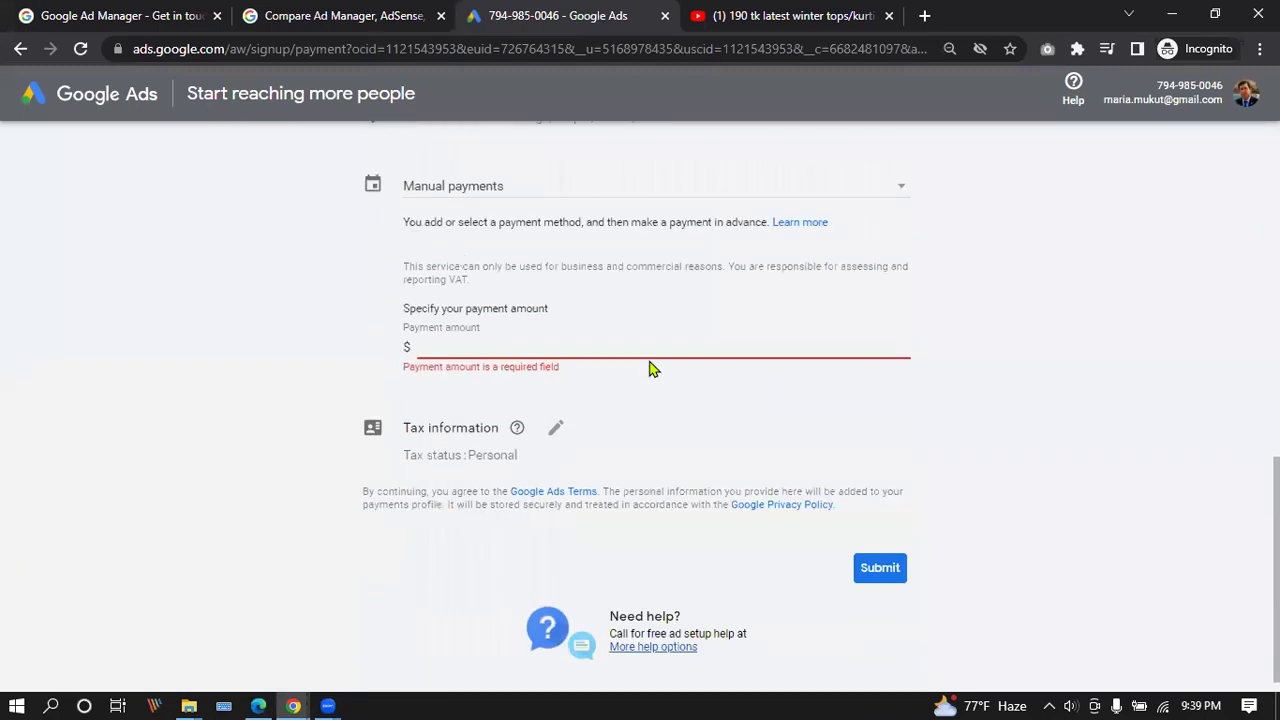
pyautogui.scroll(1, 654, 210)
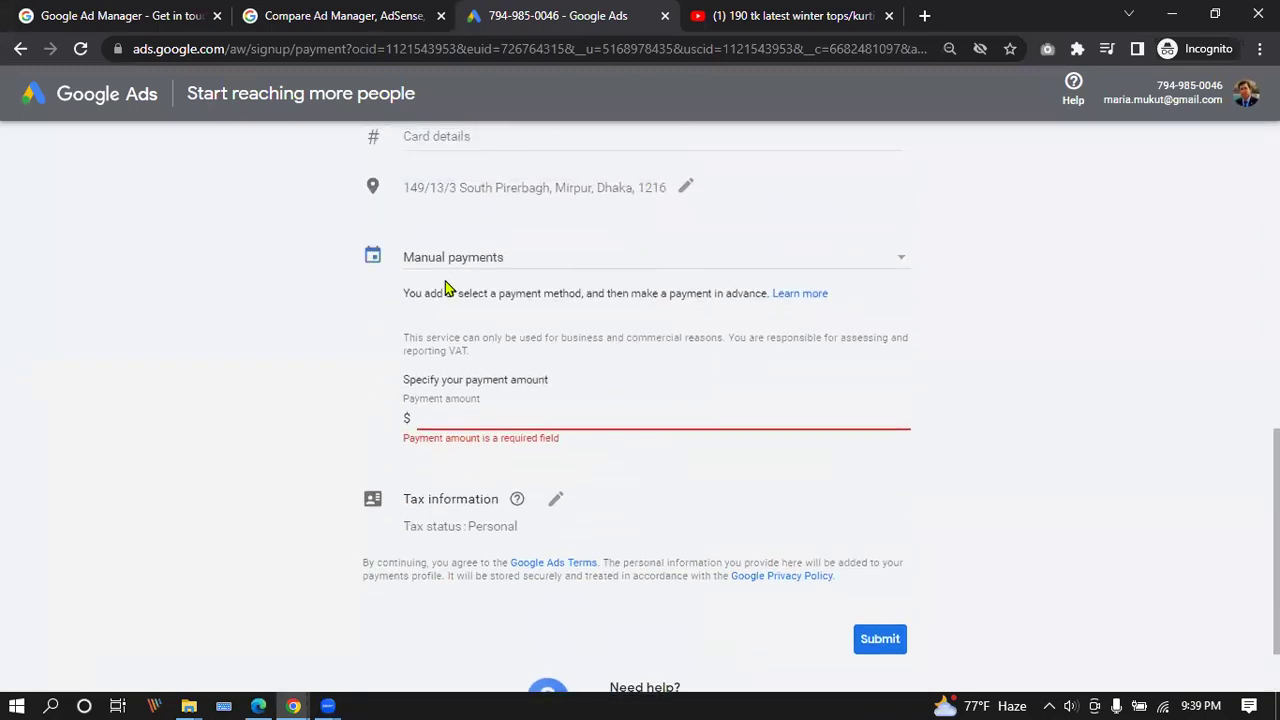
pyautogui.click(466, 262)
pyautogui.click(463, 234)
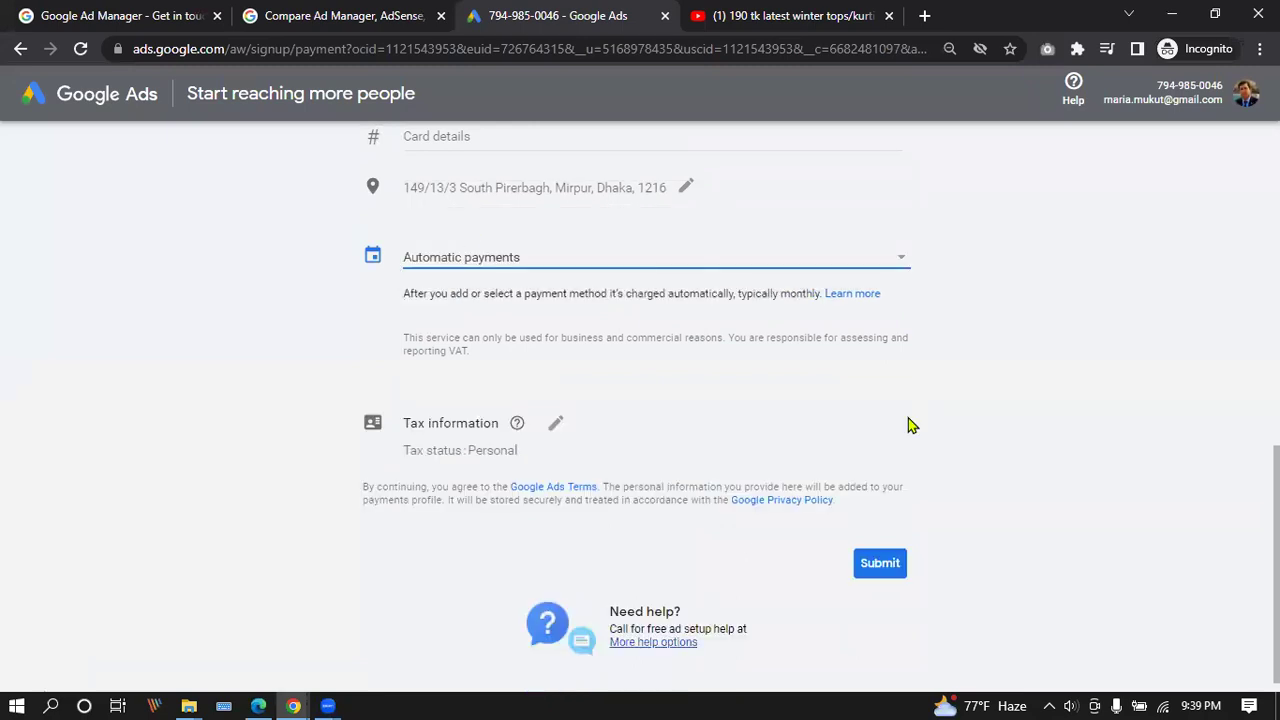
pyautogui.click(880, 563)
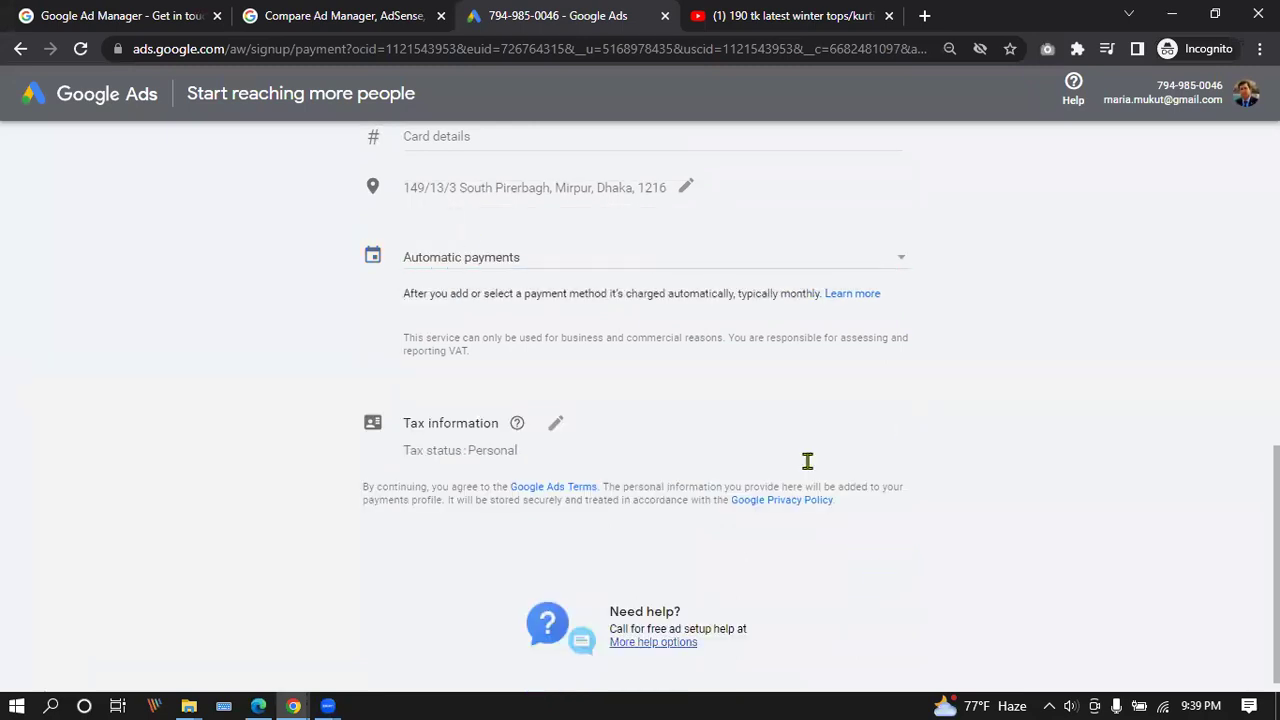
pyautogui.scroll(5, 495, 265)
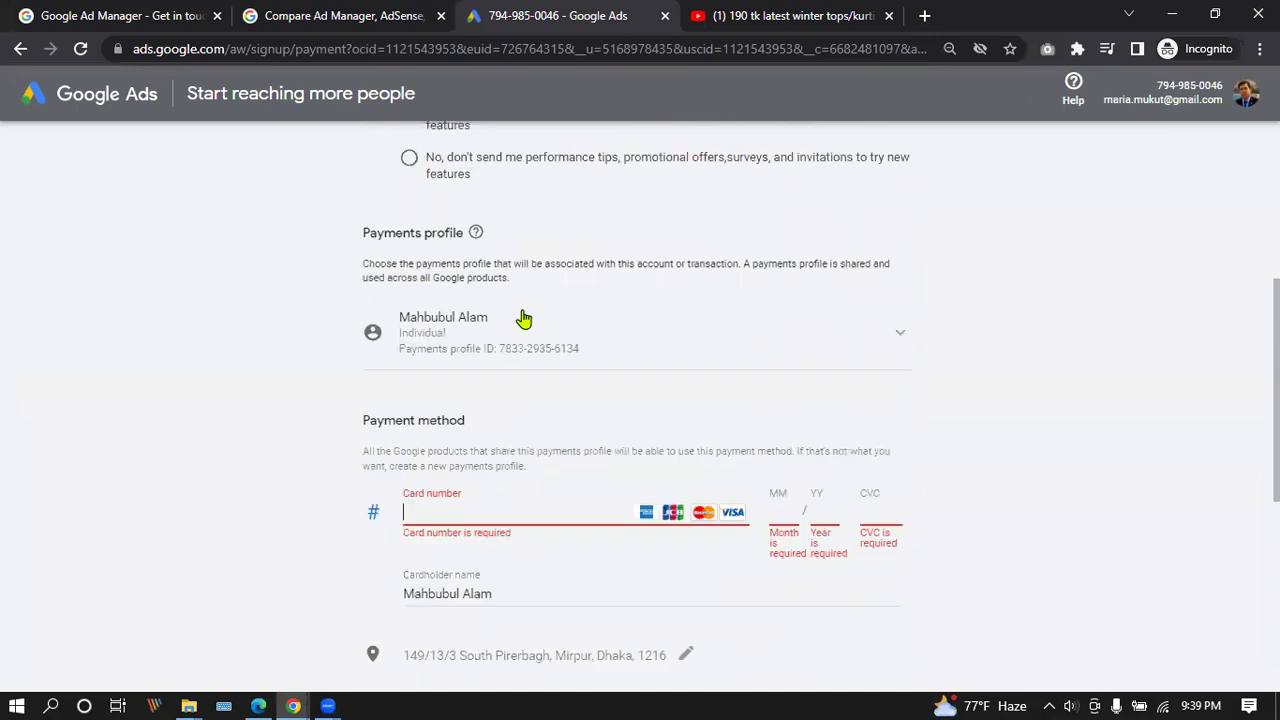
pyautogui.scroll(2, 743, 388)
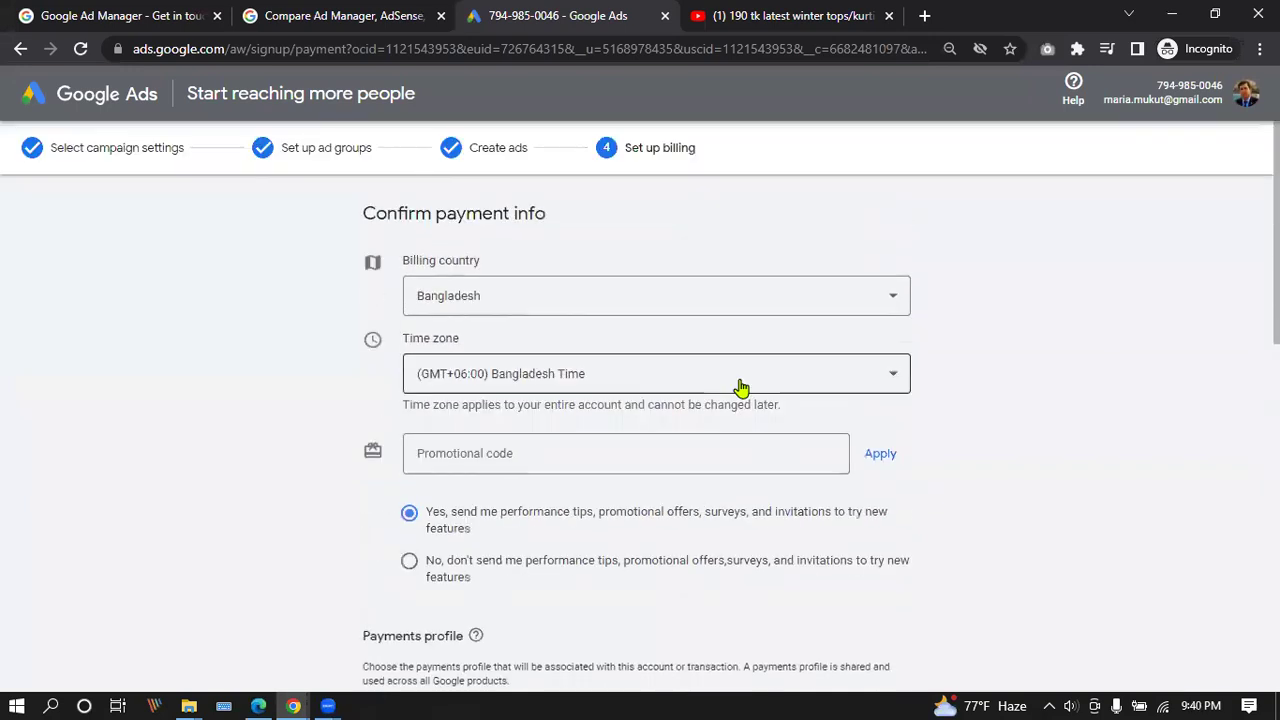
pyautogui.scroll(-7, 743, 388)
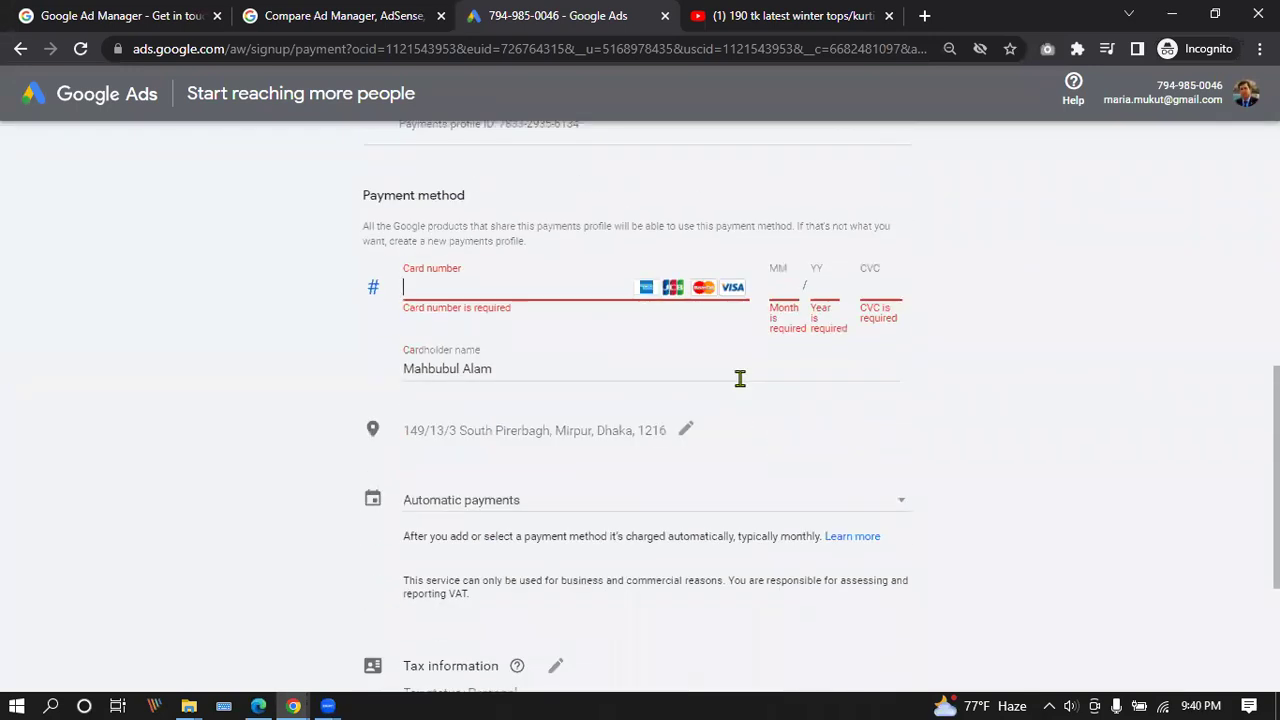
pyautogui.scroll(5, 740, 378)
pyautogui.scroll(-8, 740, 378)
pyautogui.scroll(5, 740, 378)
pyautogui.scroll(3, 741, 388)
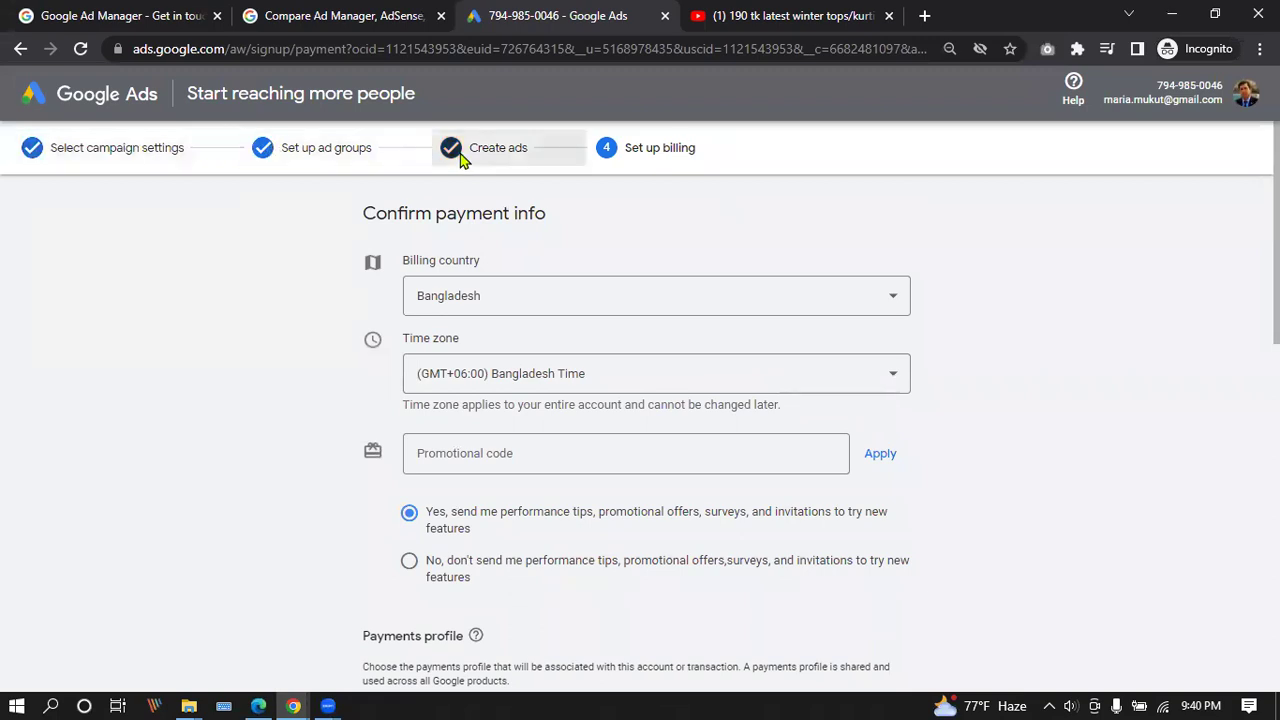
# Reload the billing page and check the signed-in Google account details.
pyautogui.click(82, 51)
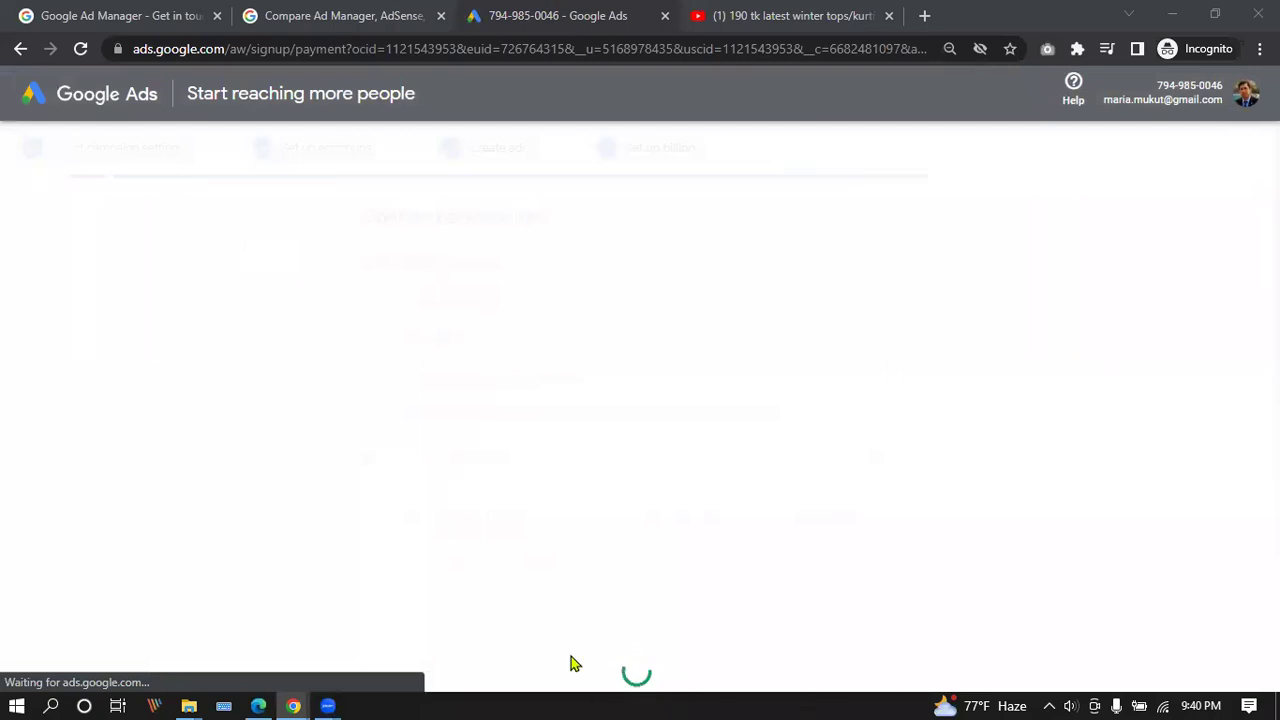
pyautogui.click(1248, 94)
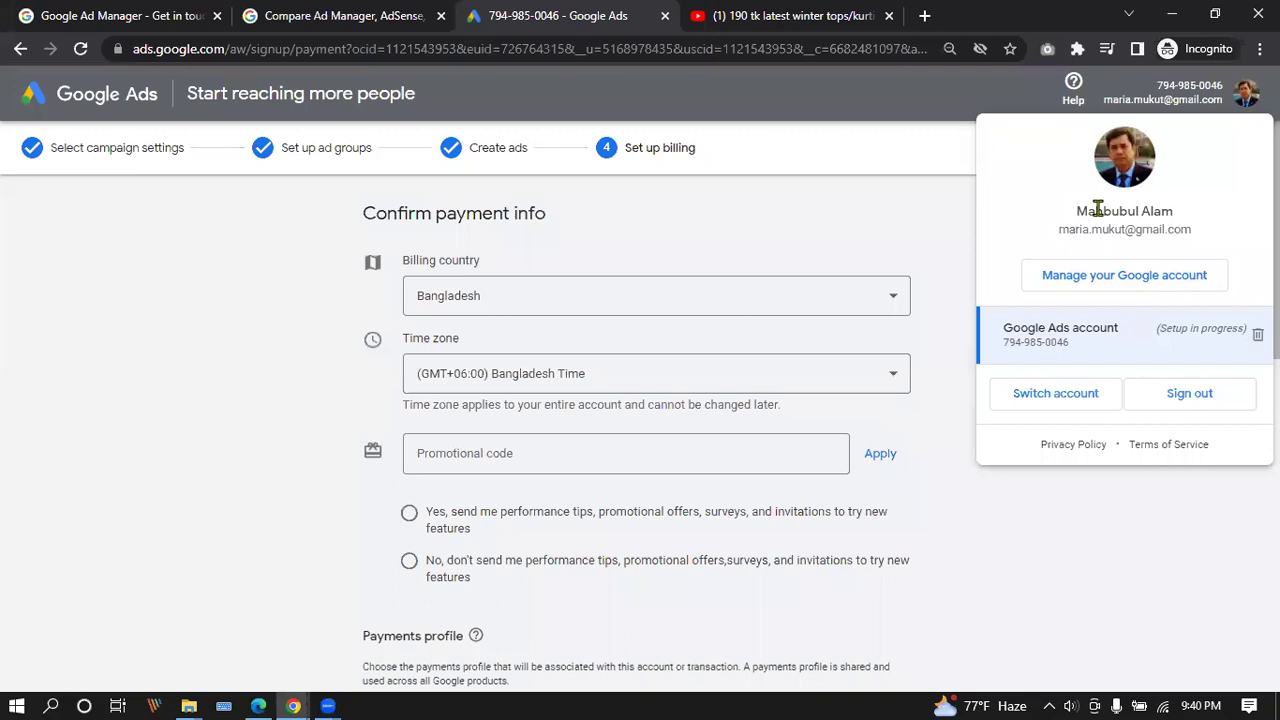
pyautogui.click(878, 215)
pyautogui.click(1248, 94)
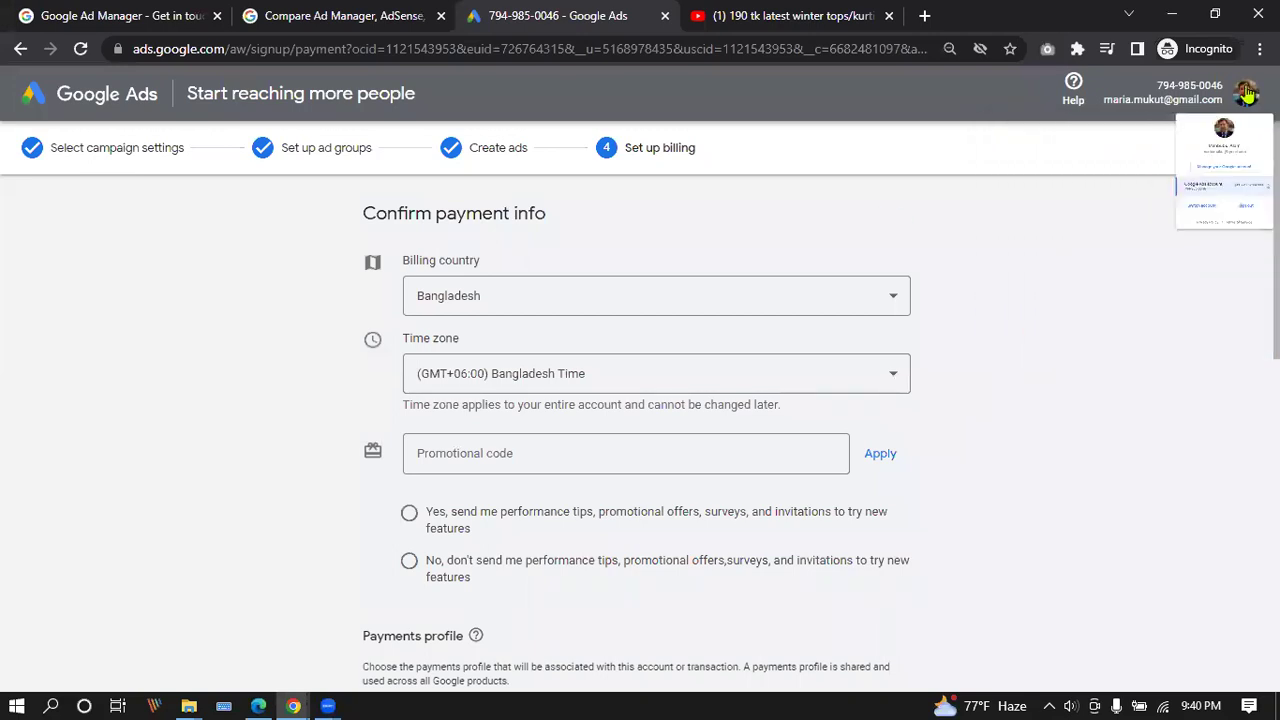
pyautogui.click(900, 230)
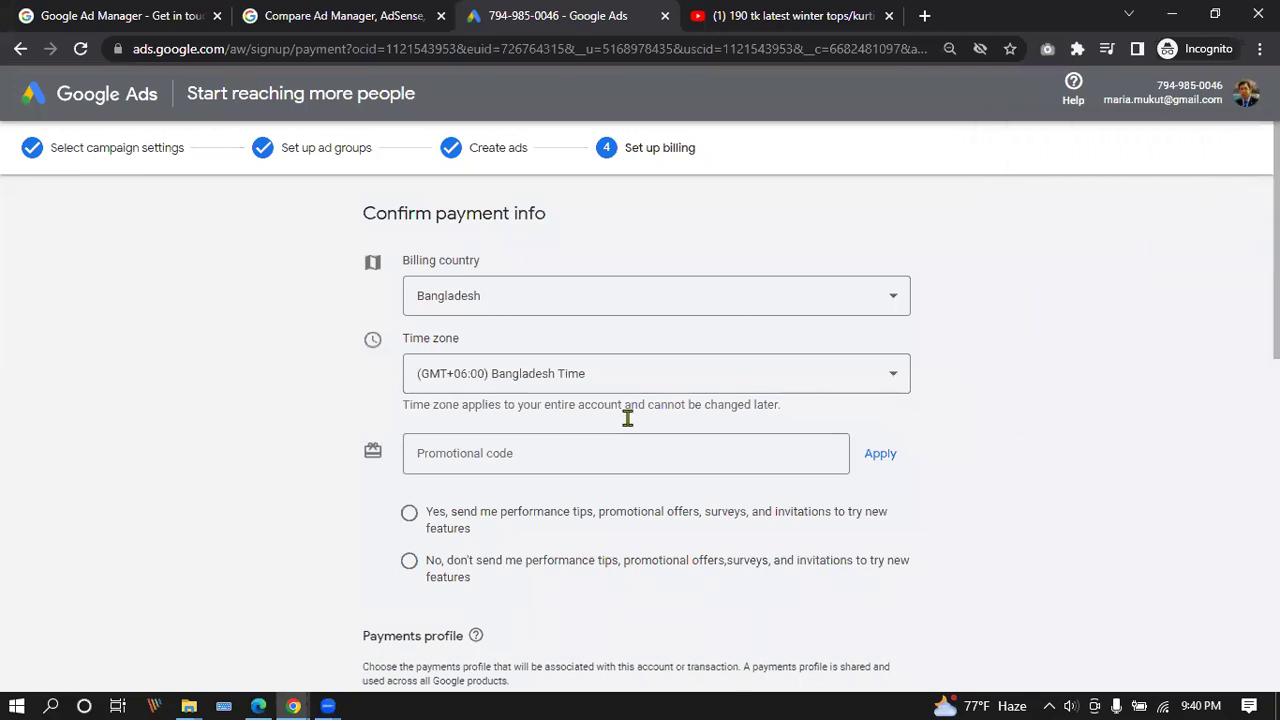
# Read the Google Ads Terms in a new tab, then return to the billing page.
pyautogui.scroll(-10, 629, 417)
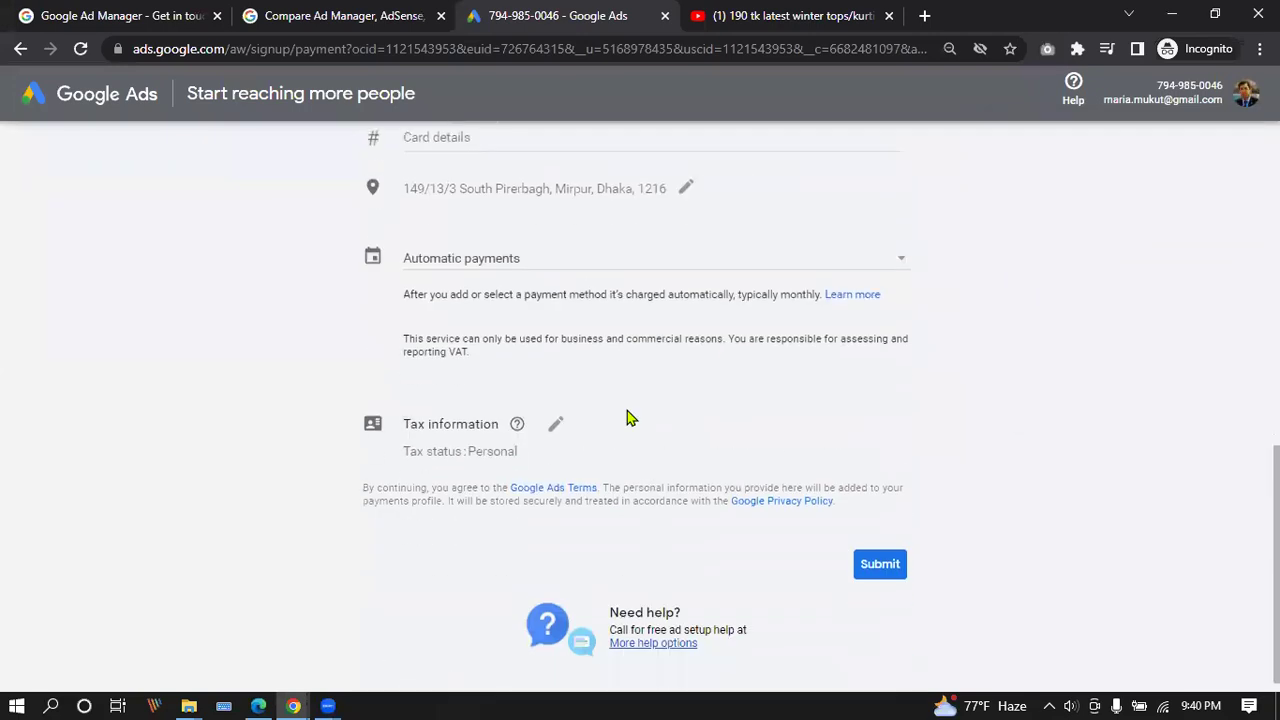
pyautogui.click(551, 470)
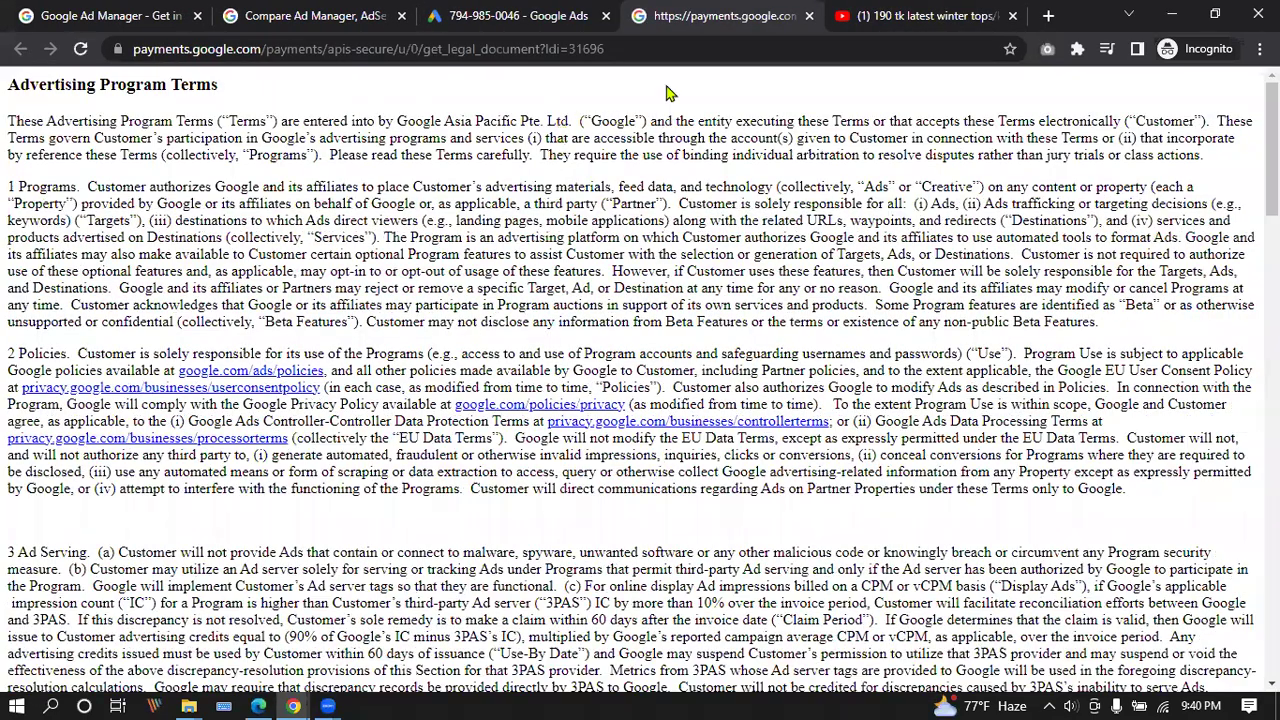
pyautogui.click(808, 16)
pyautogui.scroll(10, 289, 325)
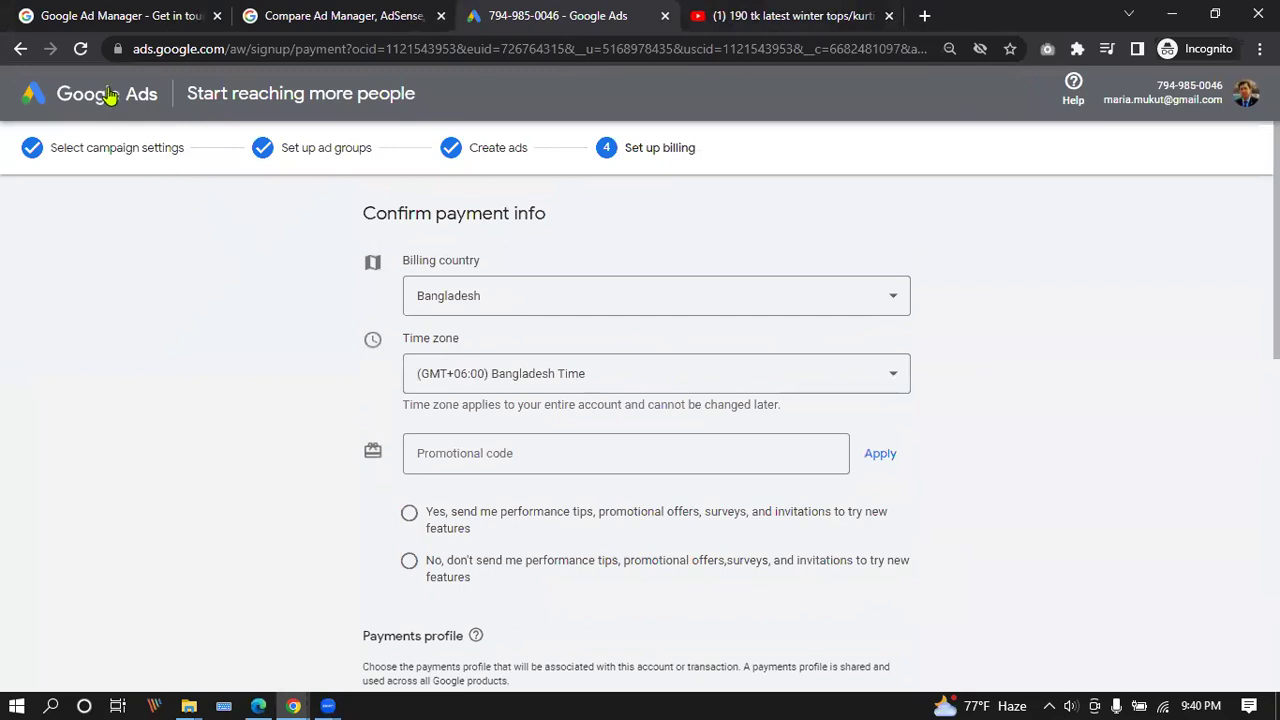
pyautogui.moveTo(222, 45); pyautogui.dragTo(930, 55)
pyautogui.click(396, 12)
pyautogui.click(567, 10)
pyautogui.click(207, 48)
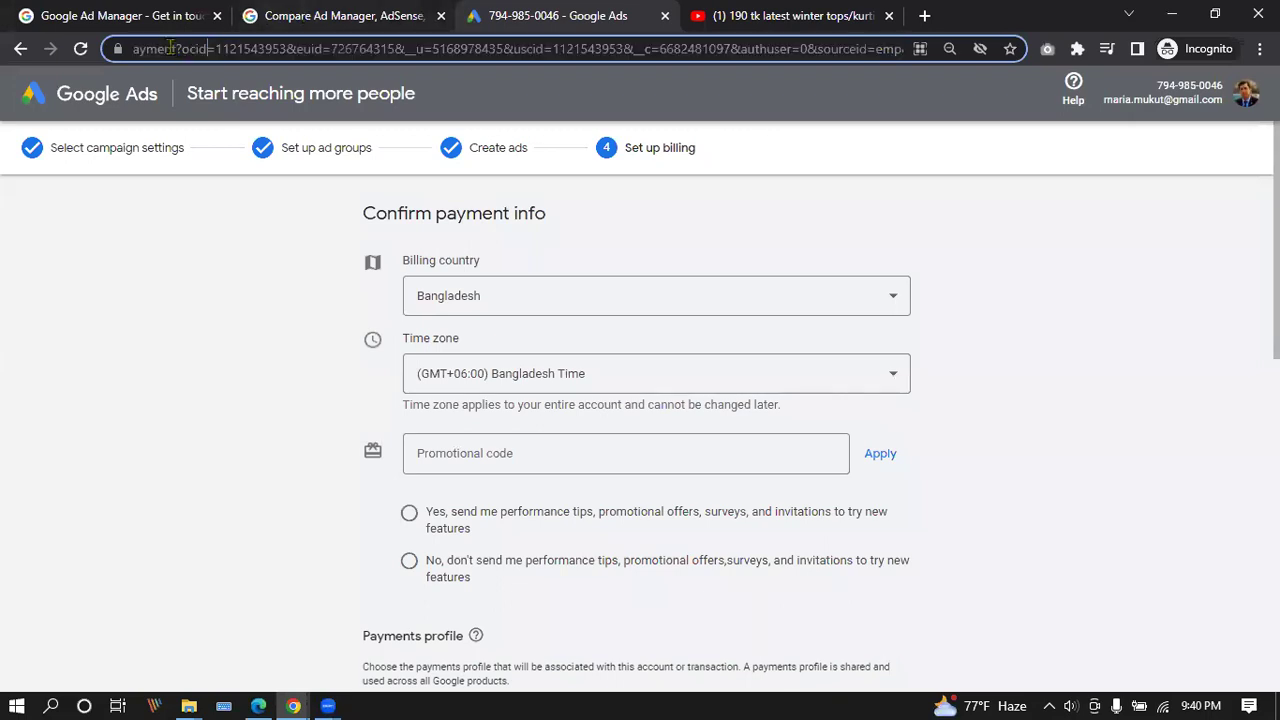
pyautogui.moveTo(137, 50); pyautogui.dragTo(985, 48)
pyautogui.write('https://ads.google.com/aw/signup/pa10878&workflowSessionId=a9629BE2D-DD9A-4739-B80C-CB3295D5D803--1')
pyautogui.moveTo(822, 45); pyautogui.dragTo(268, 55)
pyautogui.press('BackSpace')
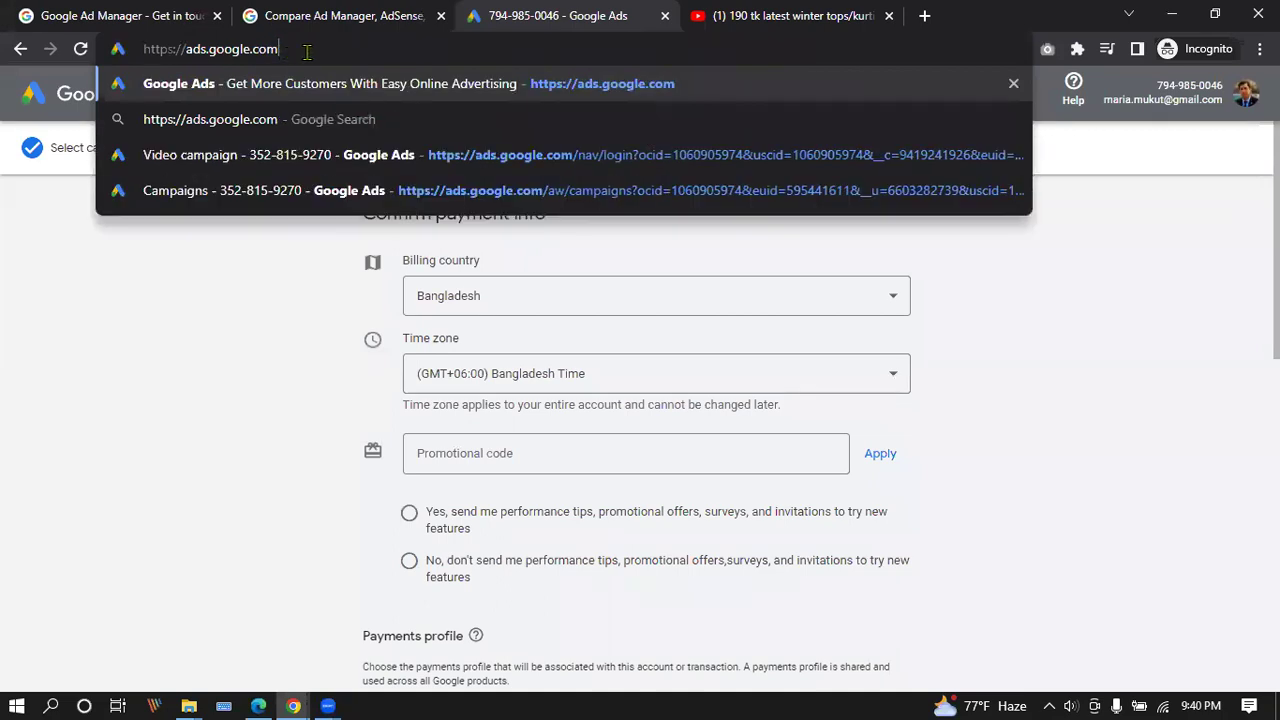
pyautogui.press('Return')
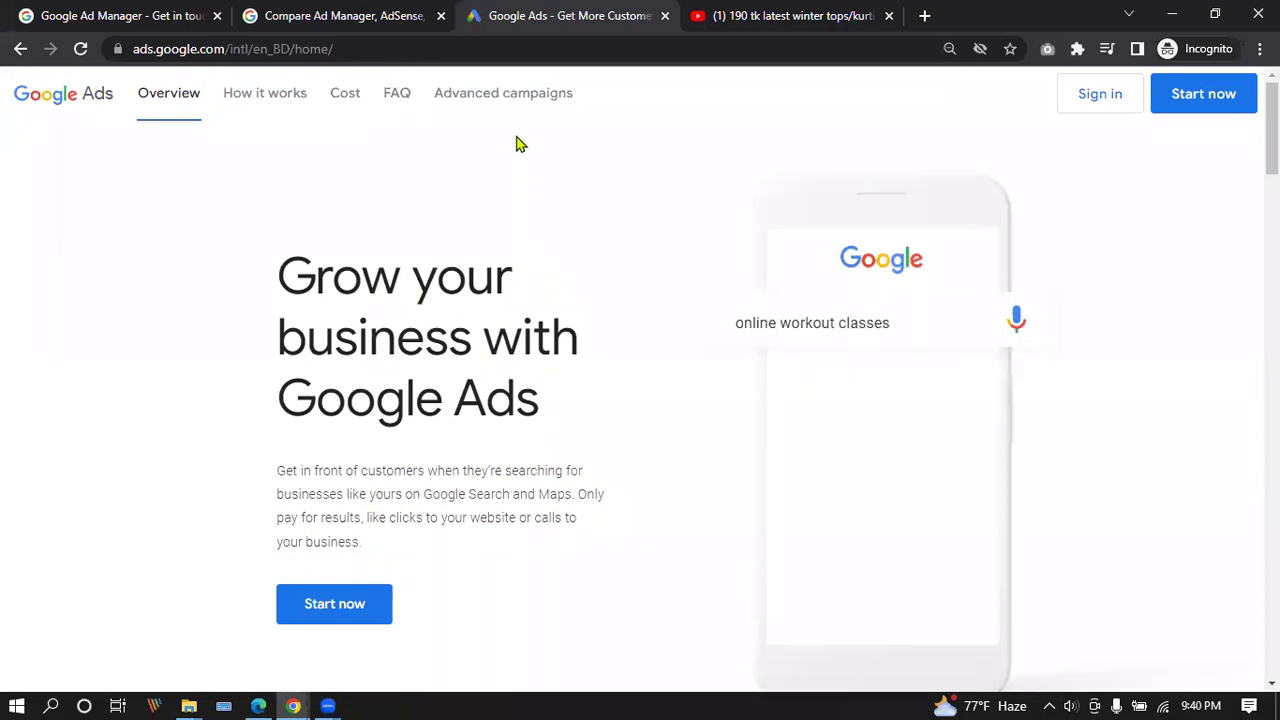
pyautogui.click(517, 100)
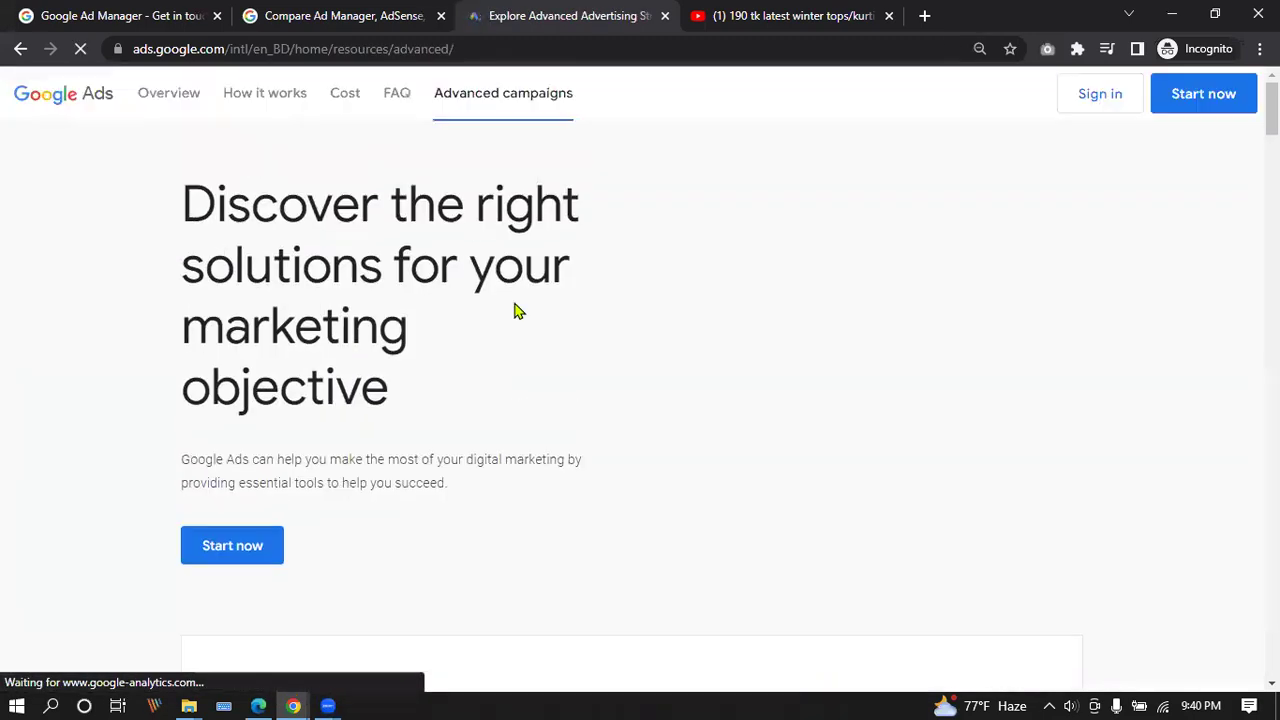
pyautogui.click(250, 548)
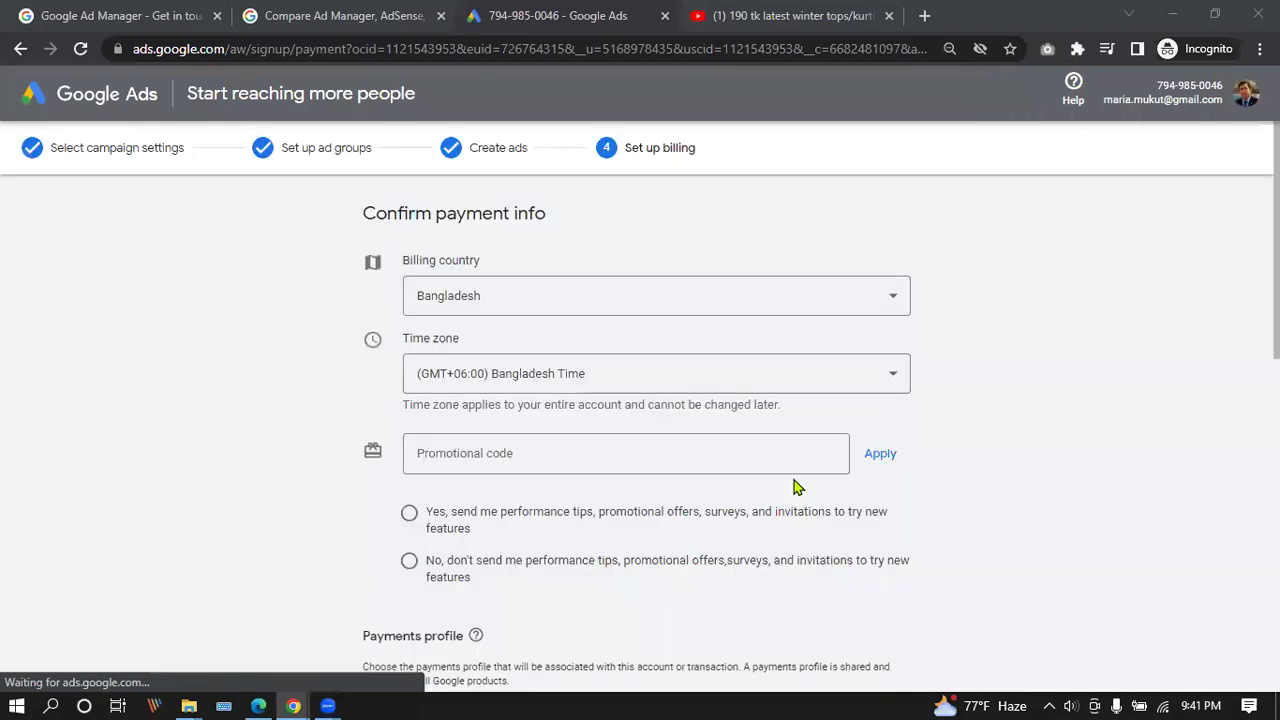
# Look over the card details on Confirm payment info, then go back twice to the Google Ads home page.
pyautogui.scroll(-5, 650, 495)
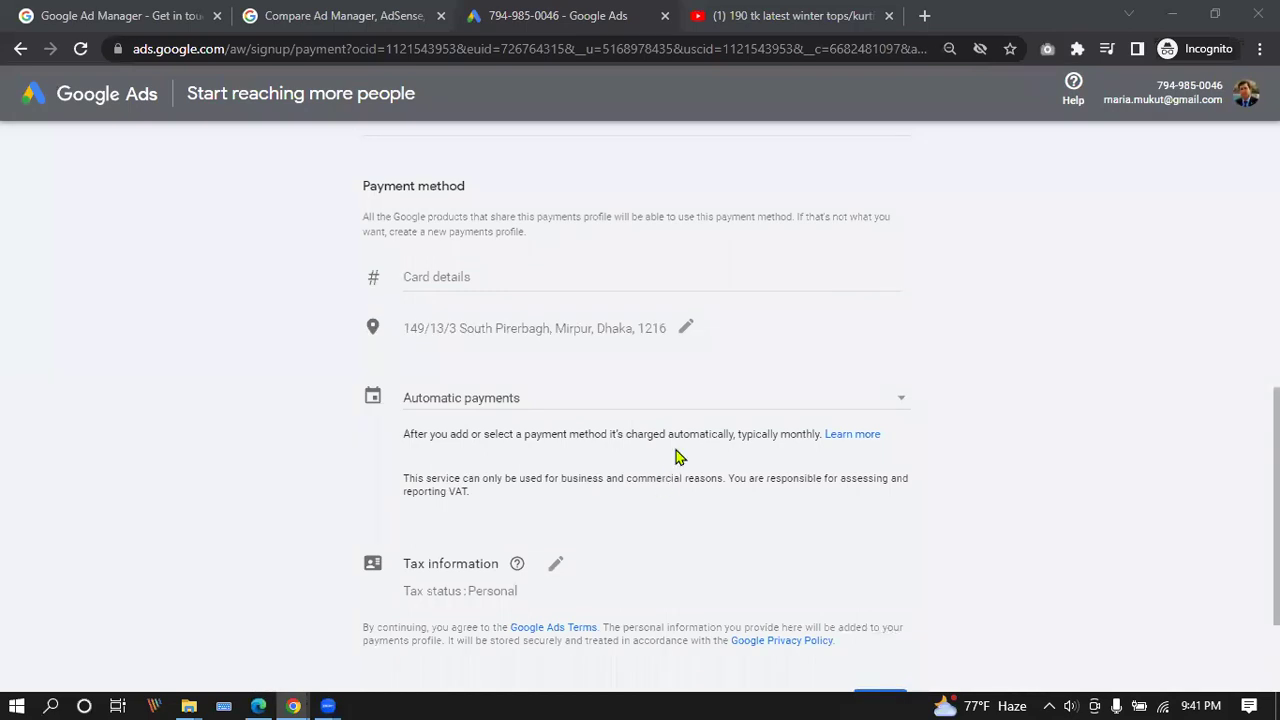
pyautogui.scroll(2, 689, 540)
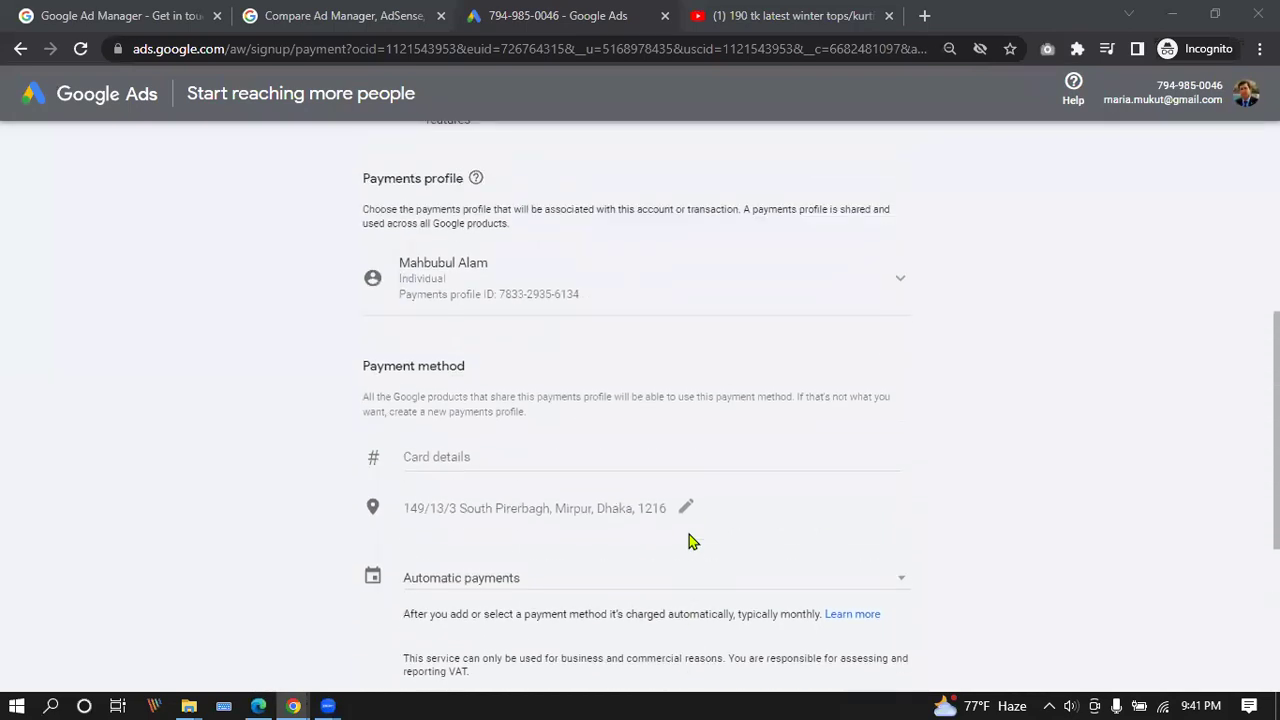
pyautogui.click(656, 464)
pyautogui.scroll(-3, 650, 457)
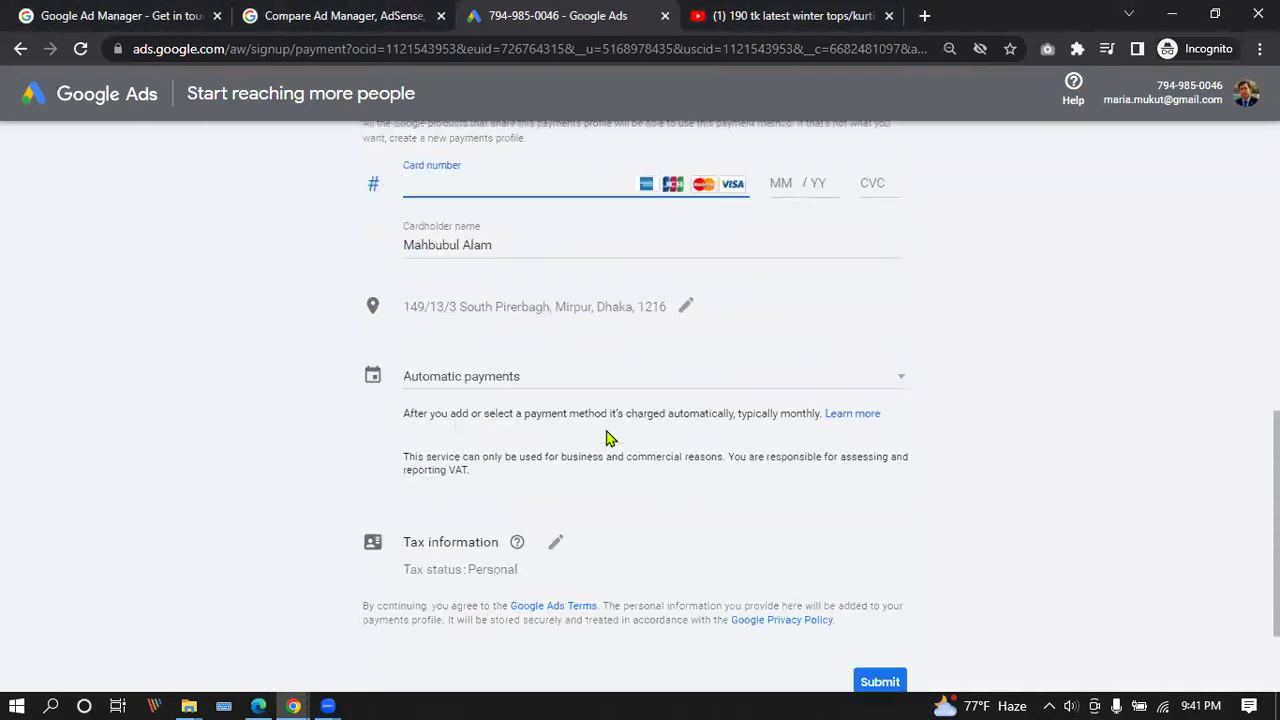
pyautogui.scroll(-2, 610, 438)
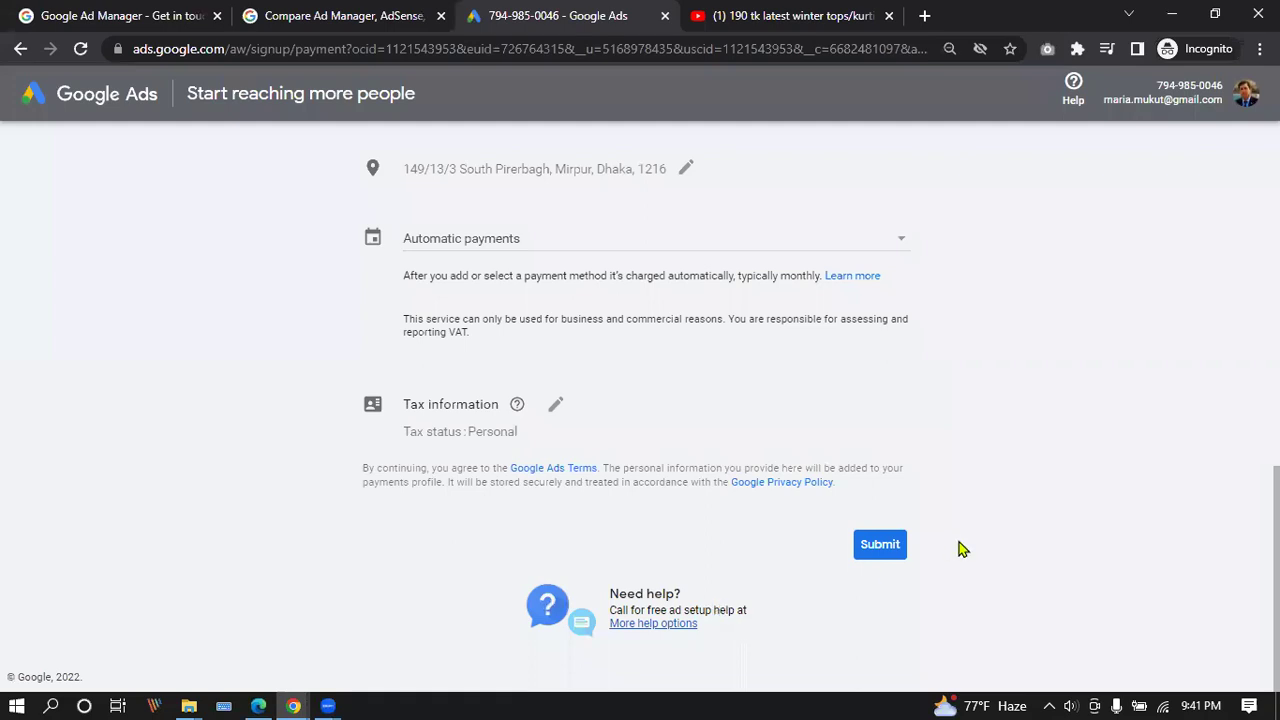
pyautogui.scroll(10, 922, 560)
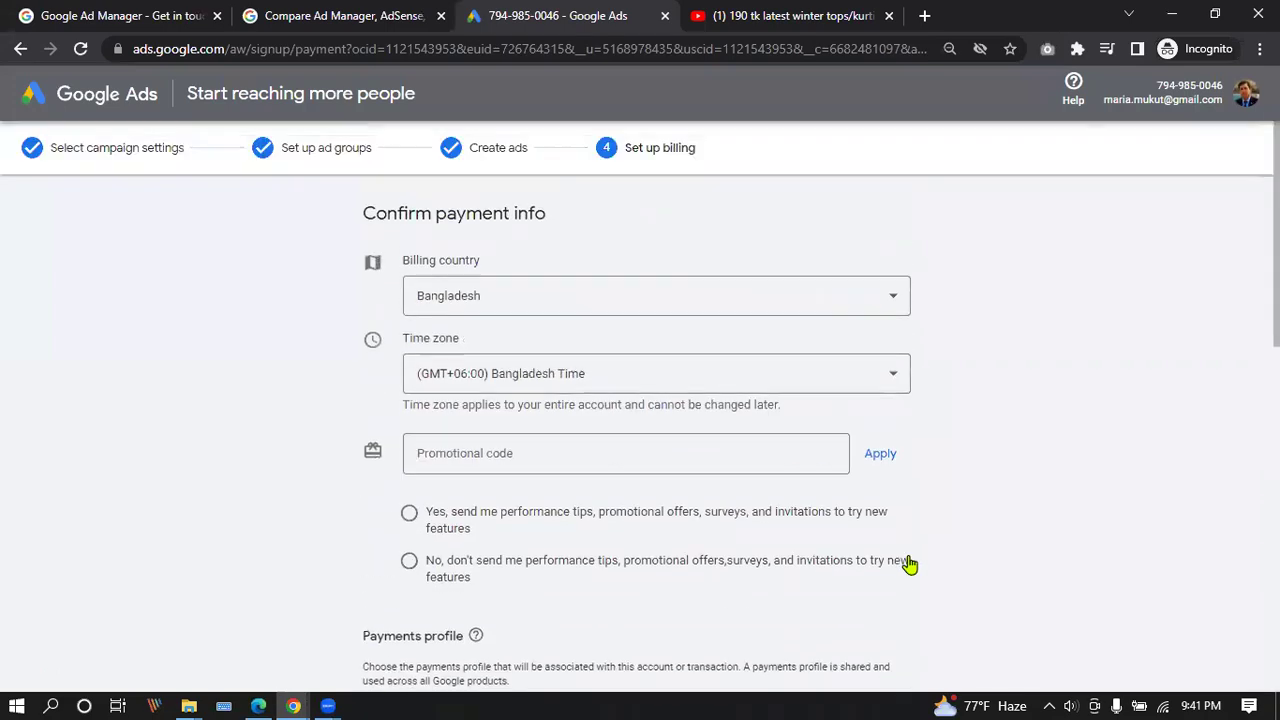
pyautogui.scroll(-8, 543, 309)
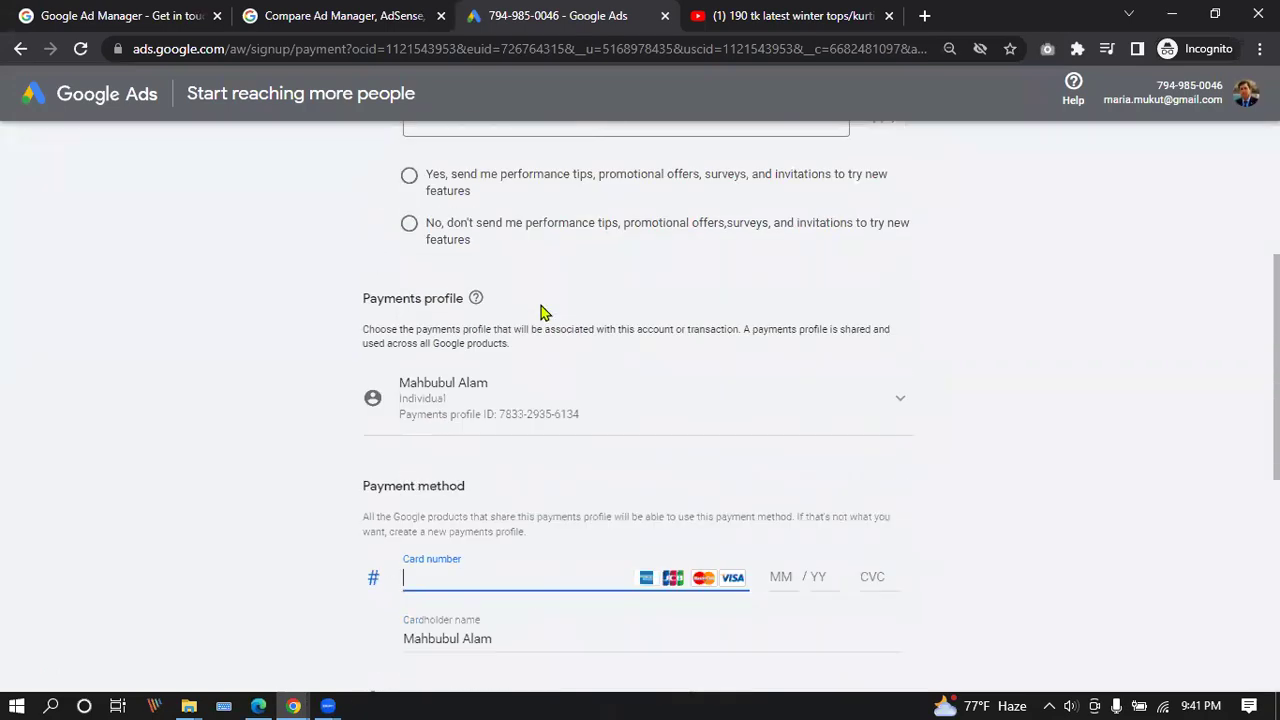
pyautogui.scroll(10, 543, 309)
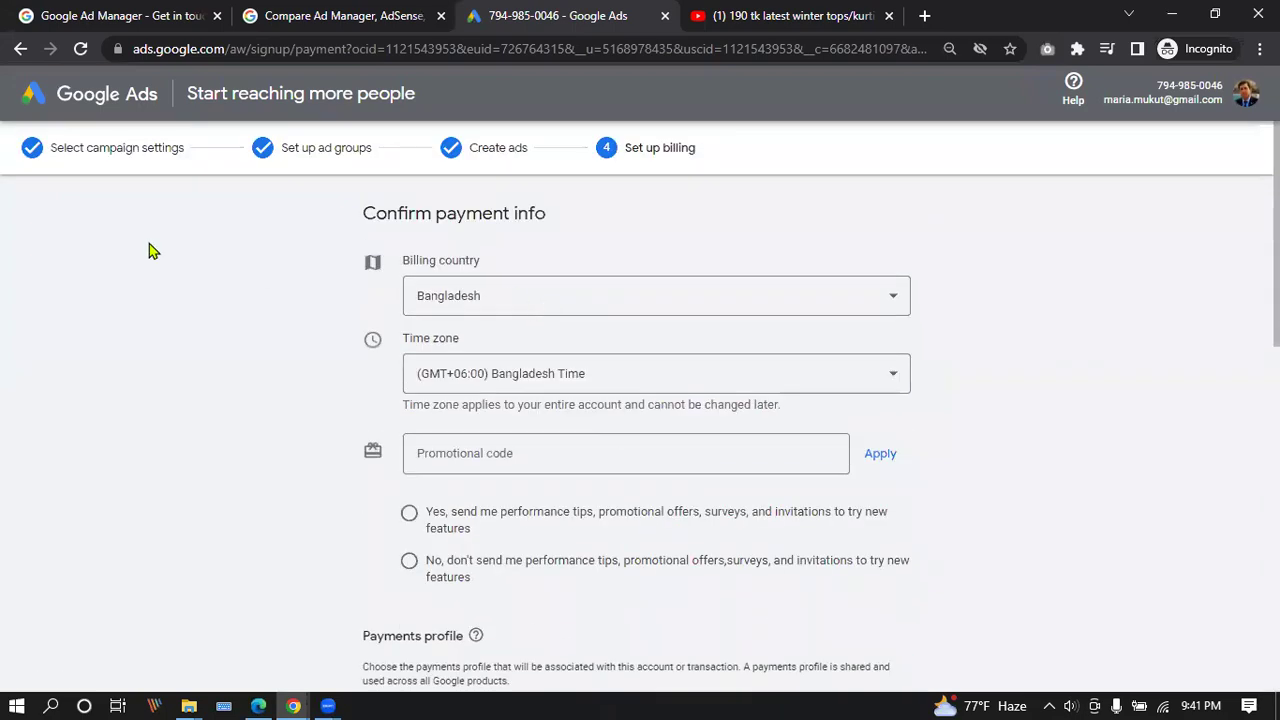
pyautogui.click(22, 49)
pyautogui.click(22, 49)
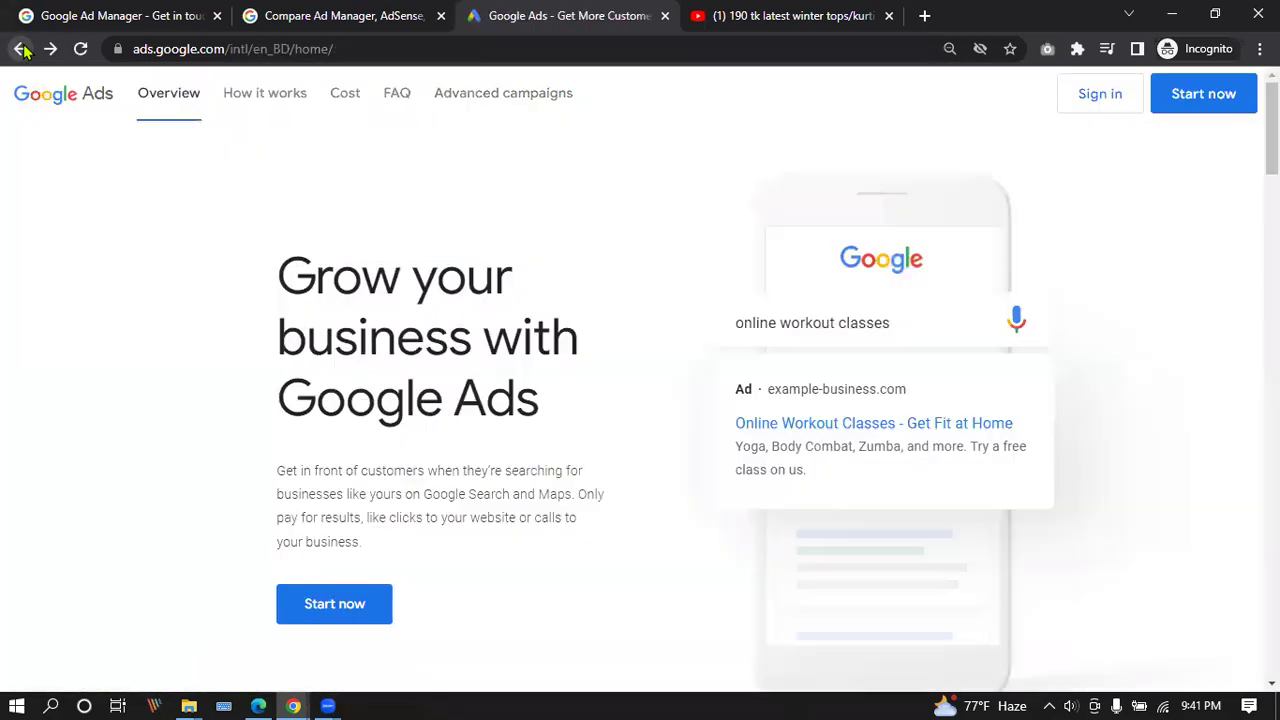
# Navigate forward and back to reach the Smart campaign page for the 'grow n excel' Business Profile.
pyautogui.click(22, 49)
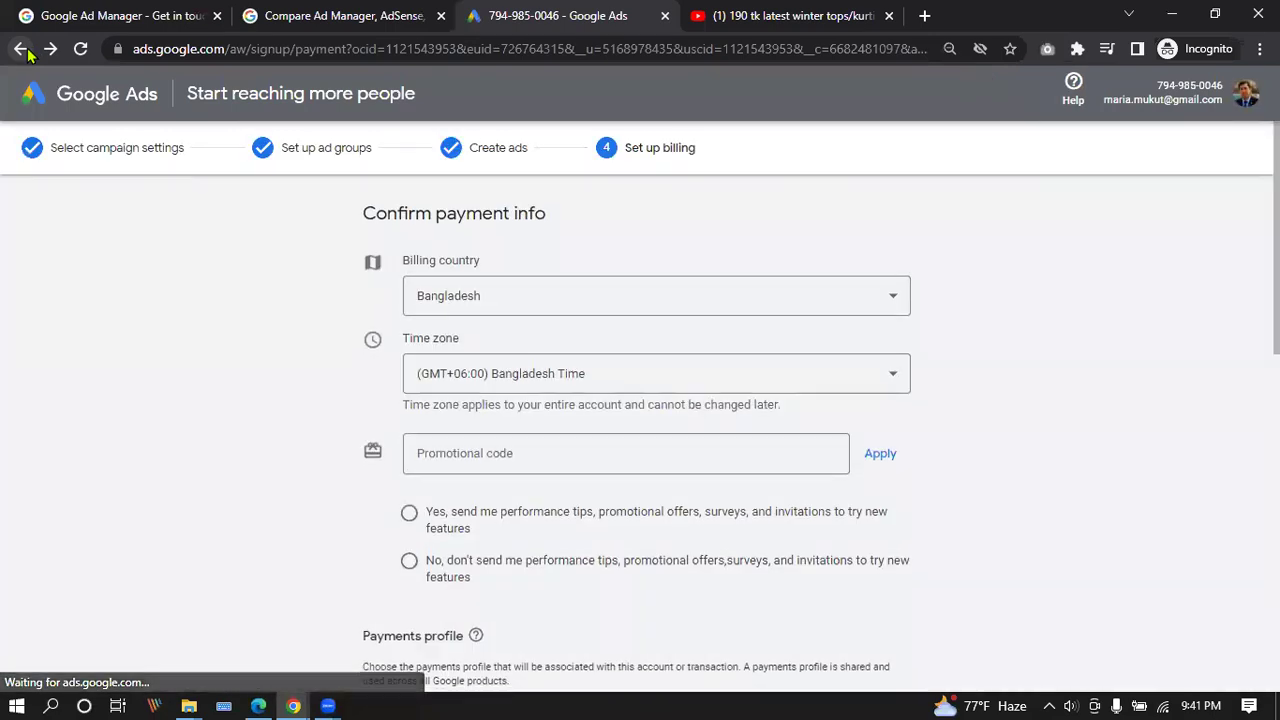
pyautogui.click(27, 53)
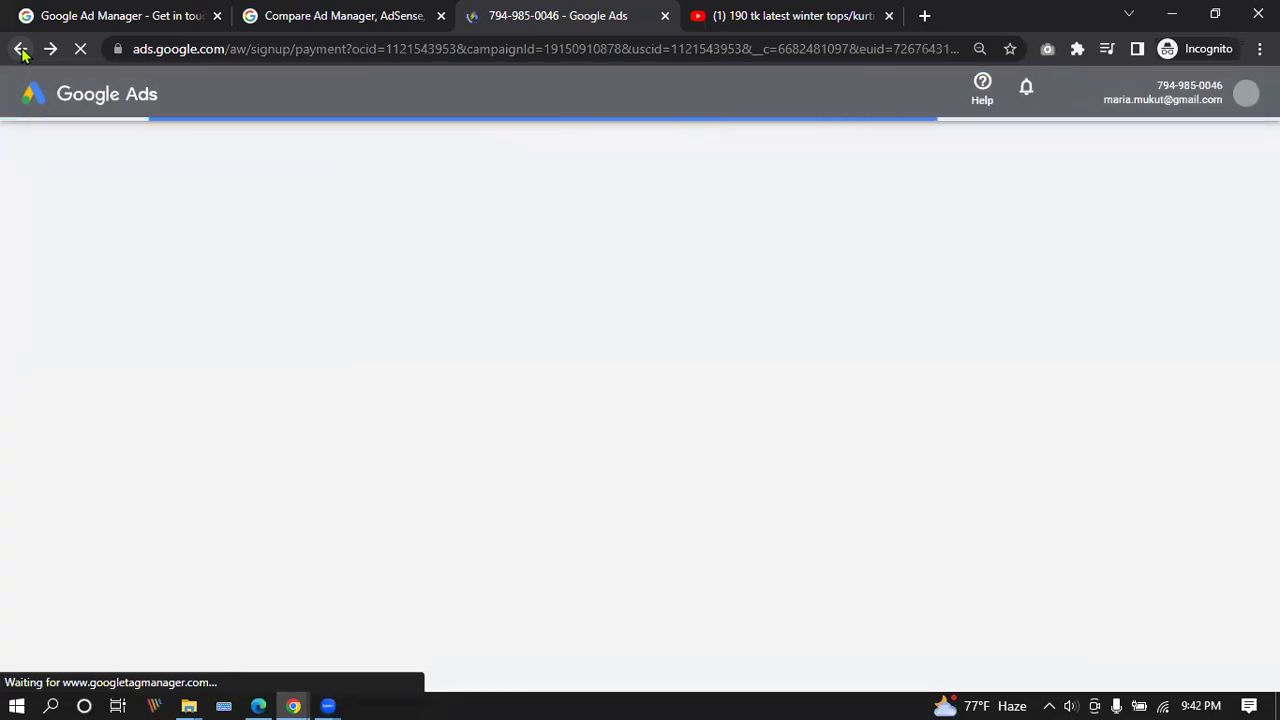
pyautogui.click(21, 49)
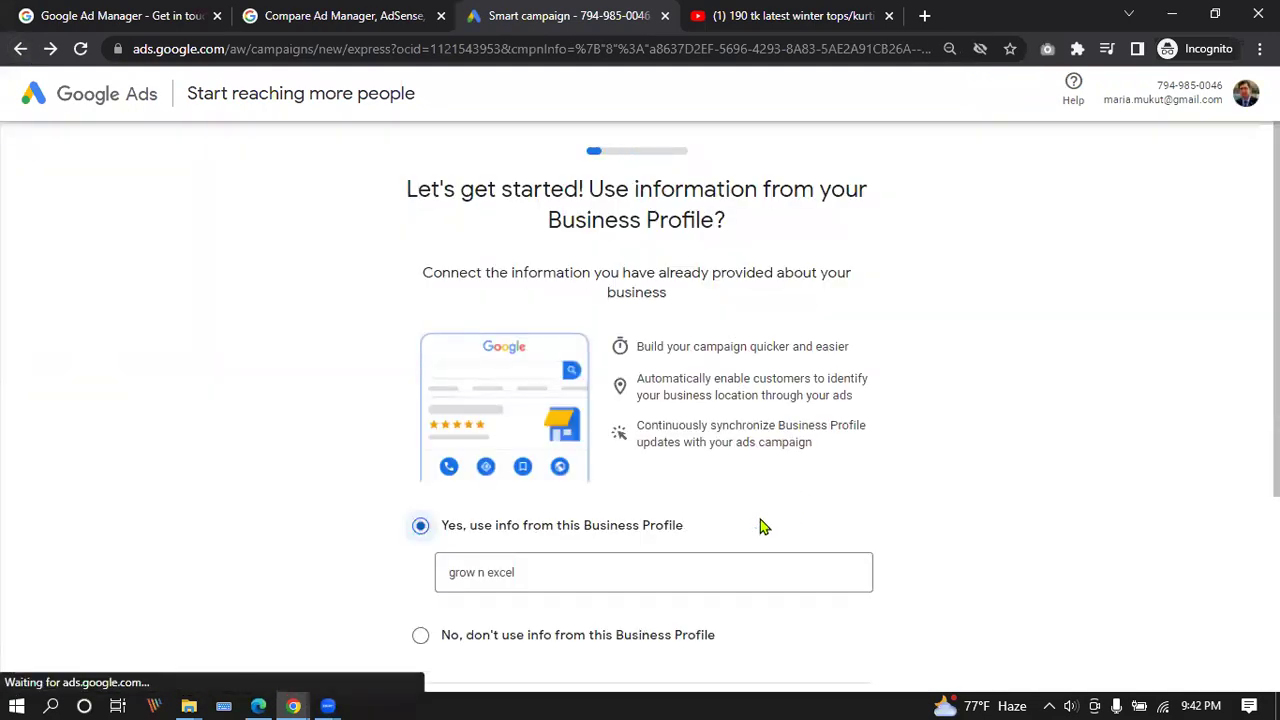
# Switch to Expert Mode from the Business Profile page to show all campaign objectives.
pyautogui.scroll(-3, 759, 441)
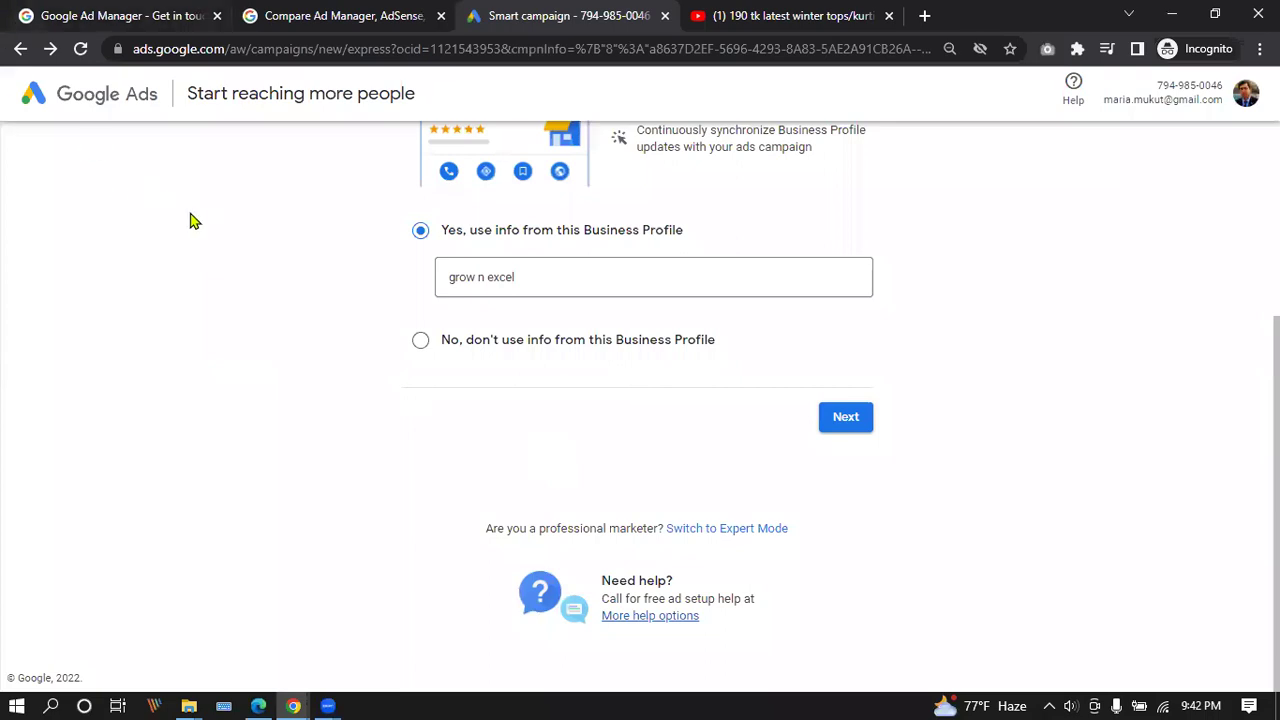
pyautogui.click(80, 48)
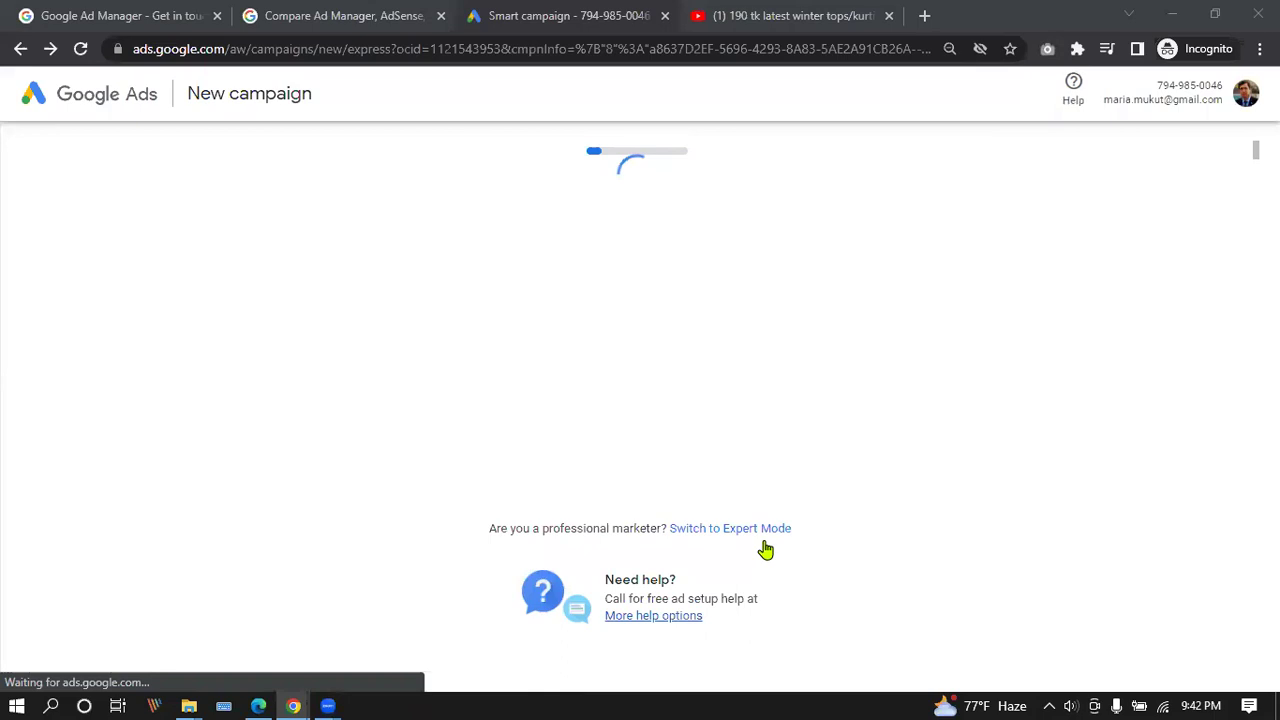
pyautogui.scroll(-3, 660, 493)
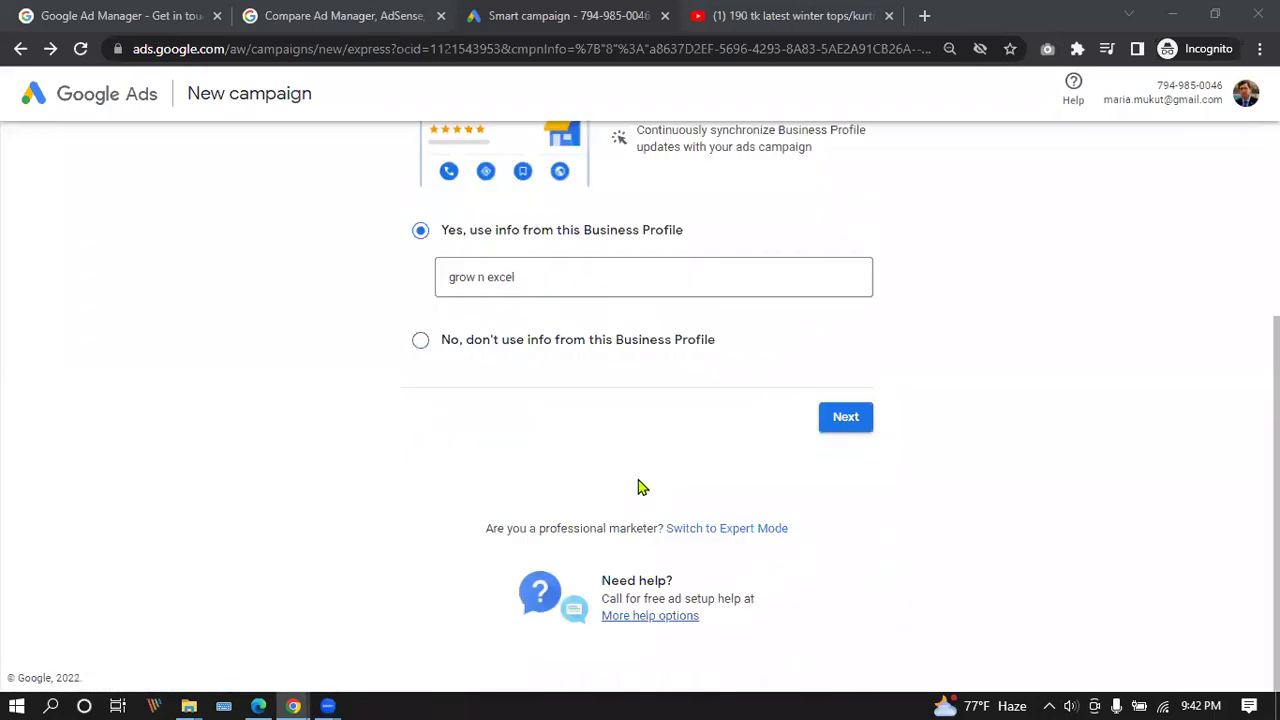
pyautogui.click(736, 530)
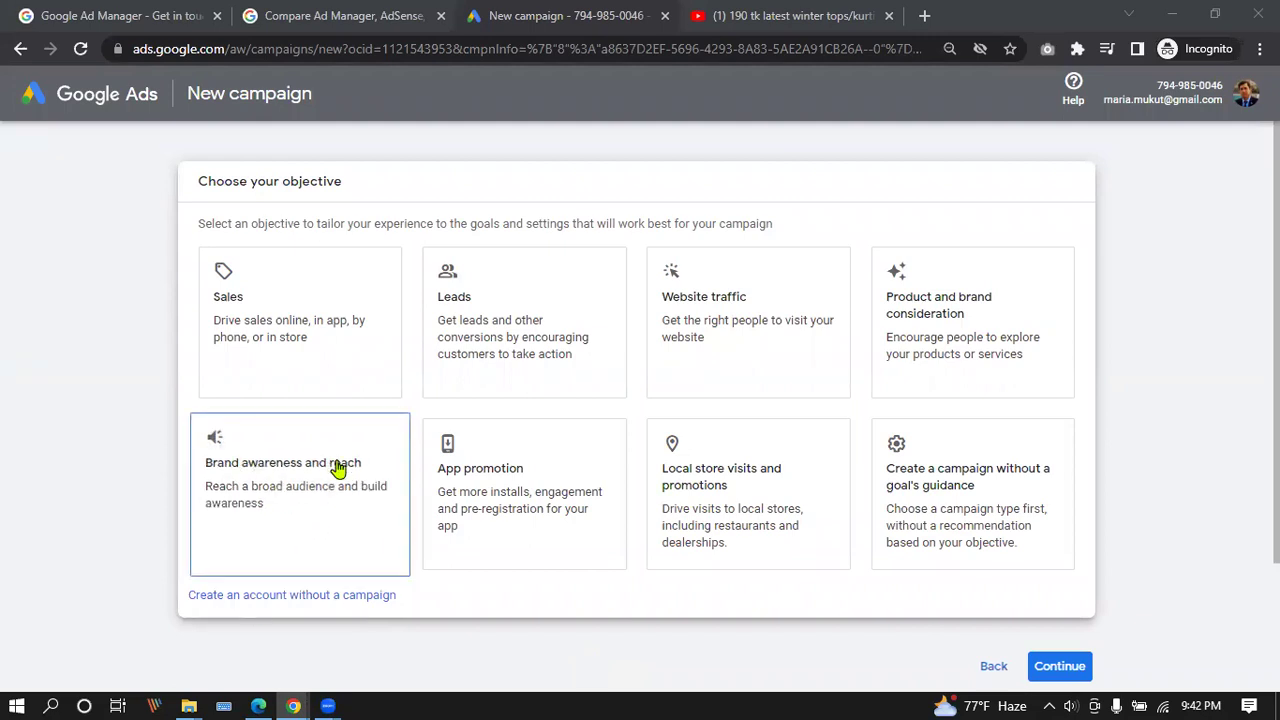
# Try the no-campaign option, cancel it, and pick Leads as the campaign objective.
pyautogui.scroll(-3, 707, 668)
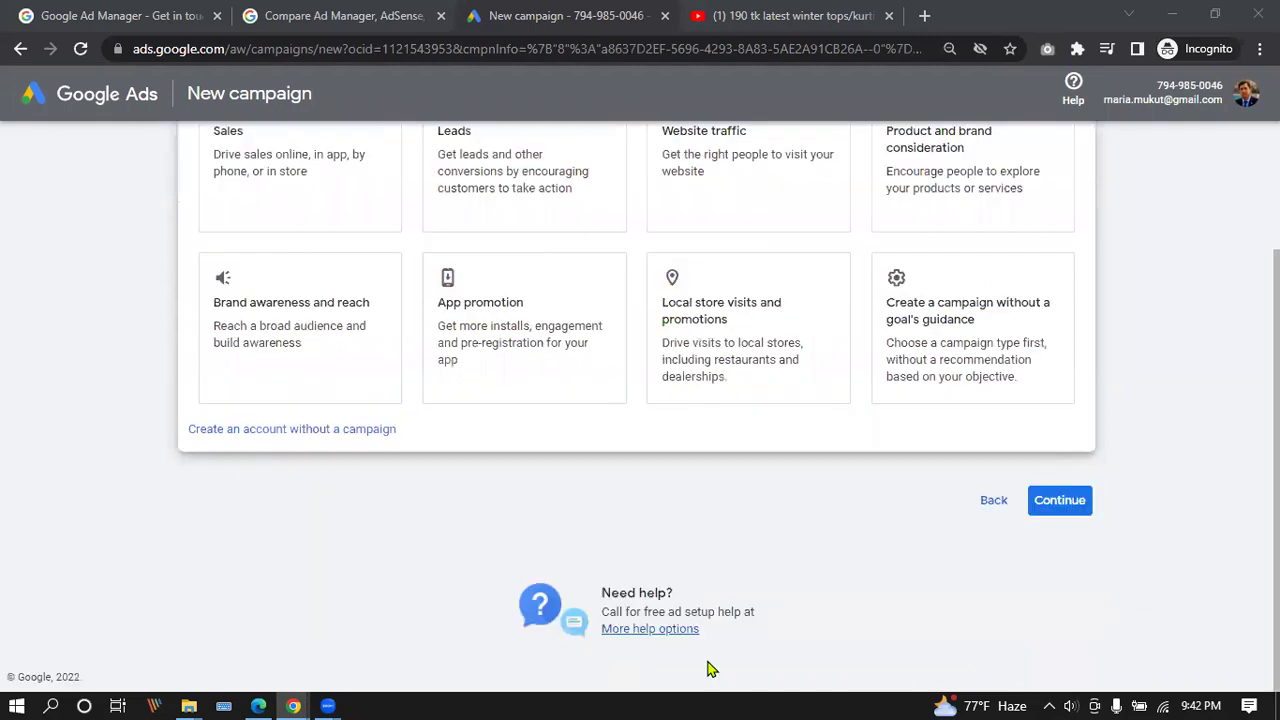
pyautogui.click(239, 427)
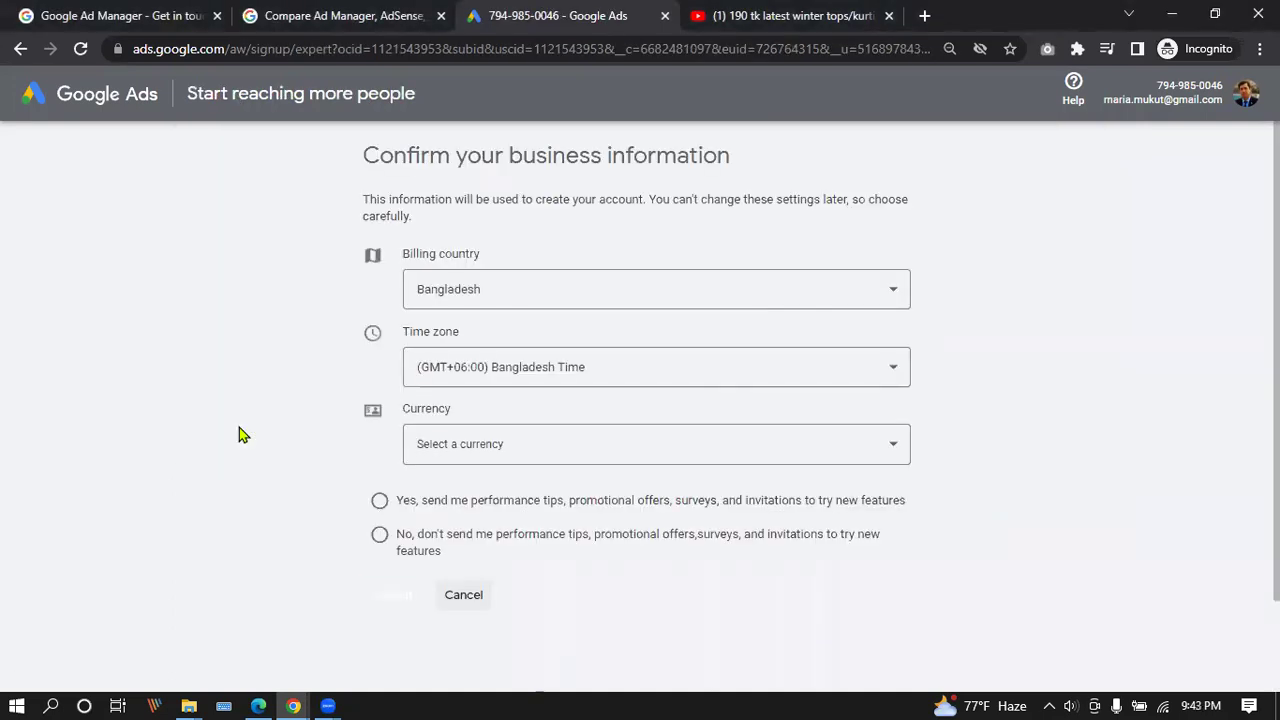
pyautogui.scroll(-2, 240, 425)
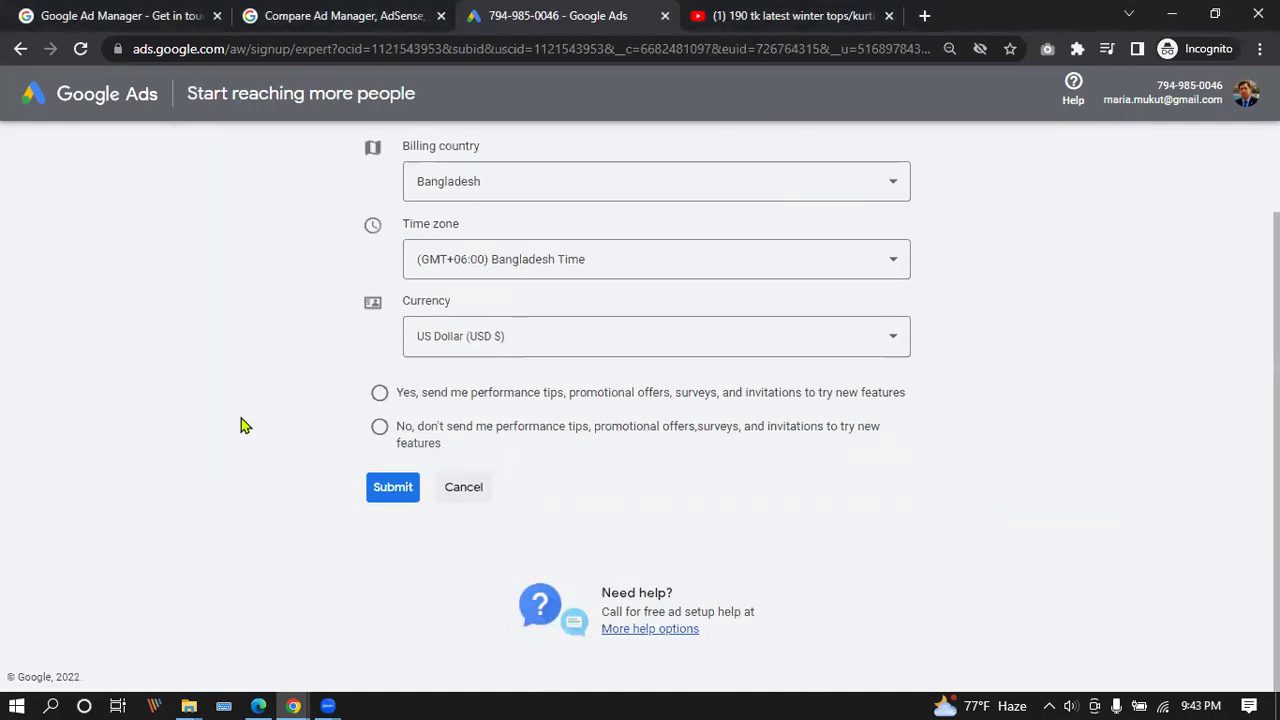
pyautogui.click(466, 488)
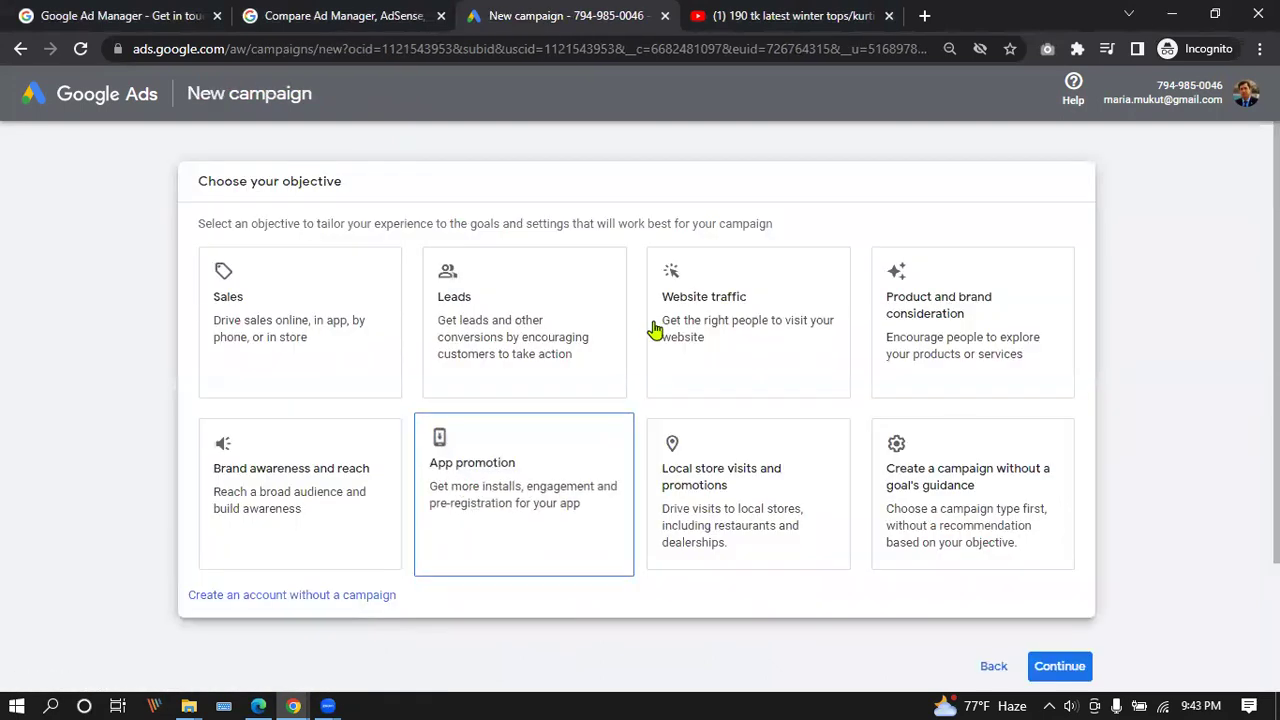
pyautogui.scroll(-3, 650, 330)
pyautogui.scroll(3, 526, 531)
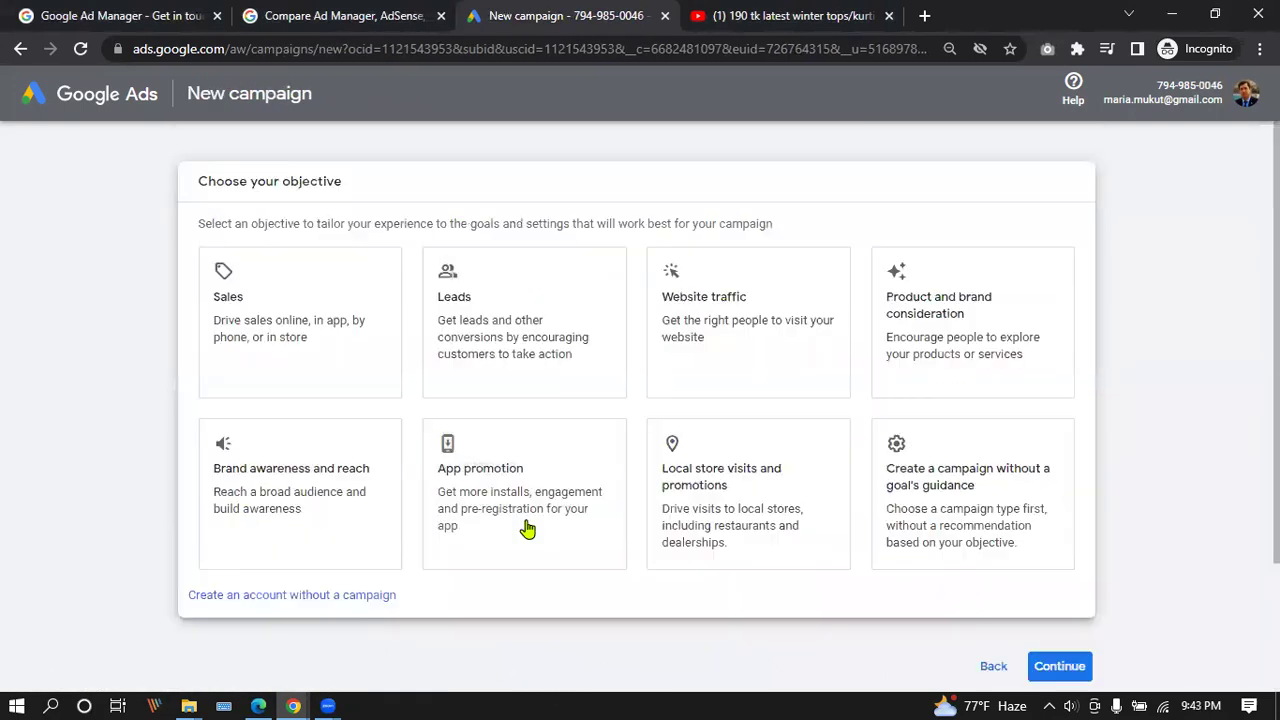
pyautogui.click(494, 289)
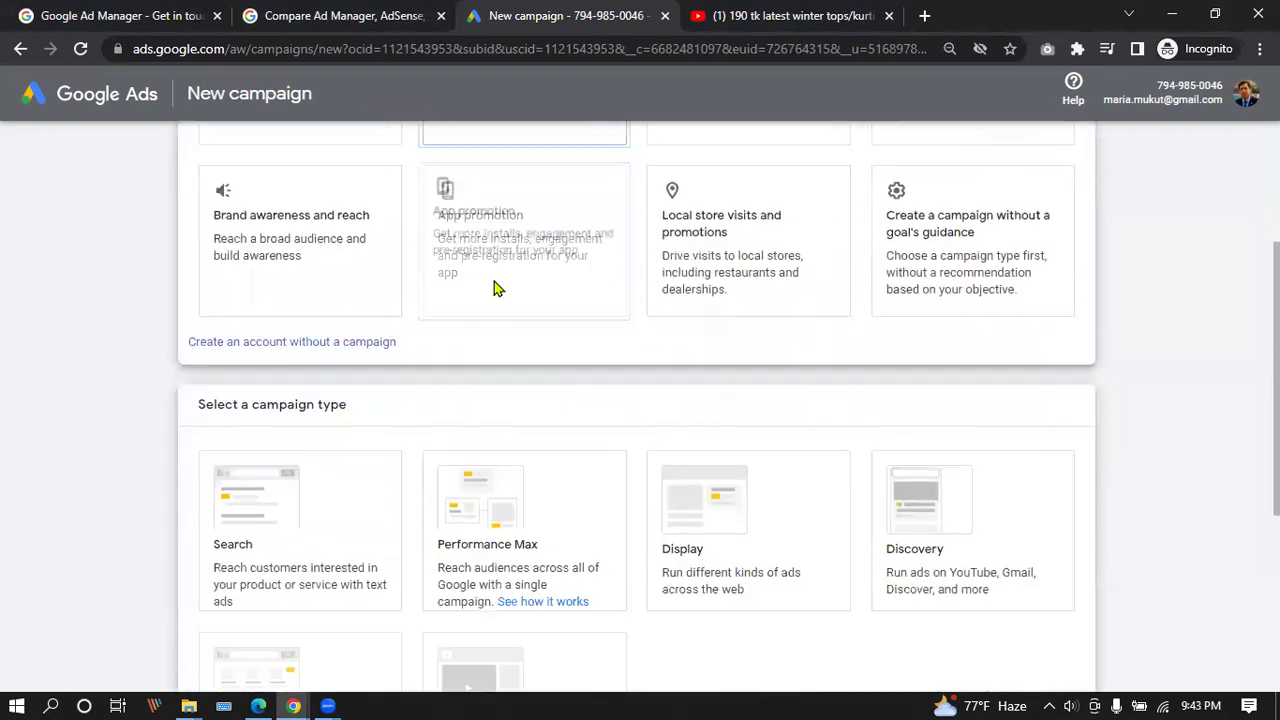
# Create the account without a campaign, opt in to performance tips, and submit the business info.
pyautogui.scroll(5, 494, 289)
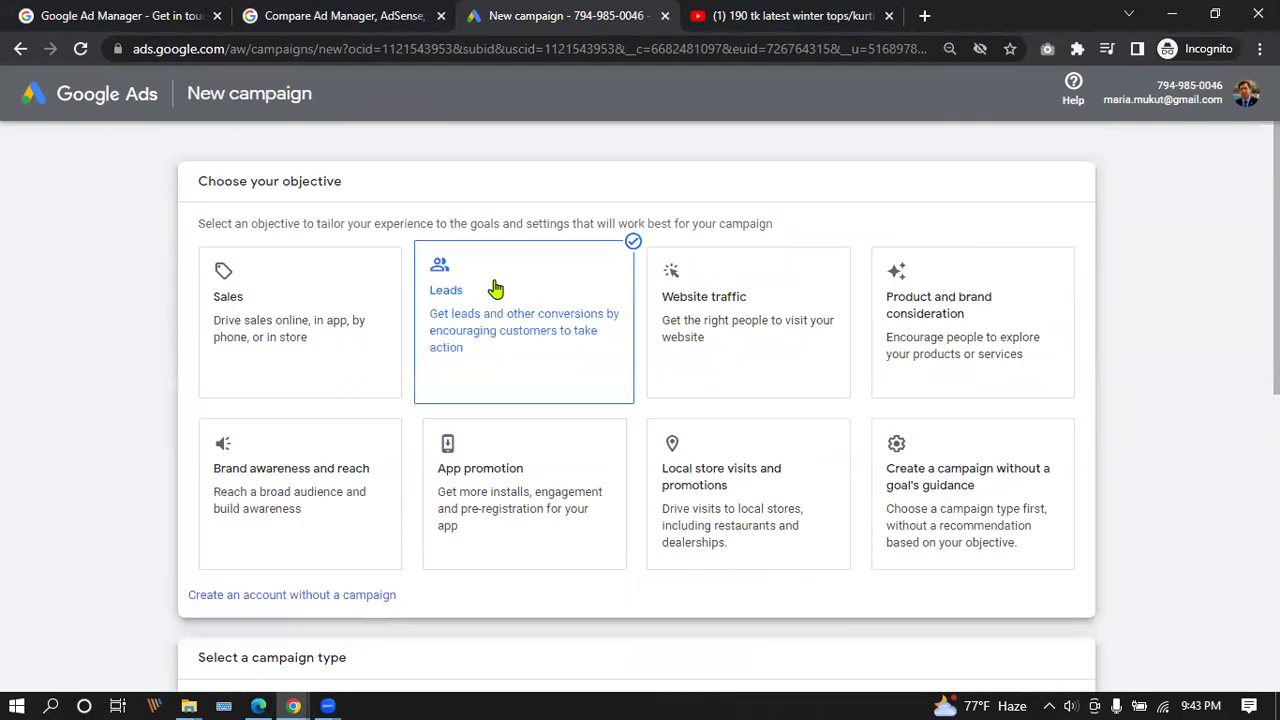
pyautogui.scroll(-3, 463, 400)
pyautogui.click(351, 428)
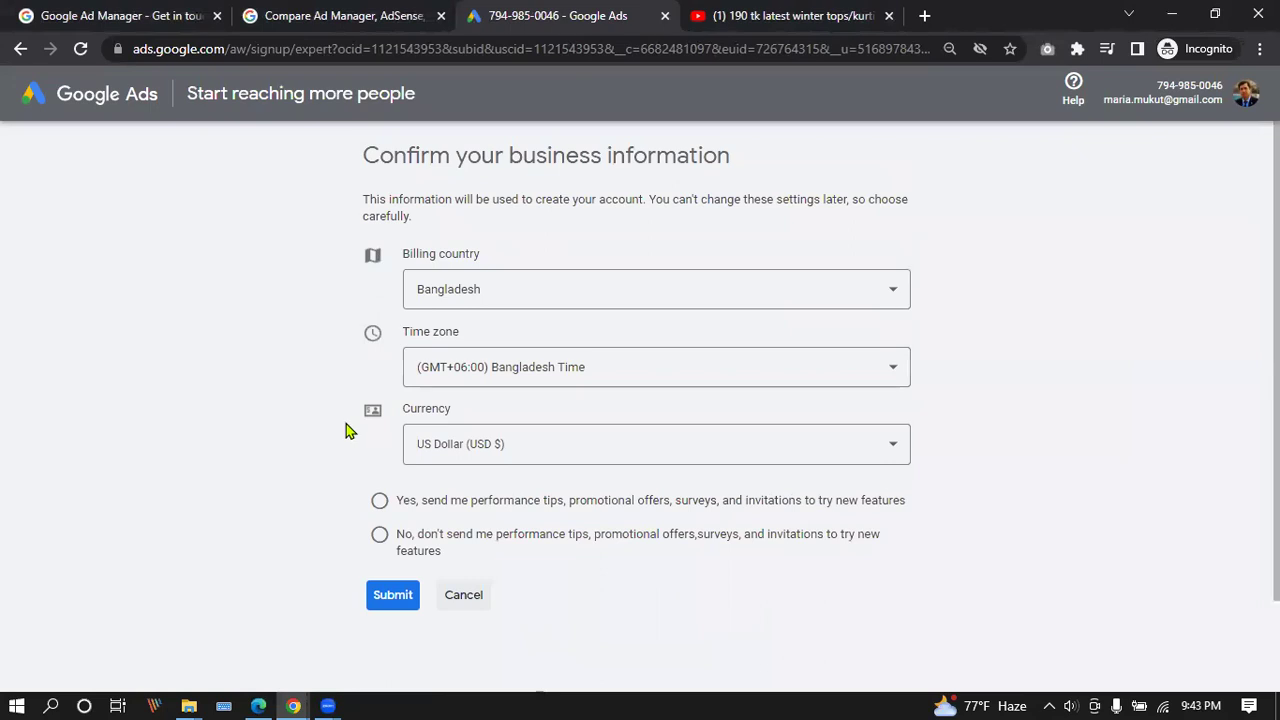
pyautogui.scroll(-1, 351, 428)
pyautogui.click(379, 392)
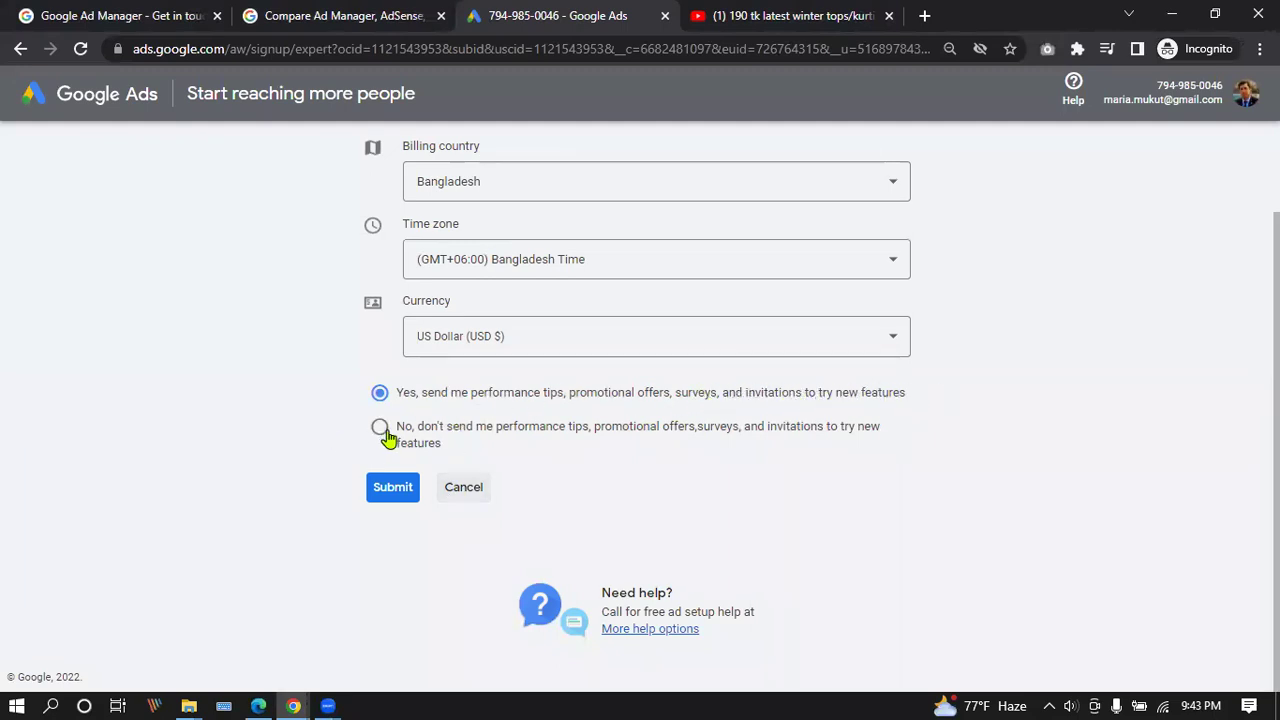
pyautogui.click(380, 493)
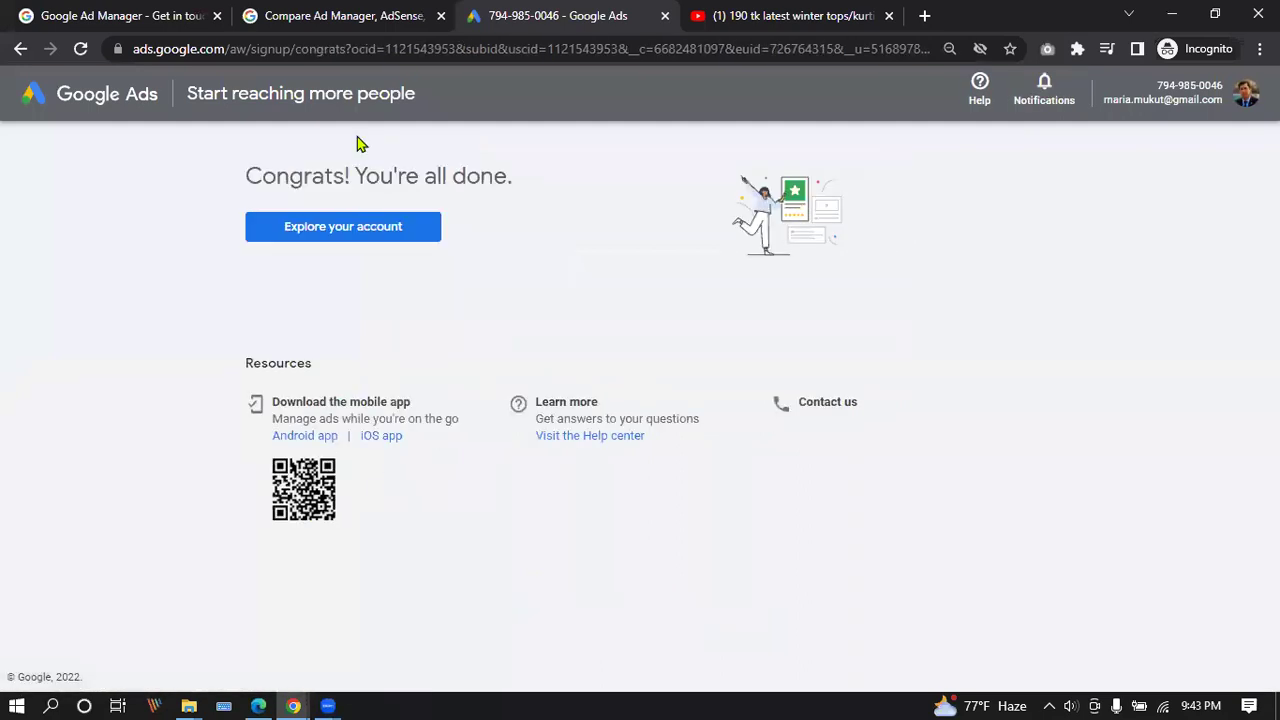
# Choose Explore your account on the Congrats page to reach the All campaigns Overview.
pyautogui.click(337, 227)
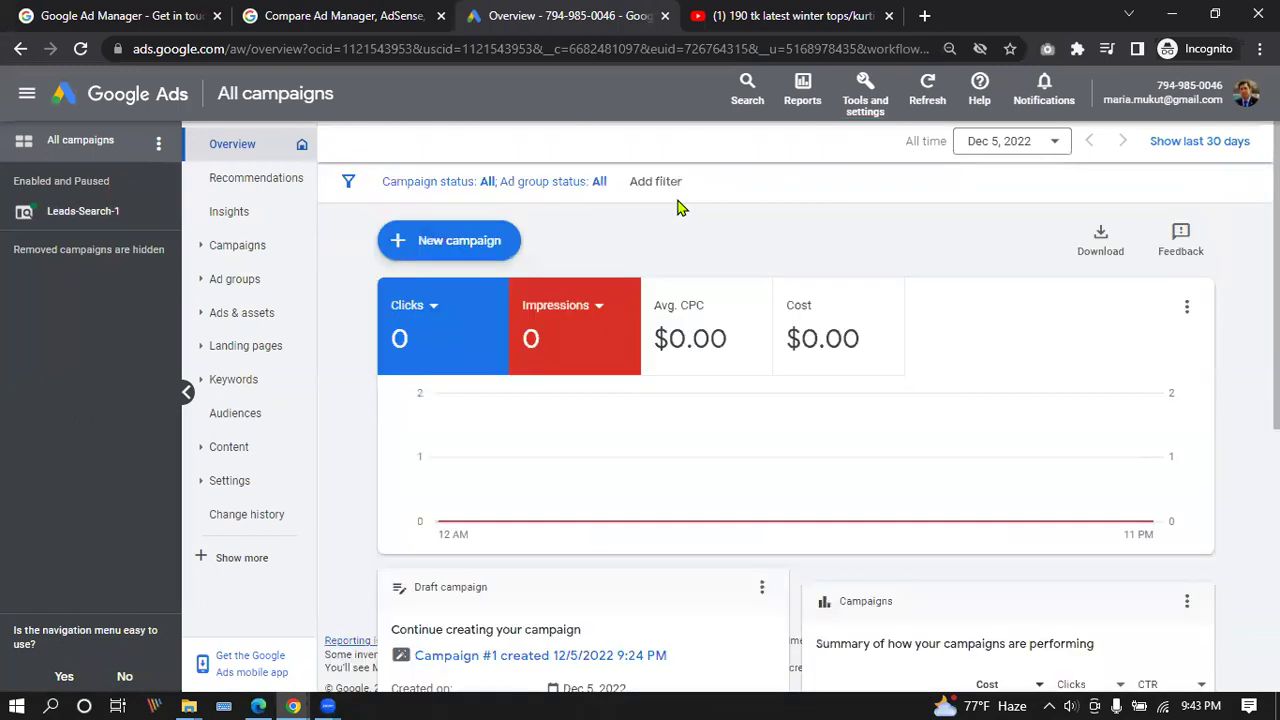
# Check the Leads-Search-1 overview, return to all campaigns, and open the Search ads card options.
pyautogui.click(84, 212)
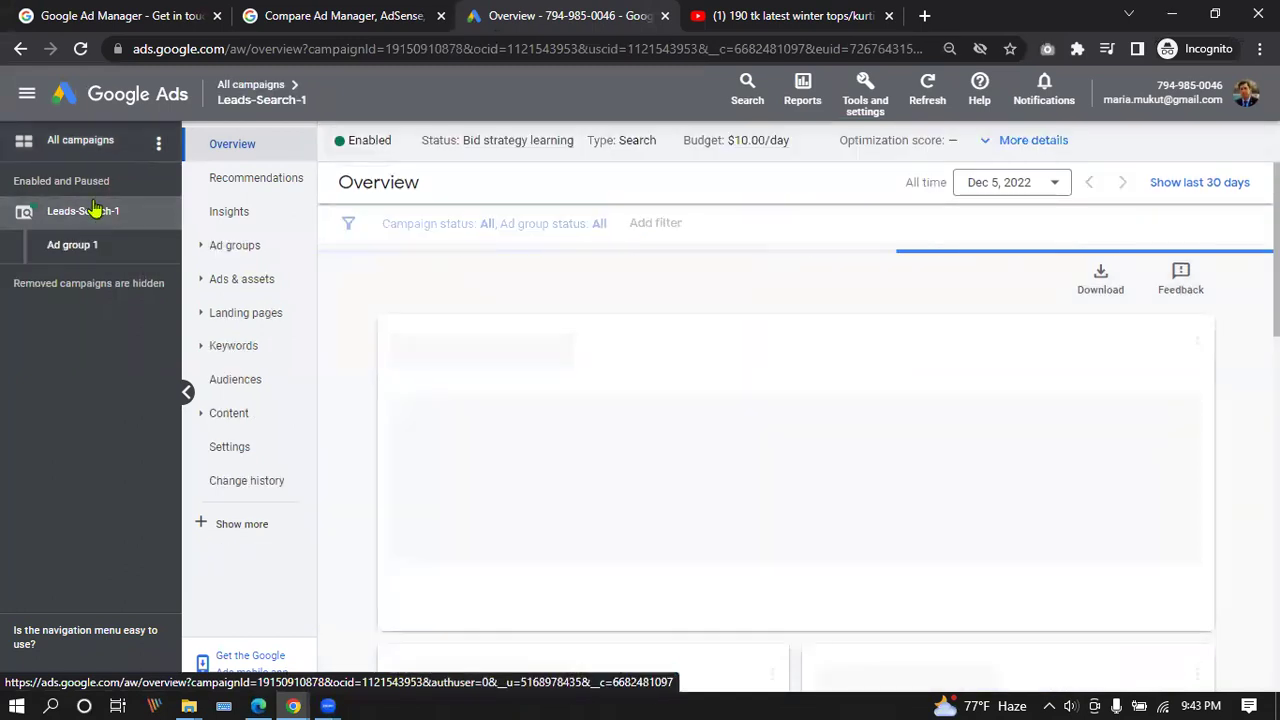
pyautogui.click(82, 145)
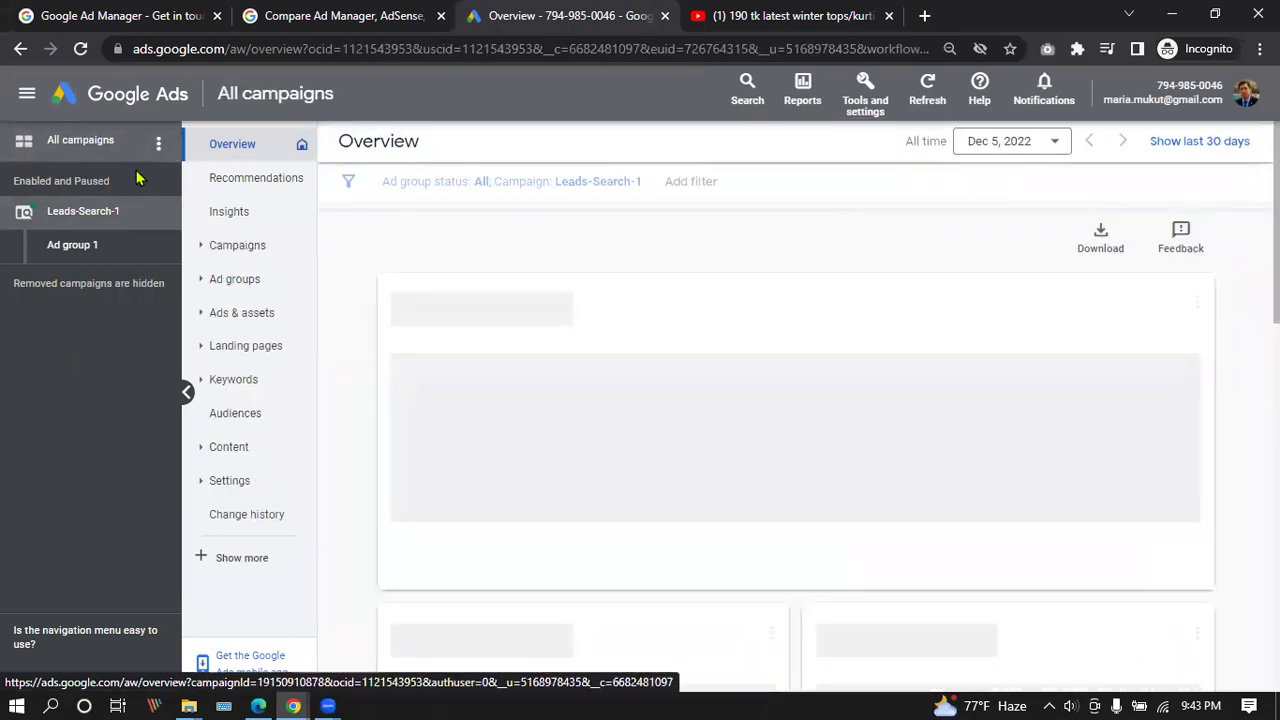
pyautogui.scroll(-5, 663, 294)
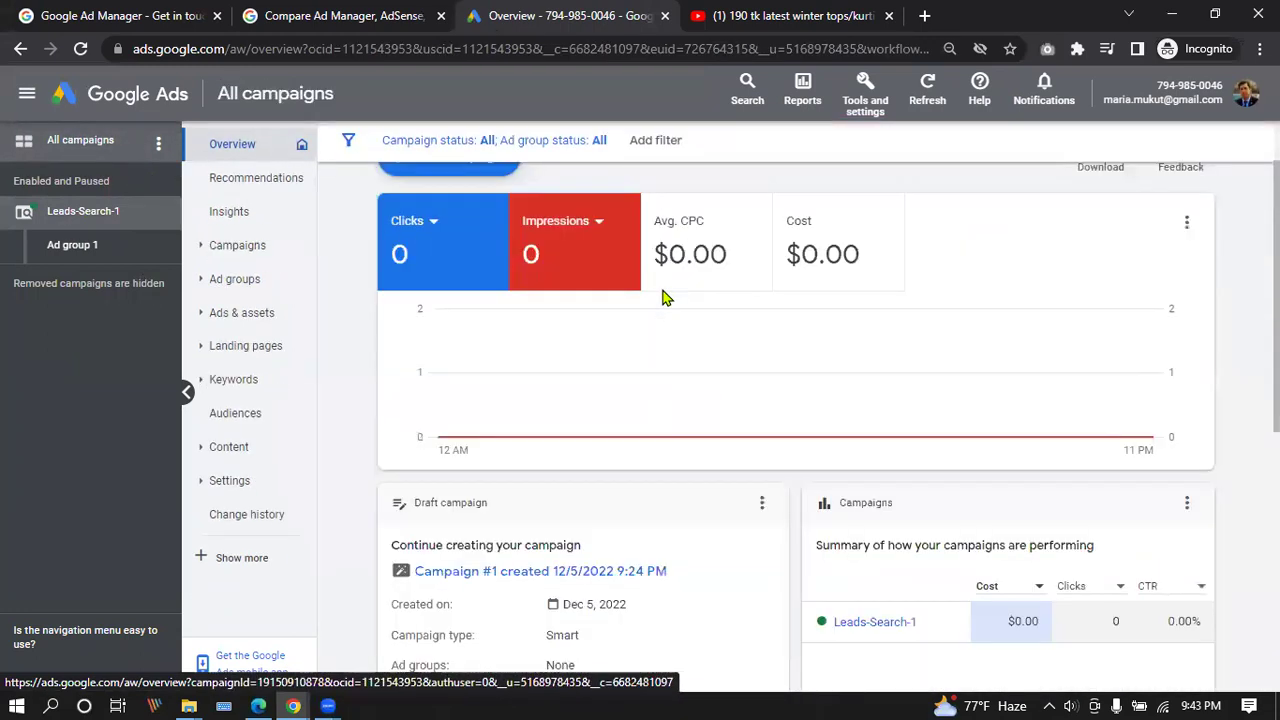
pyautogui.click(762, 366)
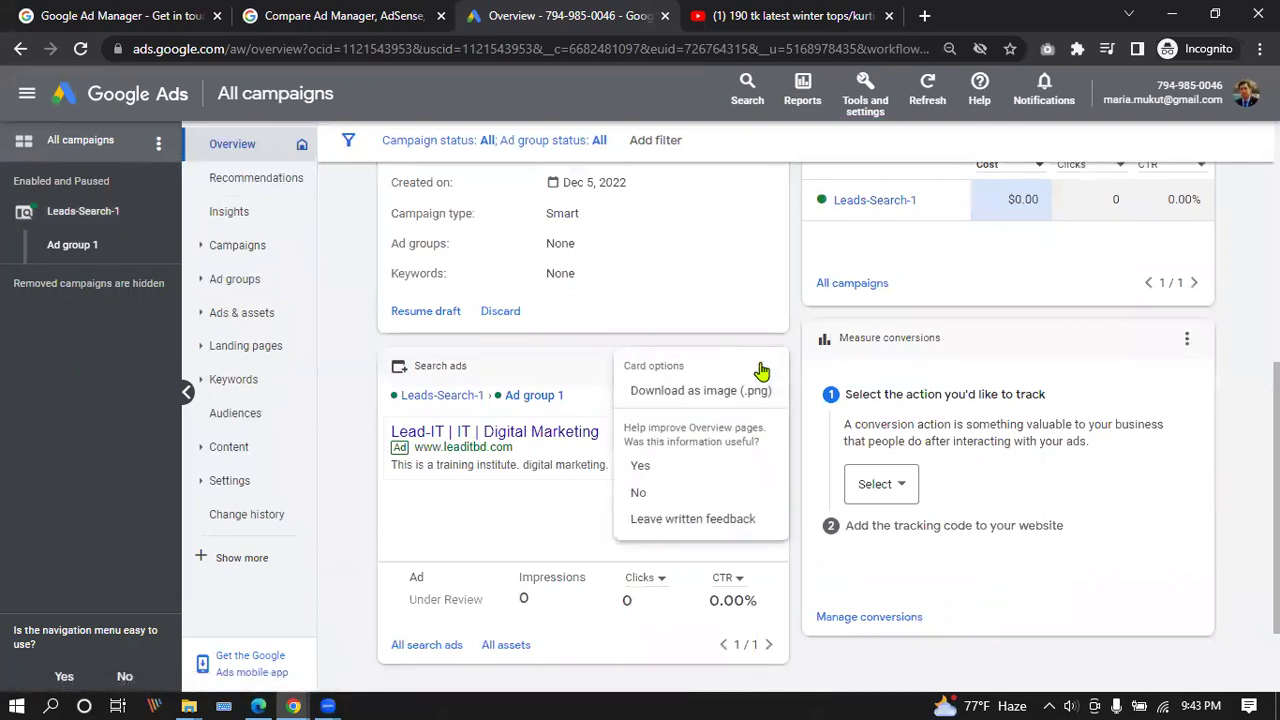
# Discard the unfinished draft campaign and reload the Overview to show current data.
pyautogui.scroll(1, 385, 358)
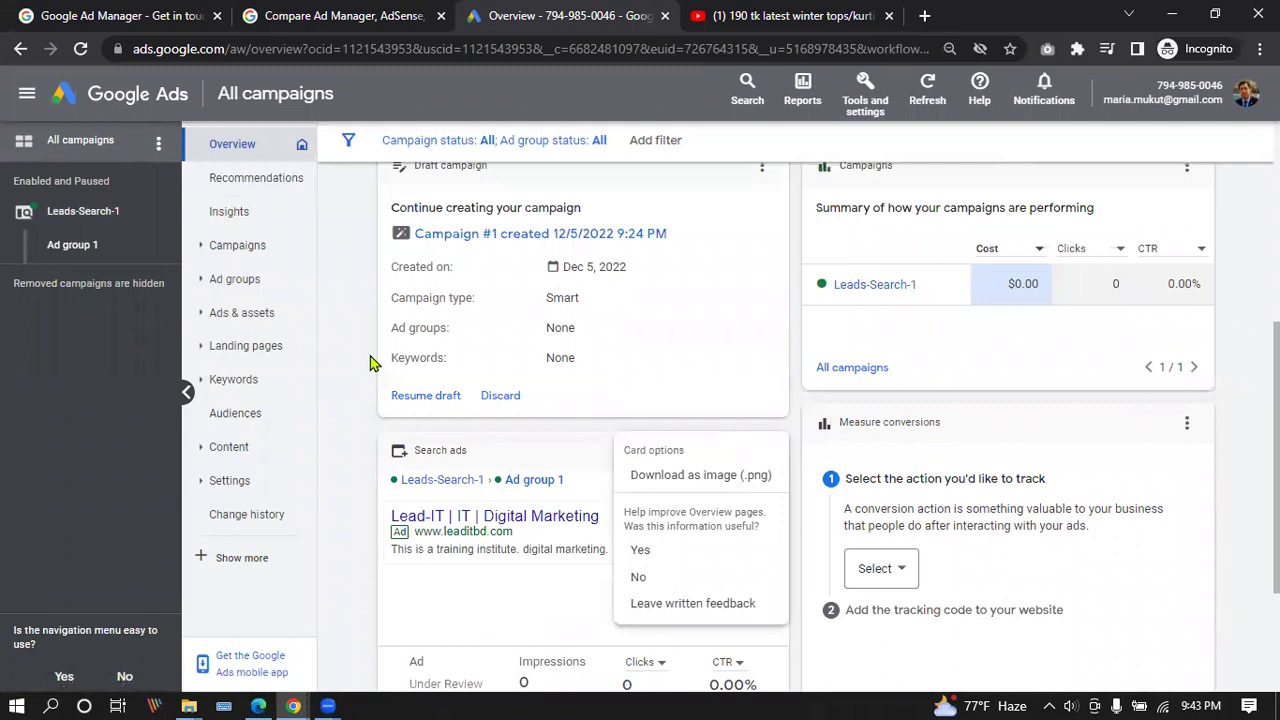
pyautogui.scroll(1, 369, 362)
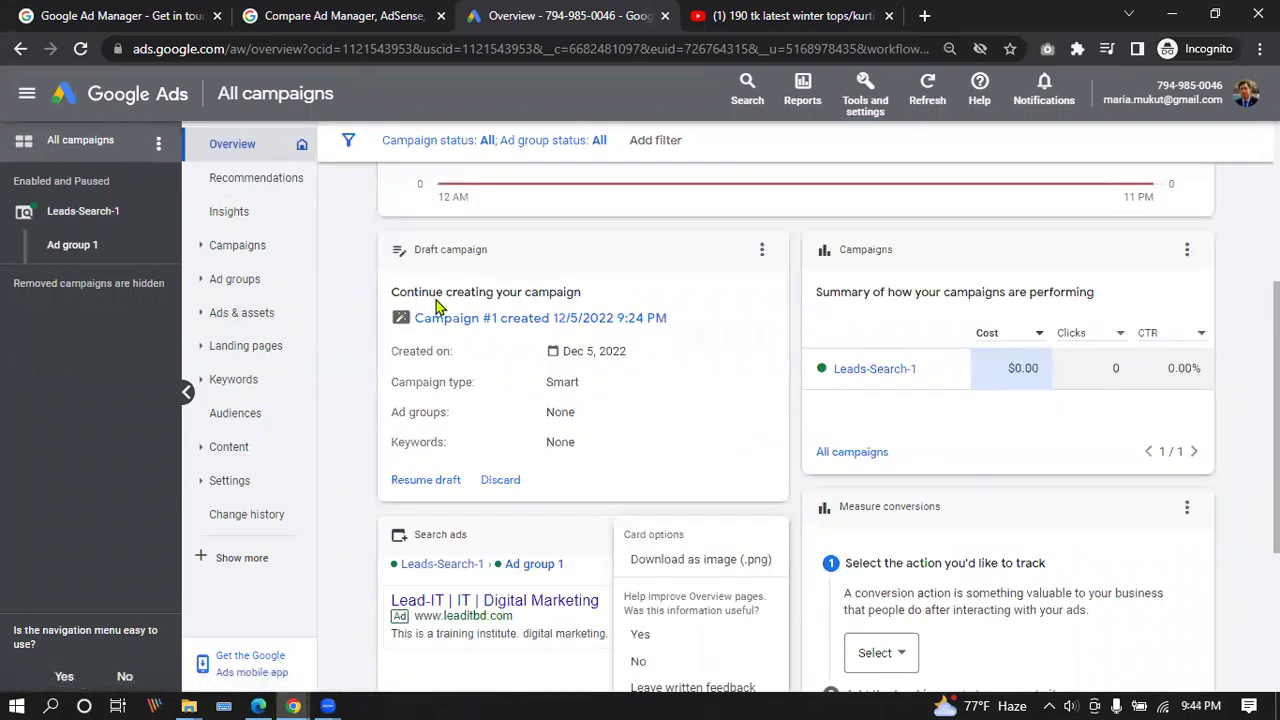
pyautogui.click(500, 481)
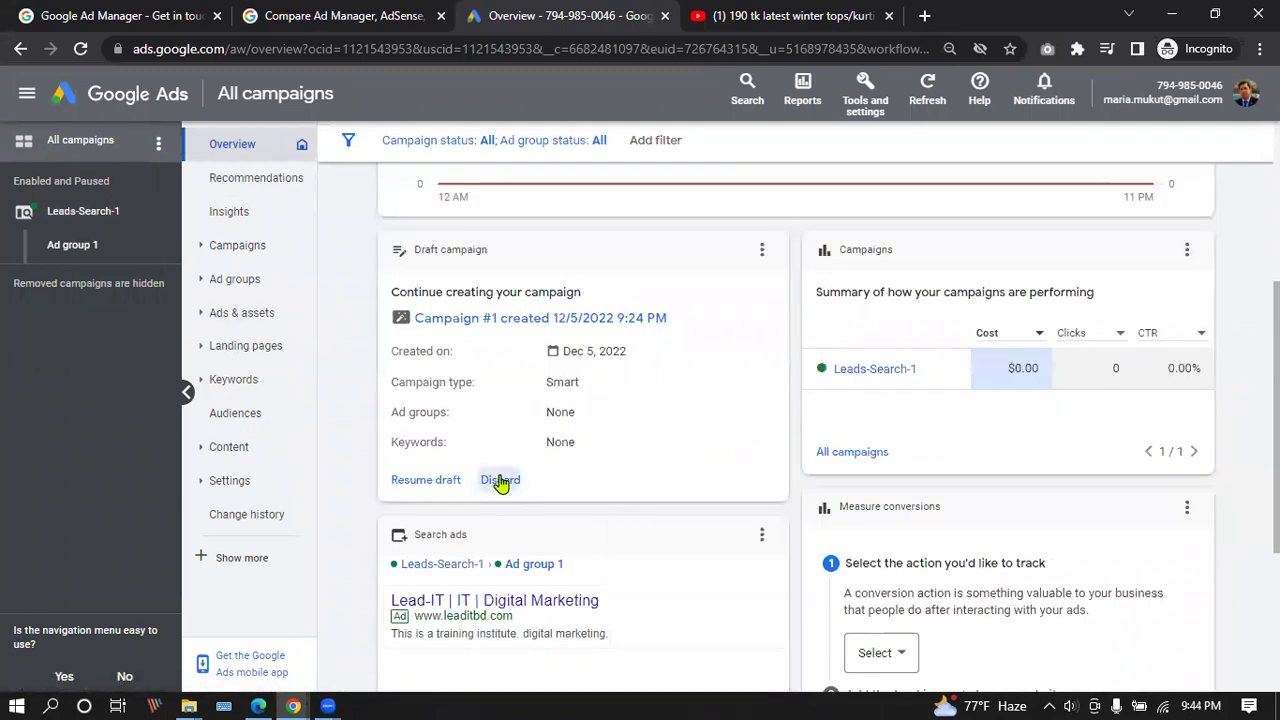
pyautogui.click(766, 397)
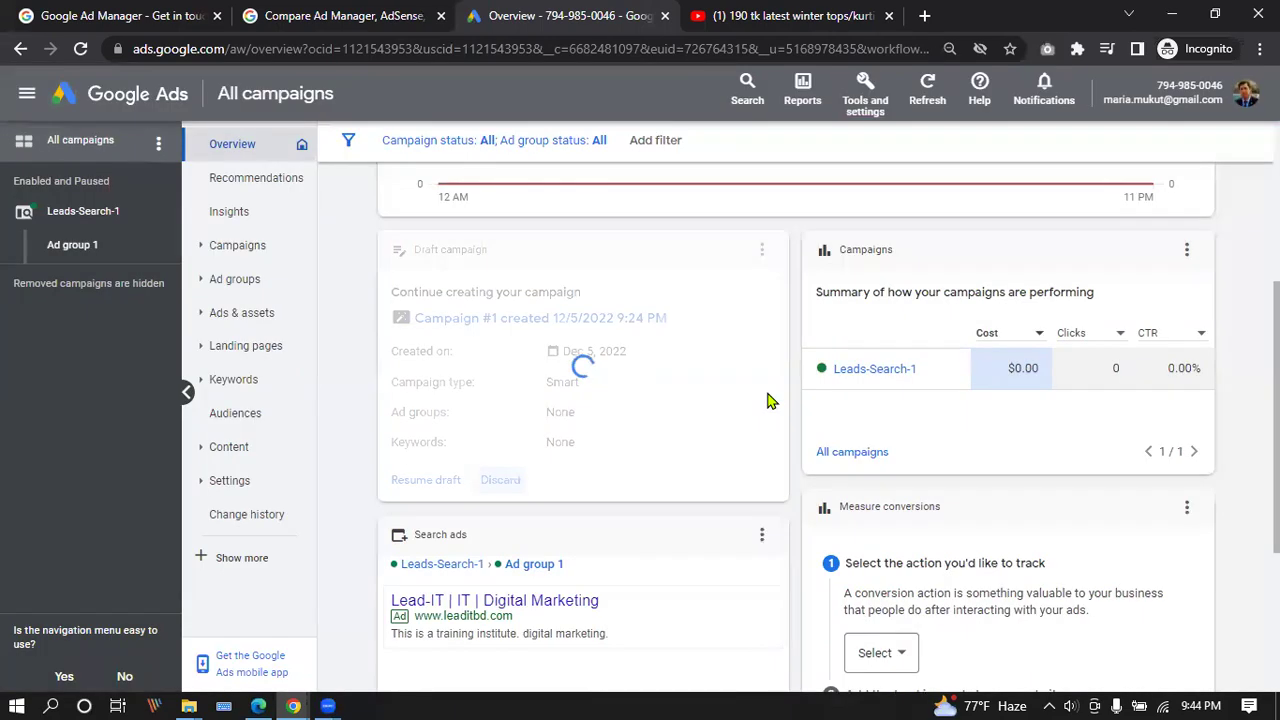
pyautogui.scroll(-1, 572, 357)
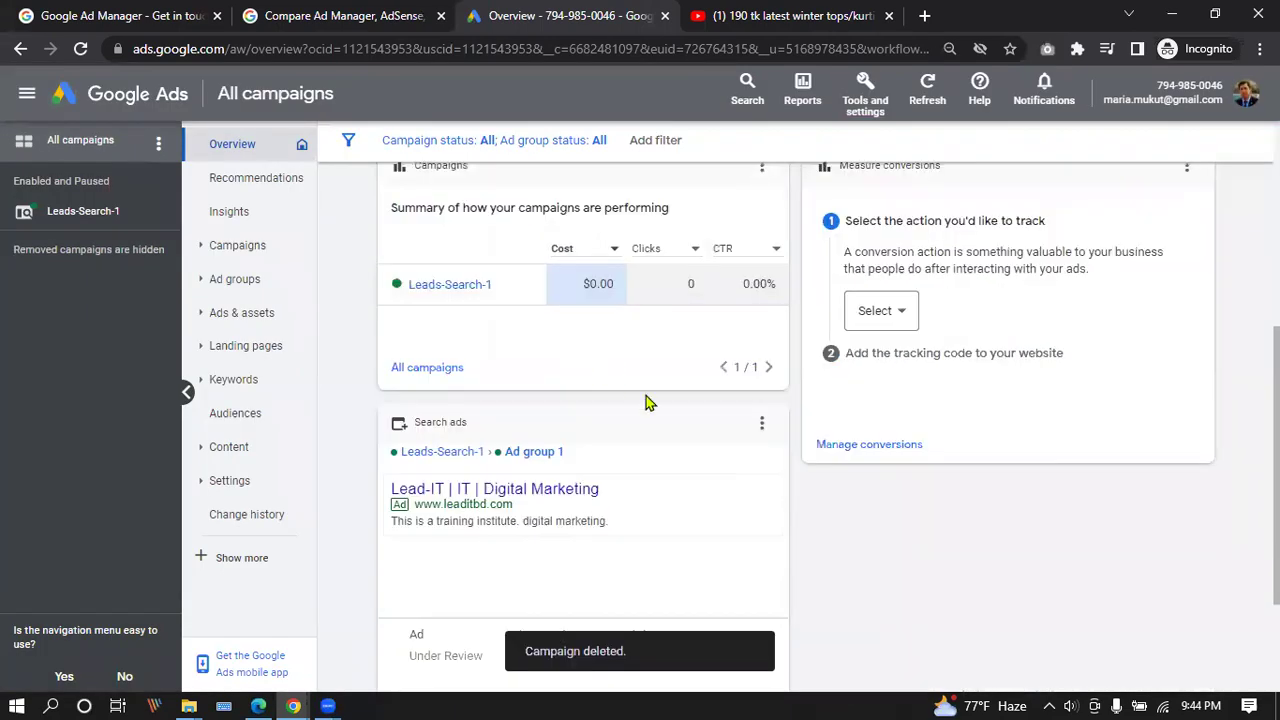
pyautogui.scroll(-2, 655, 407)
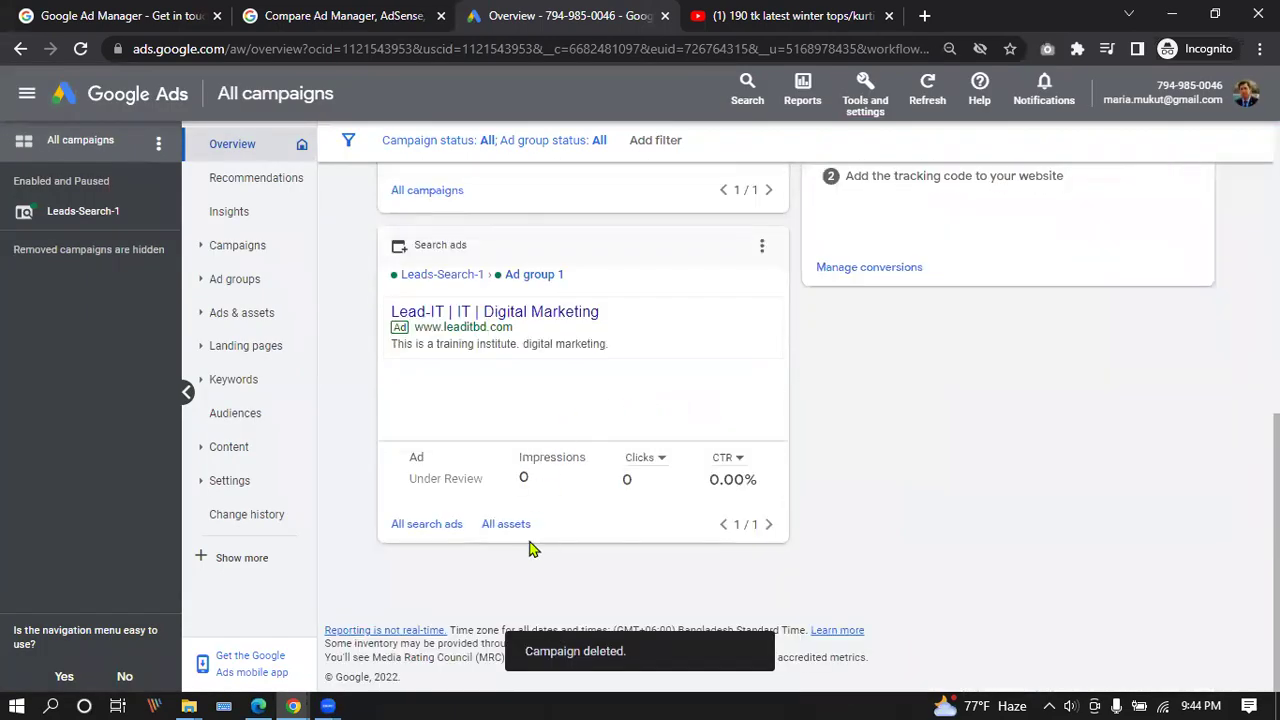
pyautogui.scroll(5, 563, 531)
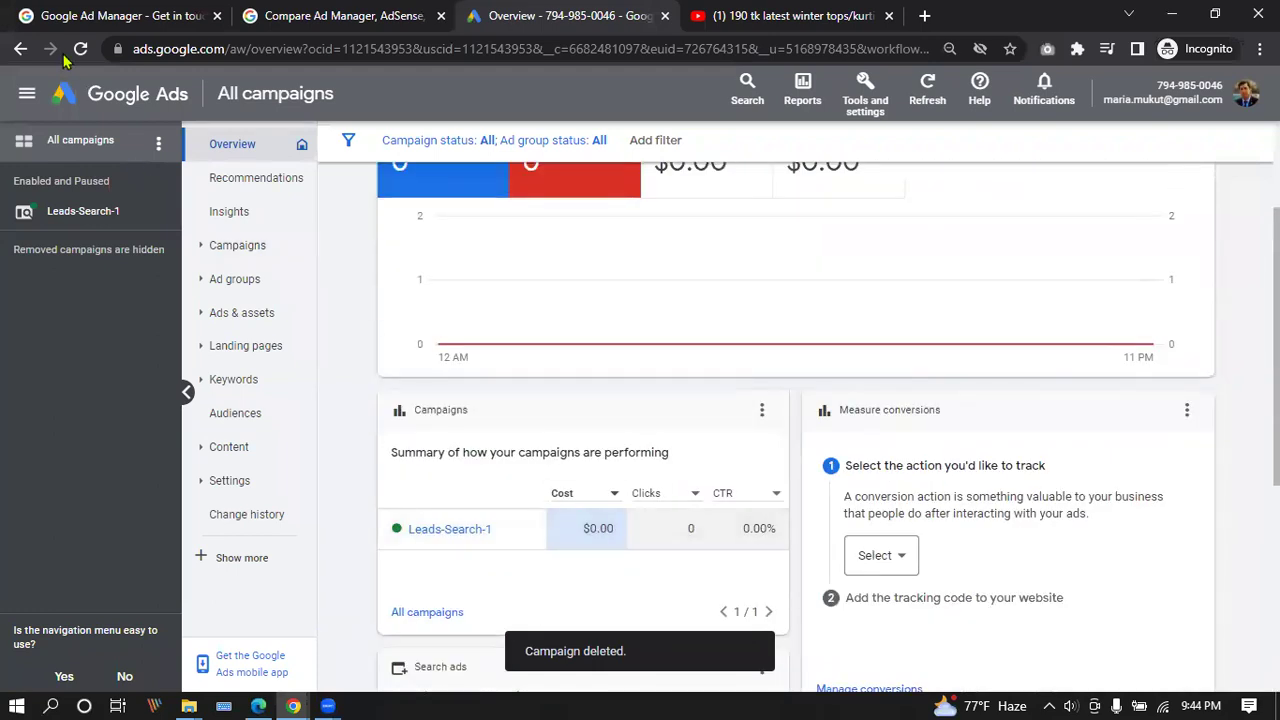
pyautogui.click(85, 54)
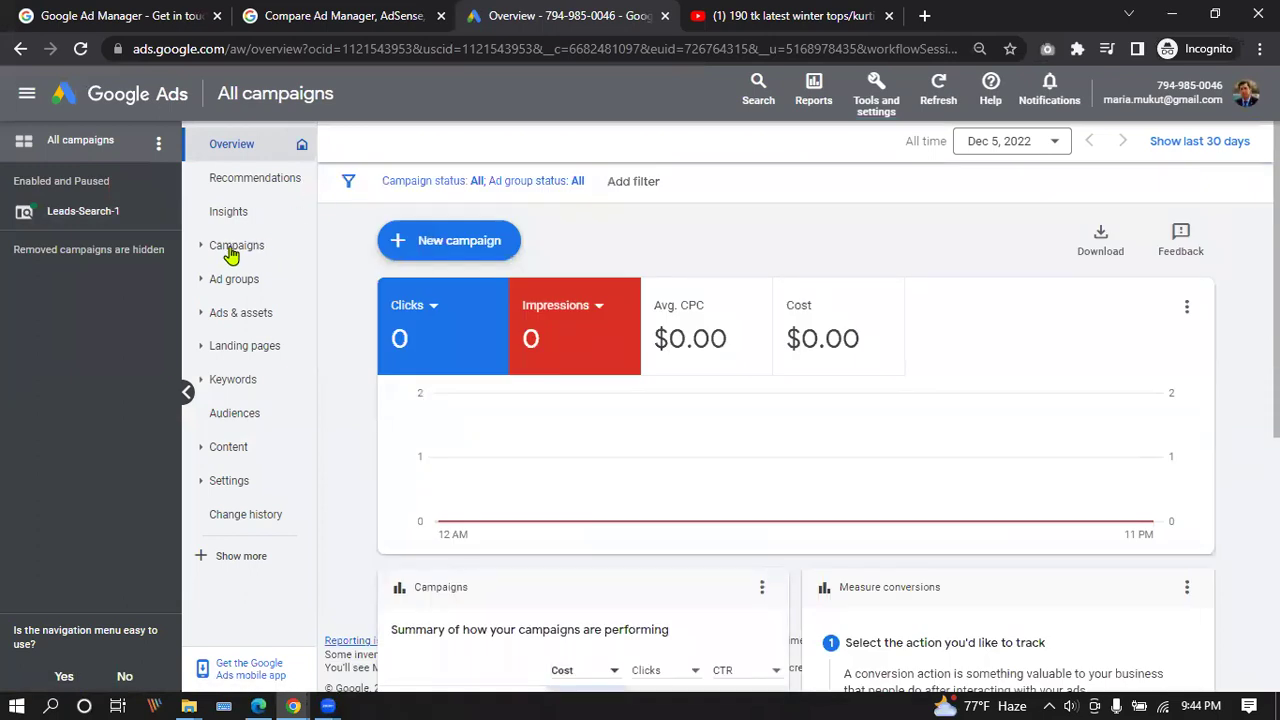
# Hide the billing banner and remove the Leads-Search-1 campaign with Edit > Remove.
pyautogui.click(231, 255)
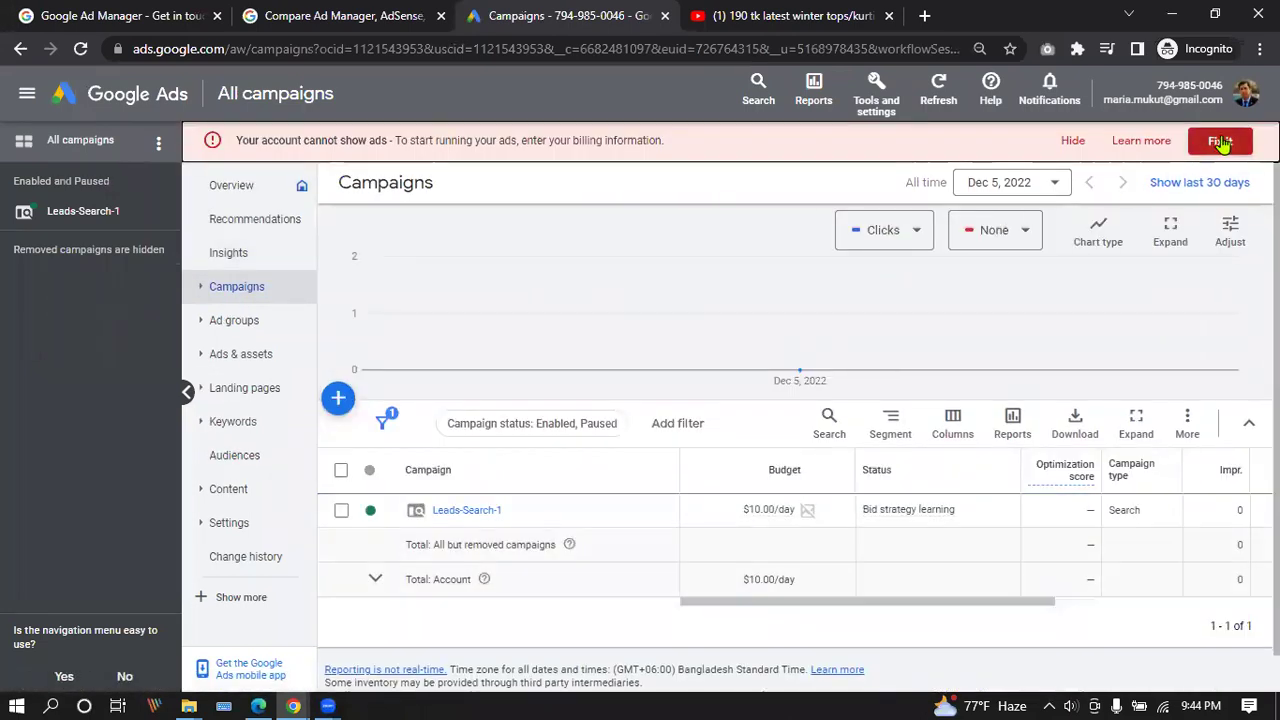
pyautogui.click(1072, 140)
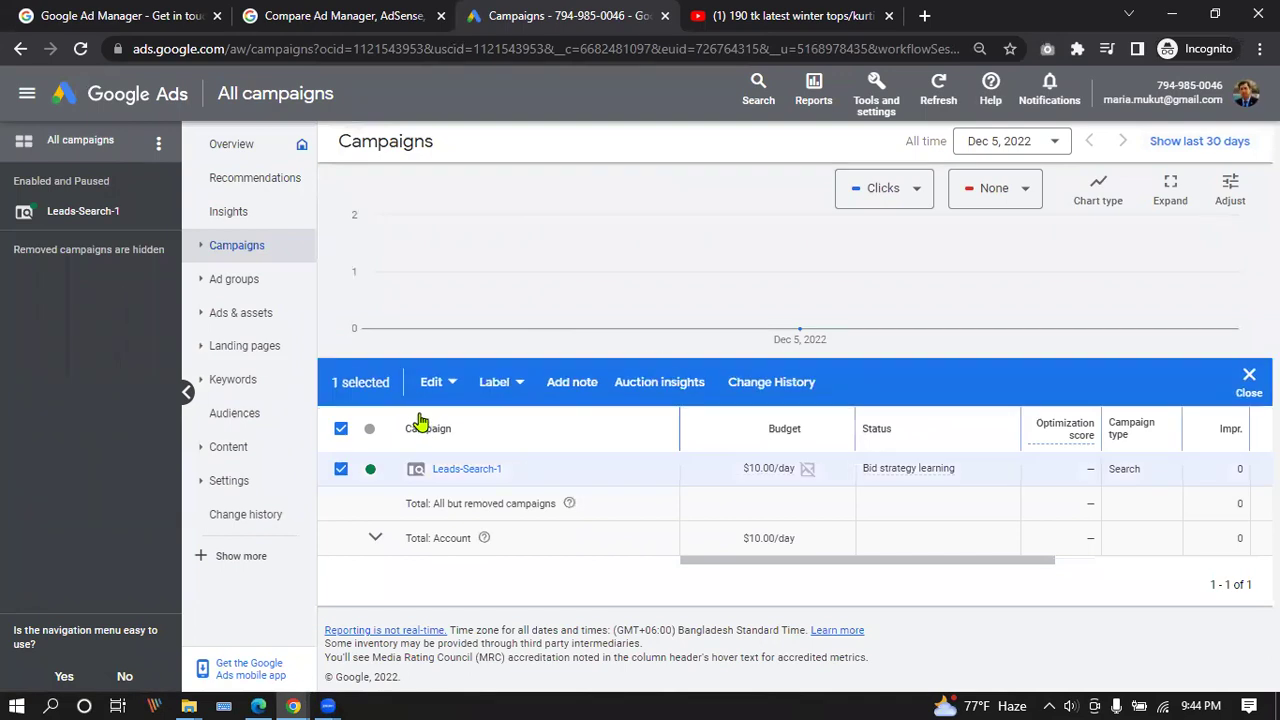
pyautogui.click(436, 383)
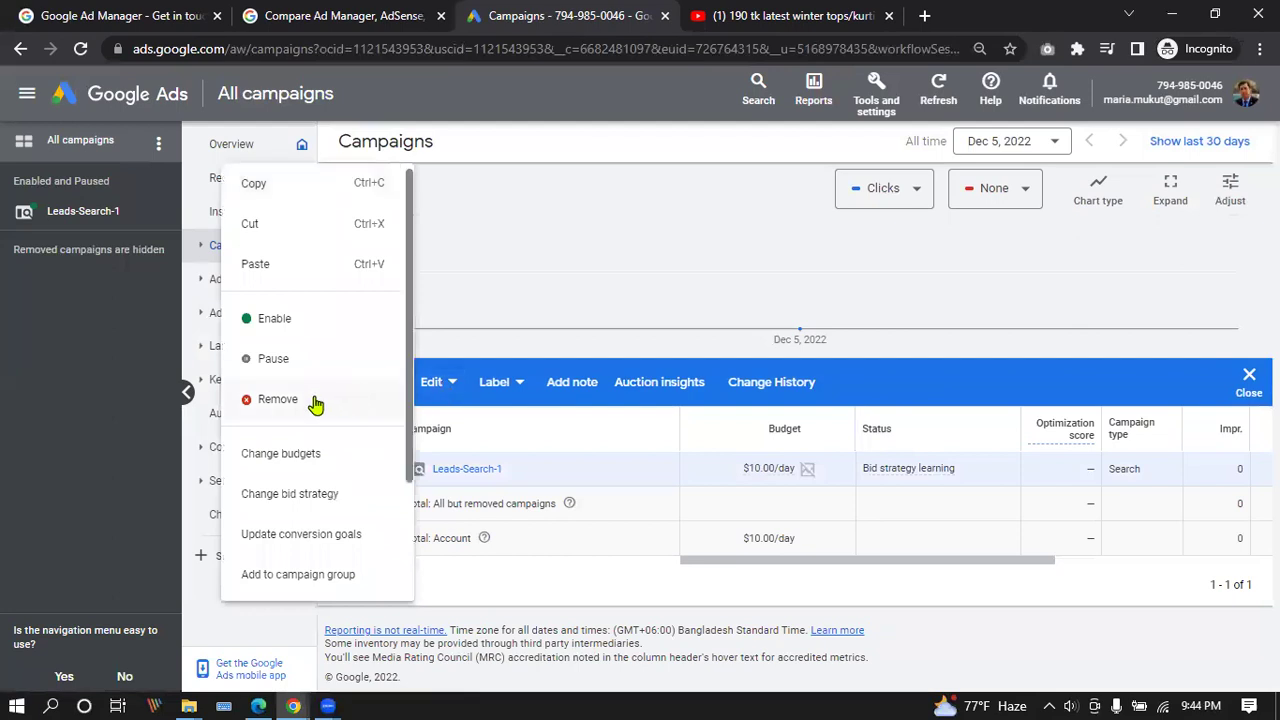
pyautogui.click(314, 399)
pyautogui.click(815, 450)
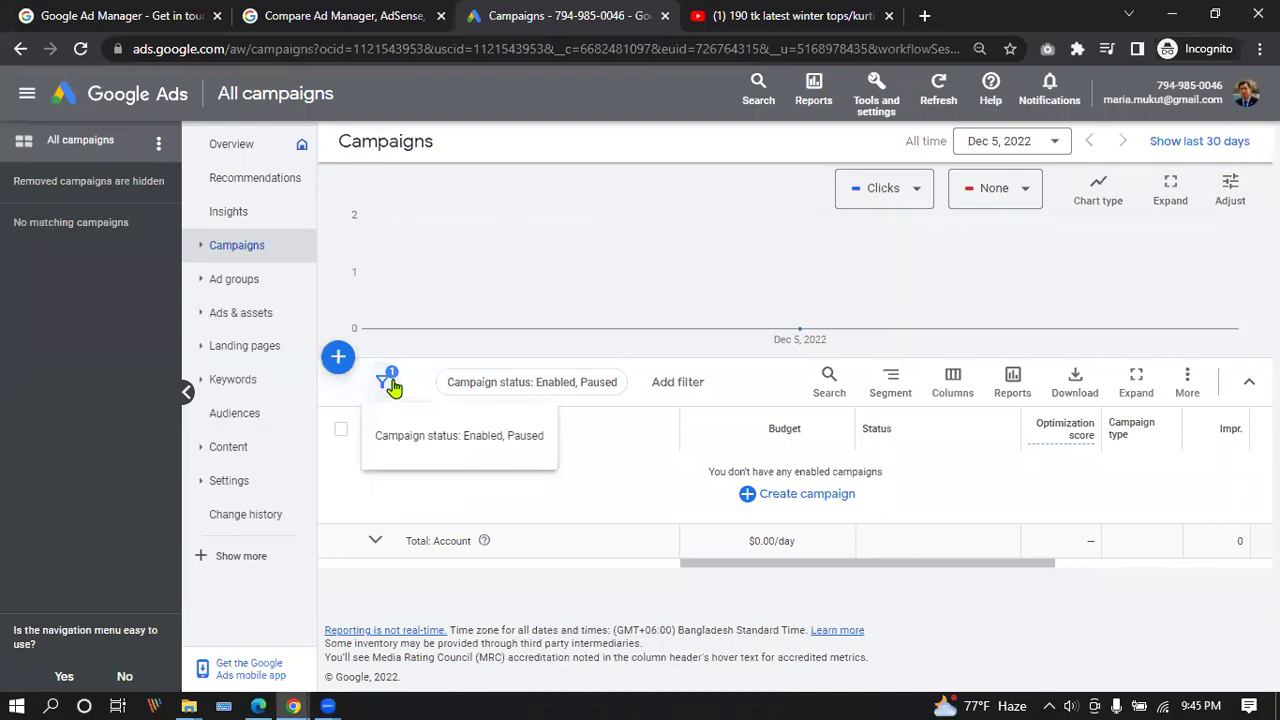
pyautogui.click(249, 212)
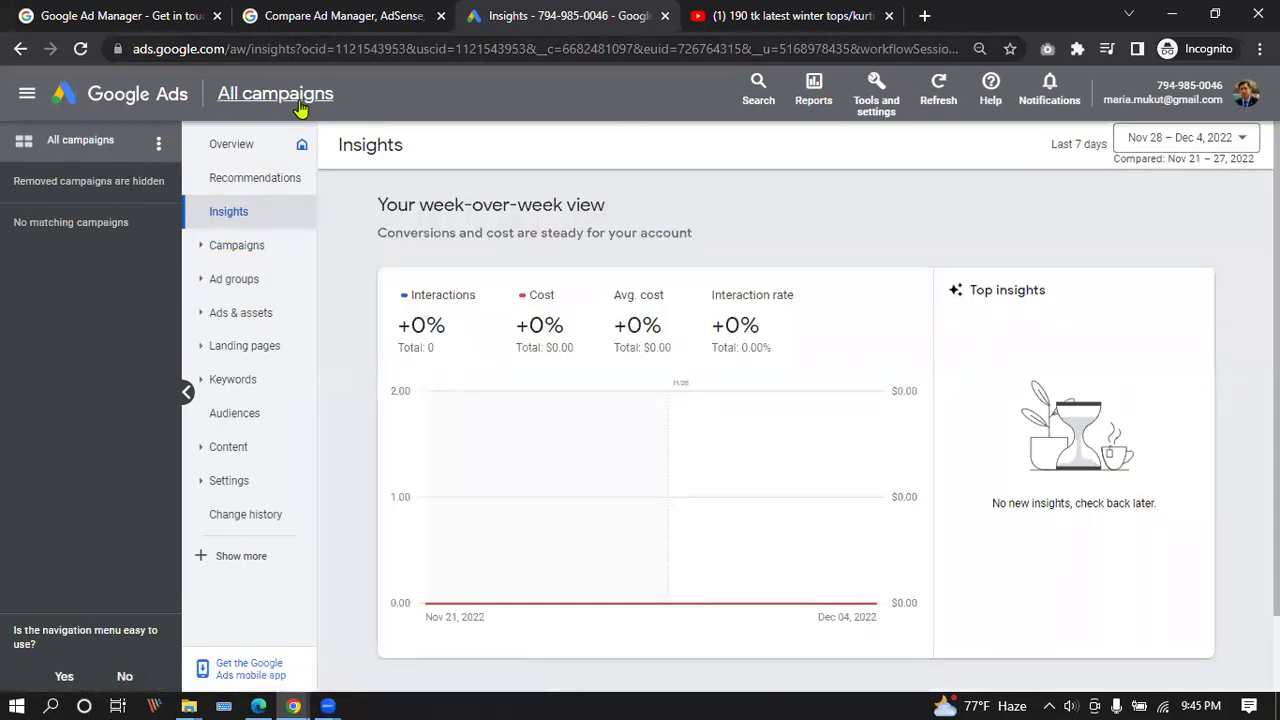
# Return to the now-empty Campaigns list and collapse the account side panel.
pyautogui.click(270, 92)
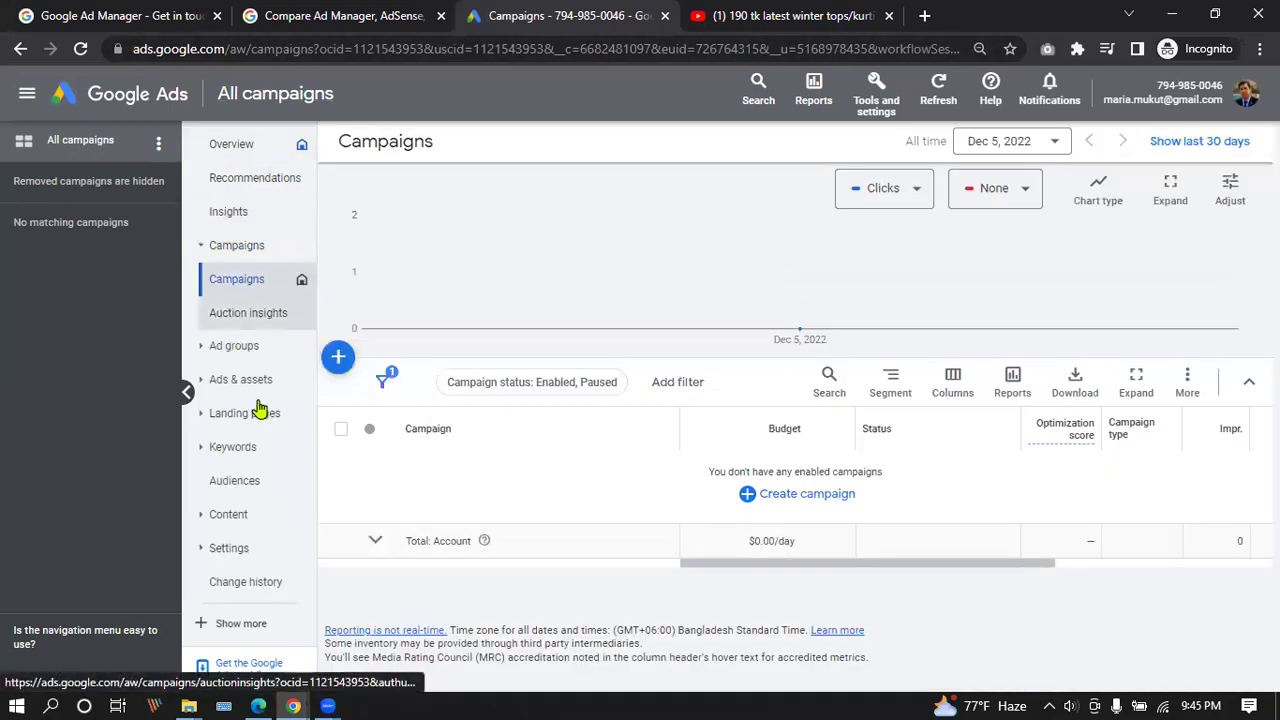
pyautogui.click(28, 96)
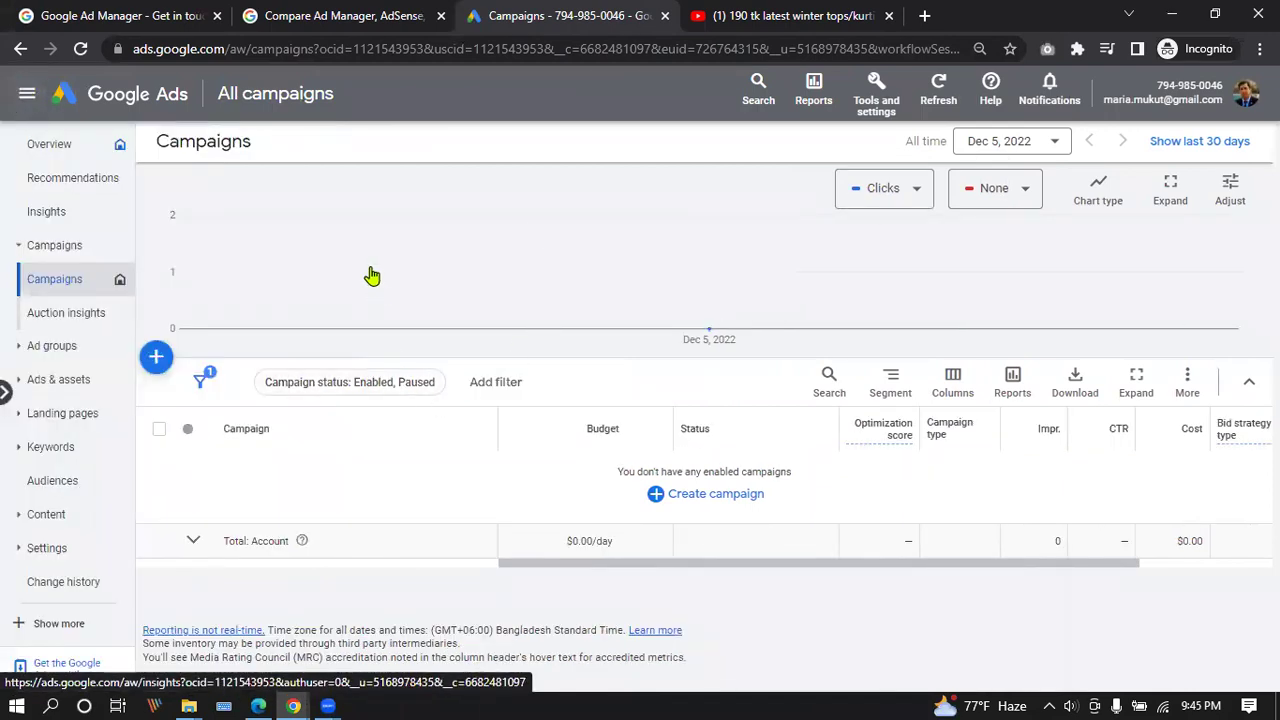
pyautogui.moveTo(700, 566); pyautogui.dragTo(740, 570)
# Open Keyword Planner from Tools and settings, dismiss its updates notice, and choose Discover new keywords.
pyautogui.click(880, 90)
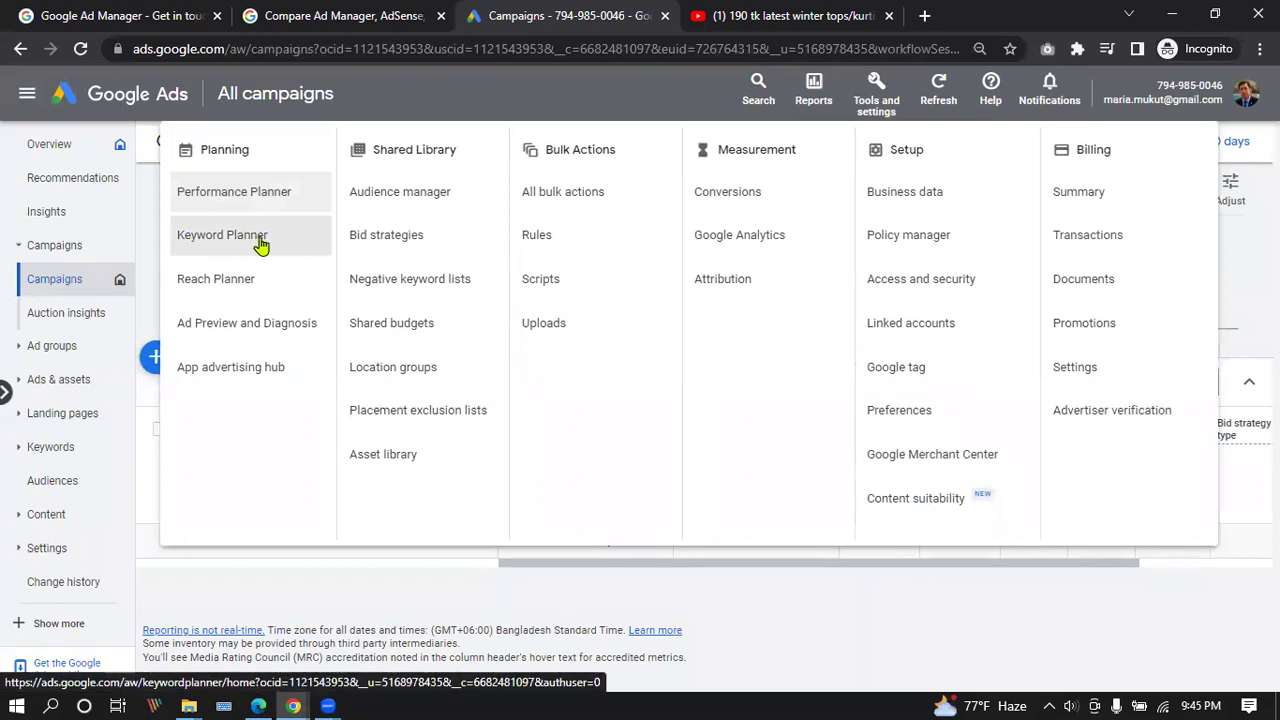
pyautogui.click(261, 243)
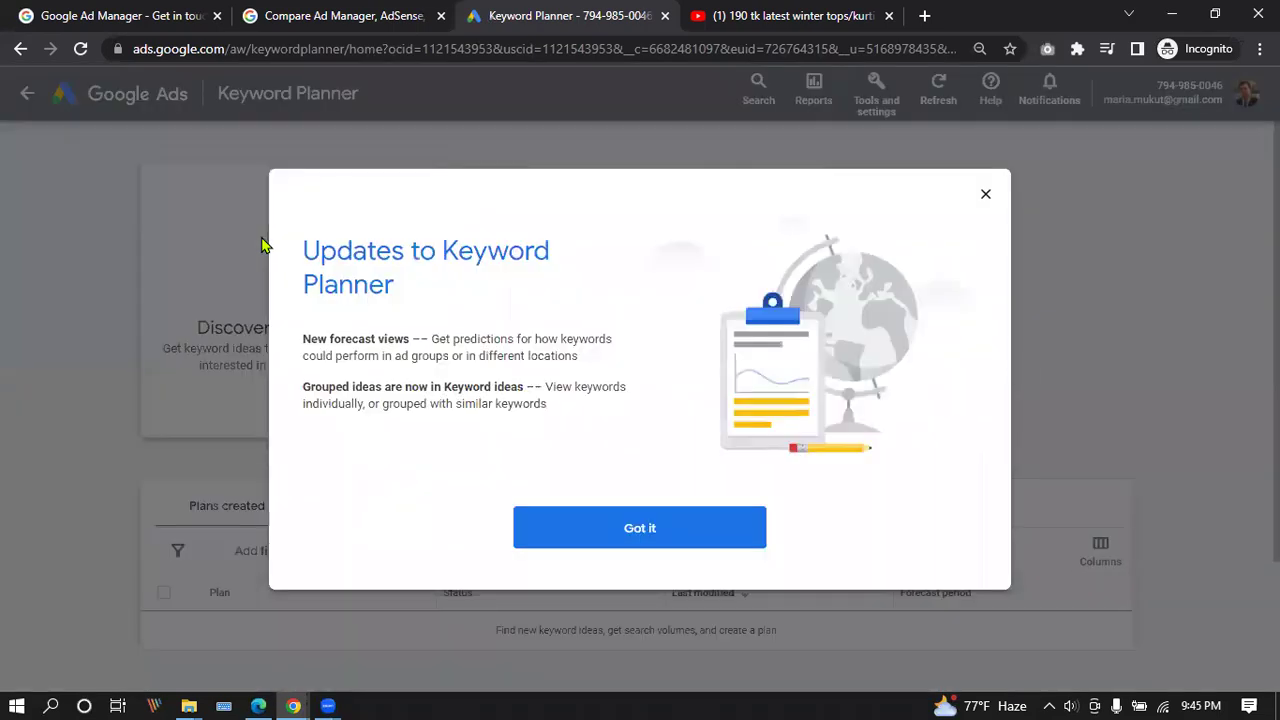
pyautogui.click(671, 534)
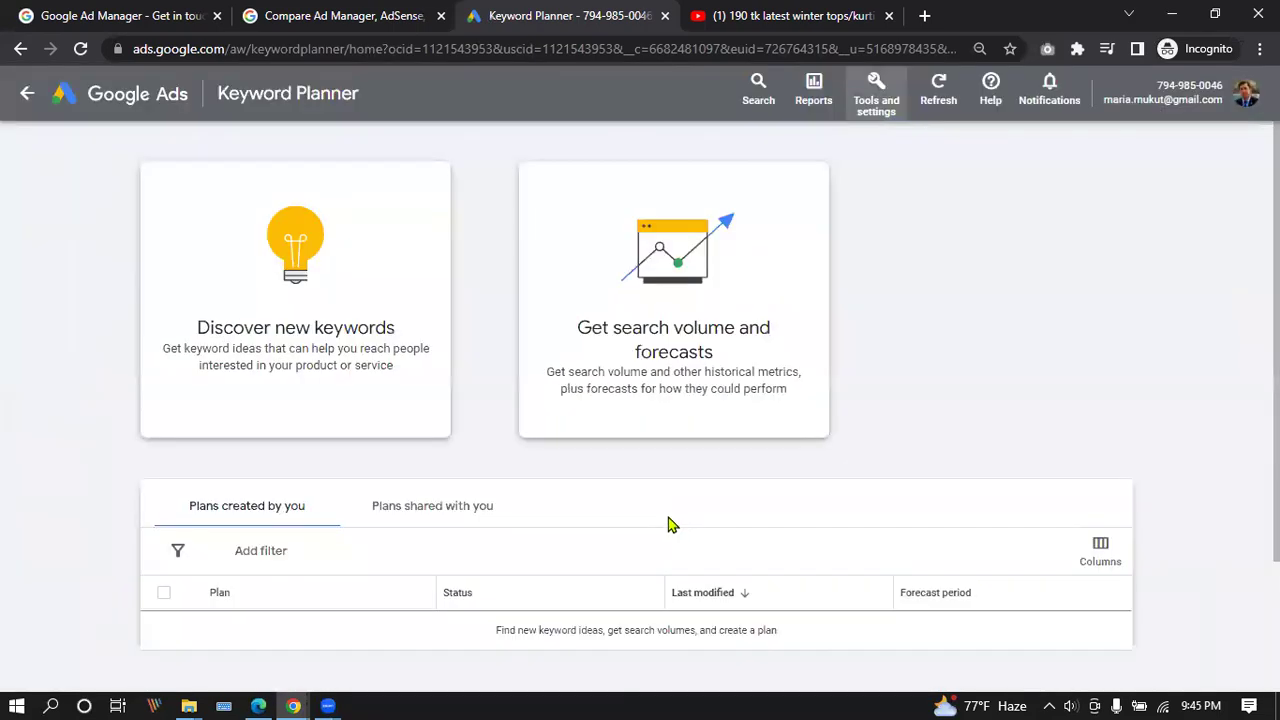
pyautogui.scroll(-2, 424, 358)
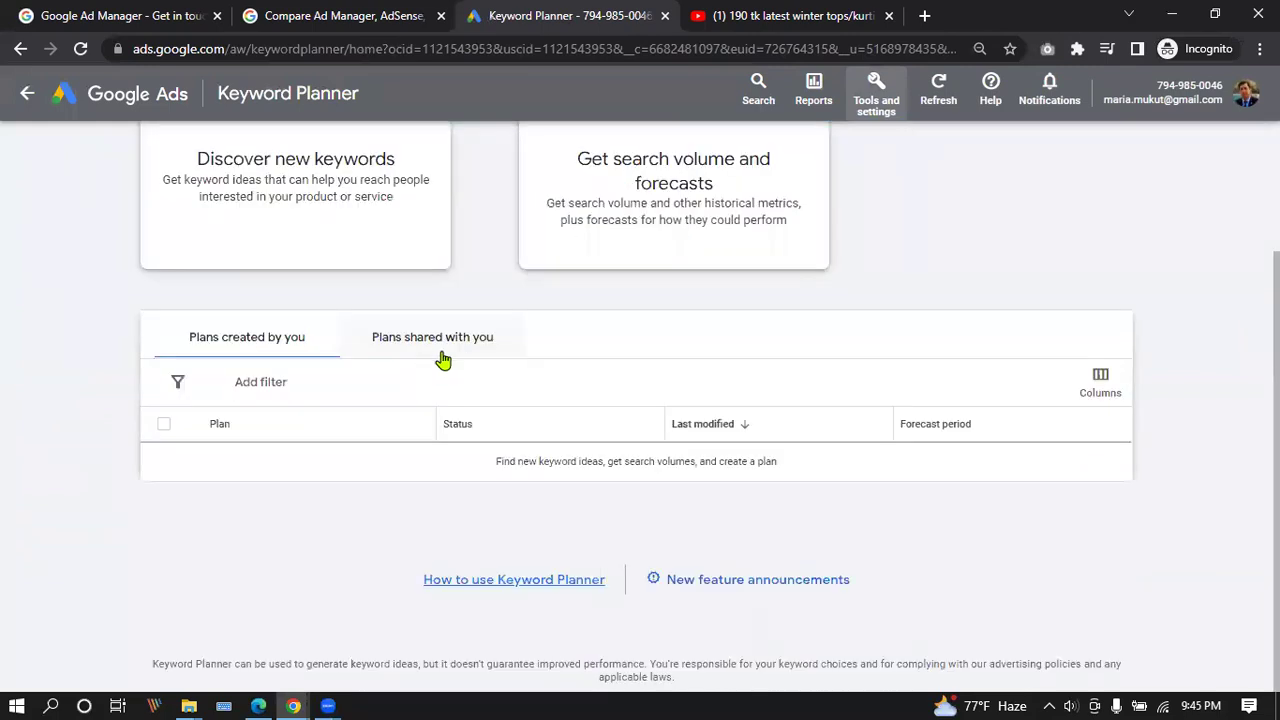
pyautogui.scroll(1, 450, 349)
pyautogui.scroll(1, 452, 349)
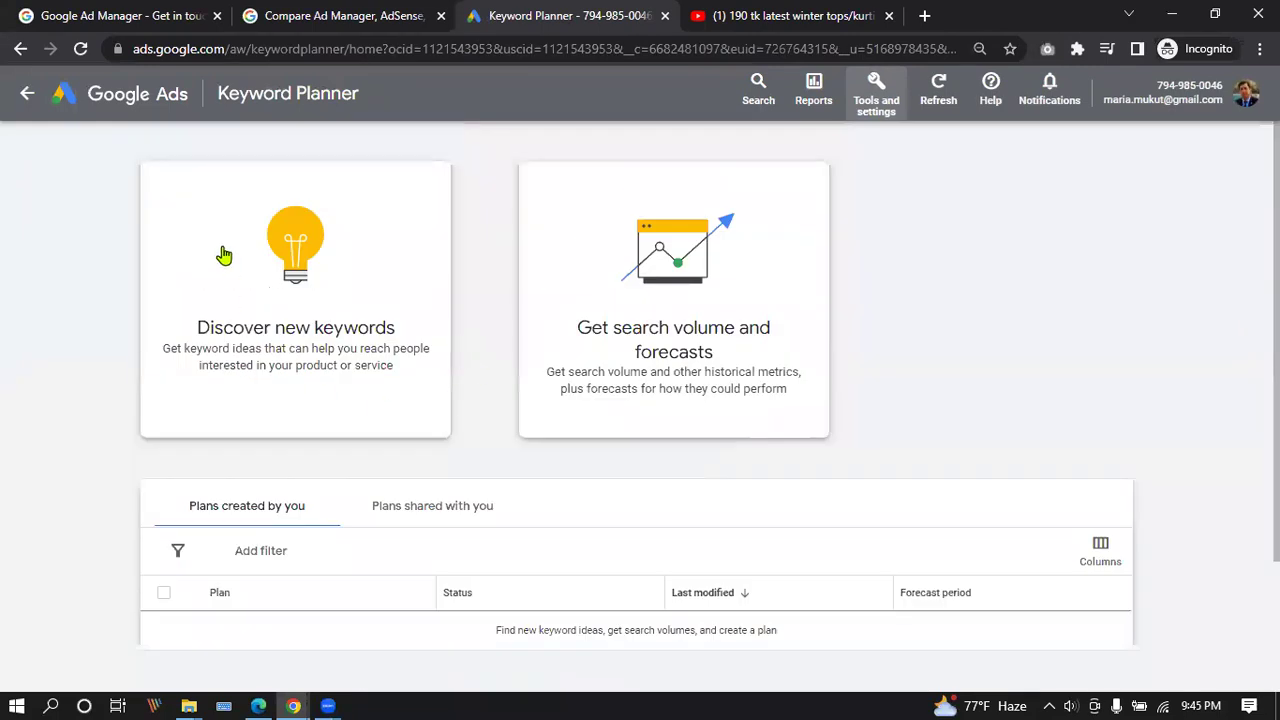
pyautogui.click(326, 288)
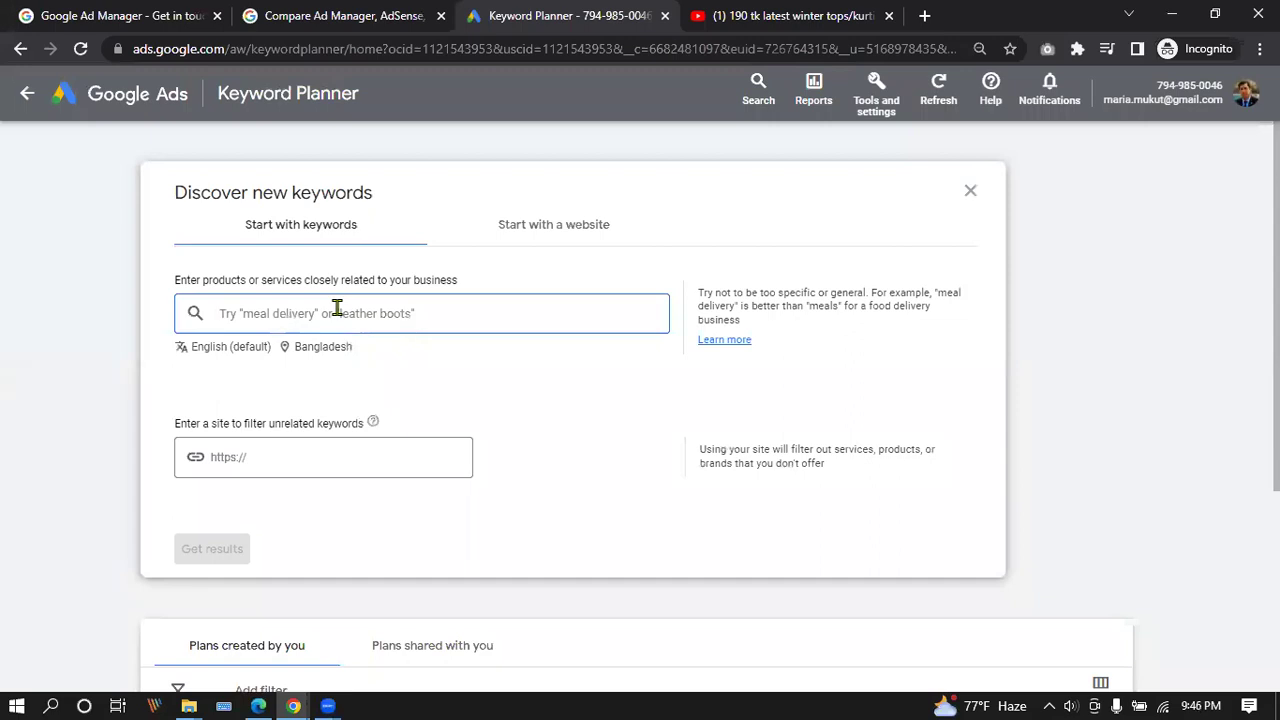
# Enter 'leather Bag' as the product or service to research.
pyautogui.write('leather')
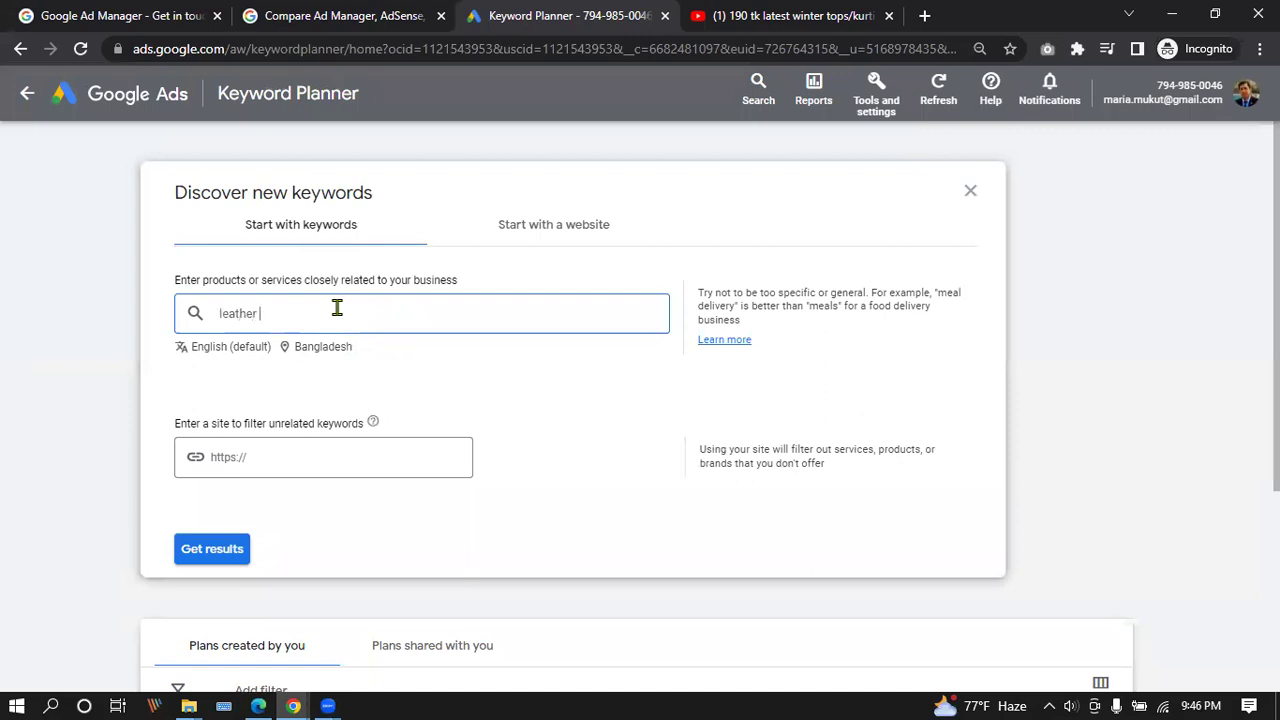
pyautogui.write(' Bag')
# Get results for 'leather Bag' and browse the 2,289 keyword ideas table.
pyautogui.click(207, 553)
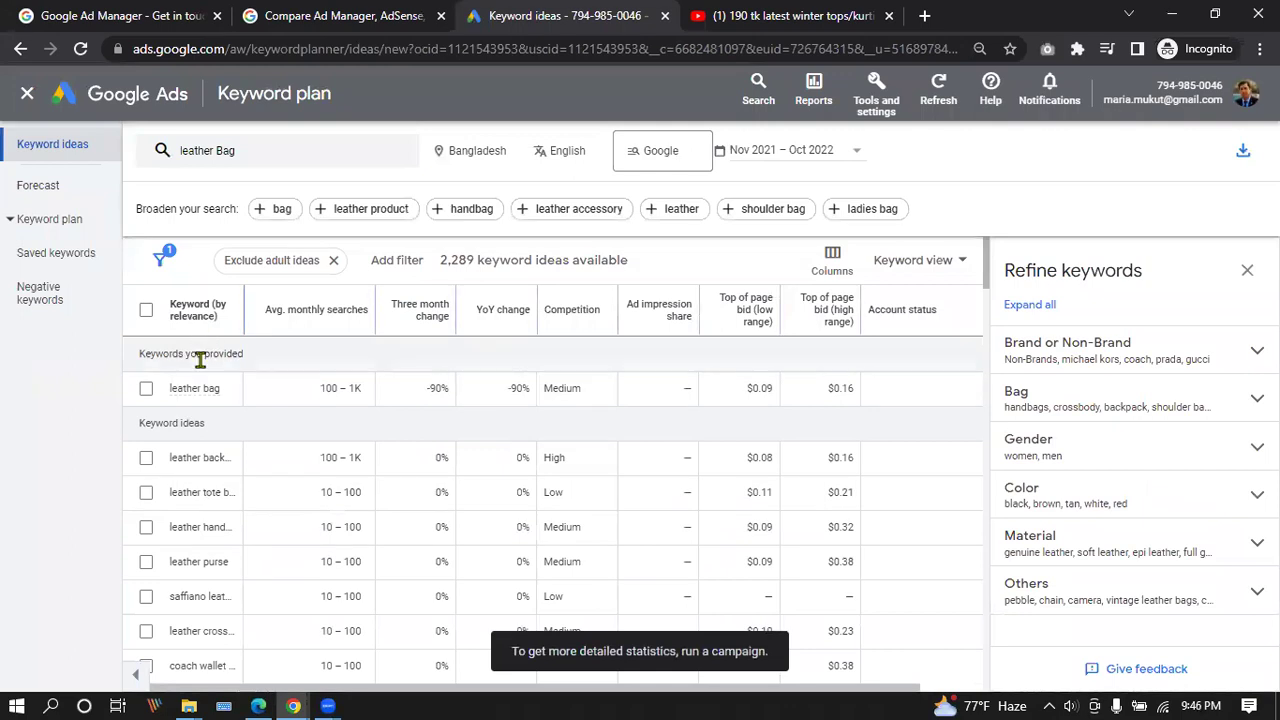
pyautogui.moveTo(198, 390)
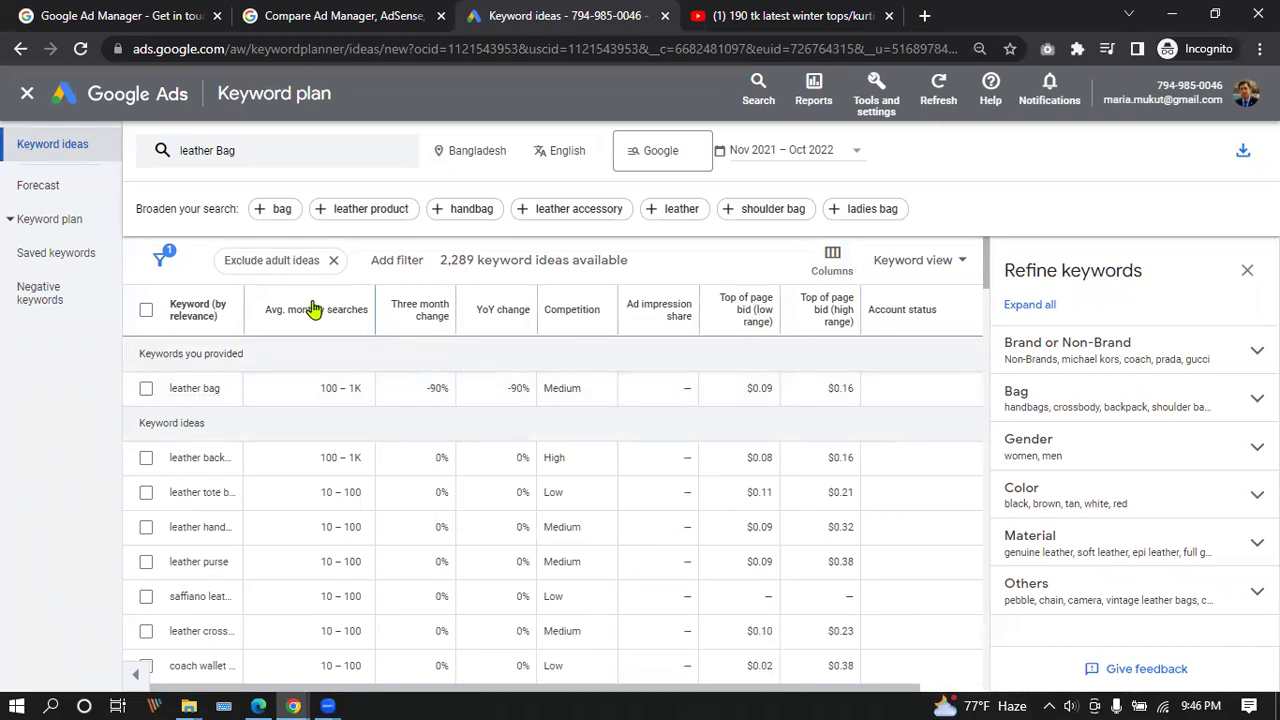
pyautogui.scroll(-2, 310, 330)
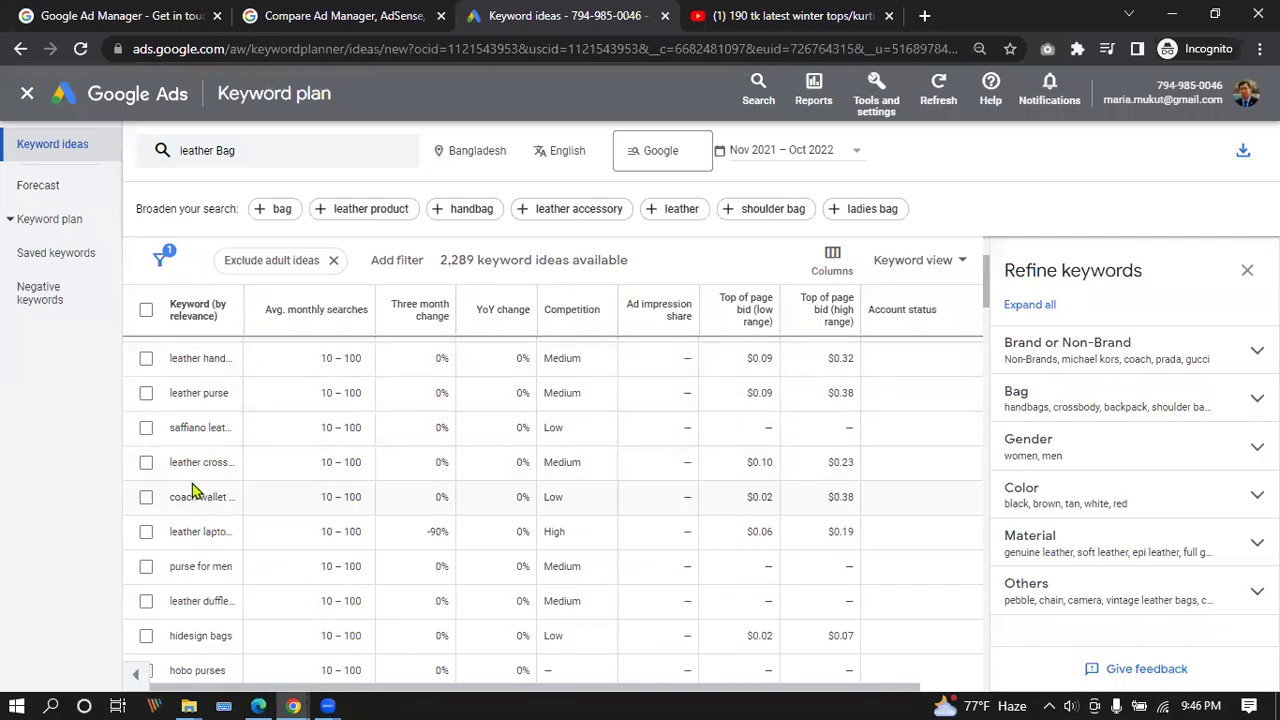
pyautogui.scroll(3, 192, 475)
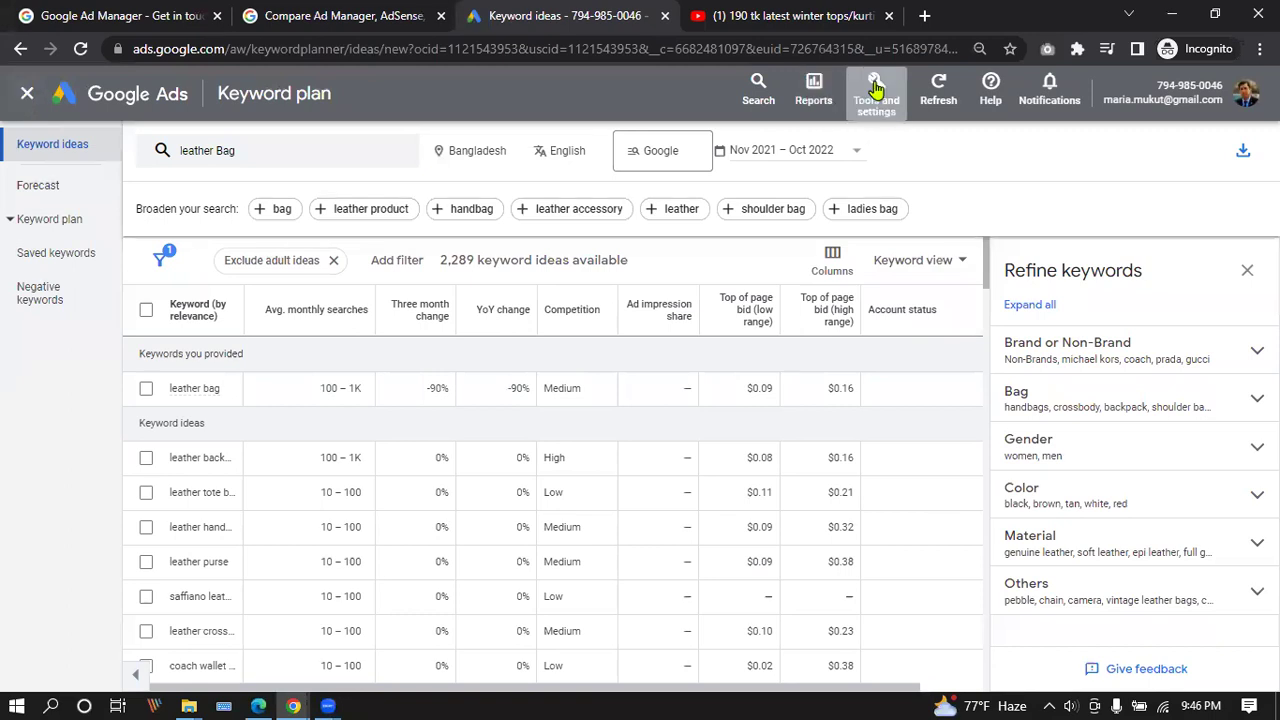
# Exit Keyword Planner and go back to the All campaigns Overview.
pyautogui.click(876, 95)
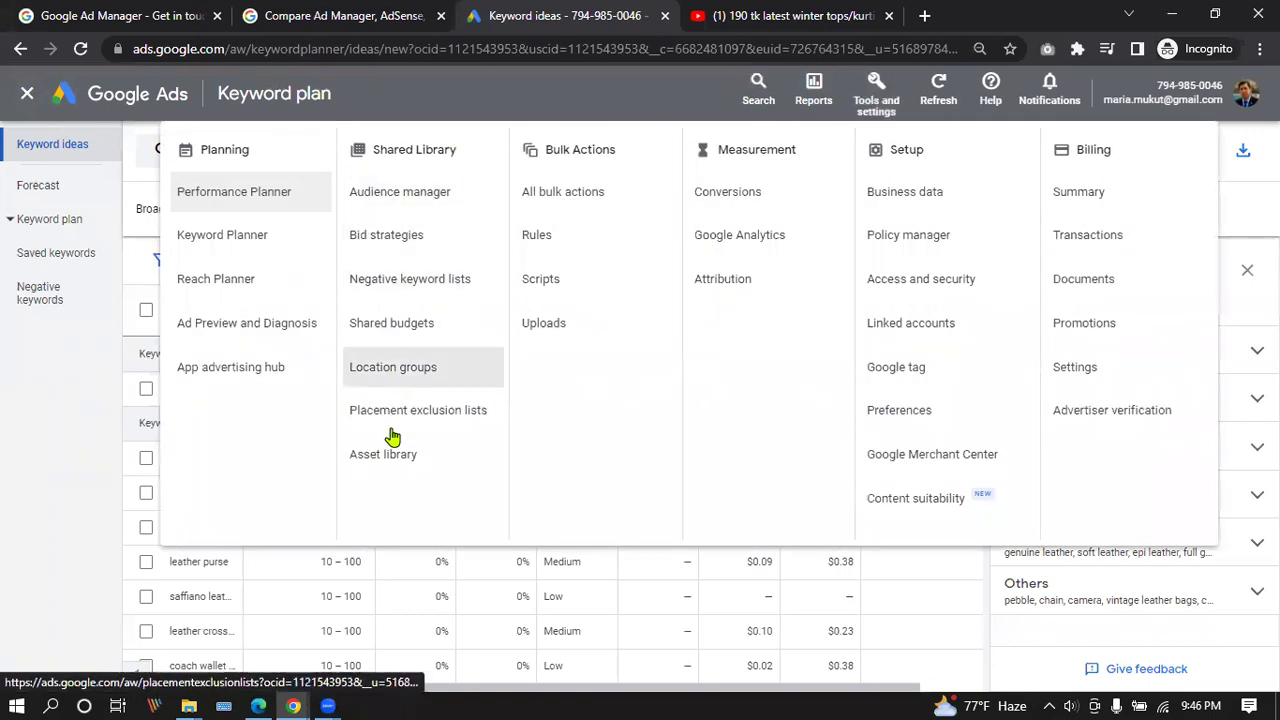
pyautogui.click(876, 92)
pyautogui.click(26, 94)
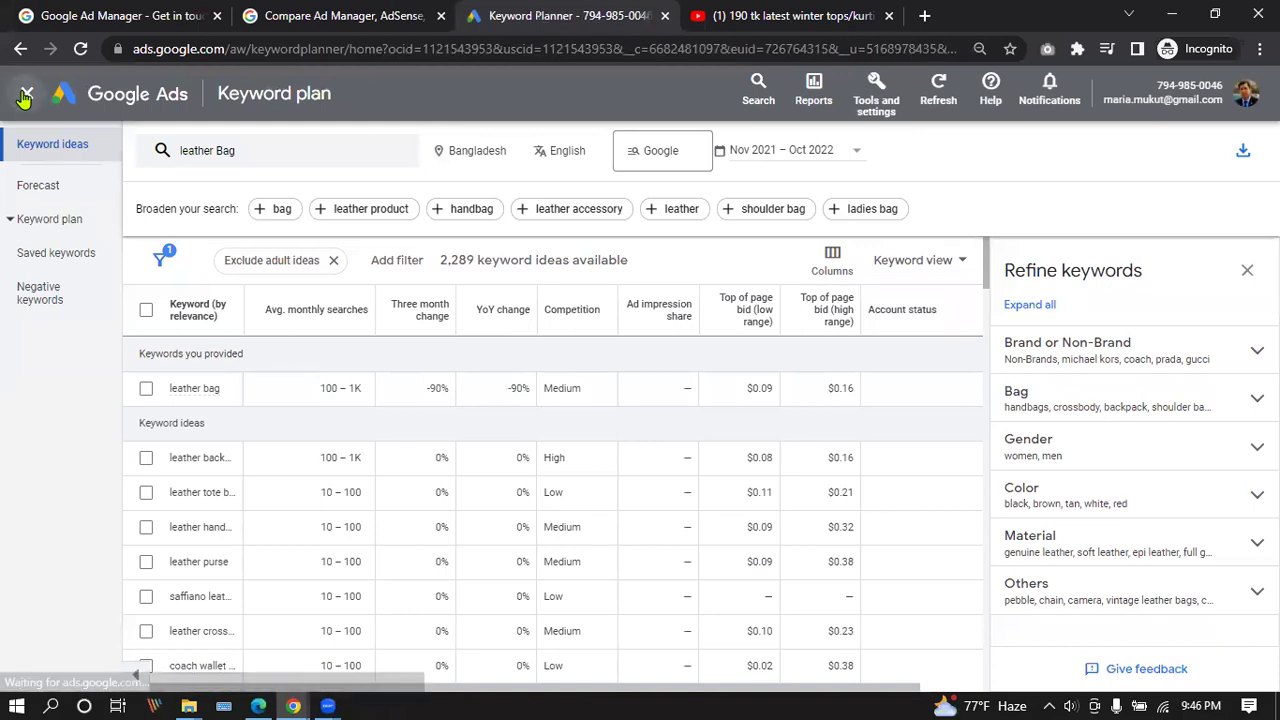
pyautogui.click(26, 96)
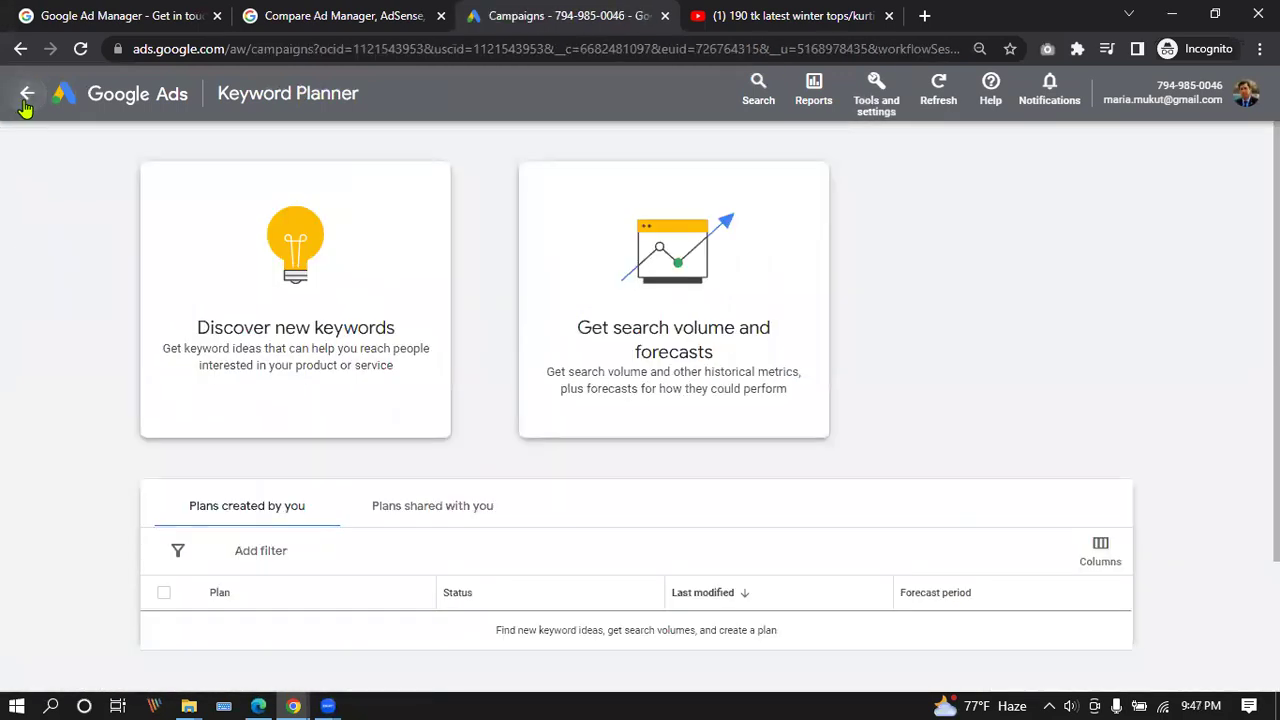
pyautogui.click(45, 145)
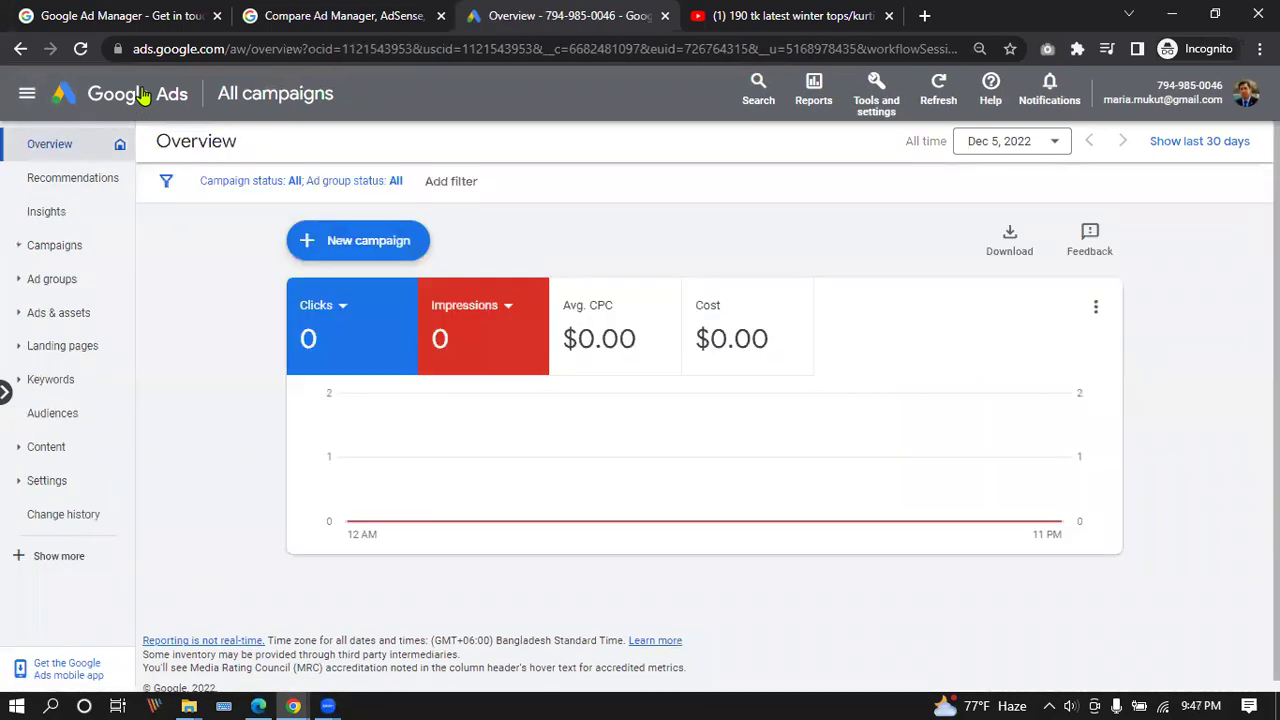
# Start a new campaign and scroll through the campaign objective options, briefly checking speaker volume.
pyautogui.click(394, 243)
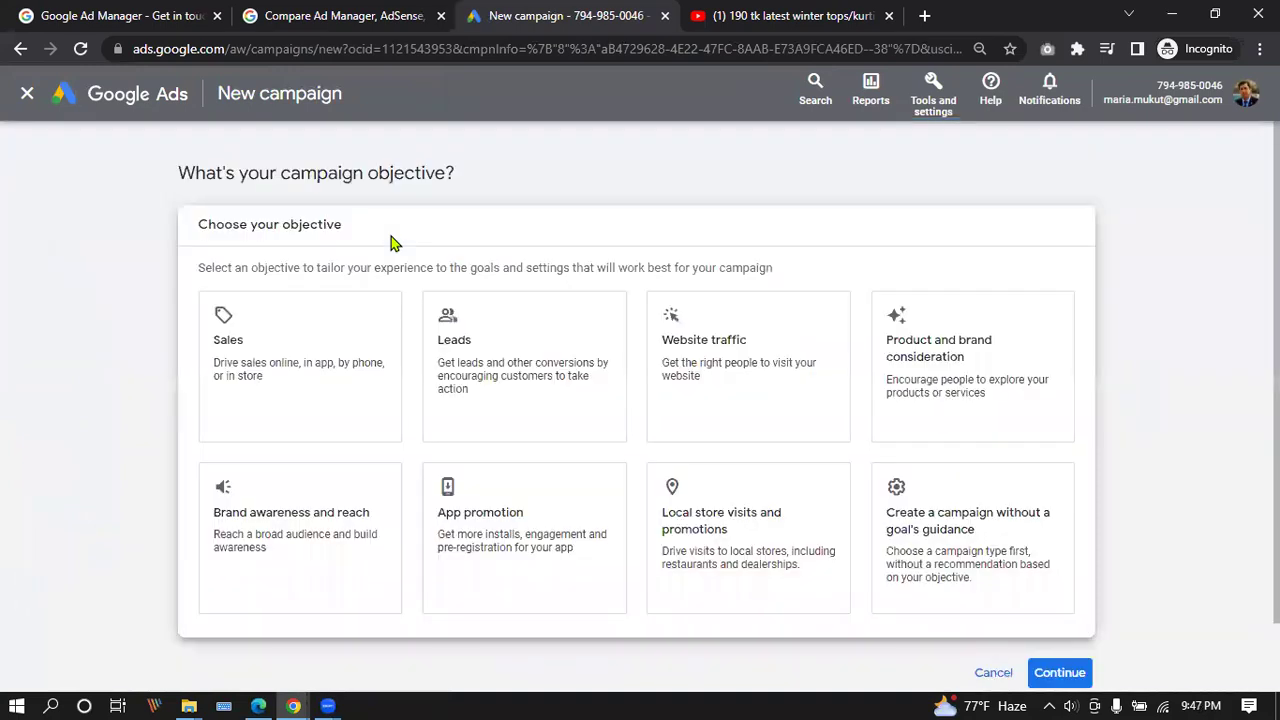
pyautogui.scroll(-1, 386, 237)
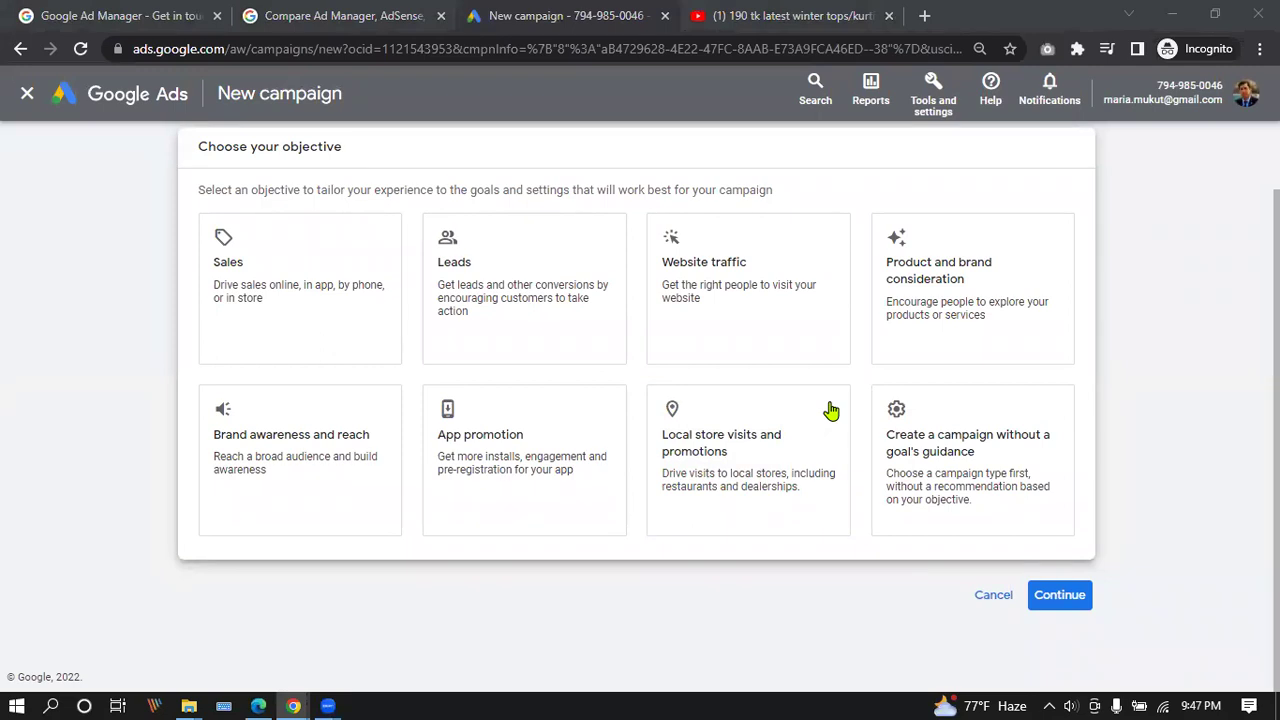
pyautogui.click(1070, 706)
pyautogui.click(830, 699)
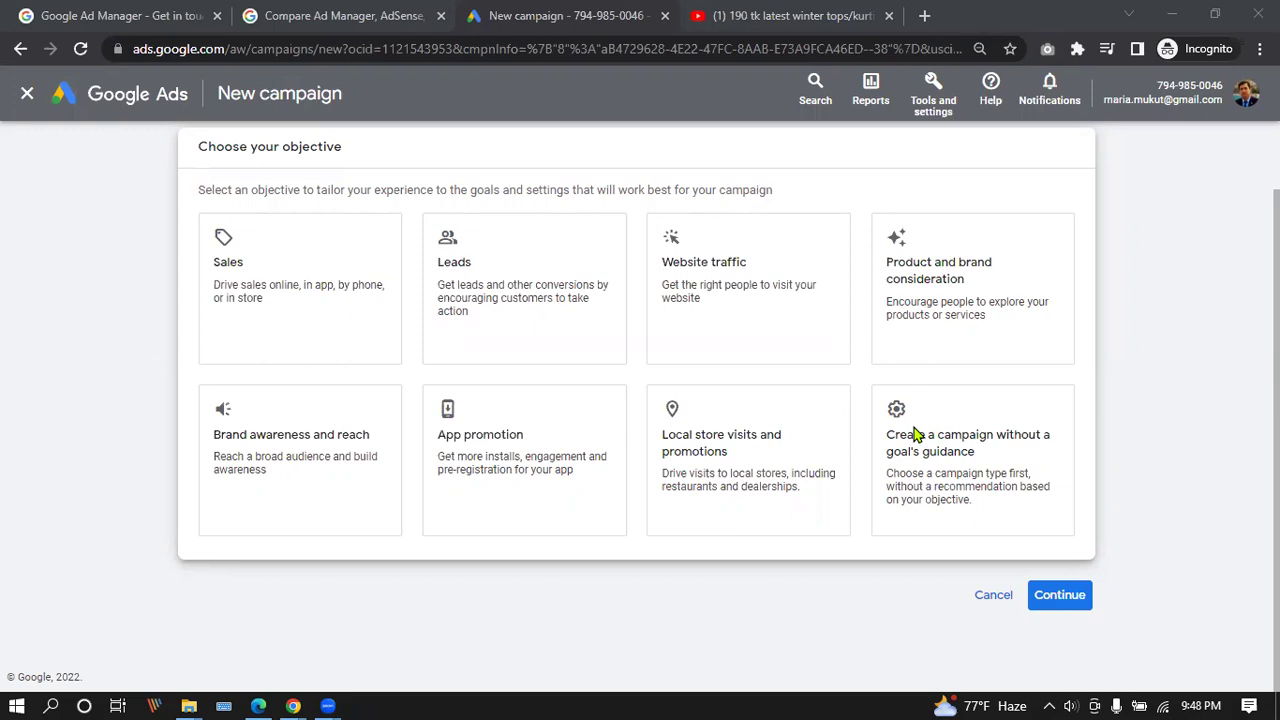
# Refocus the browser, then bring the Edge window with Lead IT Course Module.pdf forward.
pyautogui.click(632, 583)
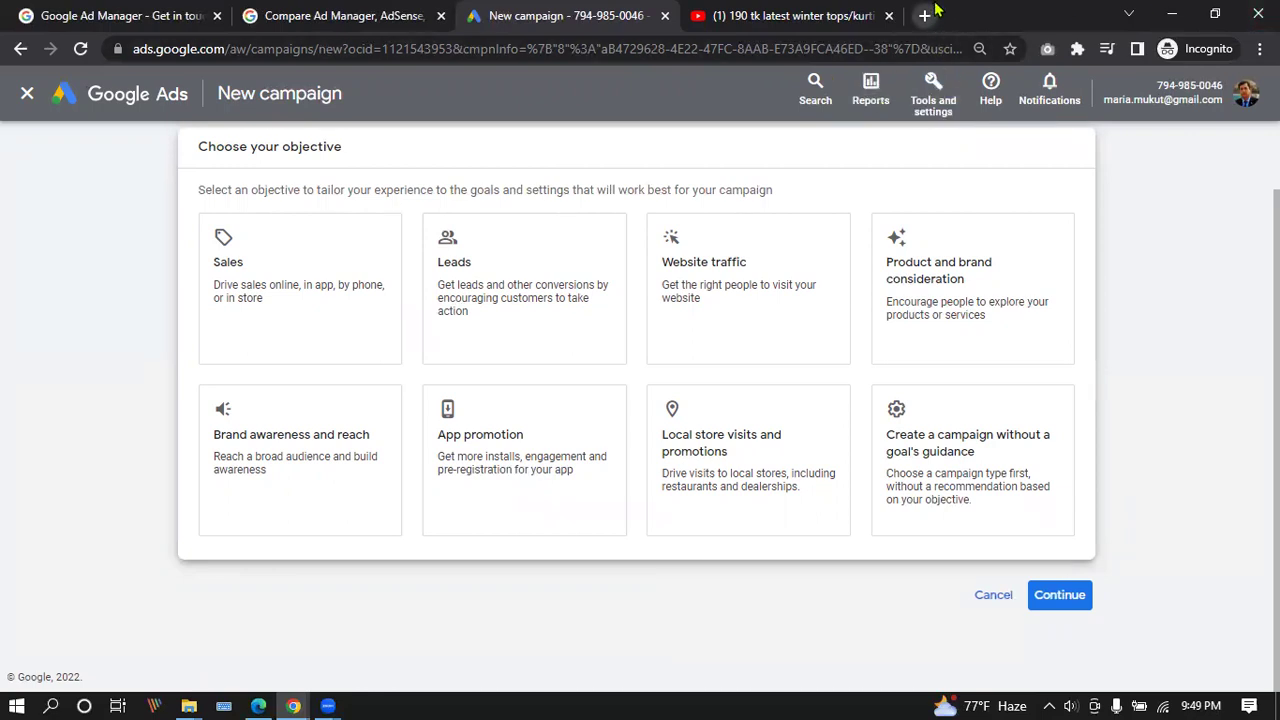
pyautogui.click(252, 702)
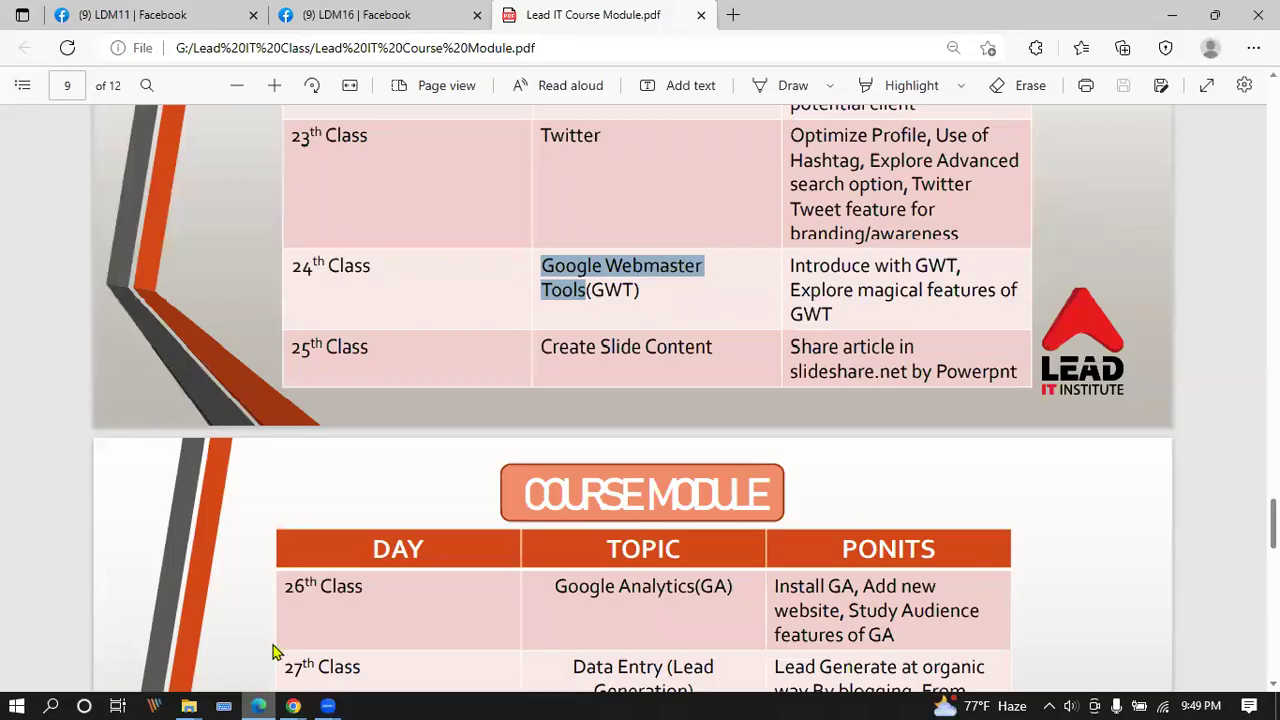
# Open a new tab, search 'google', and go to the Google homepage.
pyautogui.click(732, 14)
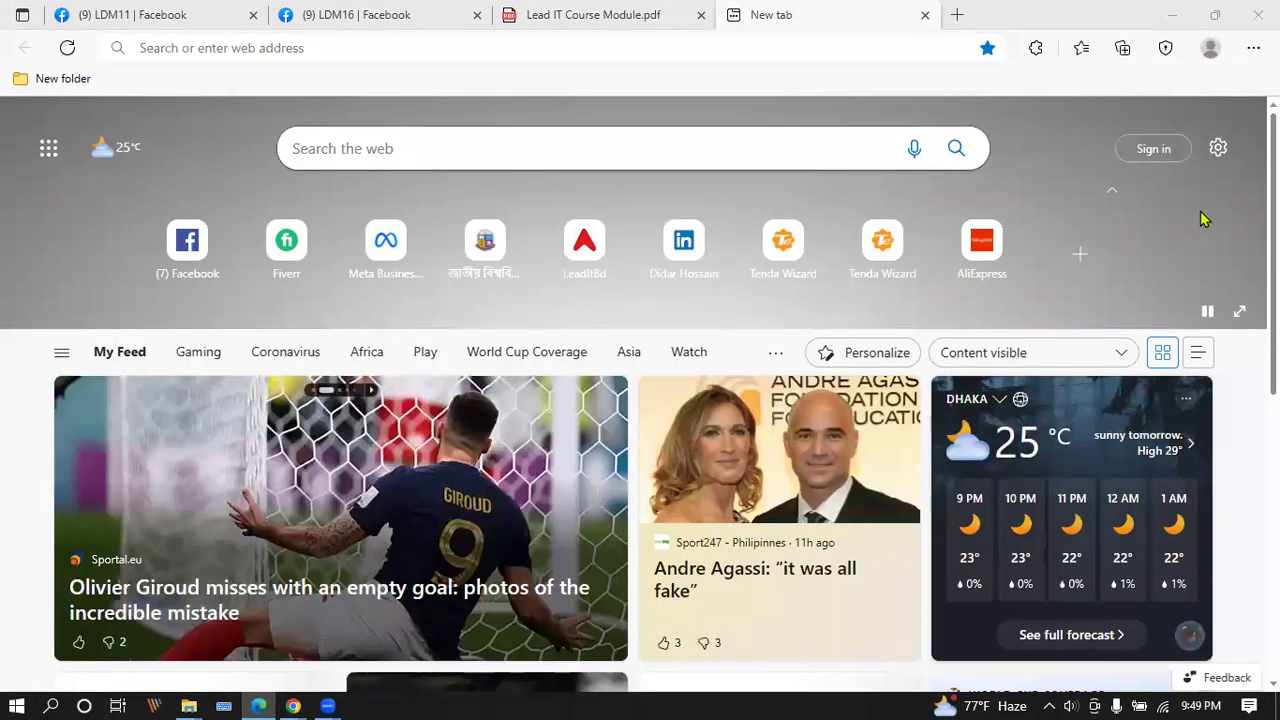
pyautogui.click(513, 52)
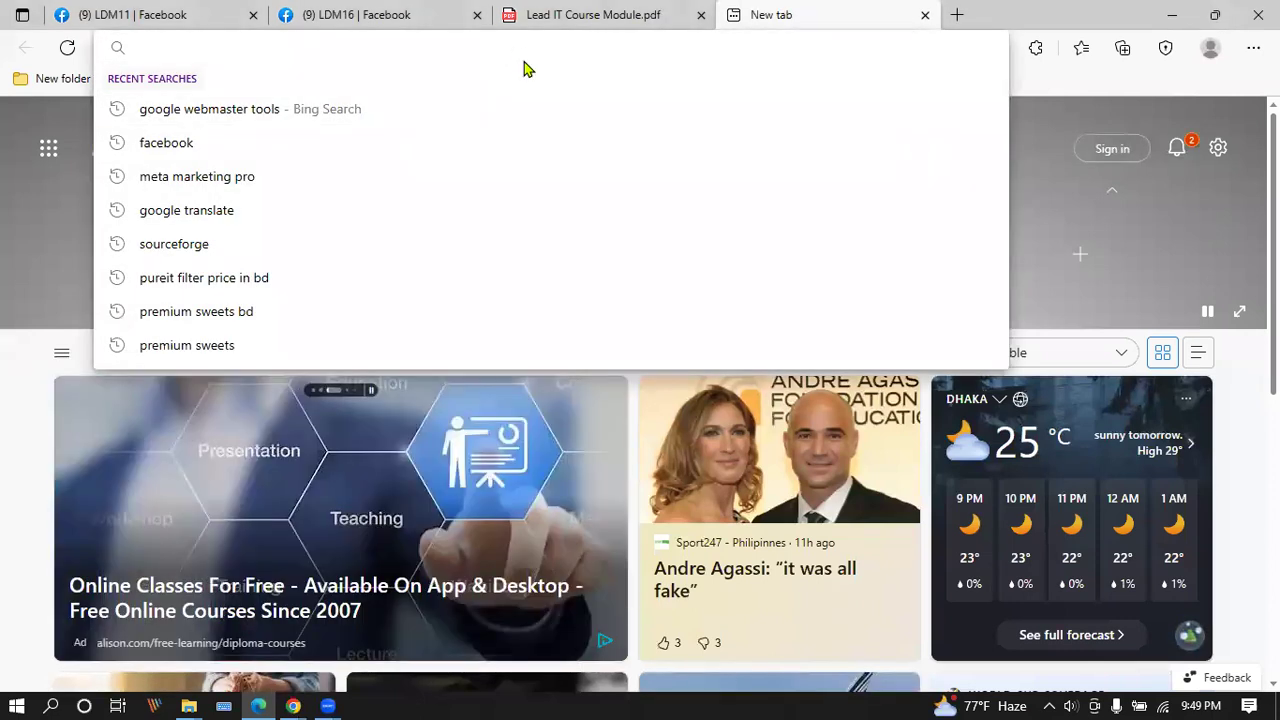
pyautogui.write('google')
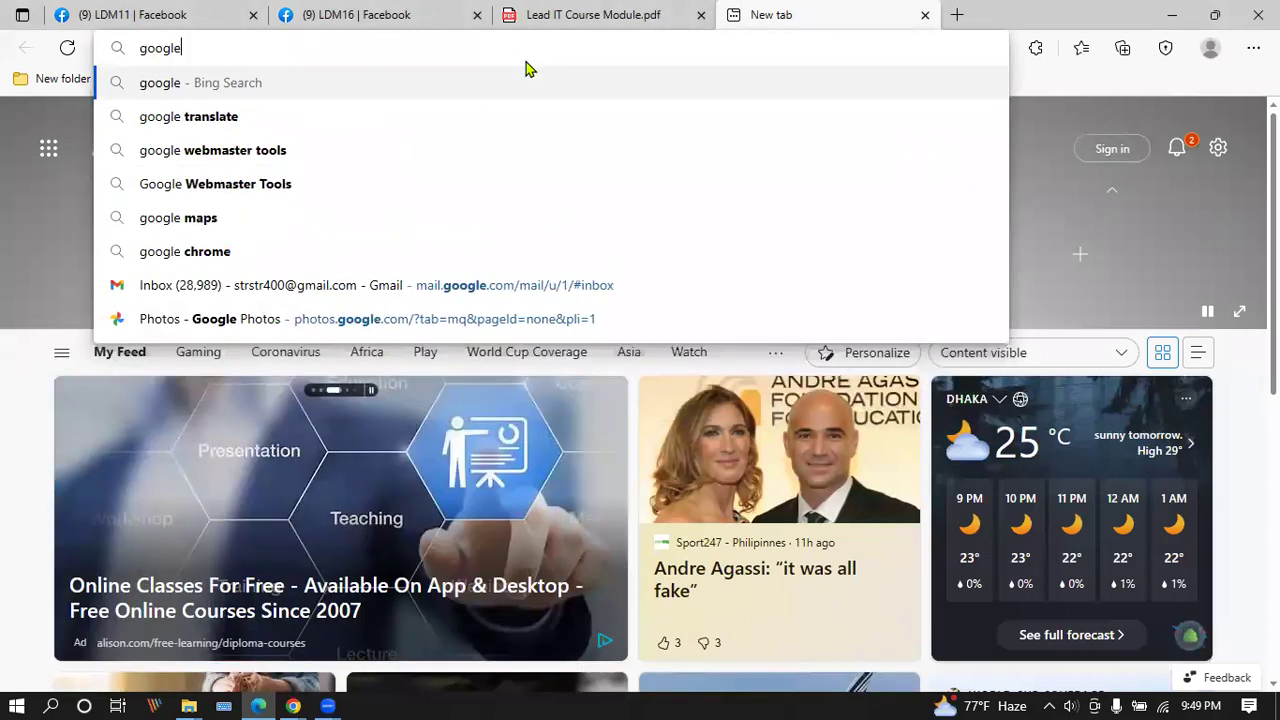
pyautogui.press('Return')
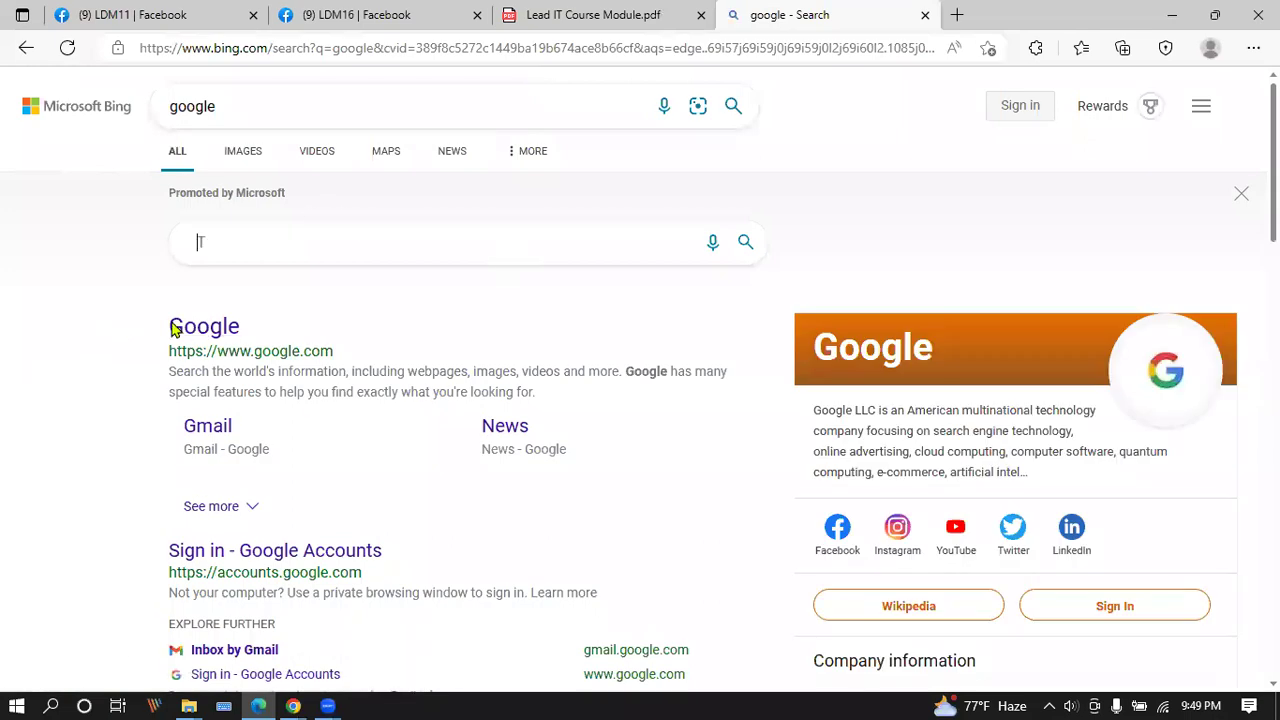
pyautogui.click(205, 330)
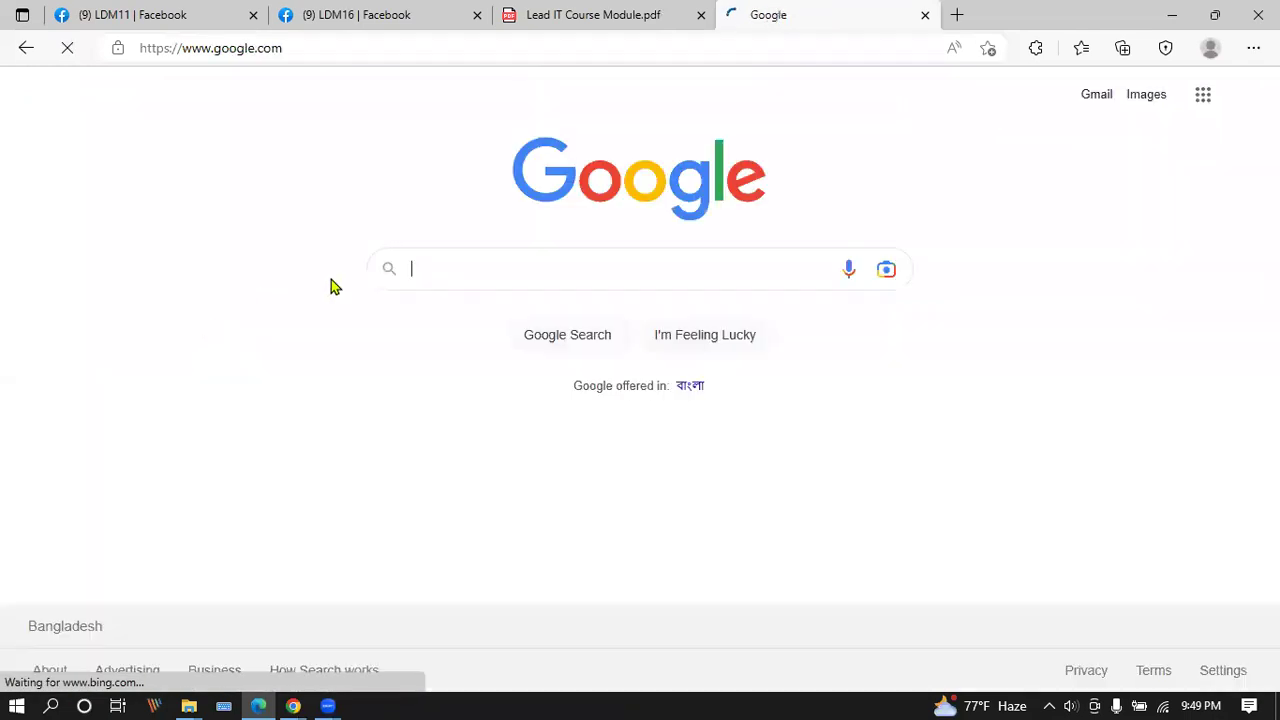
# Search Google for 'dog food' and scroll through the results.
pyautogui.click(496, 261)
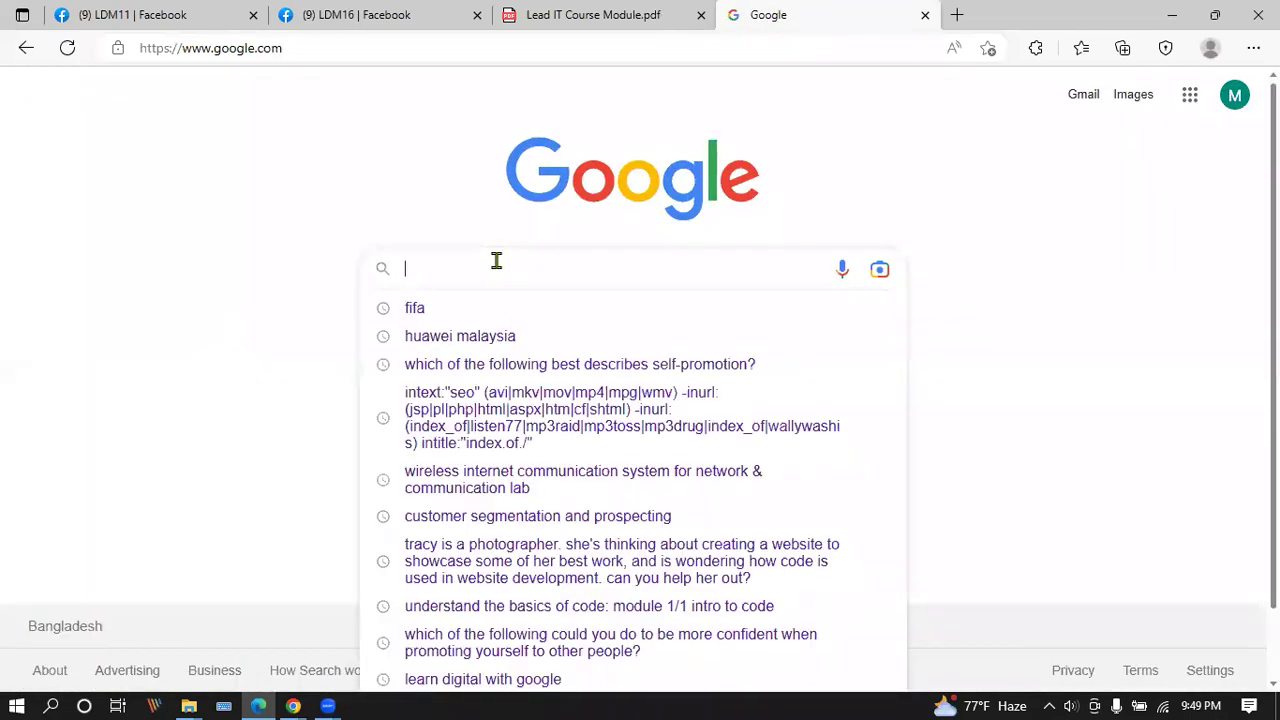
pyautogui.write('dog food')
pyautogui.press('Return')
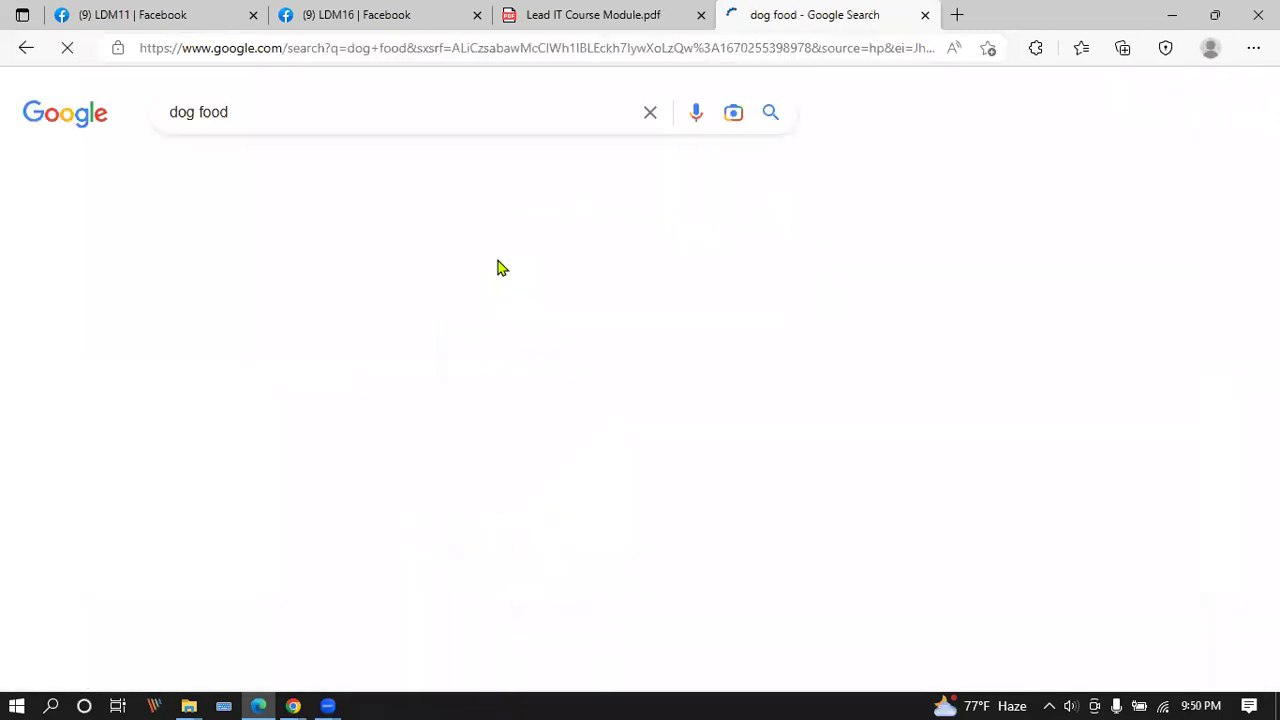
pyautogui.scroll(-2, 80, 475)
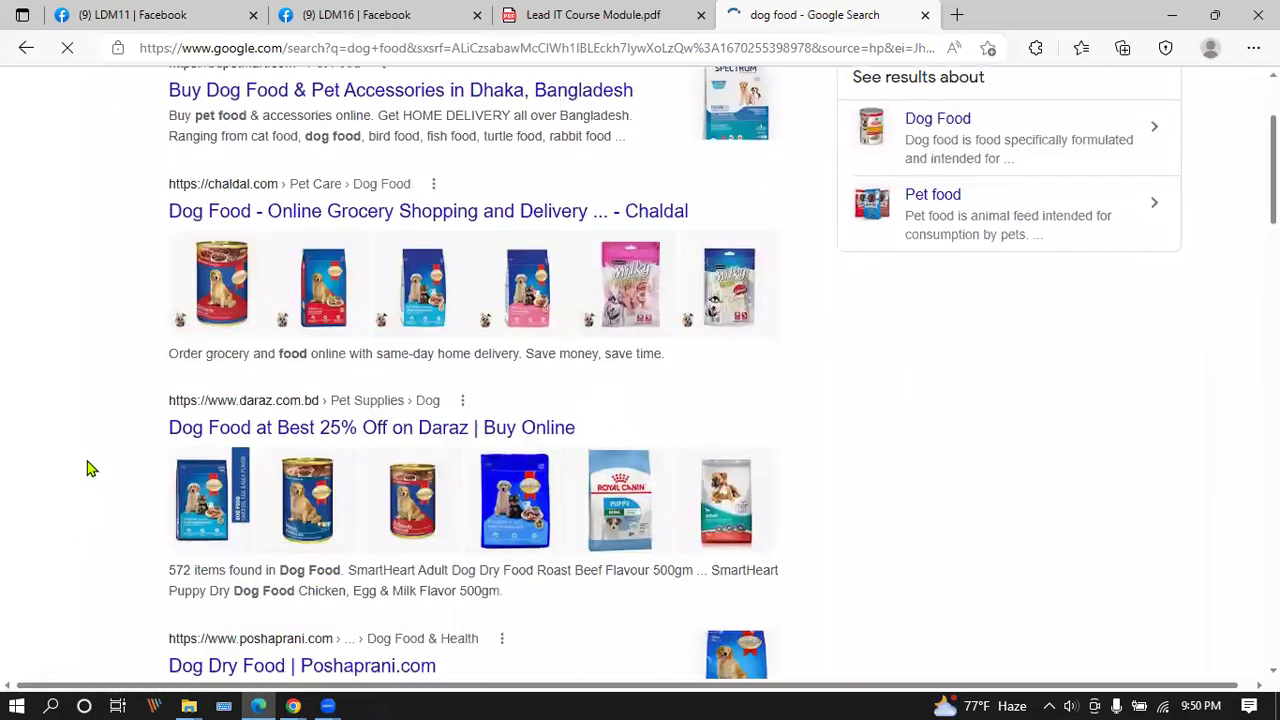
pyautogui.scroll(-8, 95, 462)
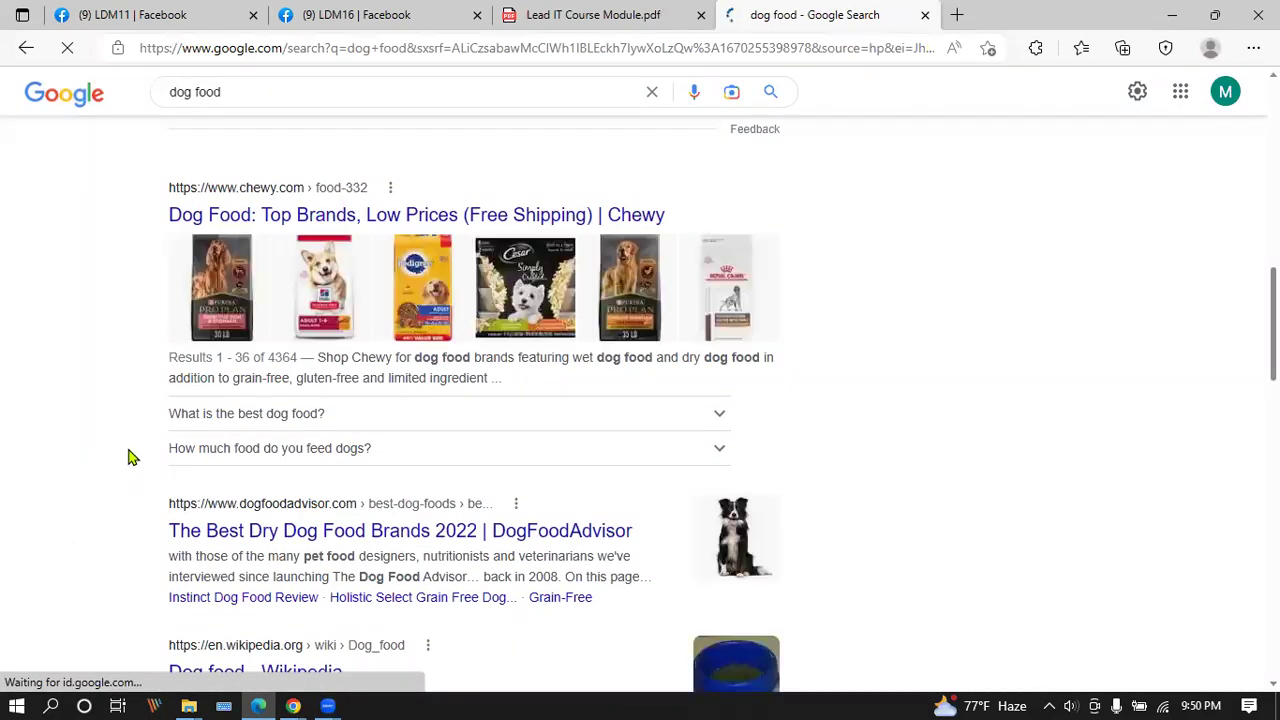
pyautogui.scroll(-15, 130, 456)
pyautogui.scroll(-1, 177, 494)
pyautogui.scroll(10, 263, 497)
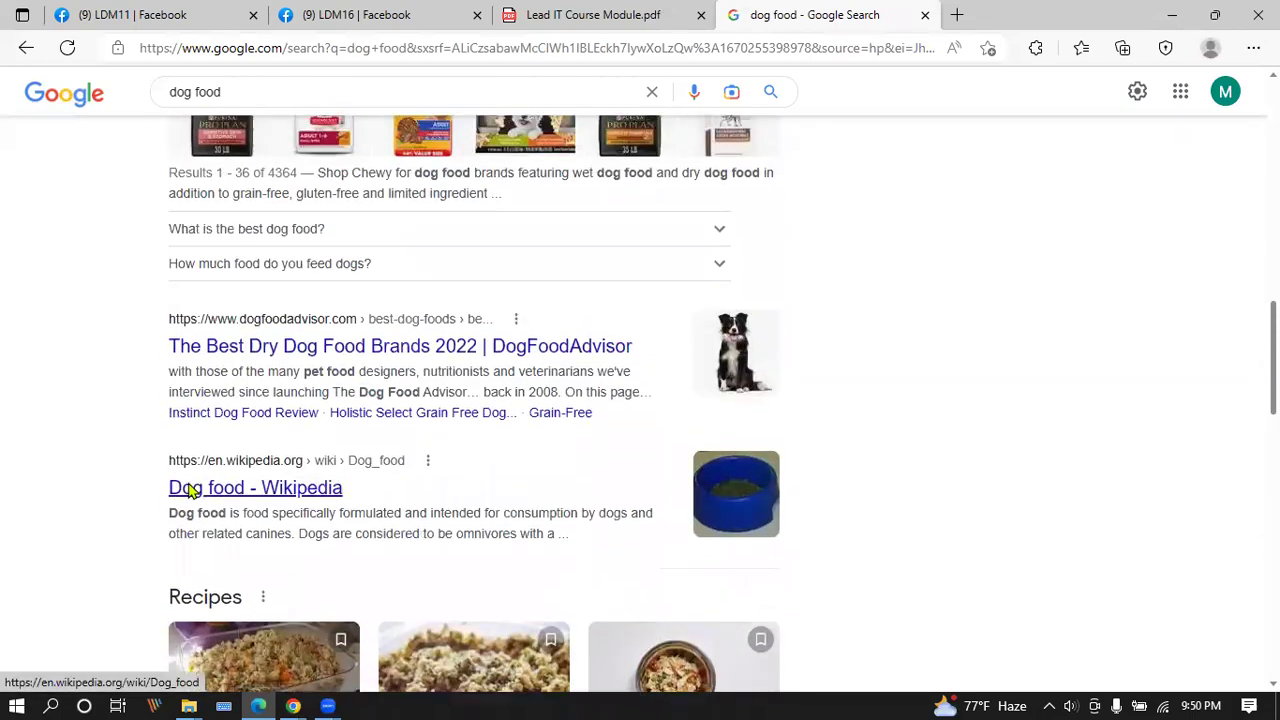
pyautogui.scroll(12, 190, 490)
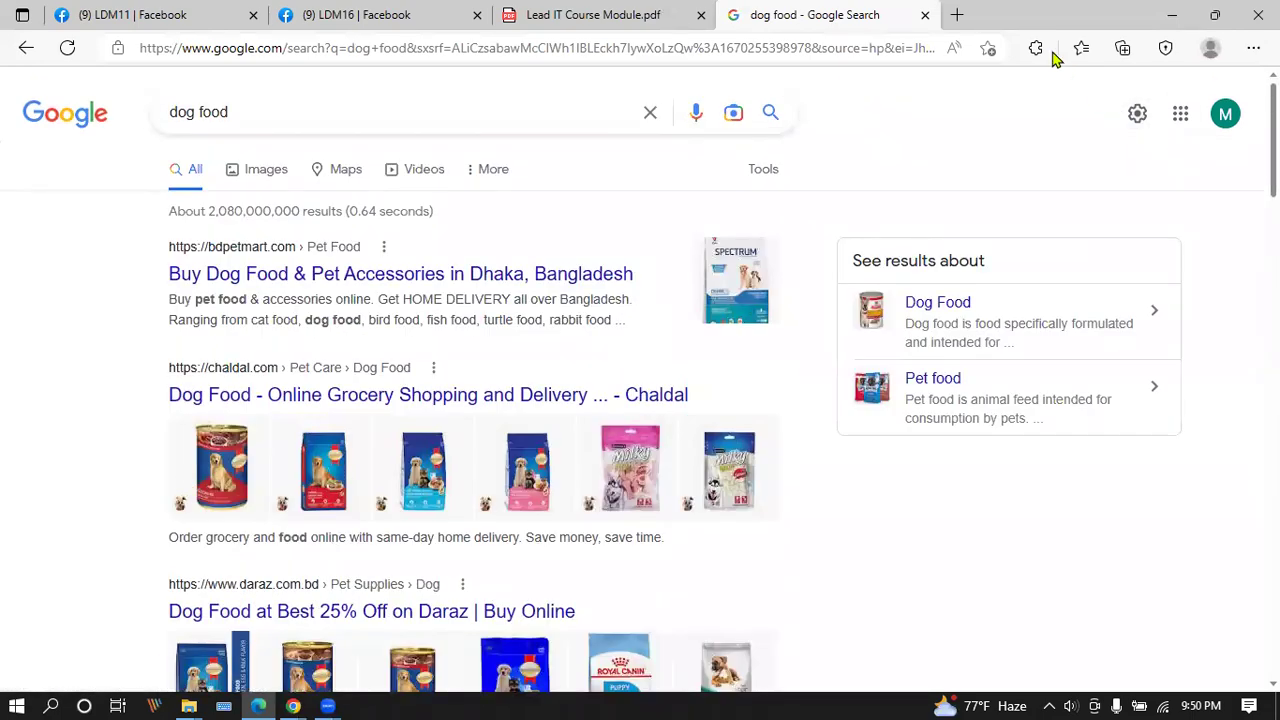
pyautogui.click(1037, 49)
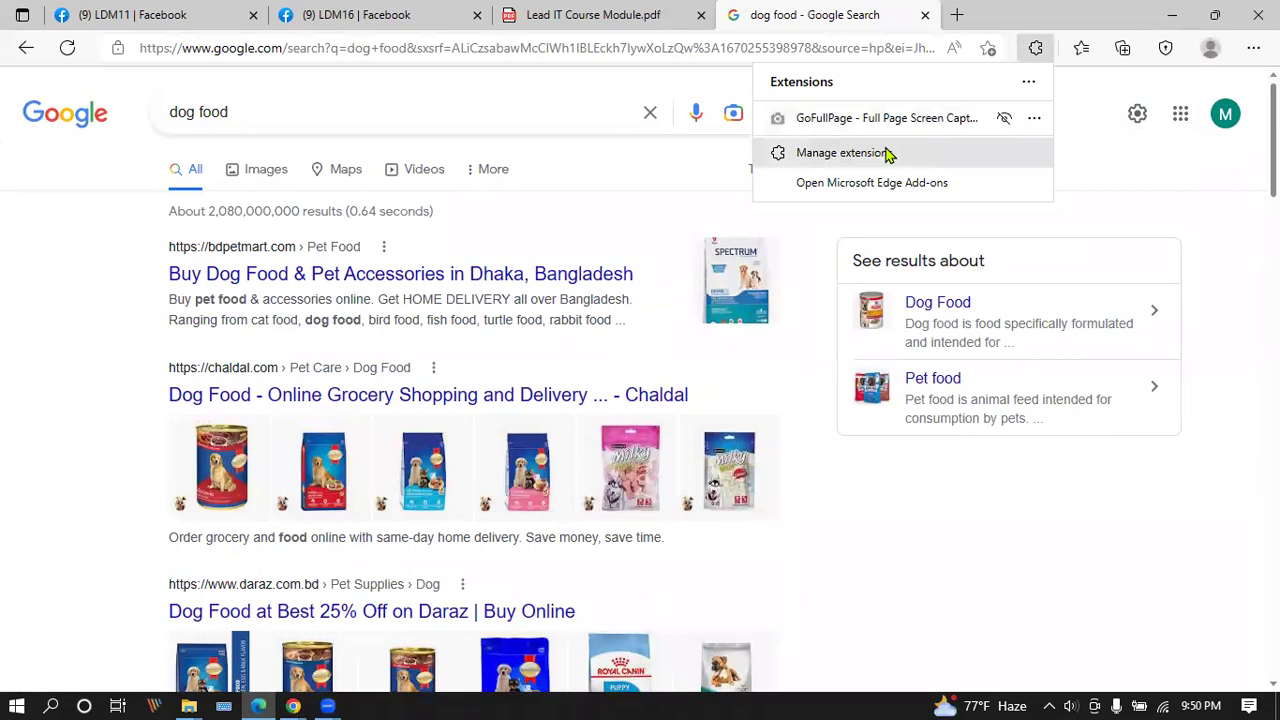
pyautogui.click(889, 156)
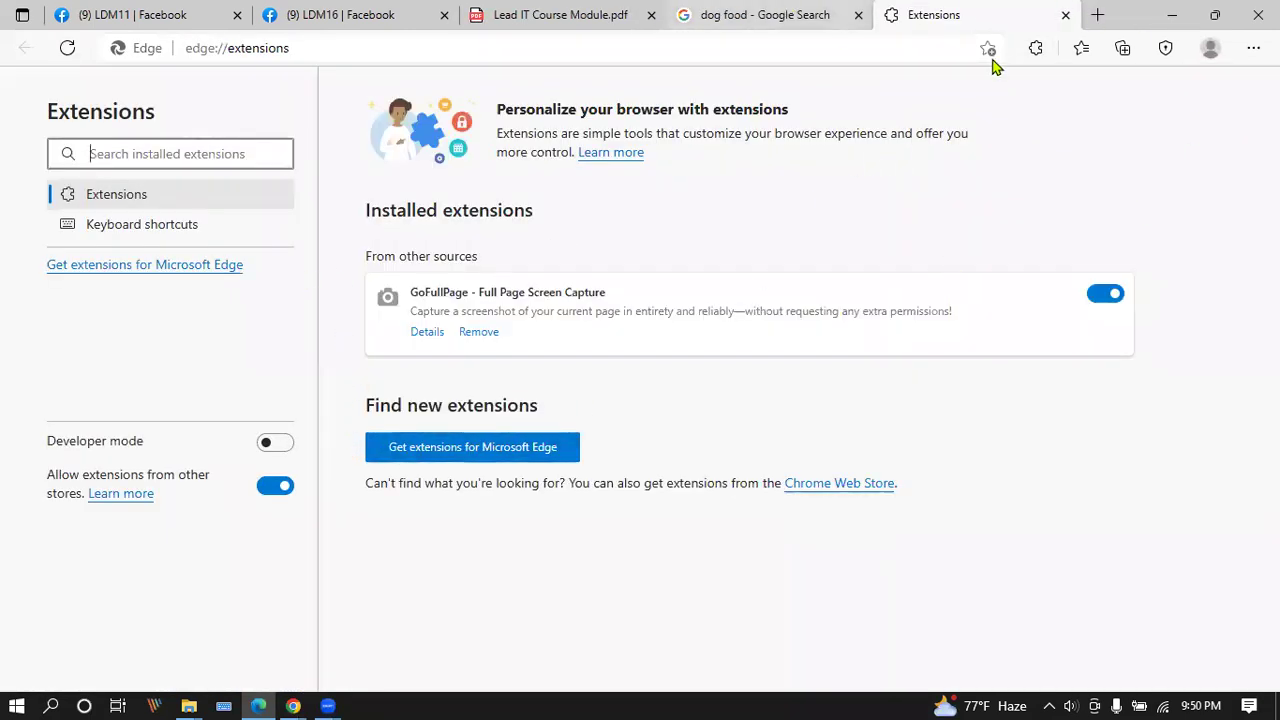
pyautogui.click(1065, 14)
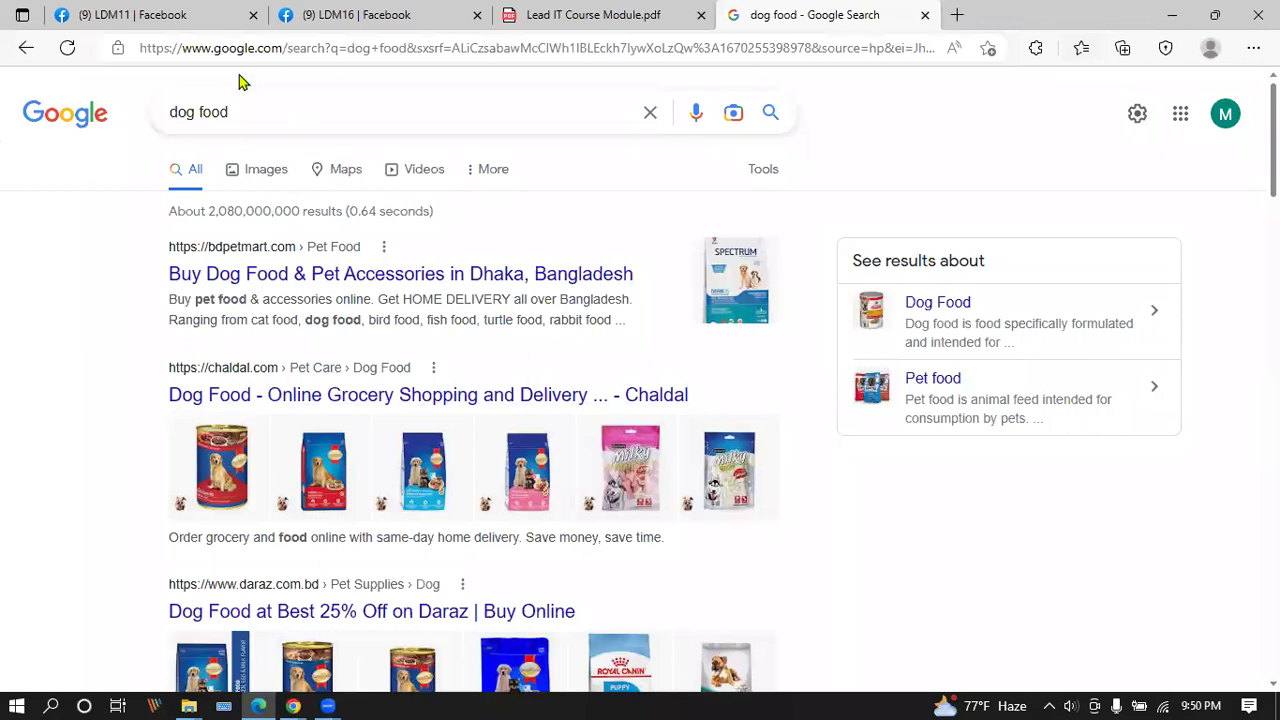
pyautogui.click(243, 115)
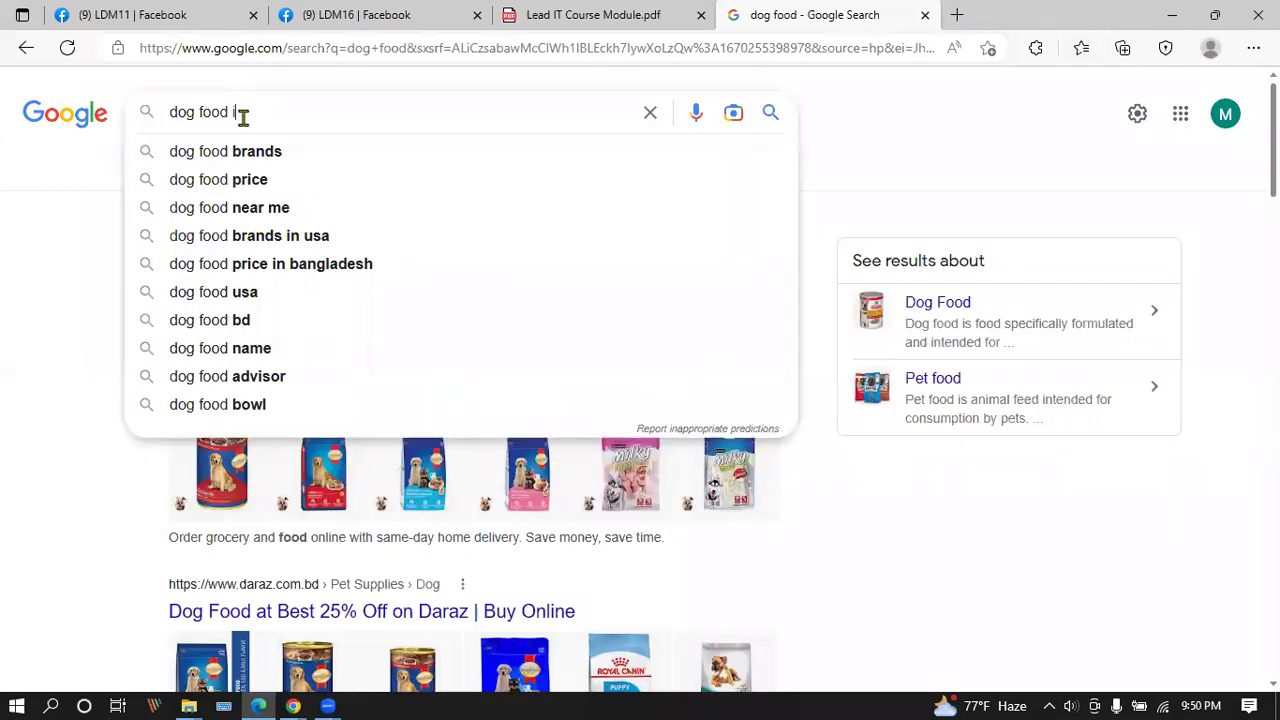
# Refine the search to 'dog food in usa'.
pyautogui.write('in usa')
pyautogui.press('Return')
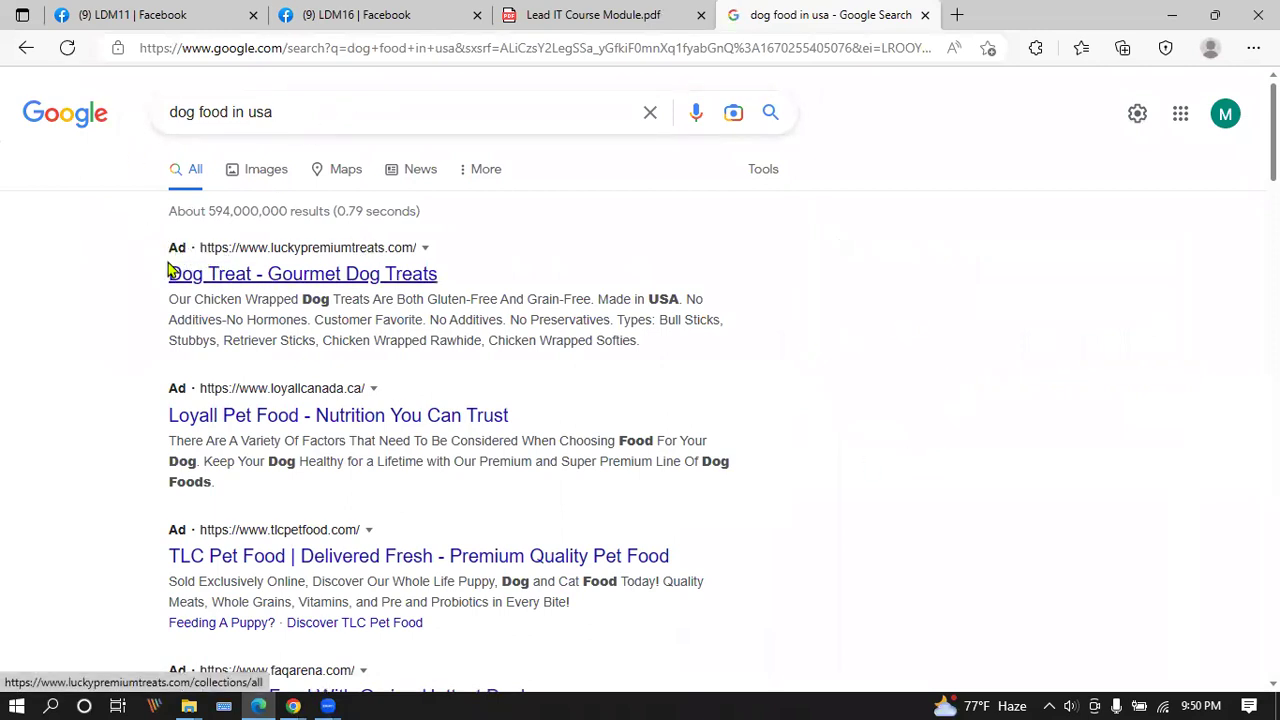
pyautogui.moveTo(174, 115); pyautogui.dragTo(286, 257)
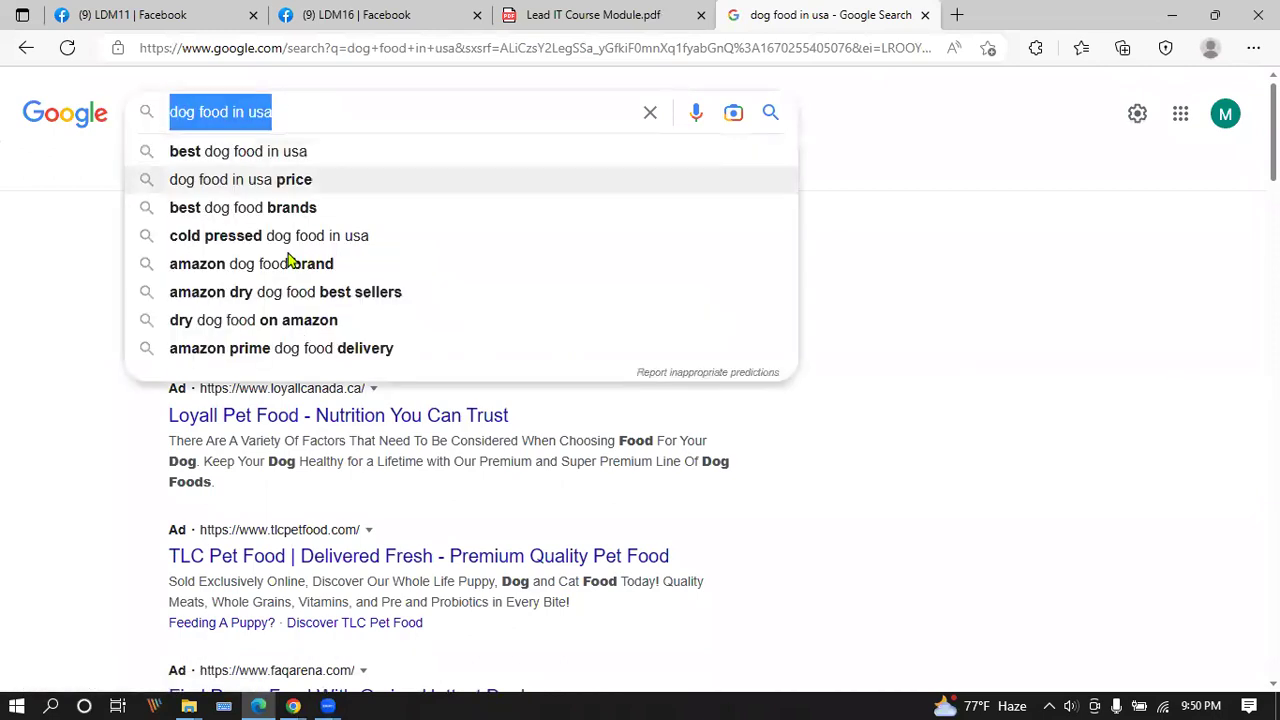
pyautogui.click(8, 225)
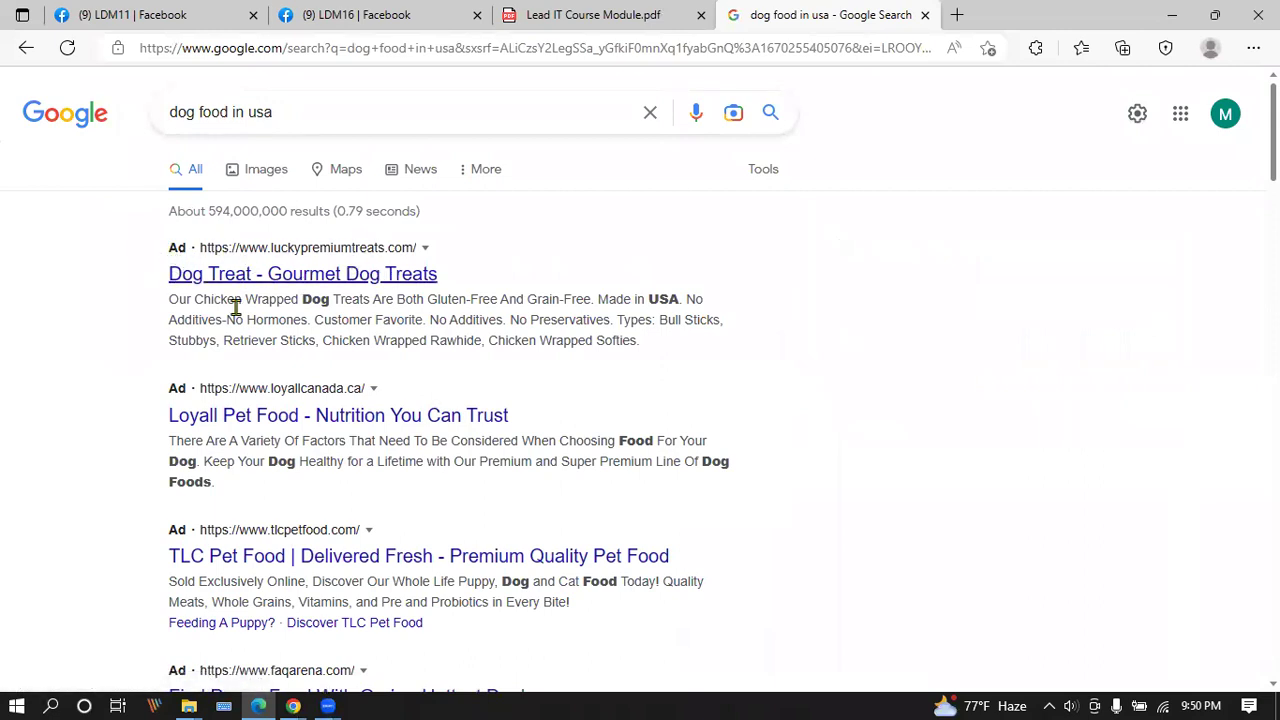
# Scroll the results and highlight the first paid ad's Ad label and title.
pyautogui.scroll(-2, 185, 390)
pyautogui.scroll(-8, 160, 345)
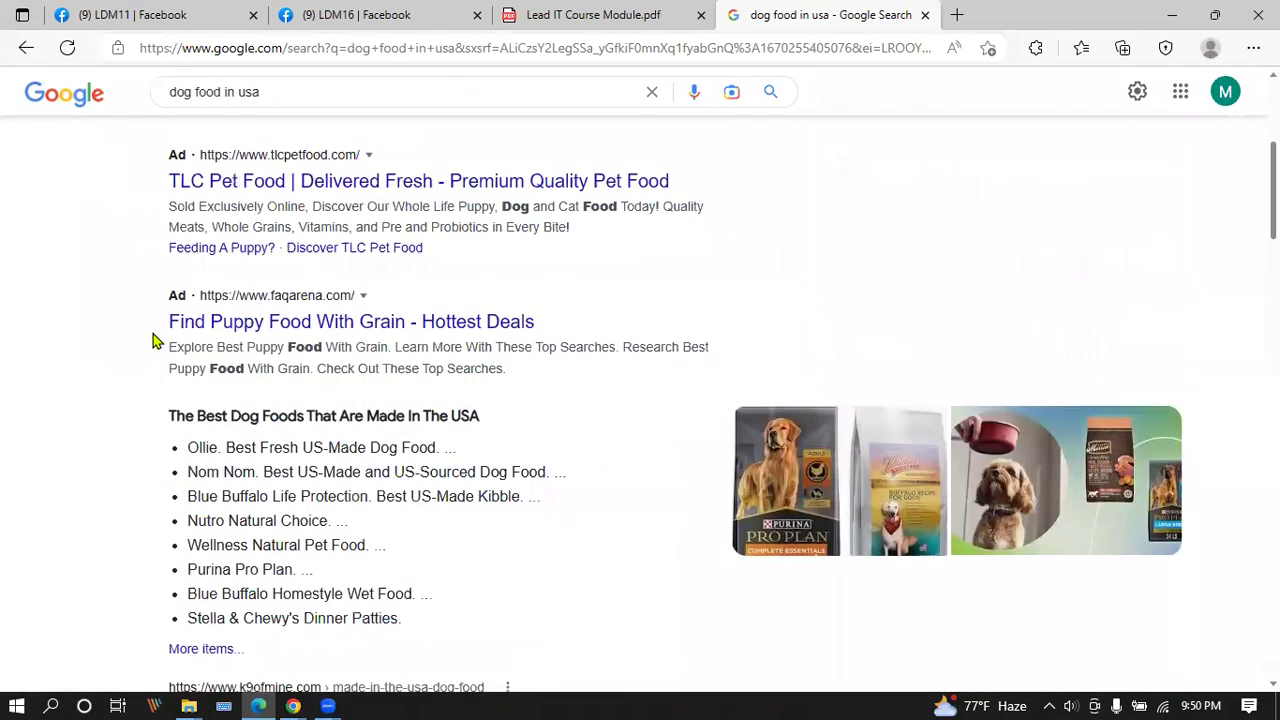
pyautogui.scroll(10, 250, 450)
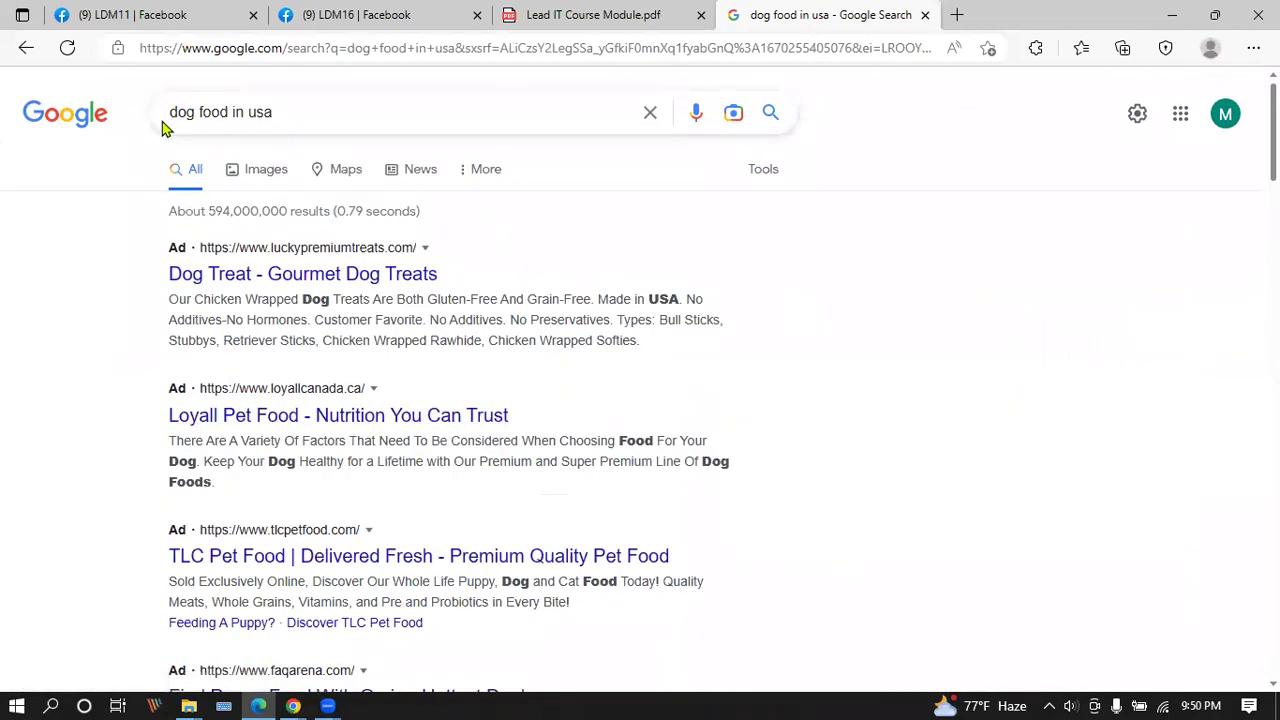
pyautogui.moveTo(166, 251); pyautogui.dragTo(175, 265)
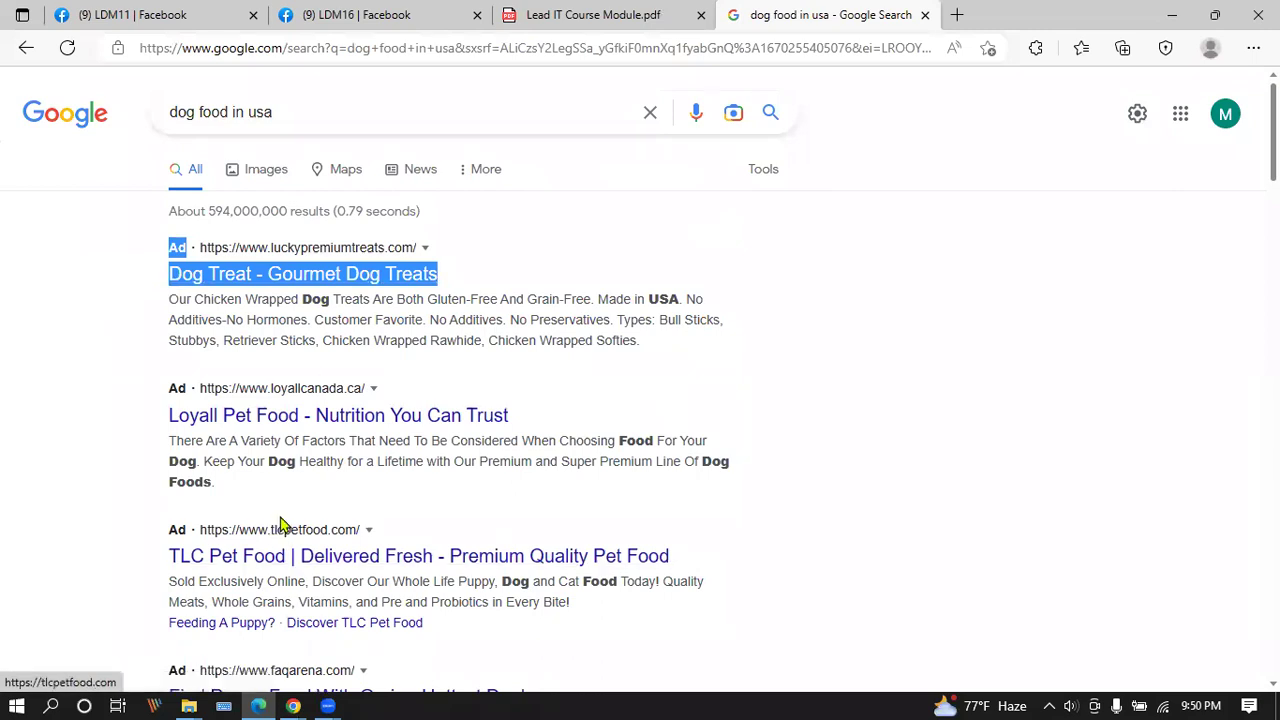
pyautogui.scroll(-1, 709, 620)
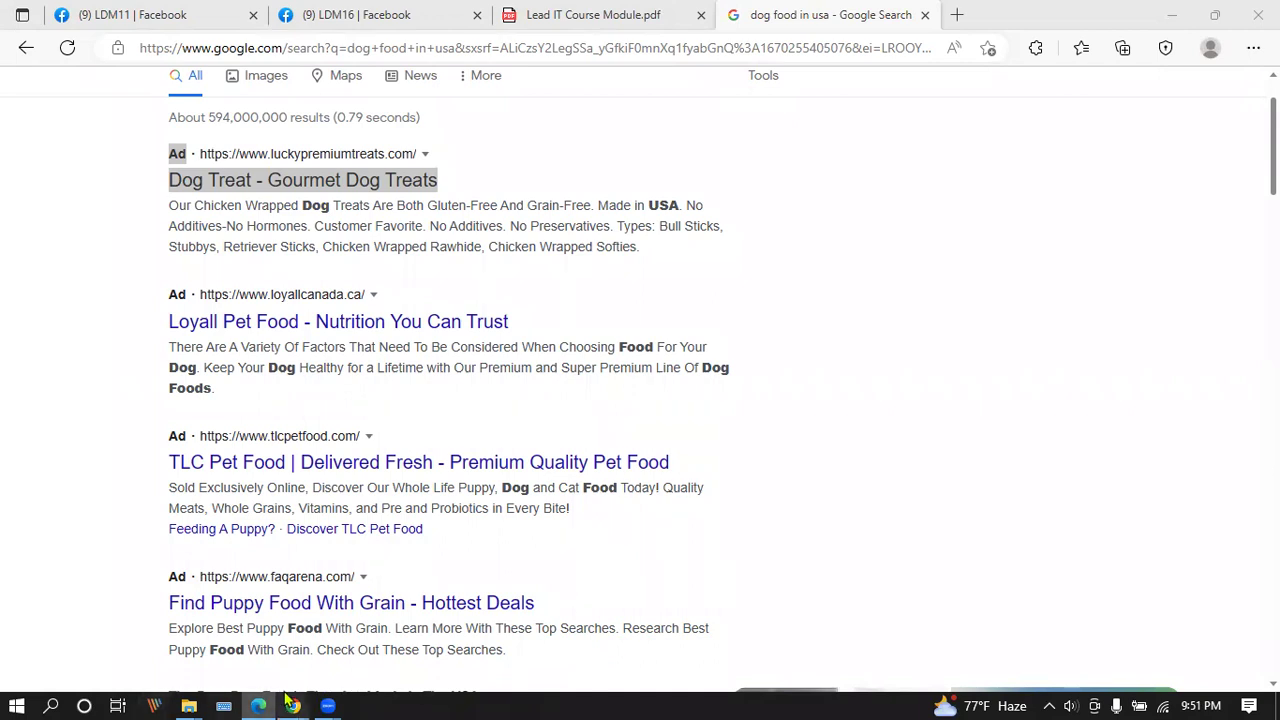
# Return to Lead IT Course Module.pdf and highlight the 'Google Analytics(GA) Install GA' row.
pyautogui.click(555, 18)
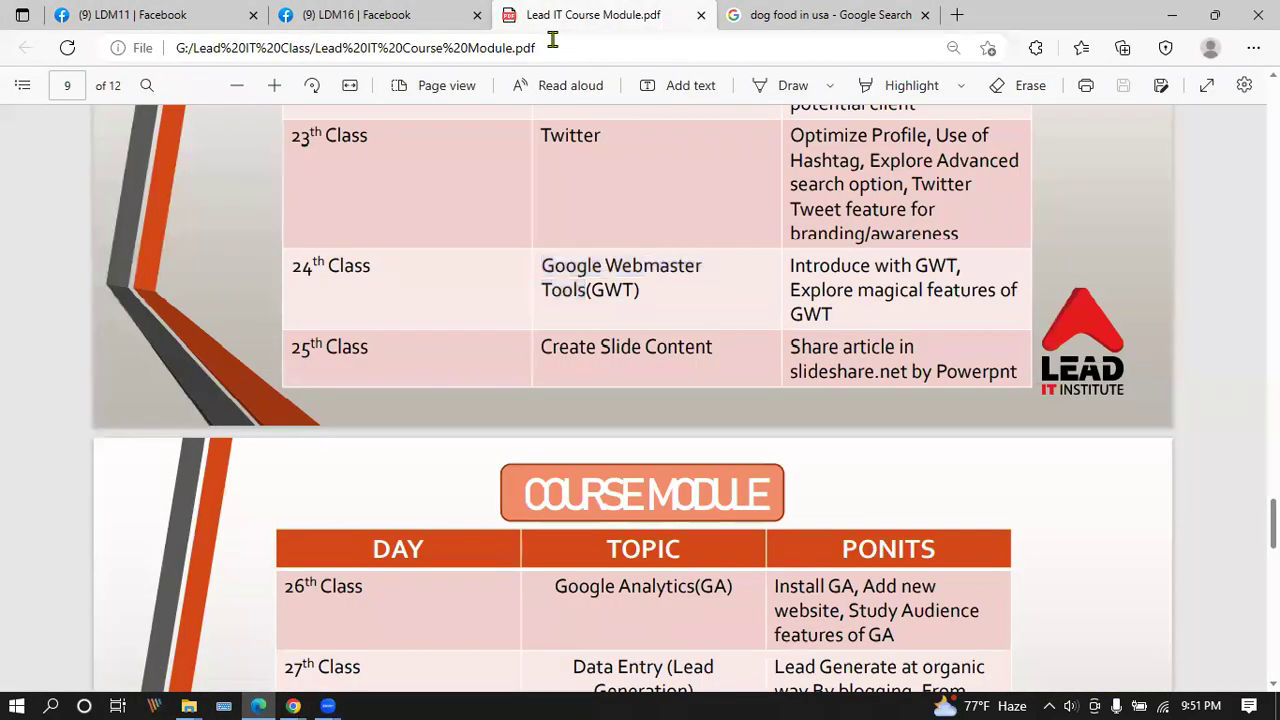
pyautogui.scroll(-2, 617, 297)
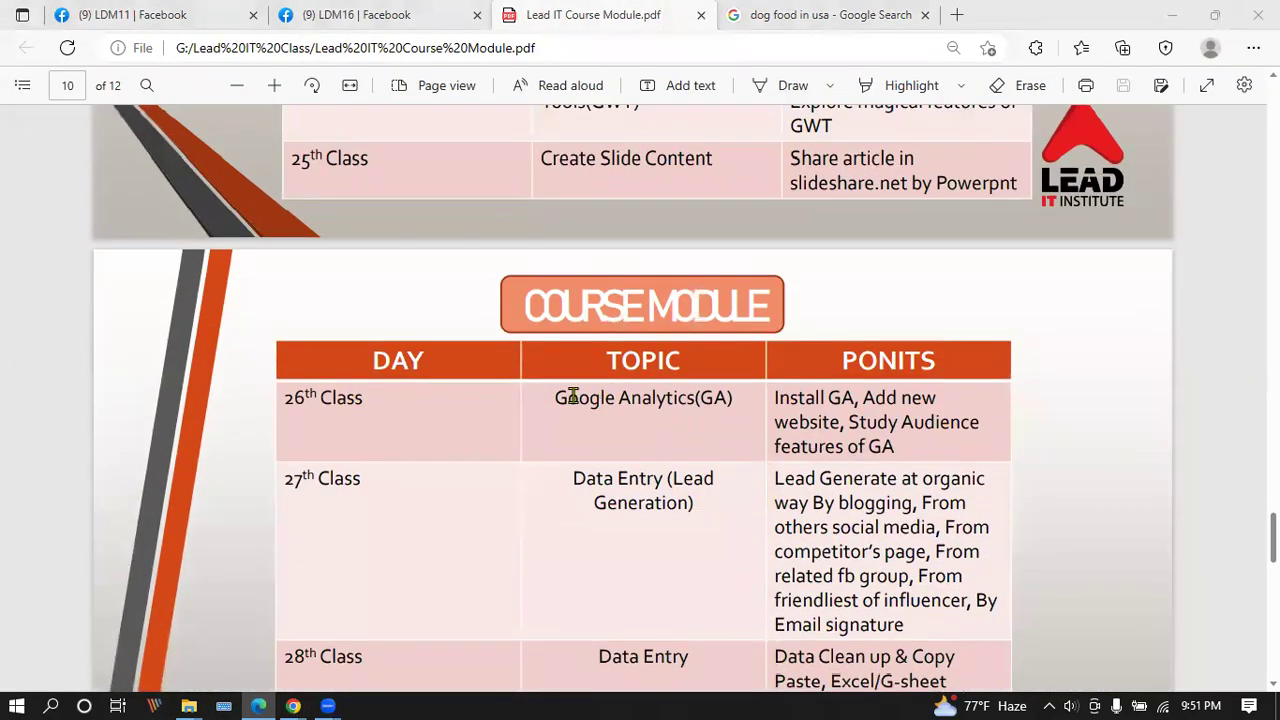
pyautogui.moveTo(557, 397); pyautogui.dragTo(860, 398)
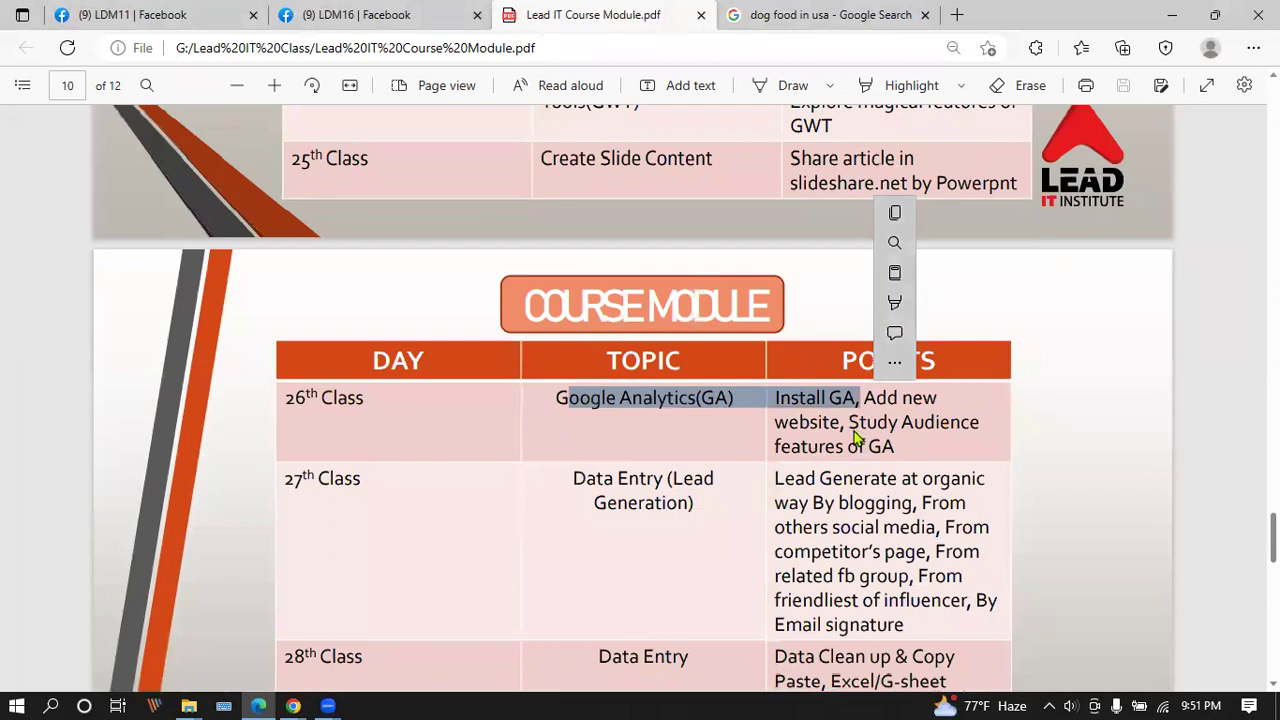
pyautogui.scroll(1, 850, 424)
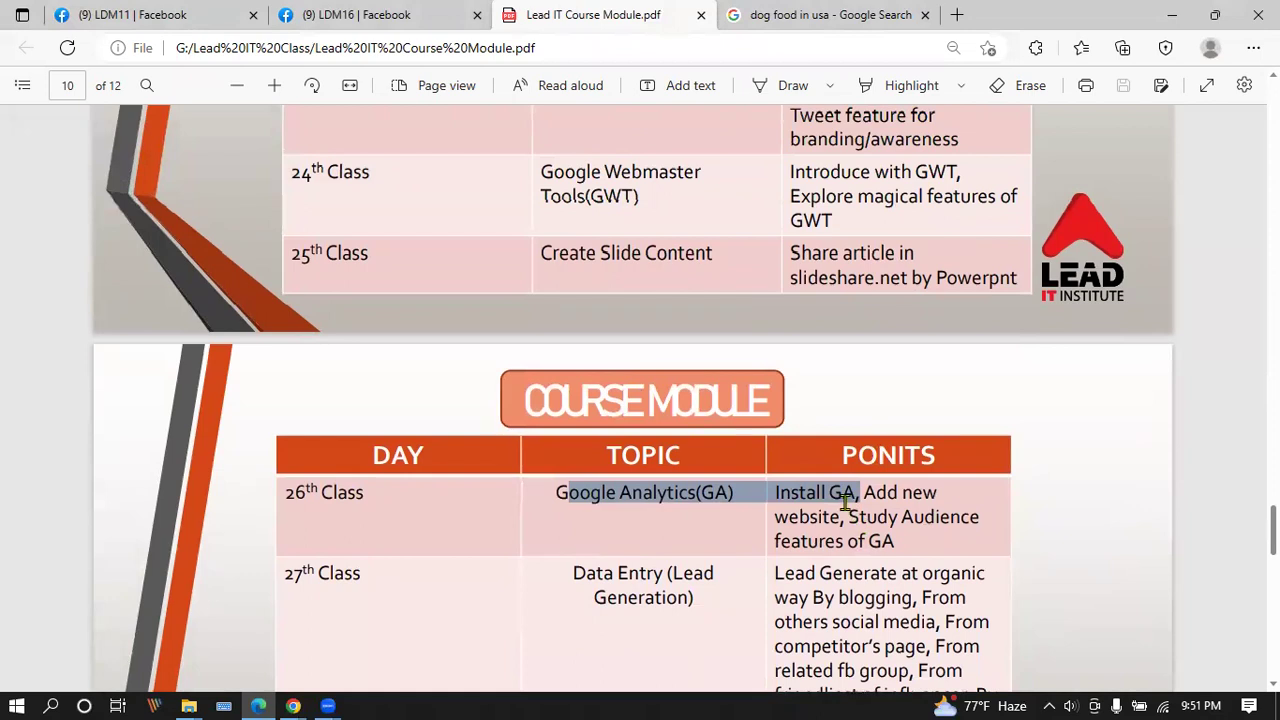